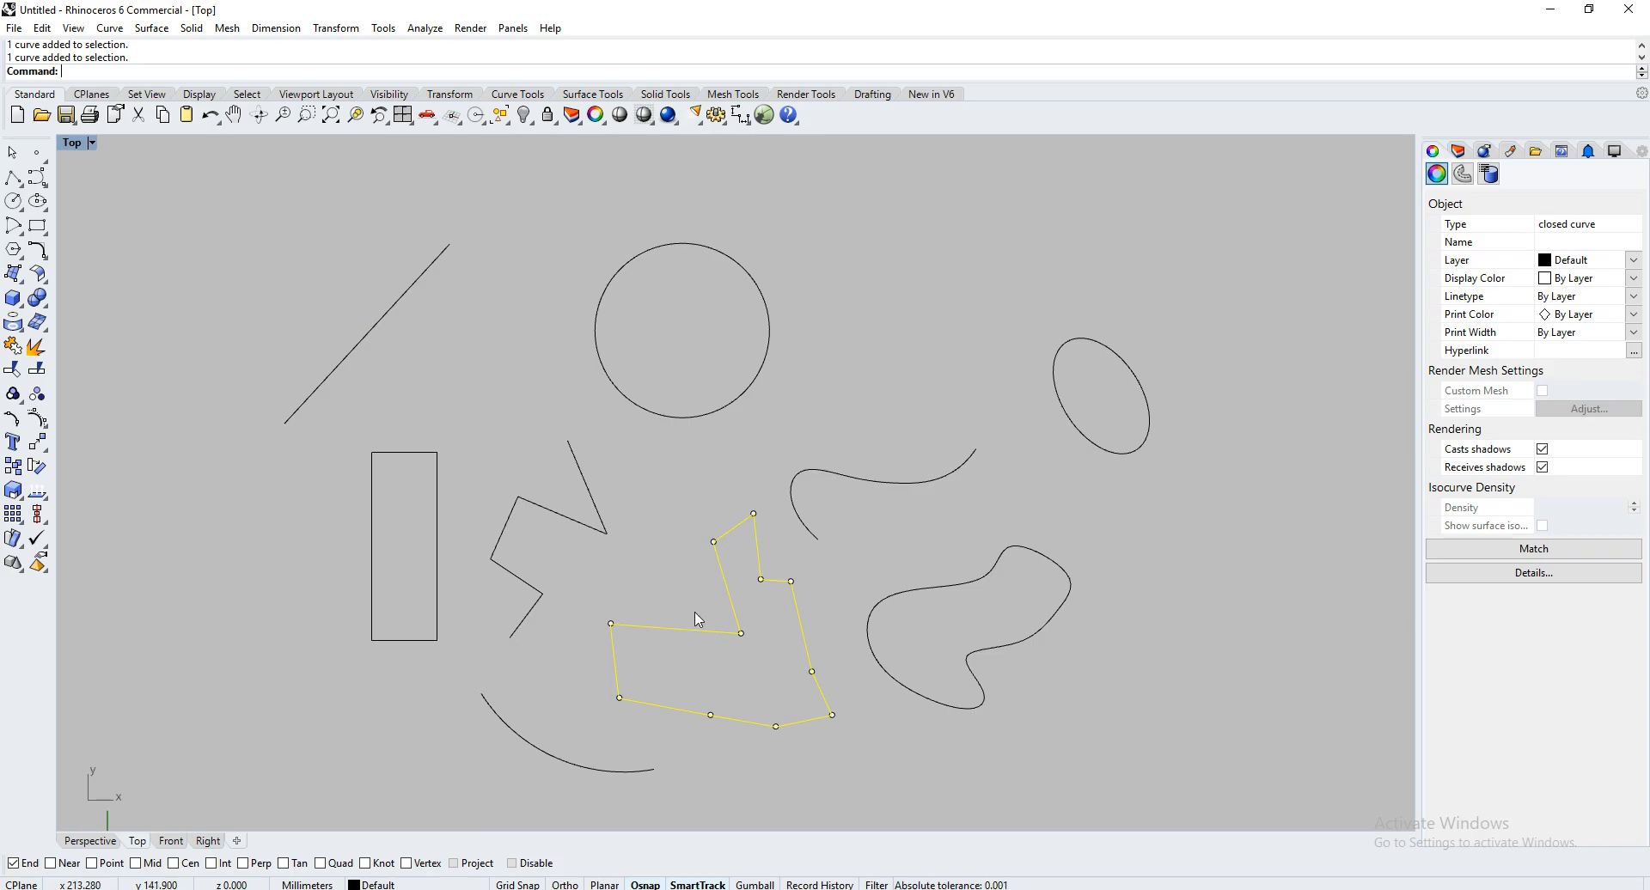
Inspect the object type of individual curves, including the arc and rectangle, and of all the curves selected together
left_click(877, 483)
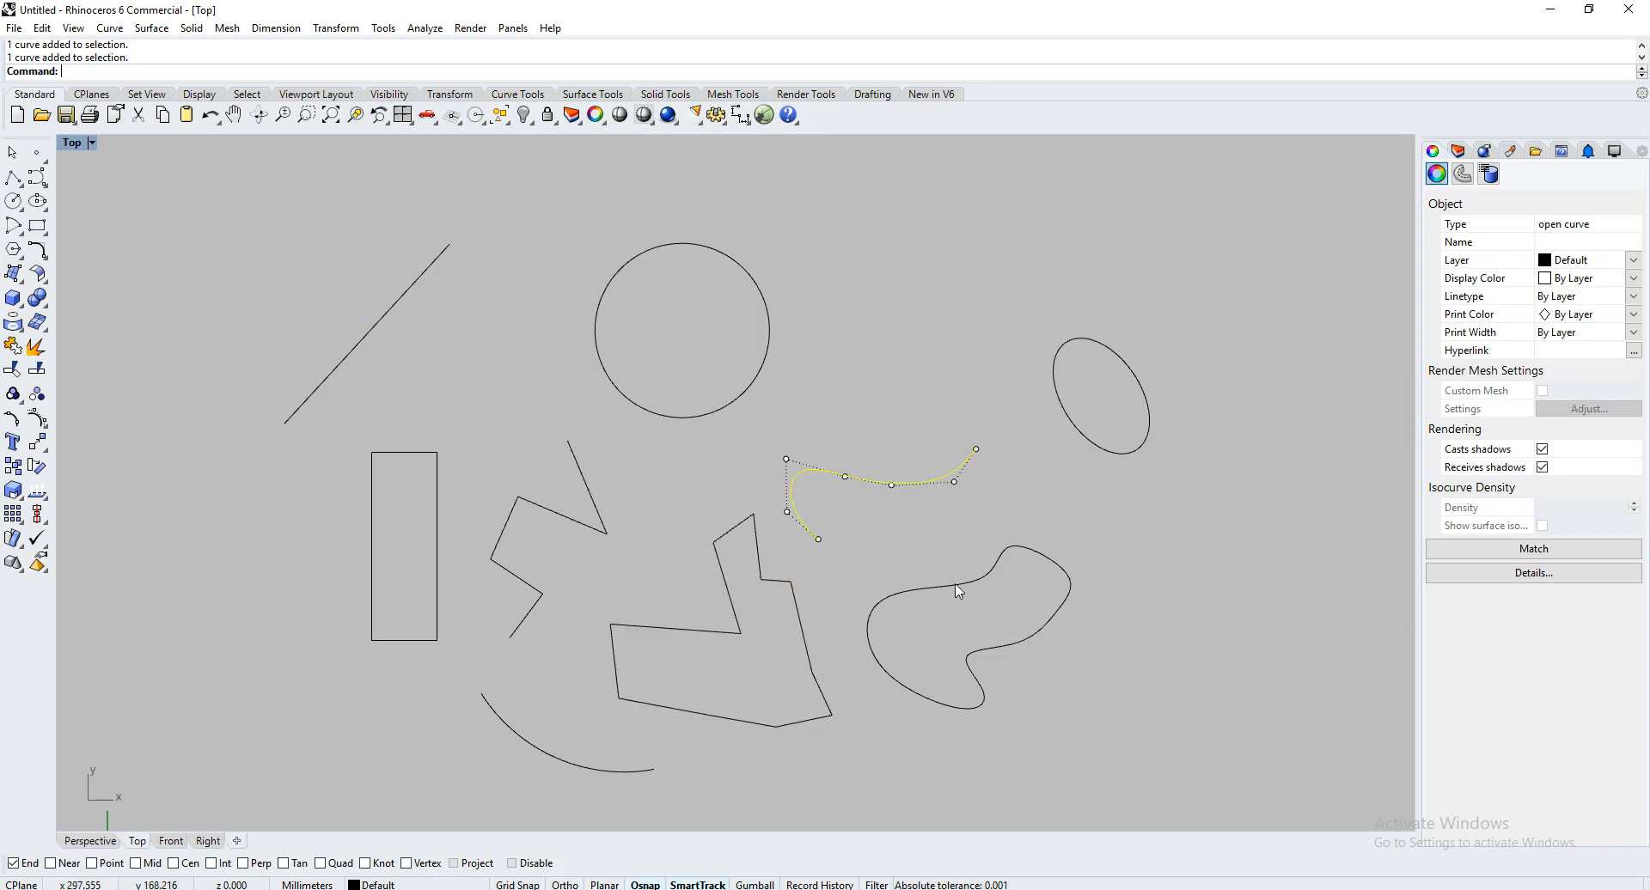
left_click(934, 591)
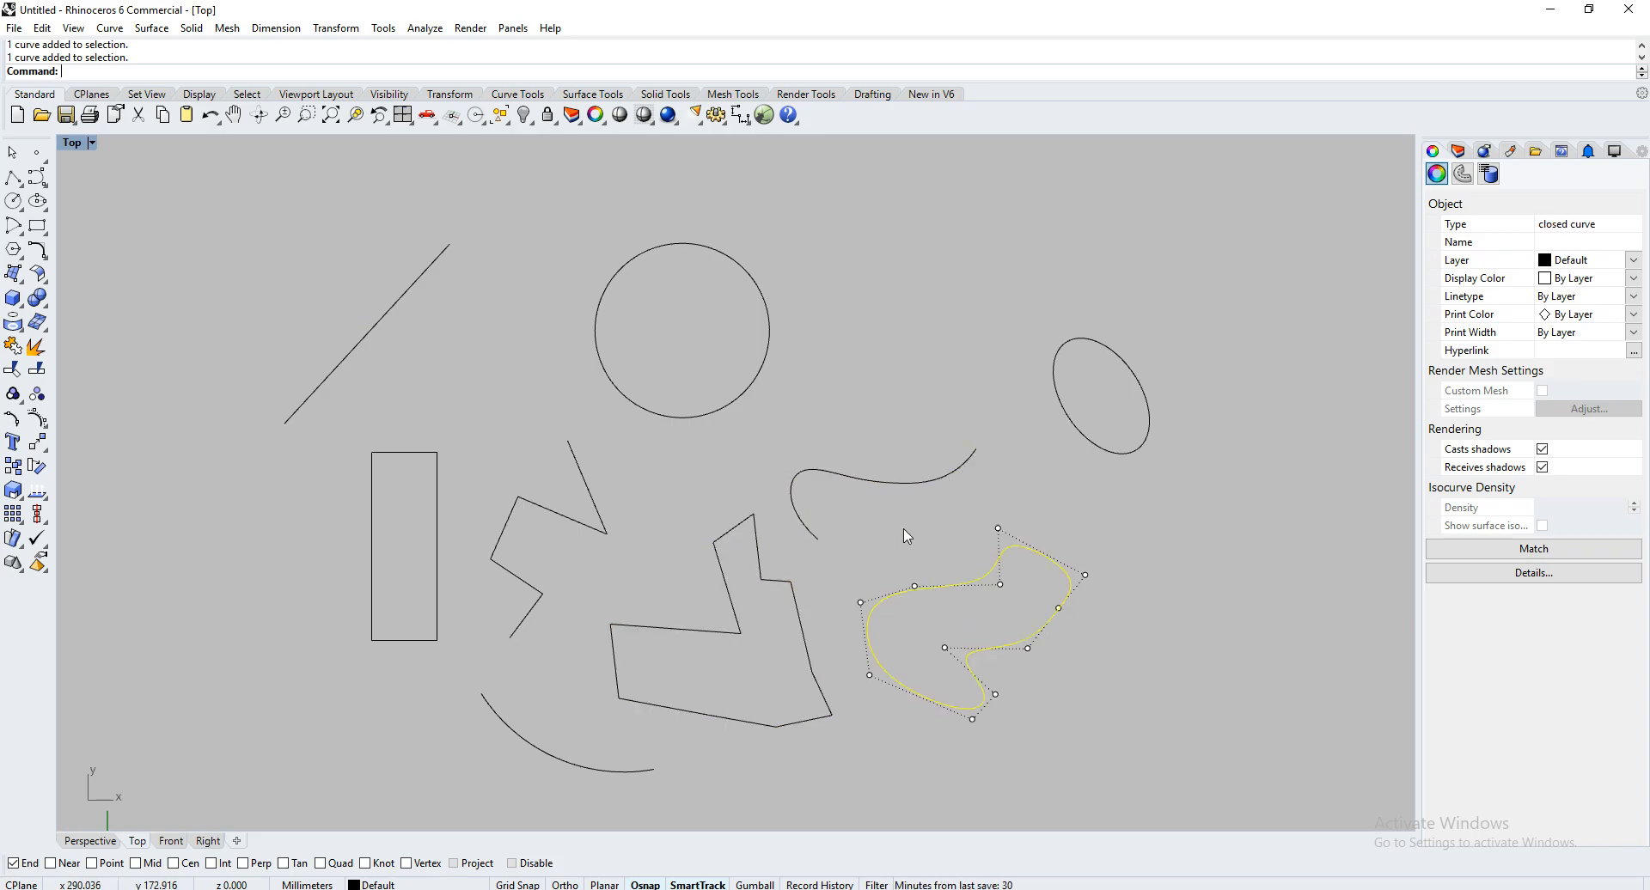
left_click(742, 384)
left_click(1123, 447)
left_click(604, 769)
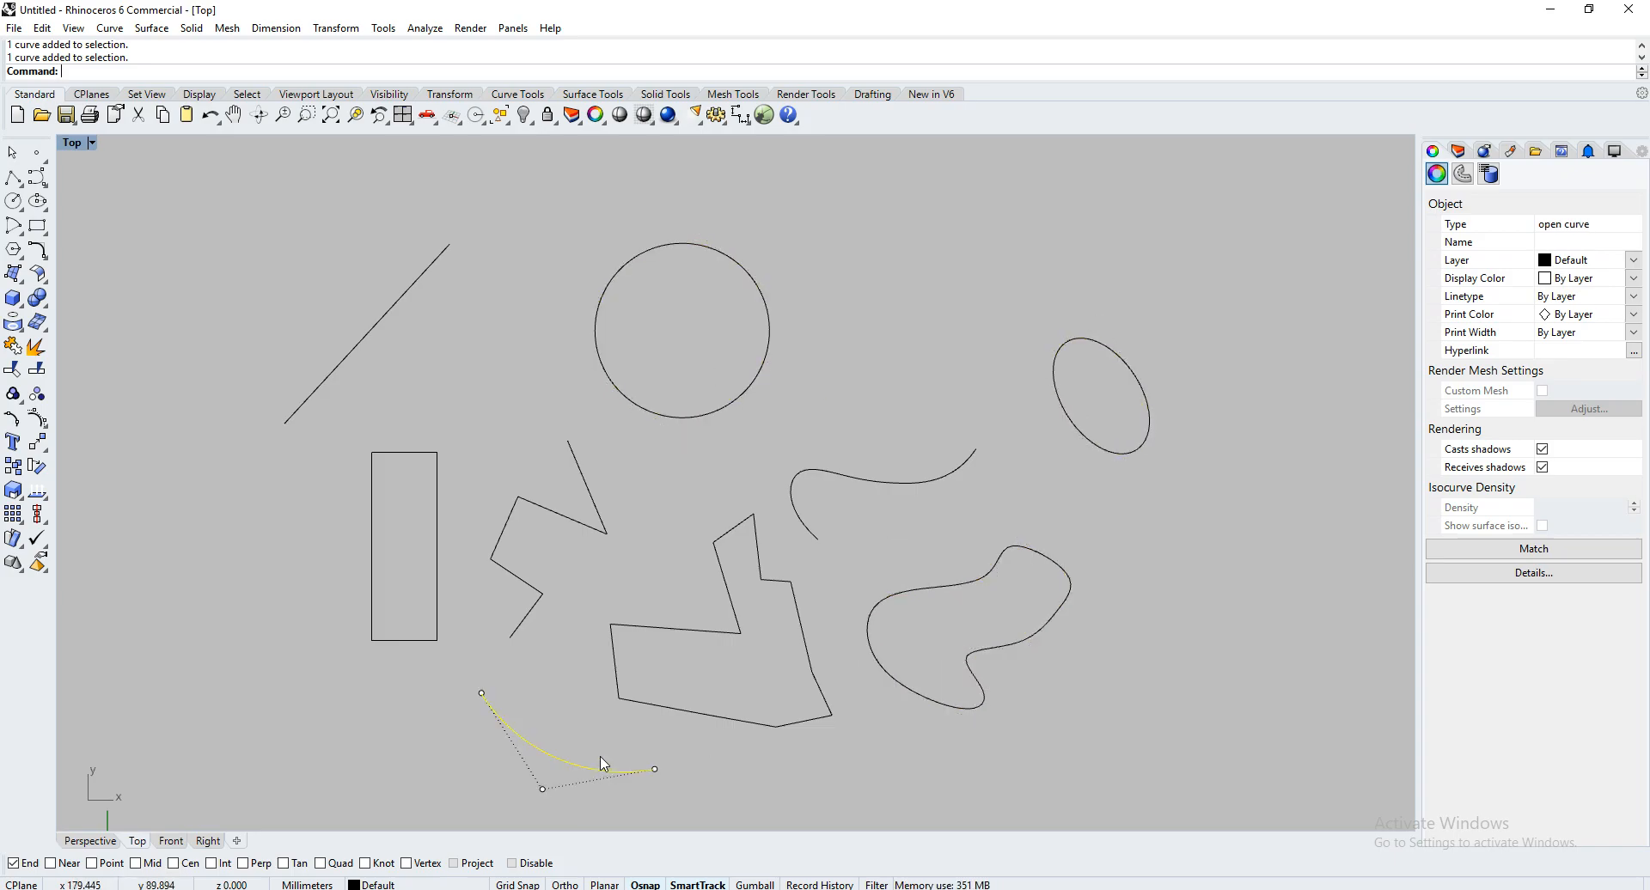
left_click(391, 643)
left_click(487, 419)
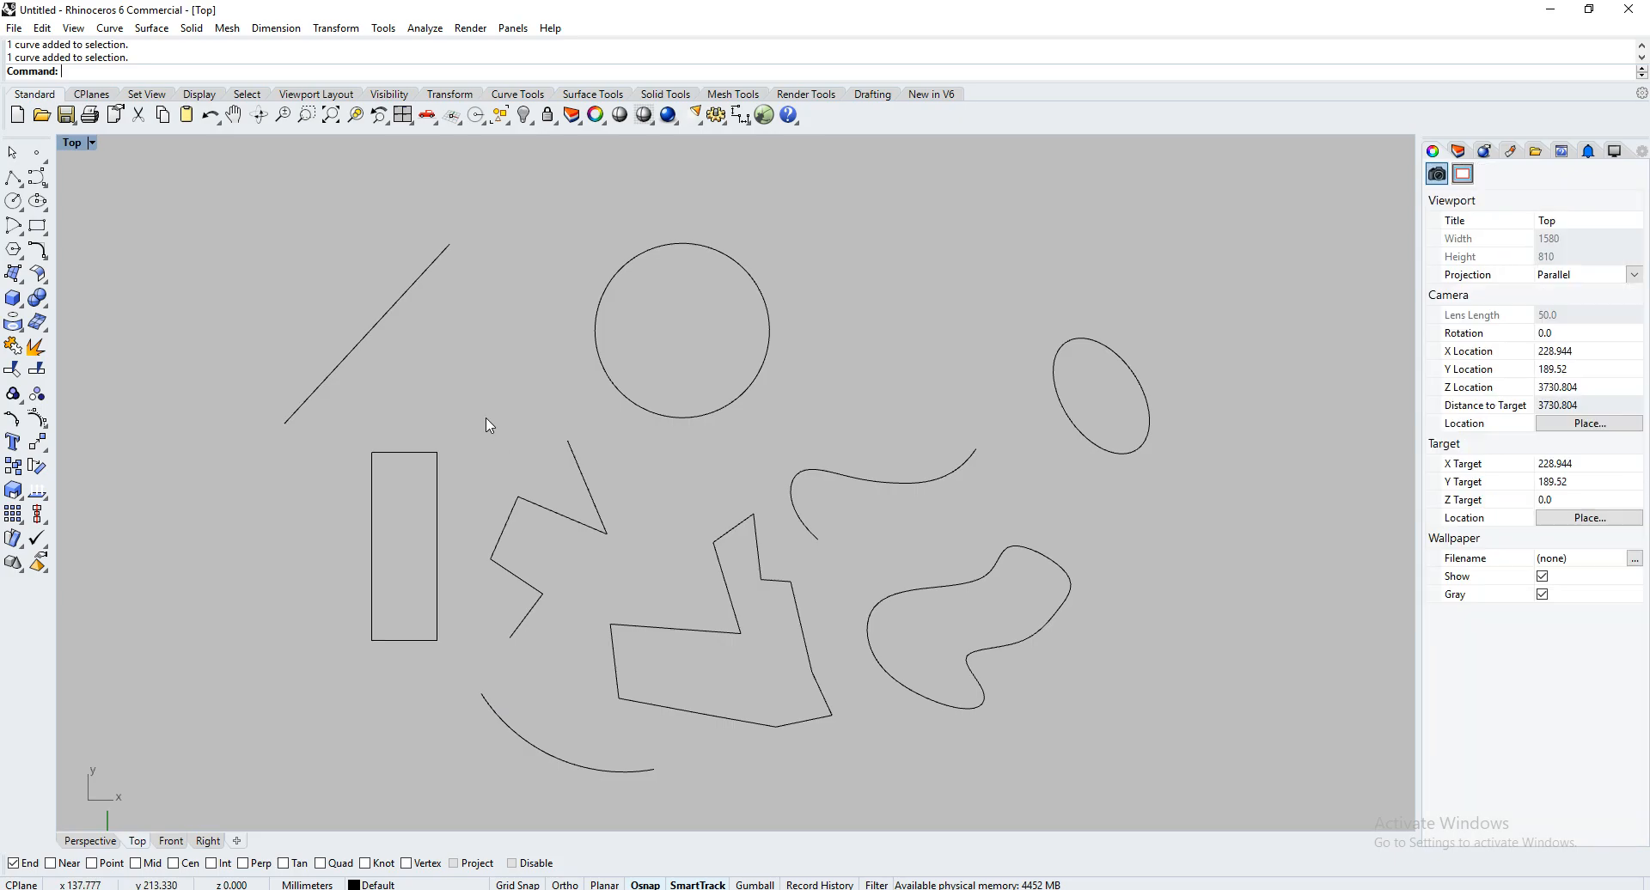
left_click_drag(1259, 761, 226, 188)
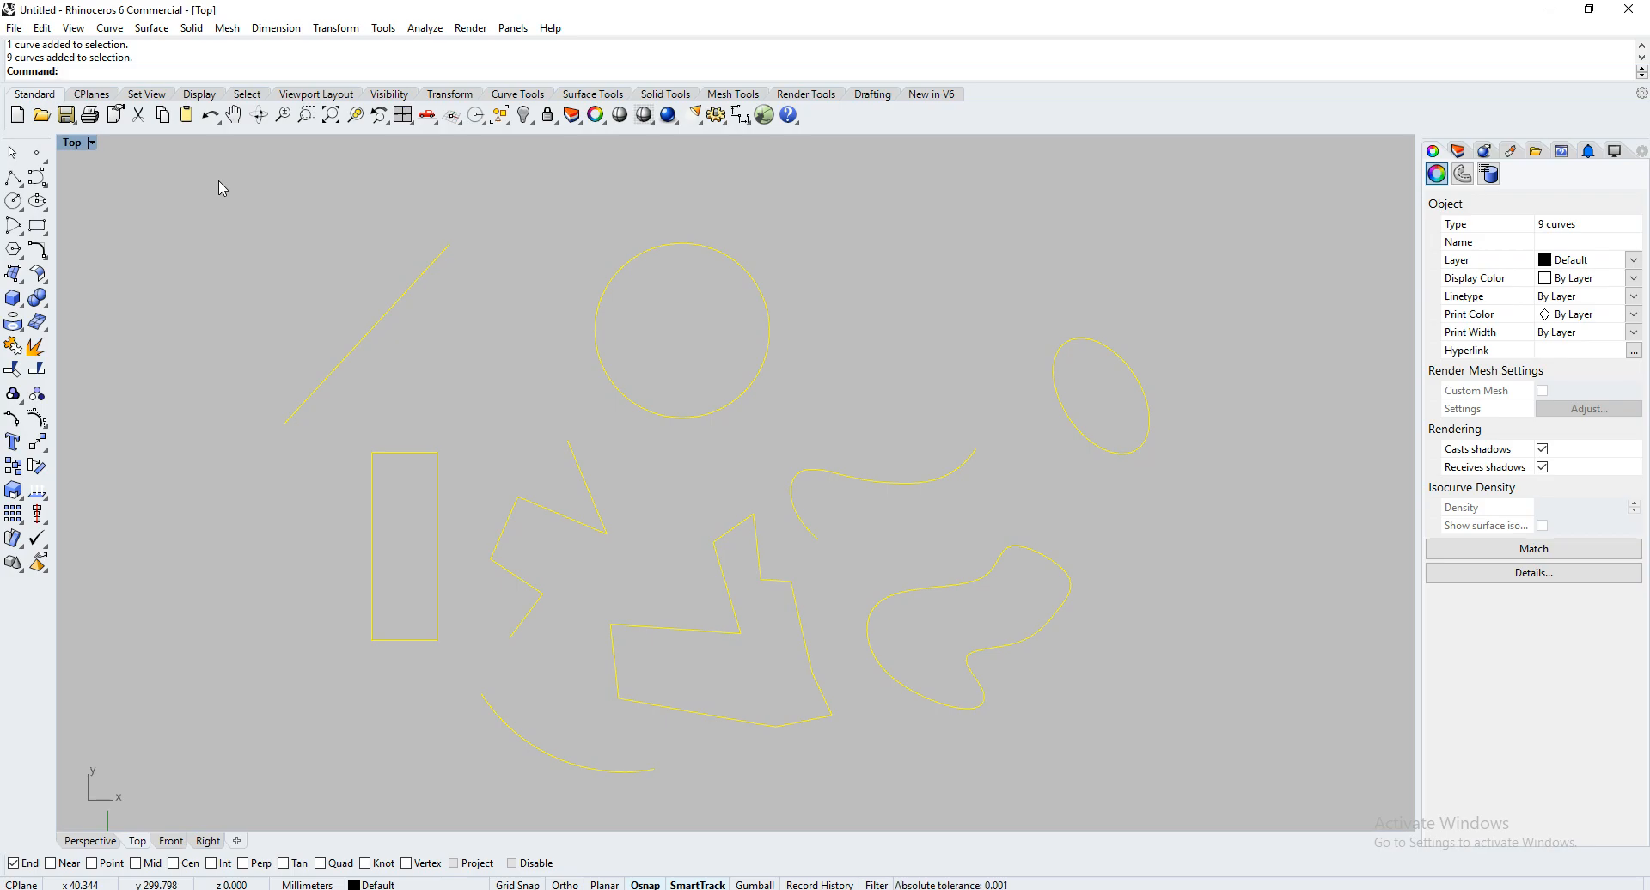
key("Escape")
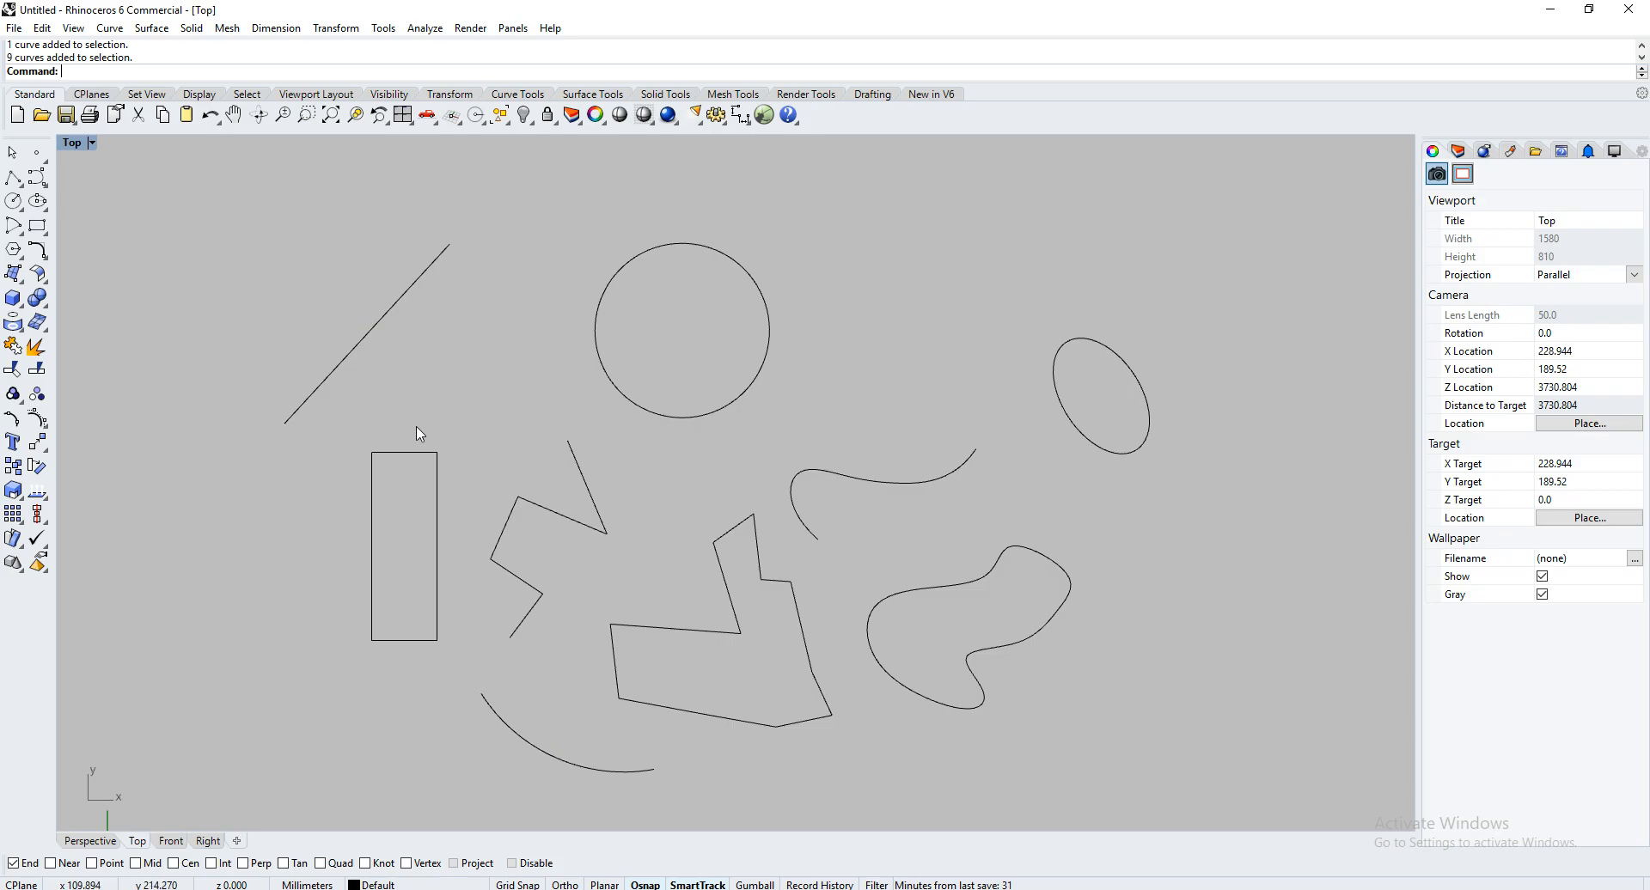
Check whether the zigzag polyline, polygon, freeform curves, arc and straight line are open or closed in their object properties
left_click(576, 522)
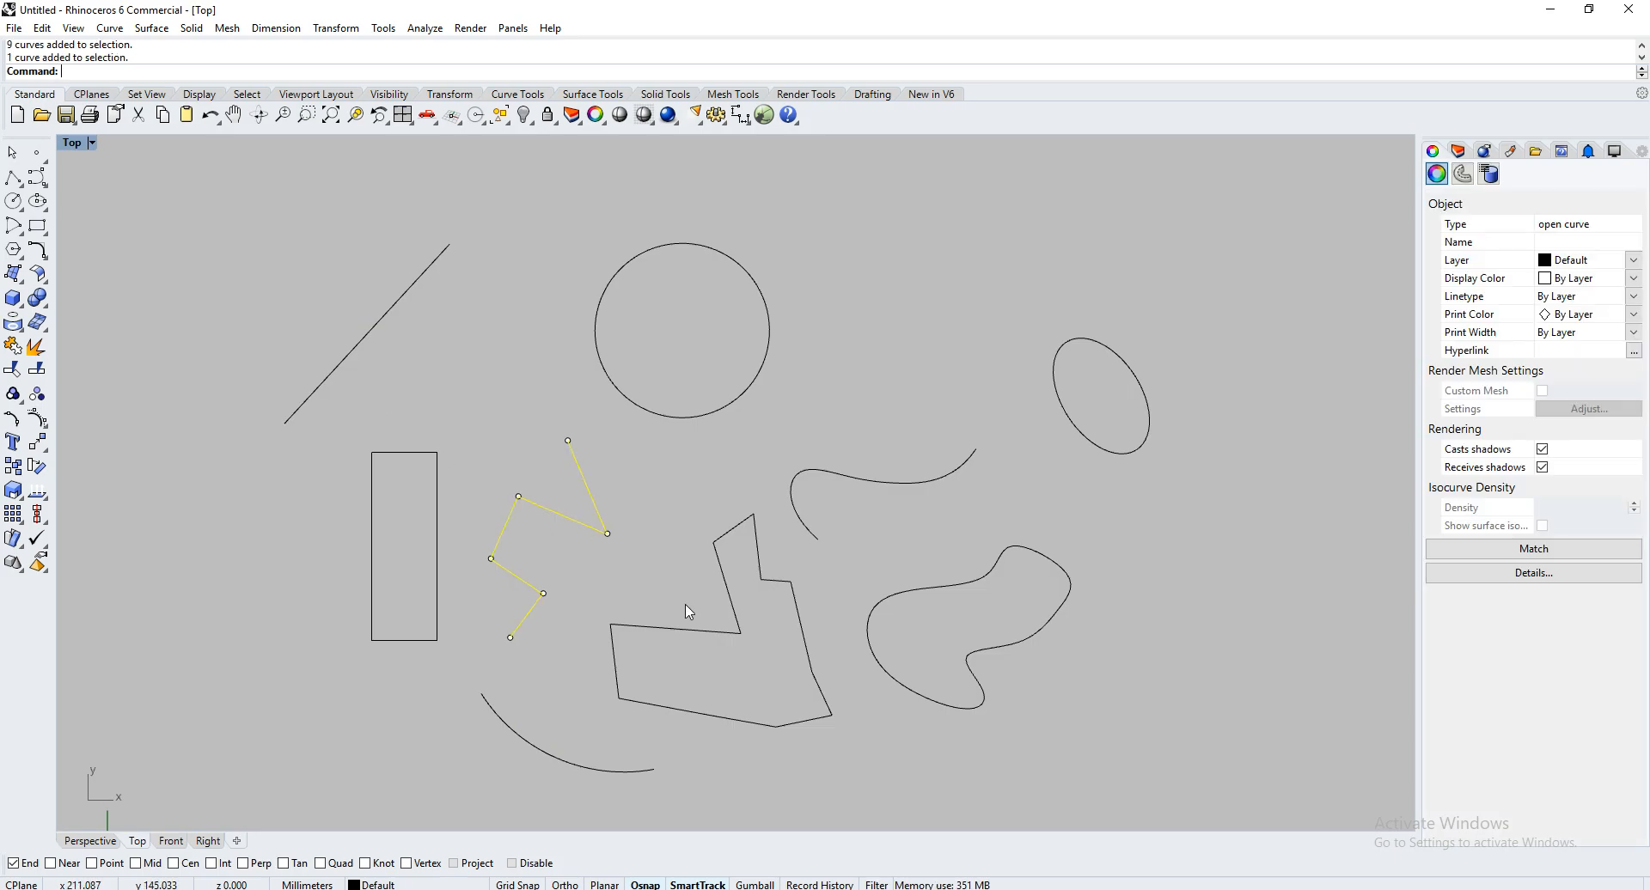
left_click(671, 628)
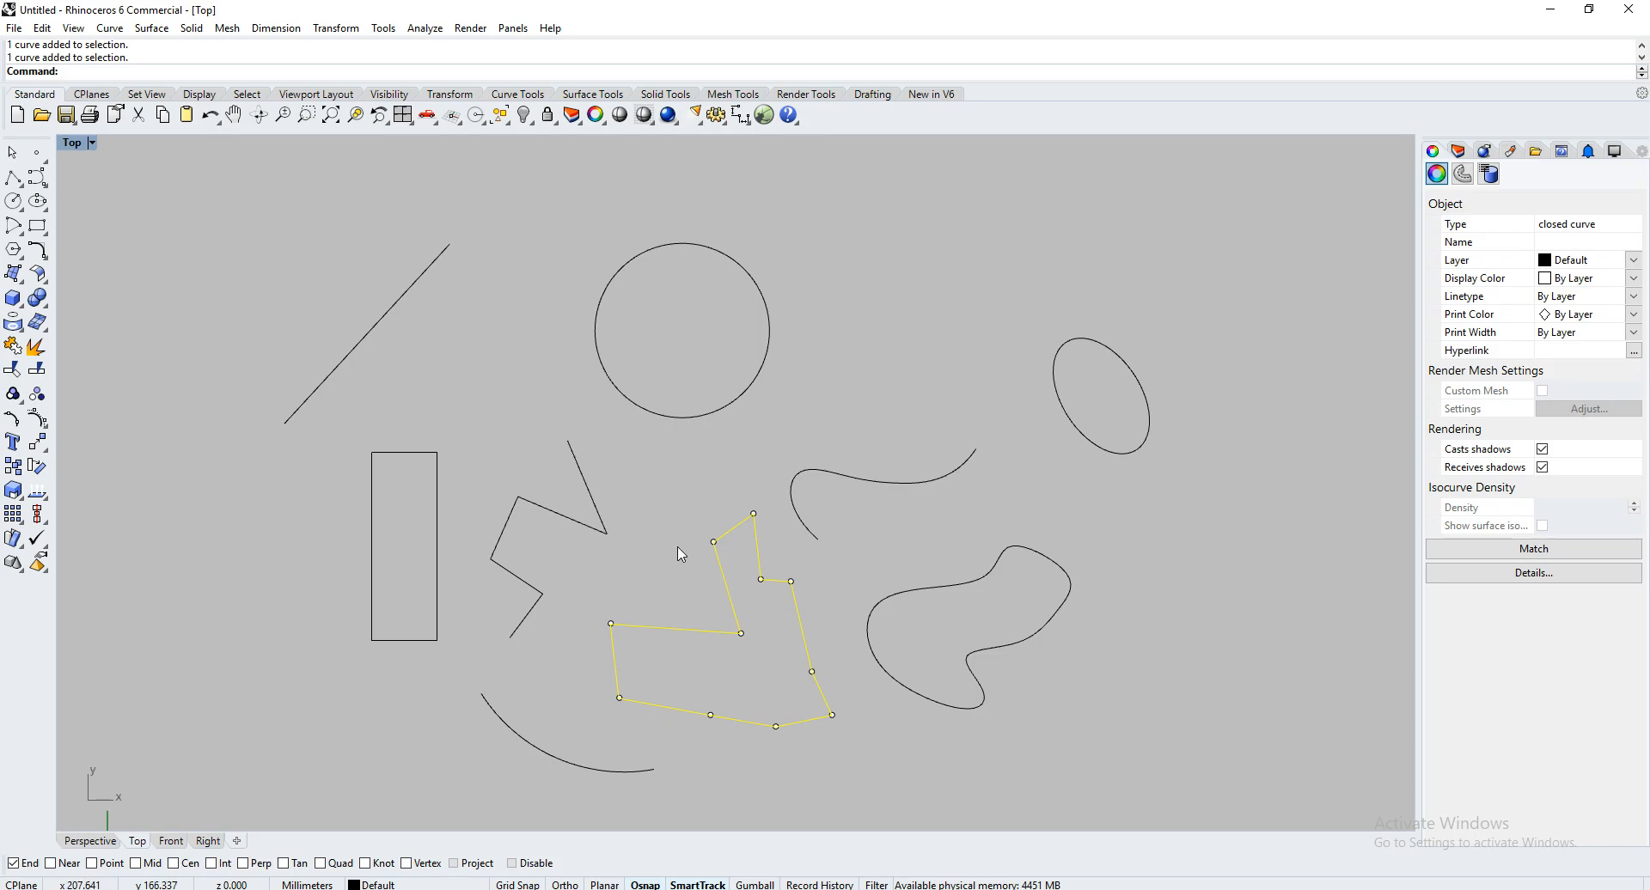
left_click(919, 485)
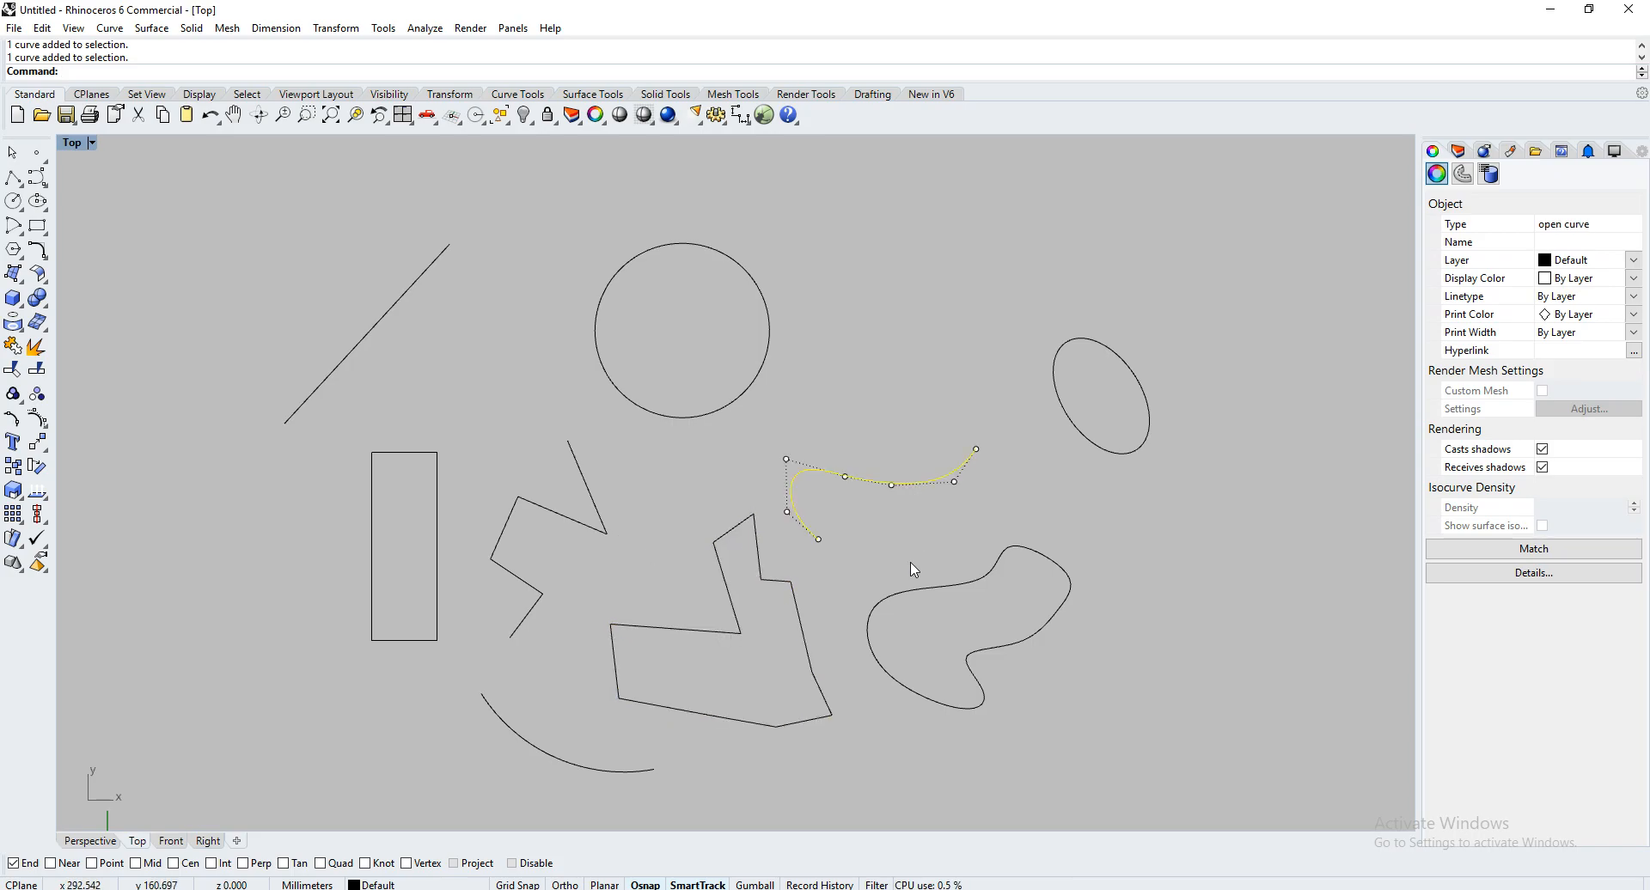
left_click(932, 591)
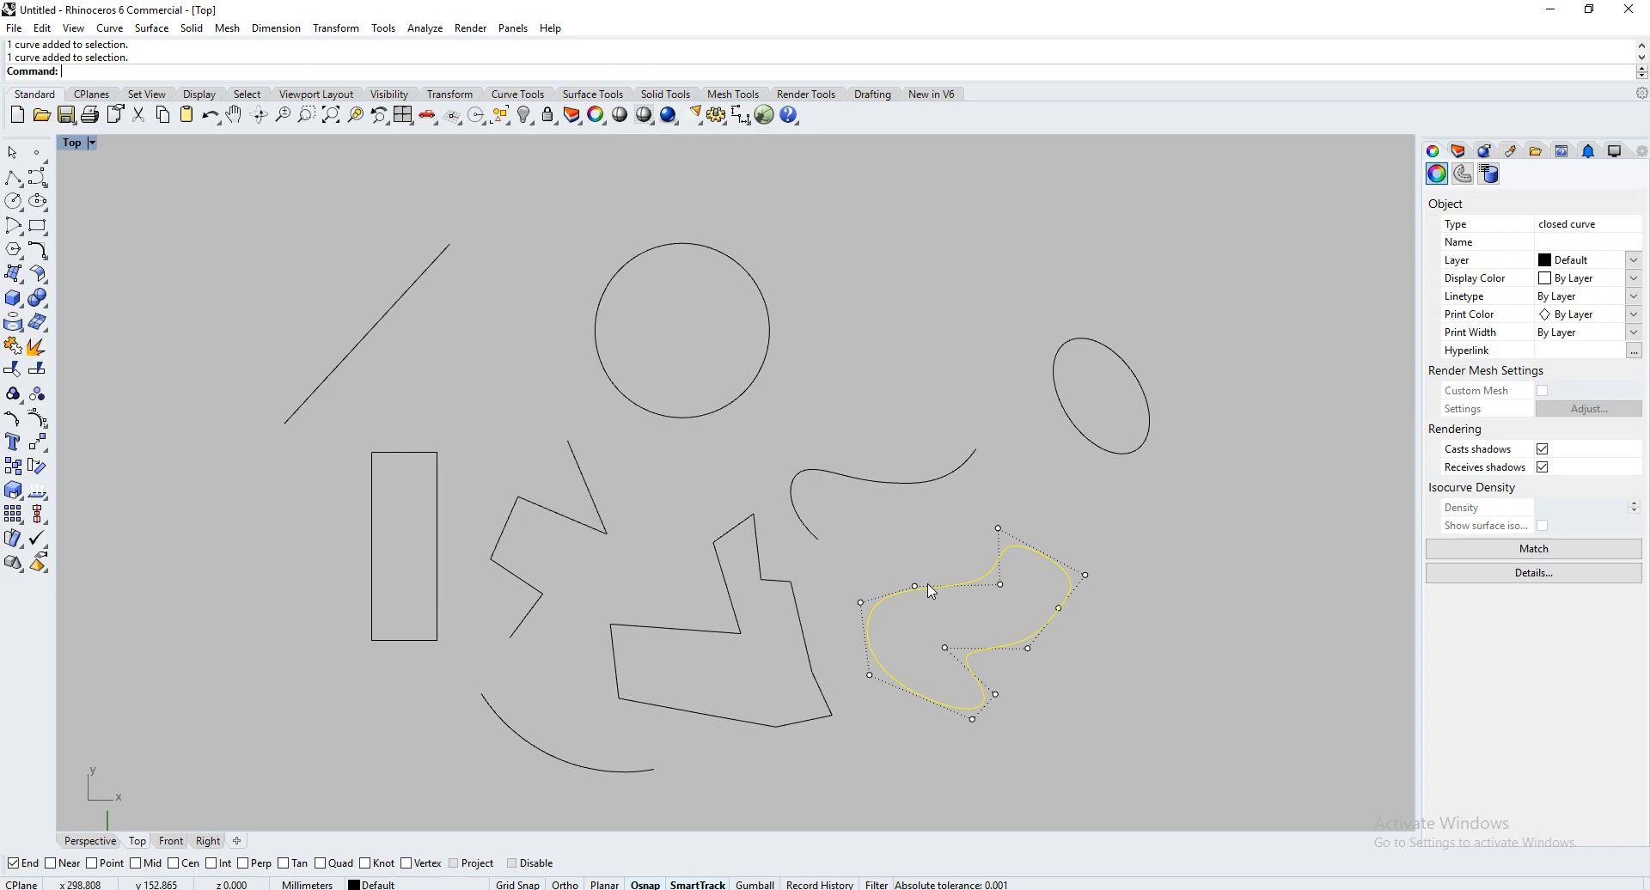
left_click_drag(1212, 367, 694, 269)
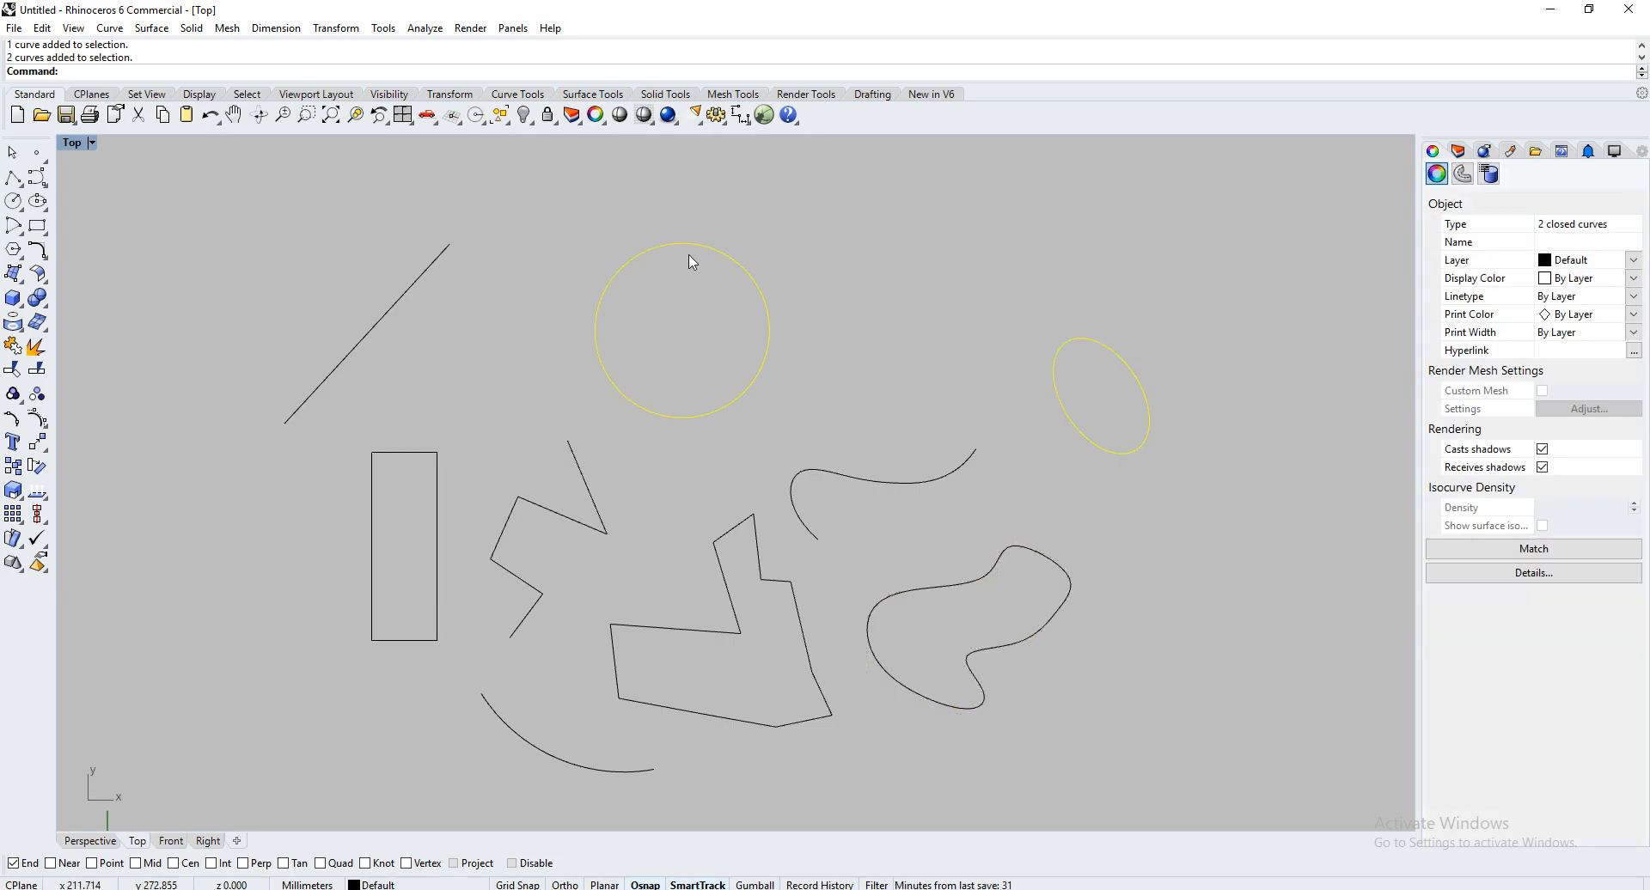
left_click(564, 758)
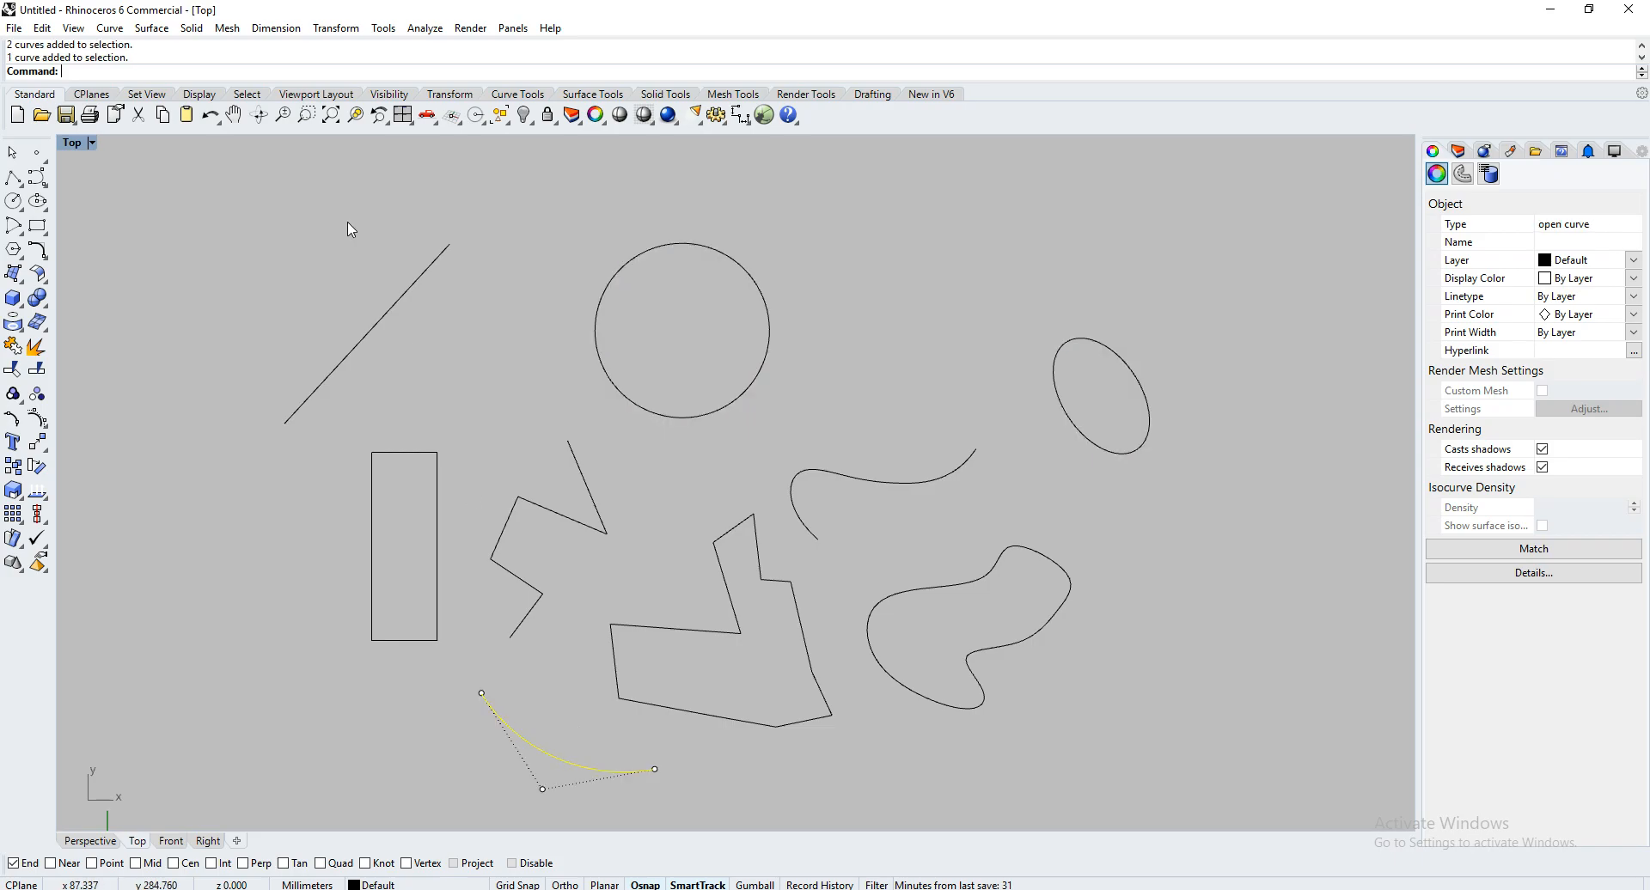
left_click(369, 311)
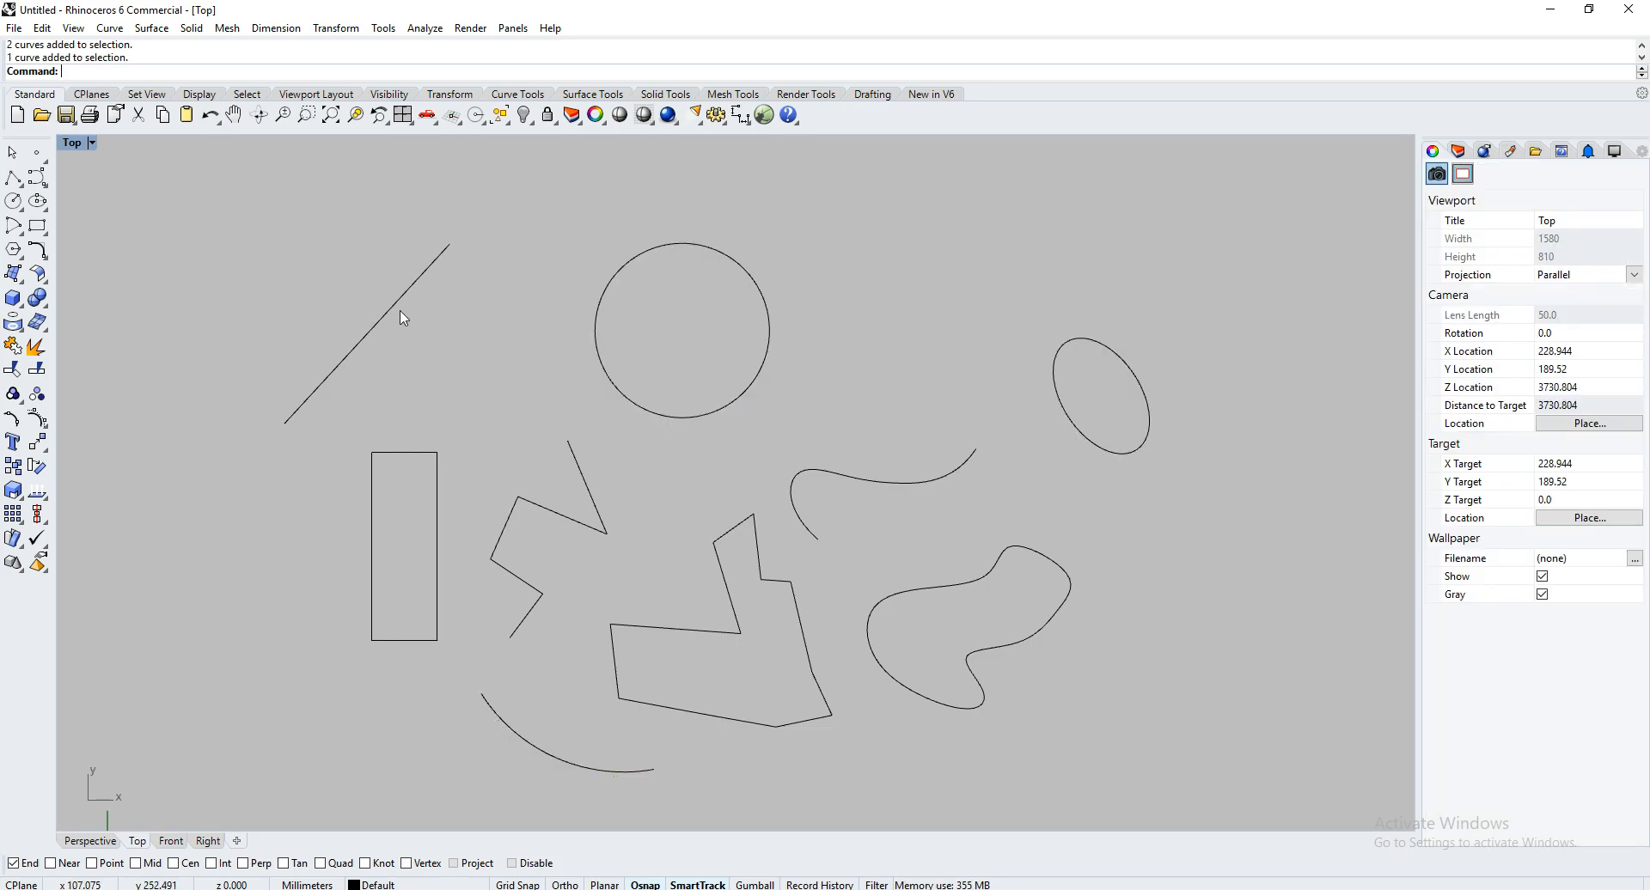
left_click(395, 317)
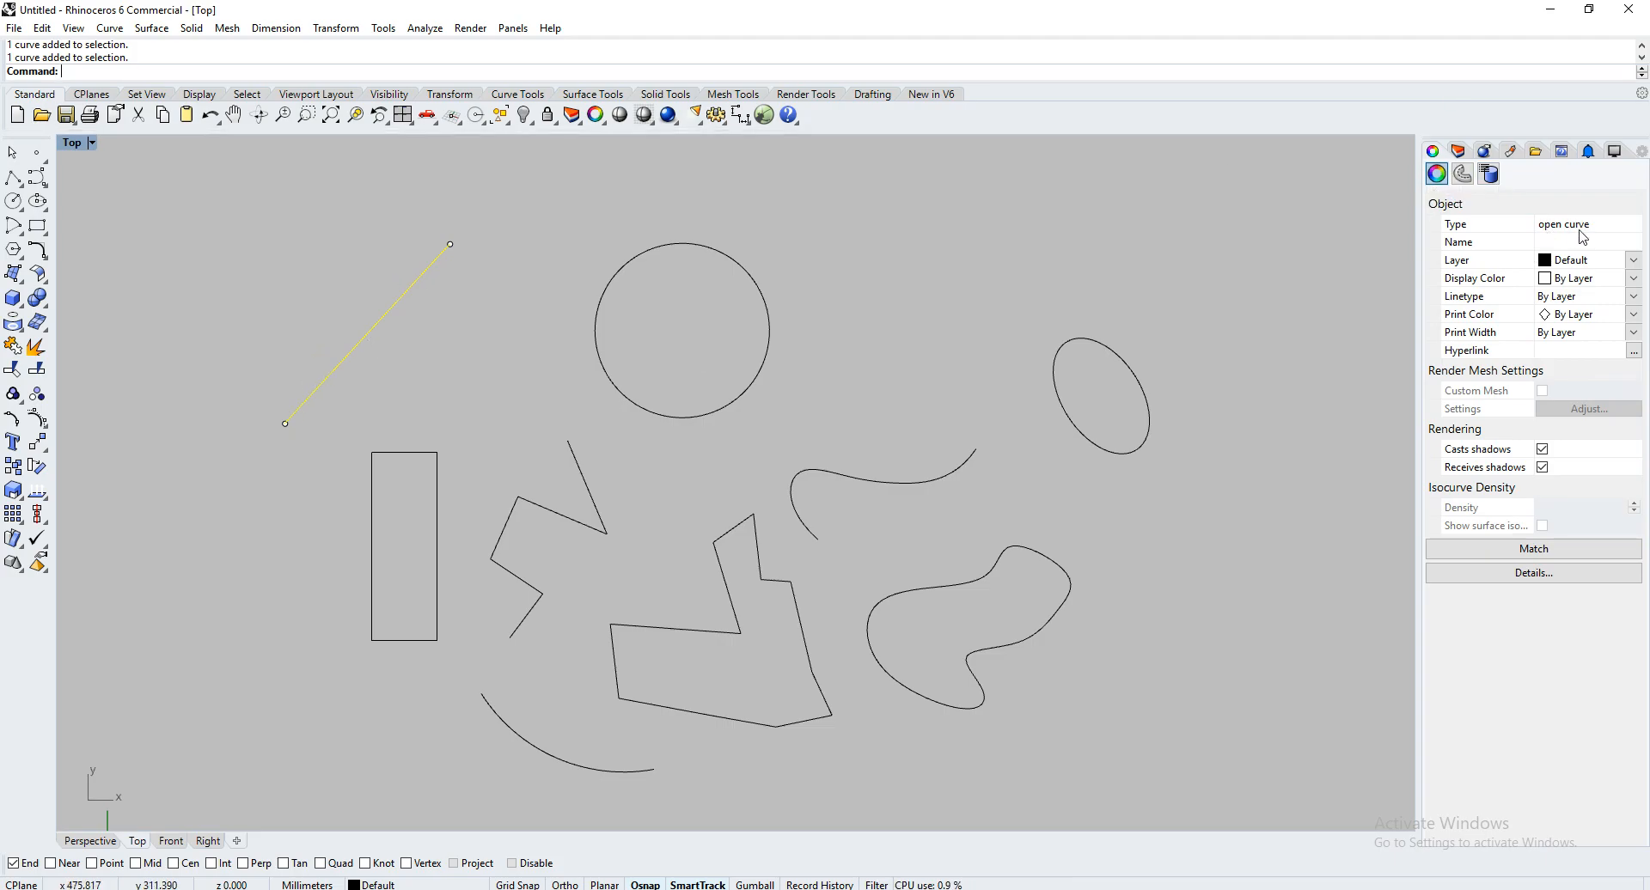
left_click(729, 555)
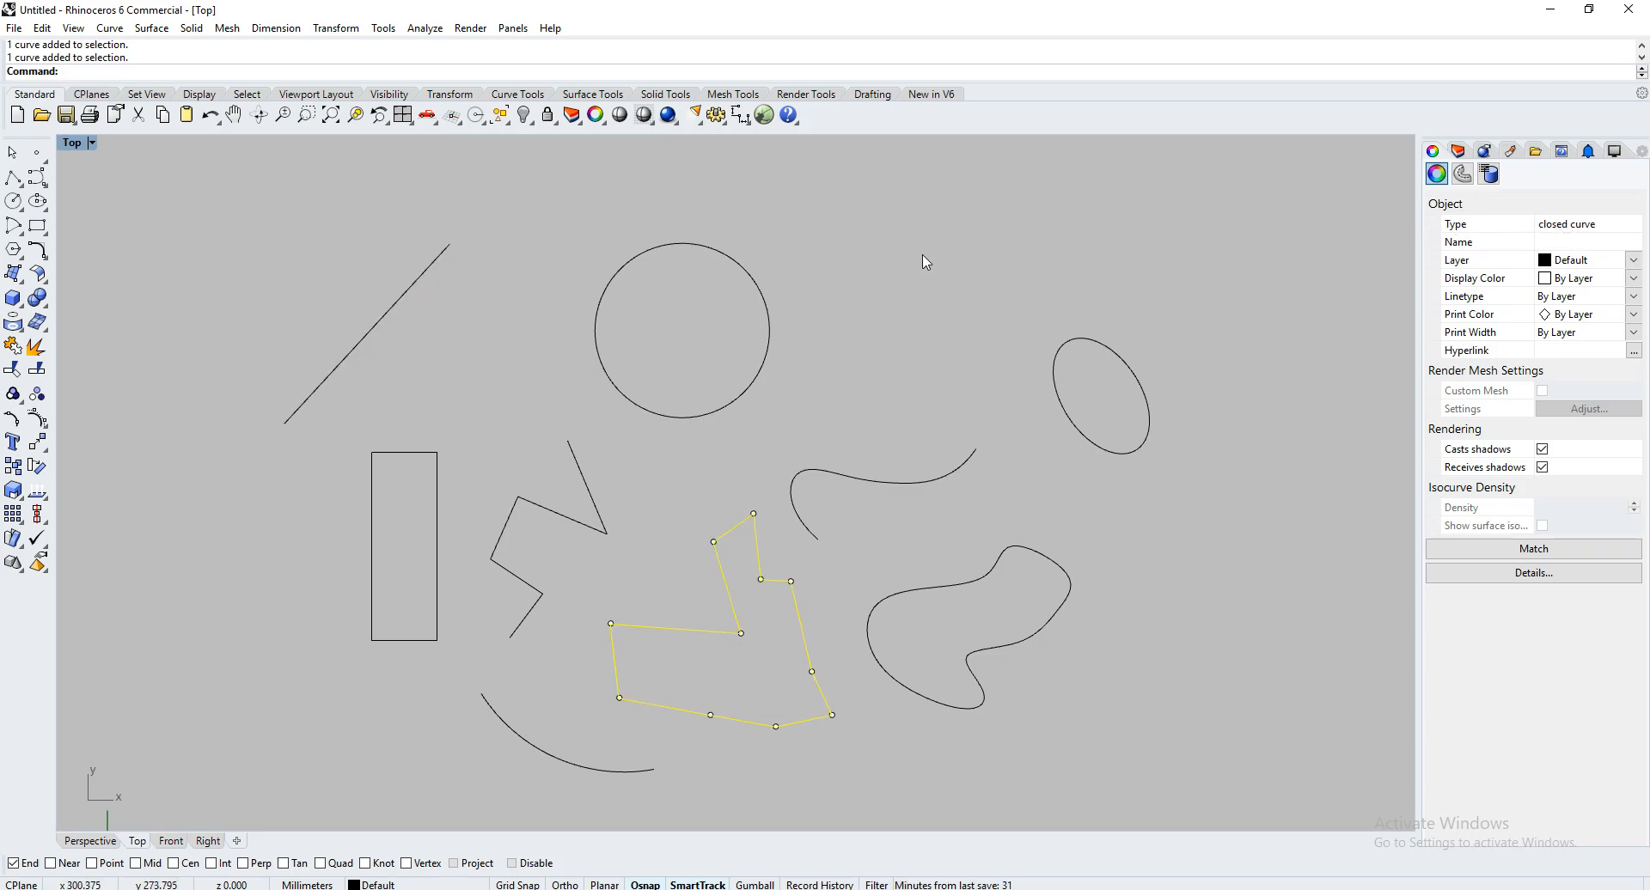
left_click(860, 301)
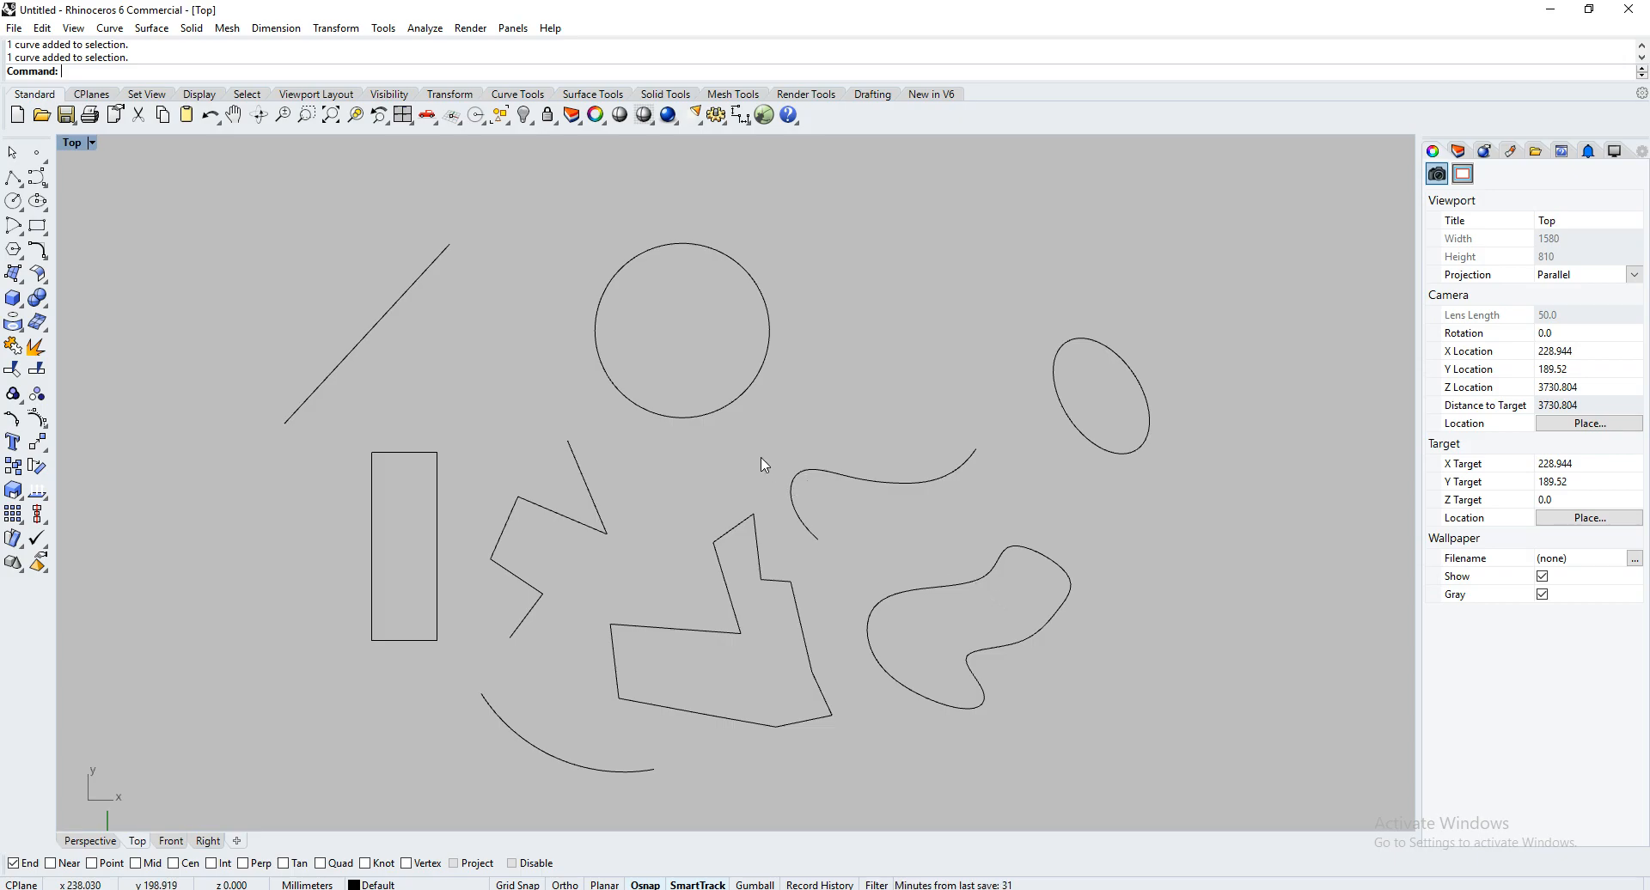
Draw a closed freeform control point curve above the ellipse, ending it on its own start point
right_click_drag(767, 437, 690, 427)
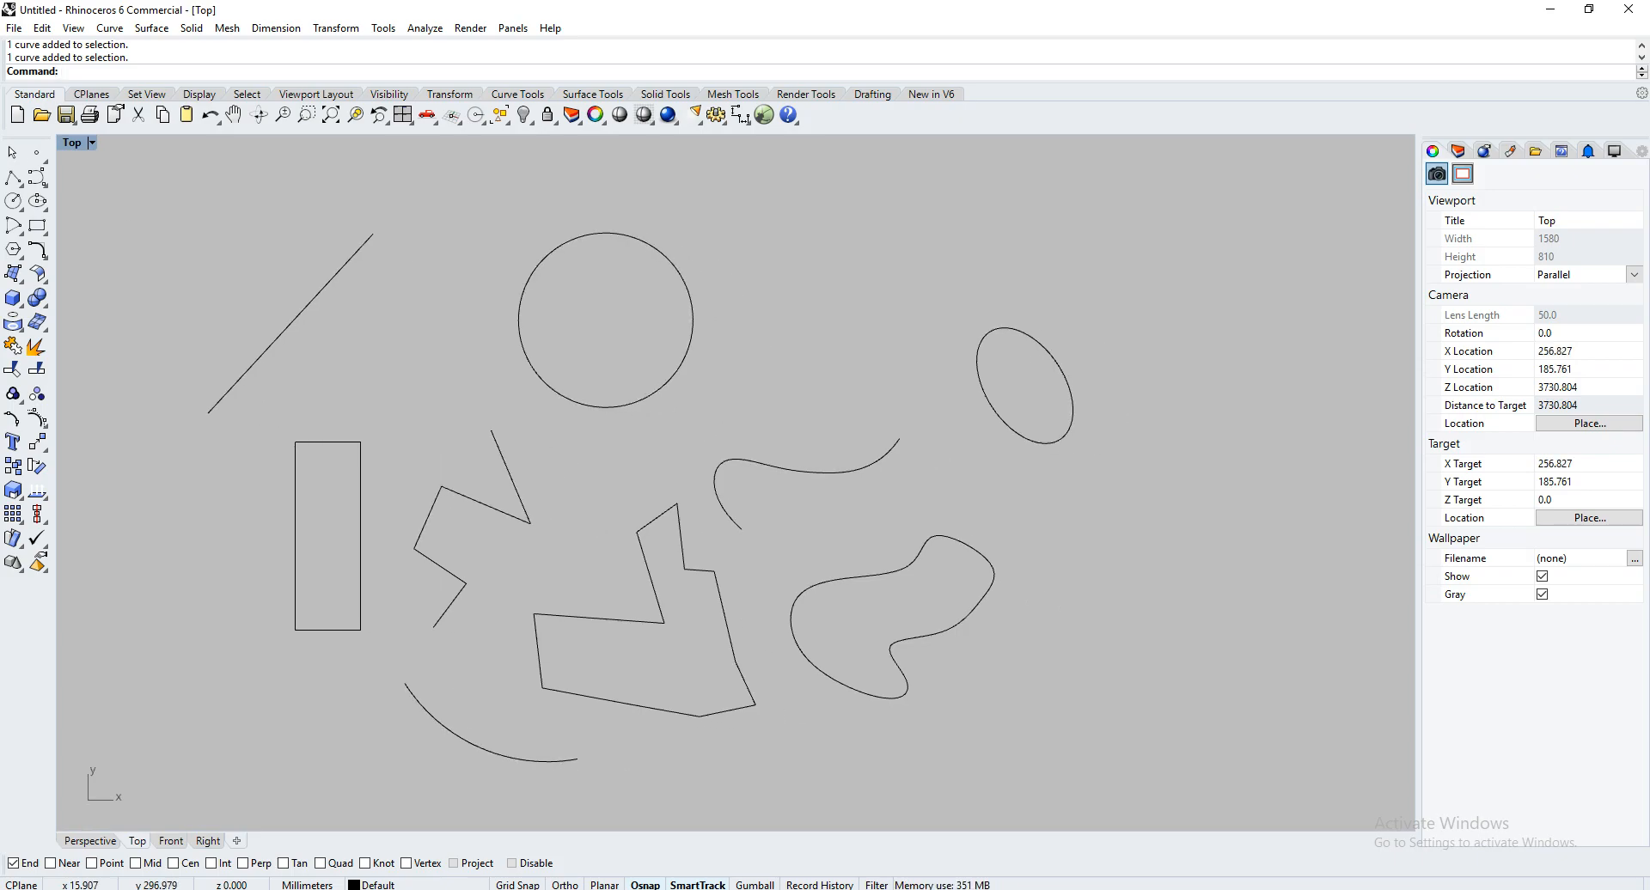
left_click(37, 177)
left_click(951, 174)
left_click(929, 242)
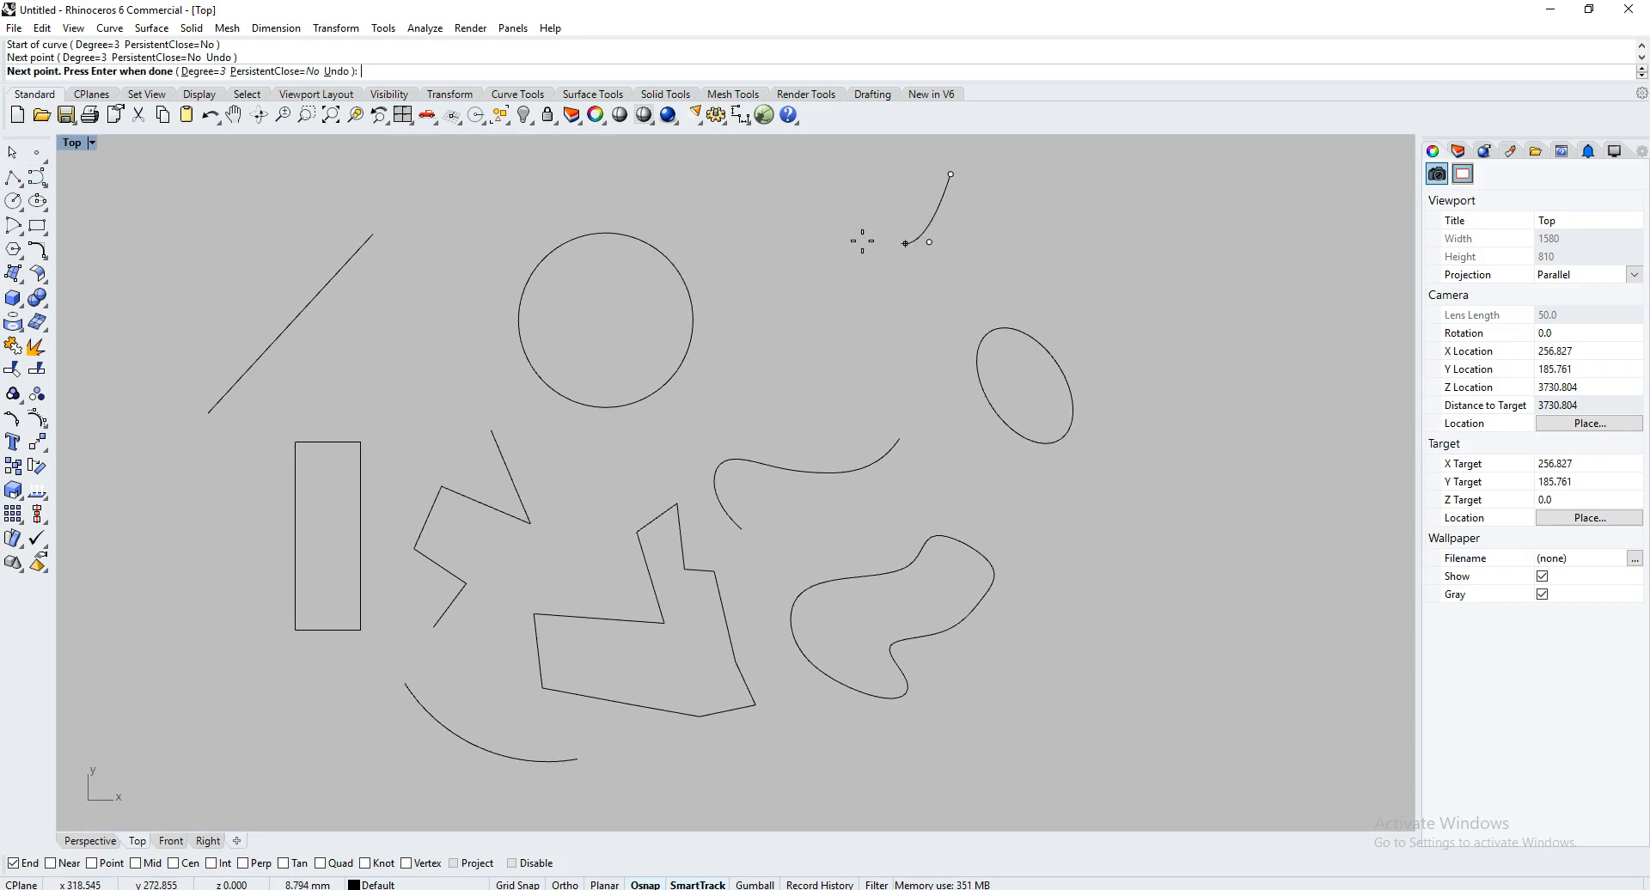
left_click(847, 236)
left_click(763, 265)
left_click(751, 377)
left_click(846, 385)
left_click(907, 317)
left_click(1033, 282)
left_click(1072, 223)
left_click(1026, 182)
left_click(951, 174)
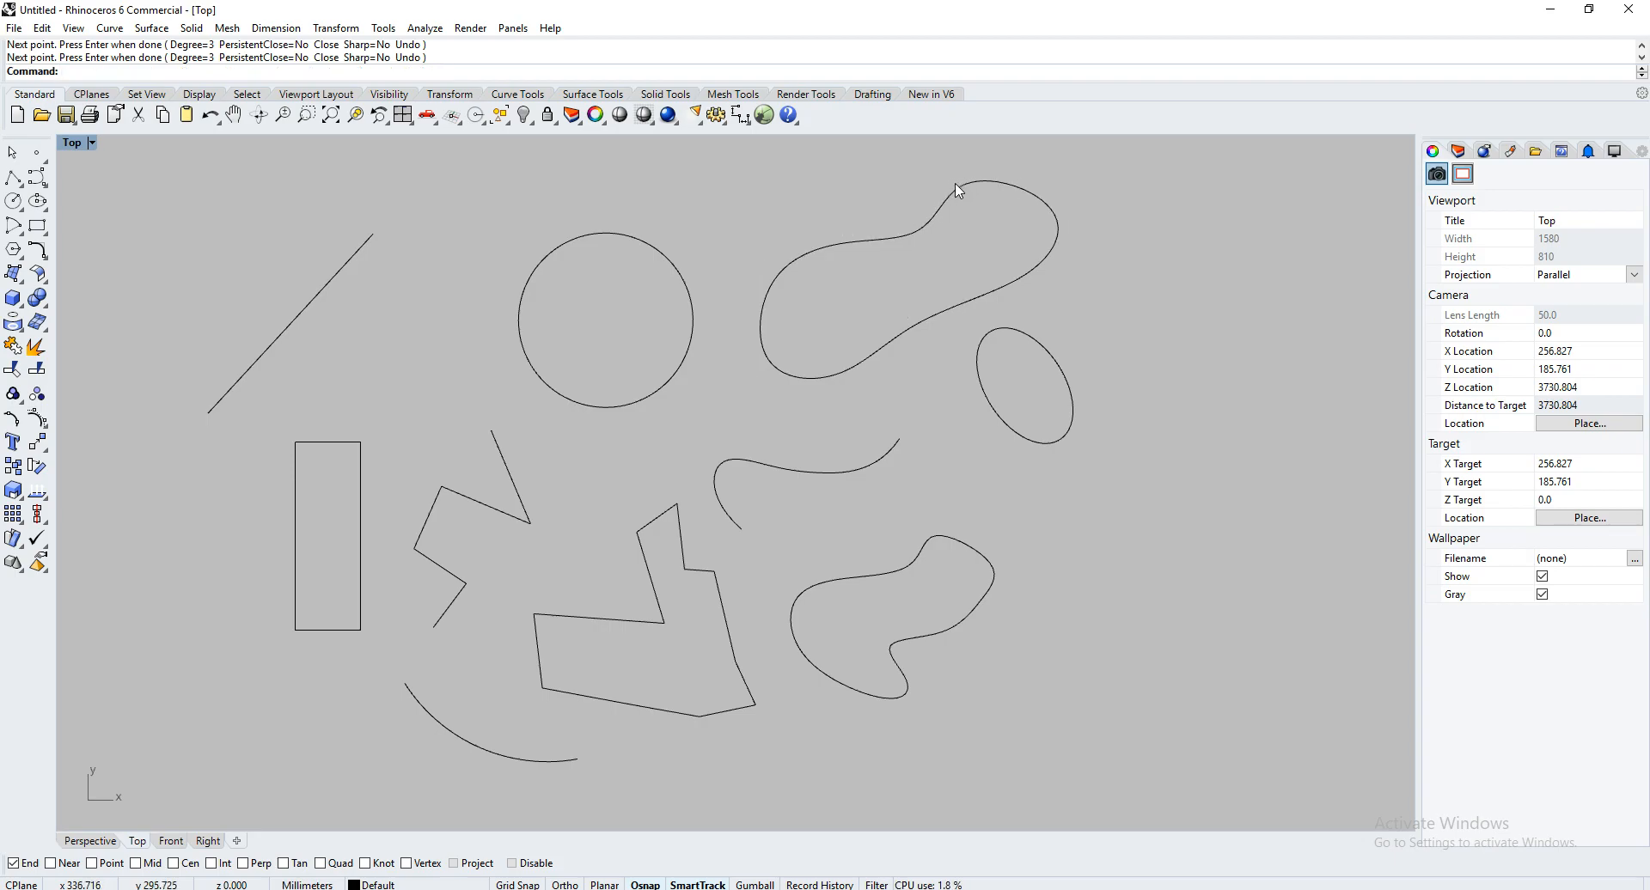
Draw a circle with a radius of about 35 mm beside the new closed curve and check both shapes' end points with the End snap
left_click(13, 177)
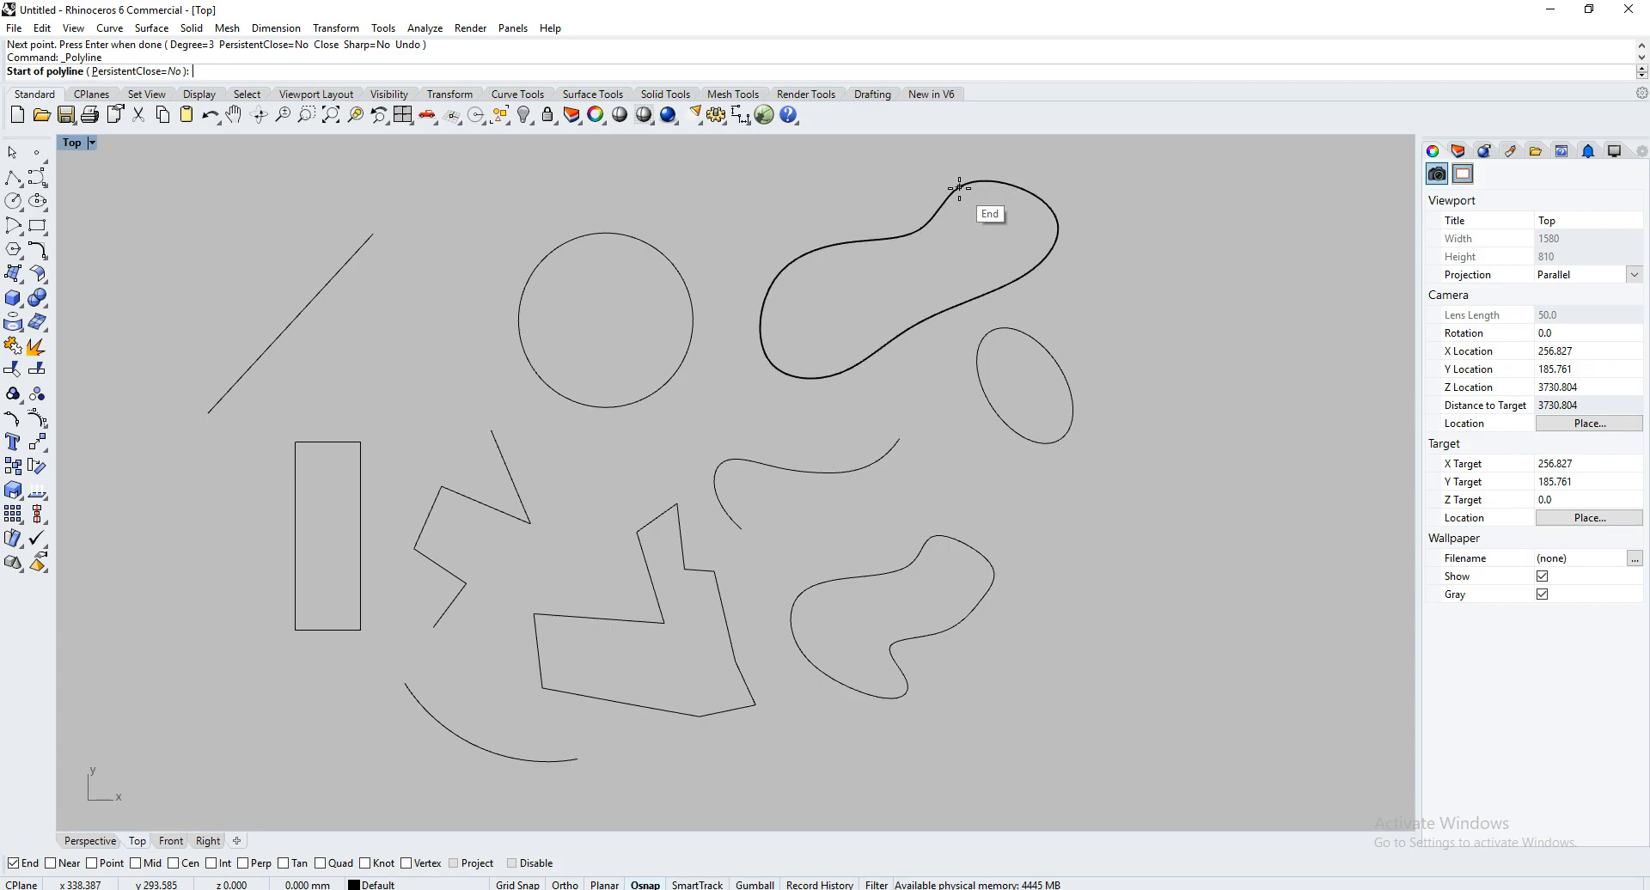
left_click(14, 202)
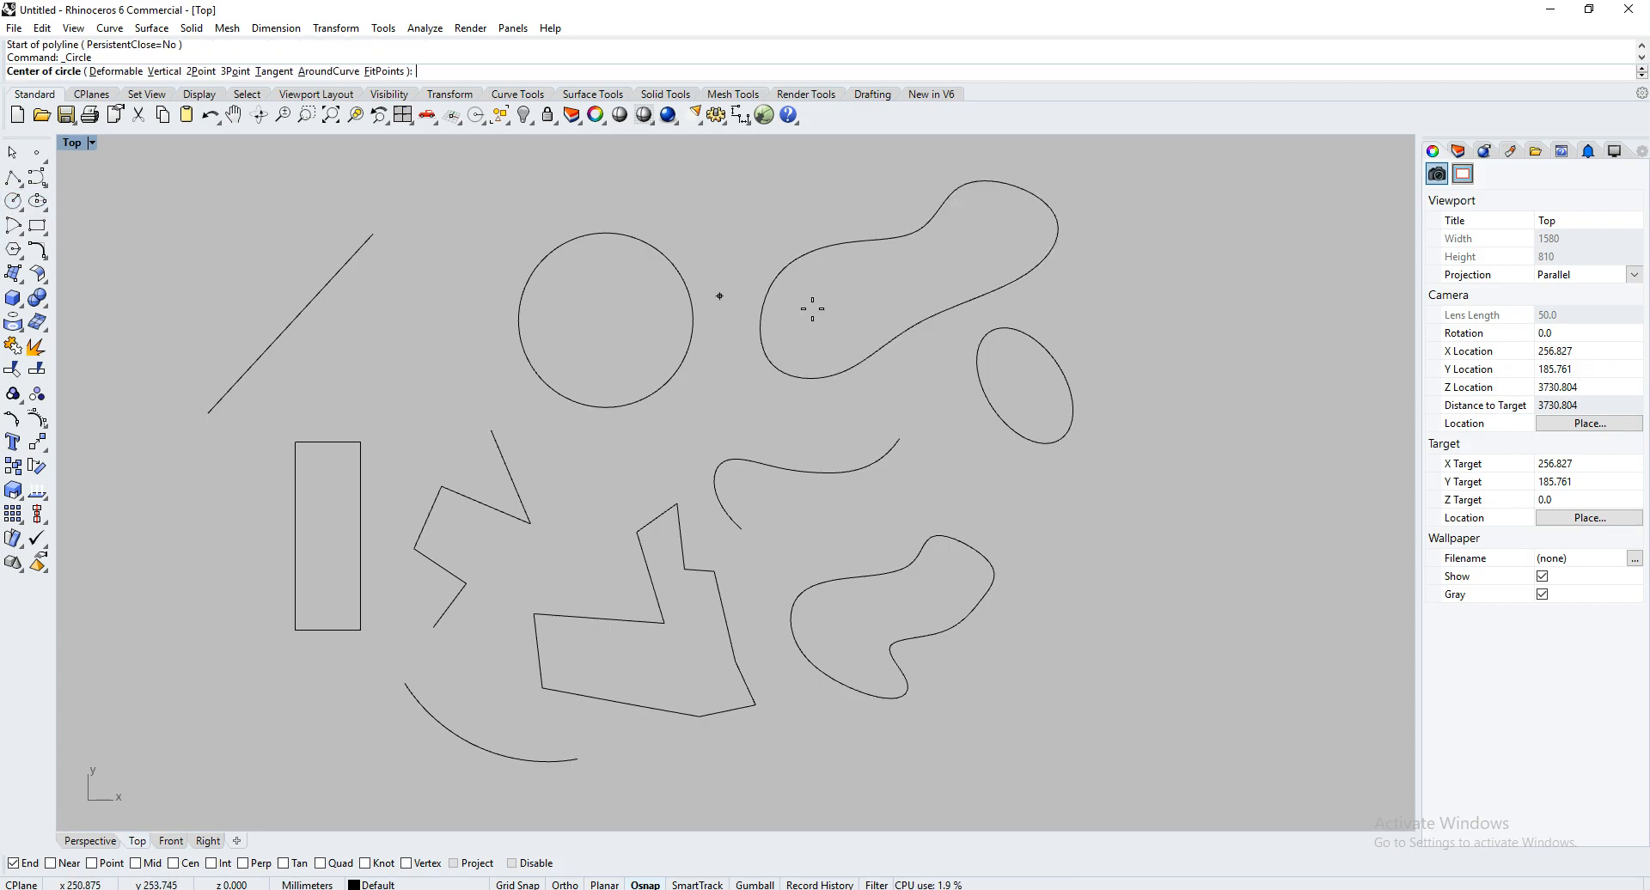
left_click(1243, 275)
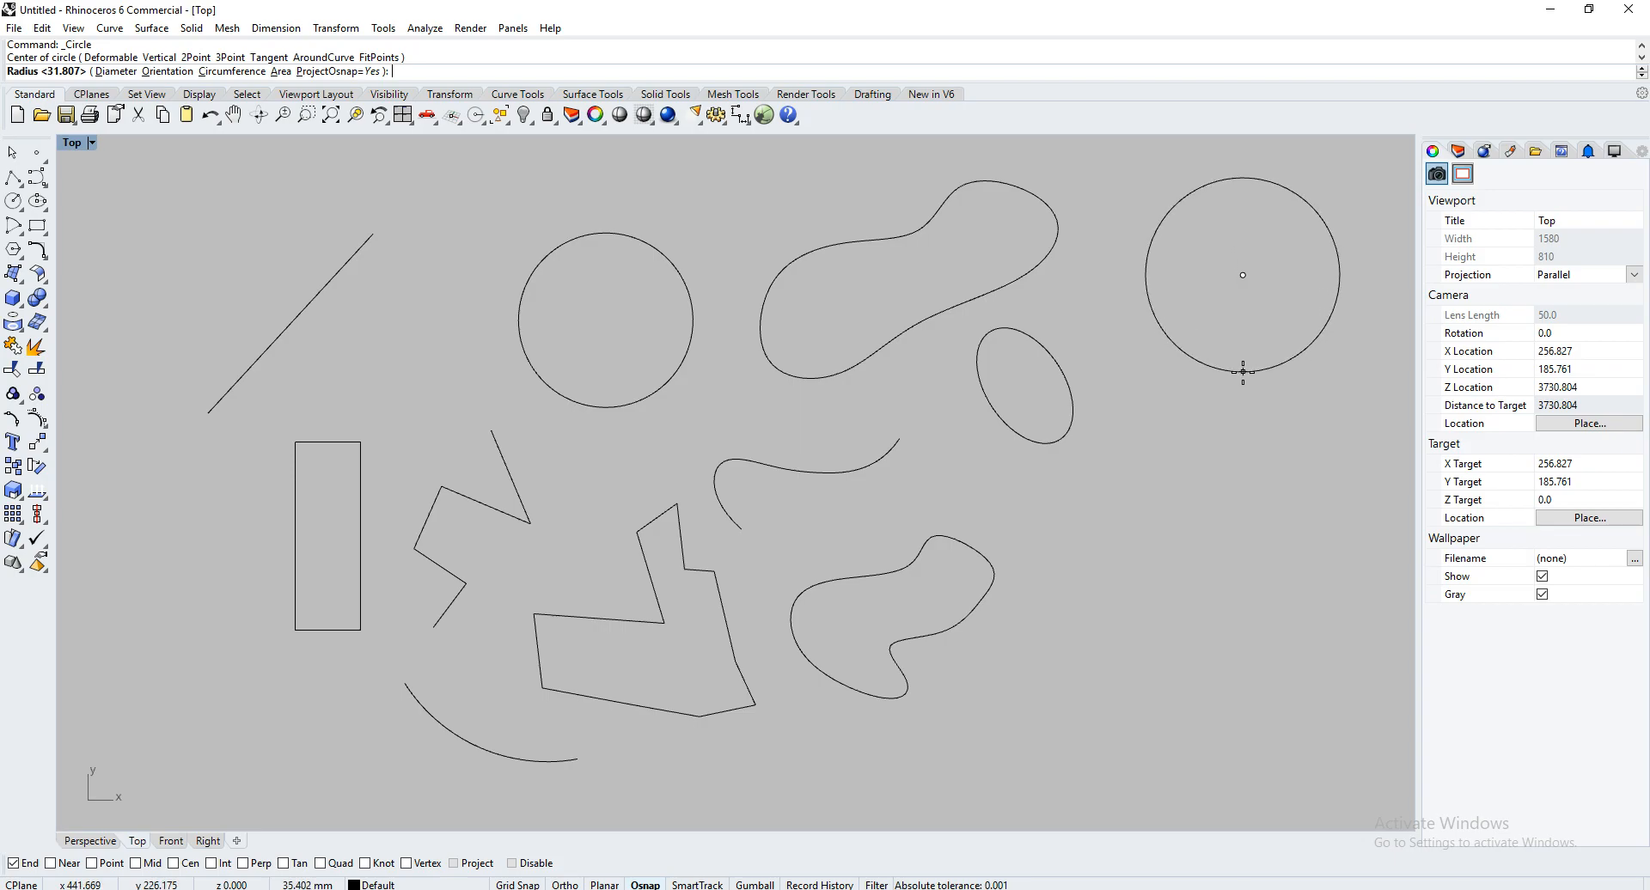
left_click(1247, 371)
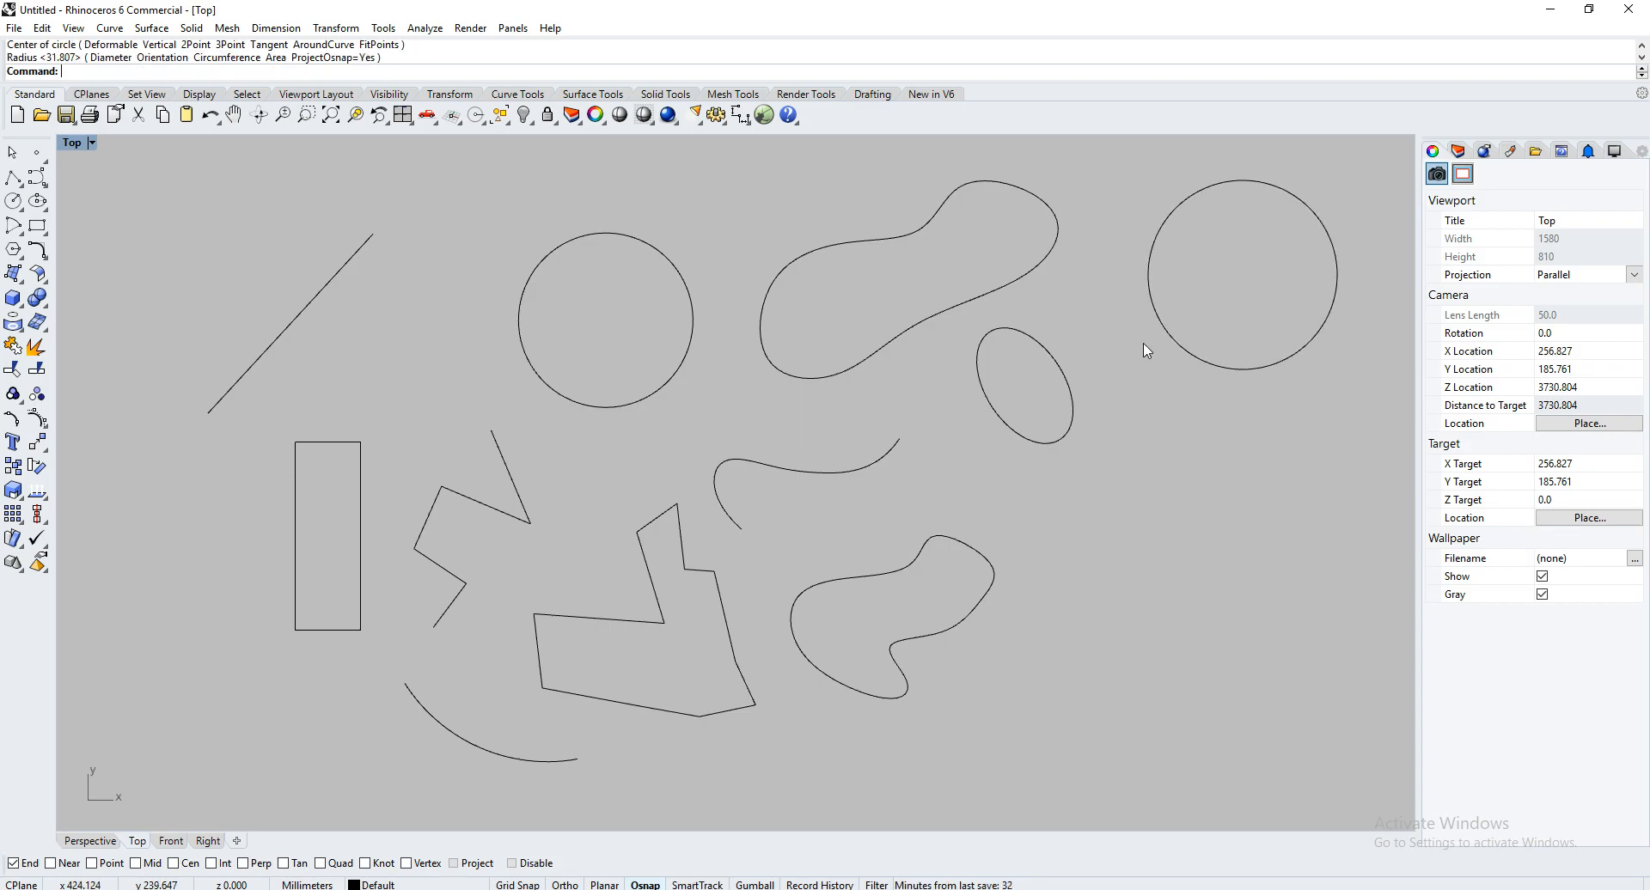
left_click(12, 177)
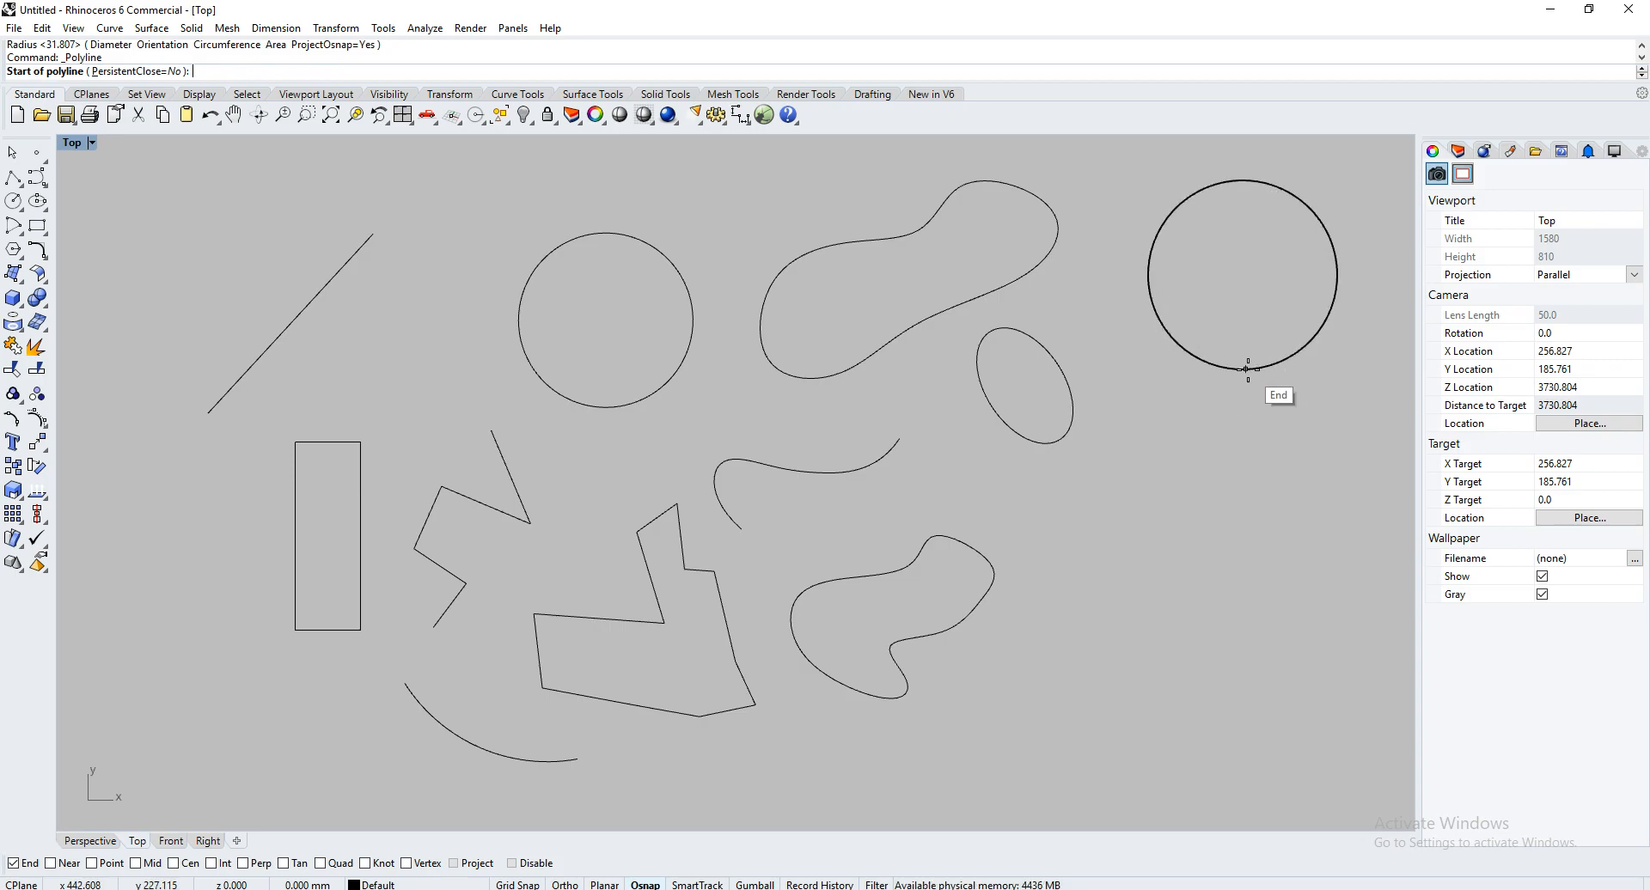
key("Escape")
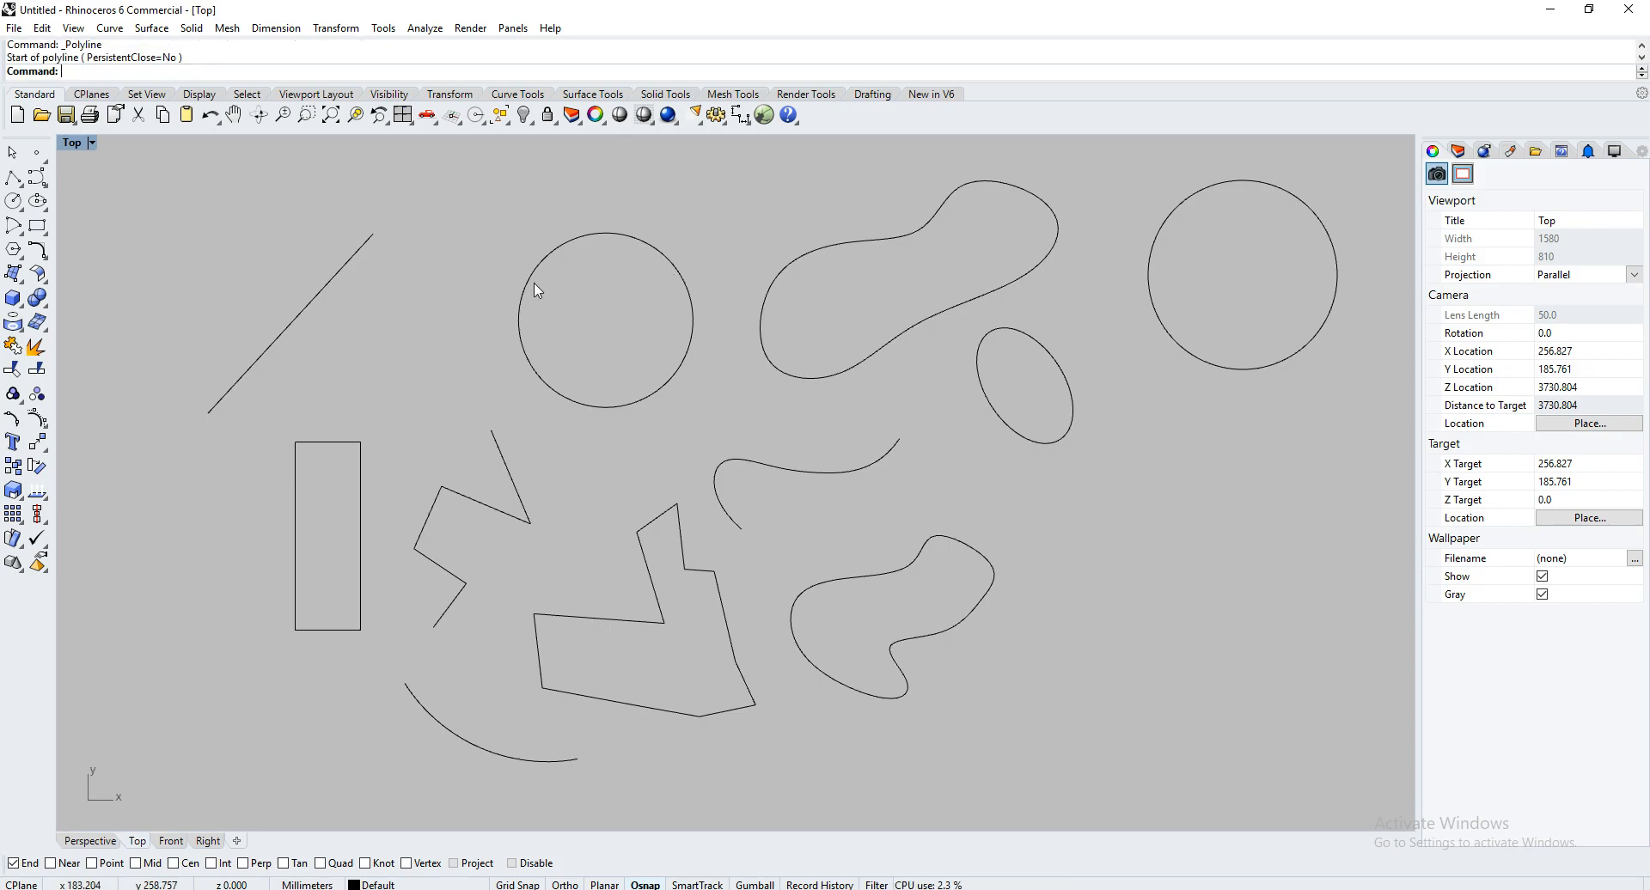
Sketch a large freeform control point curve in the empty area beside the existing shapes, looping around towards its start
scroll(267, 348, "down", 3)
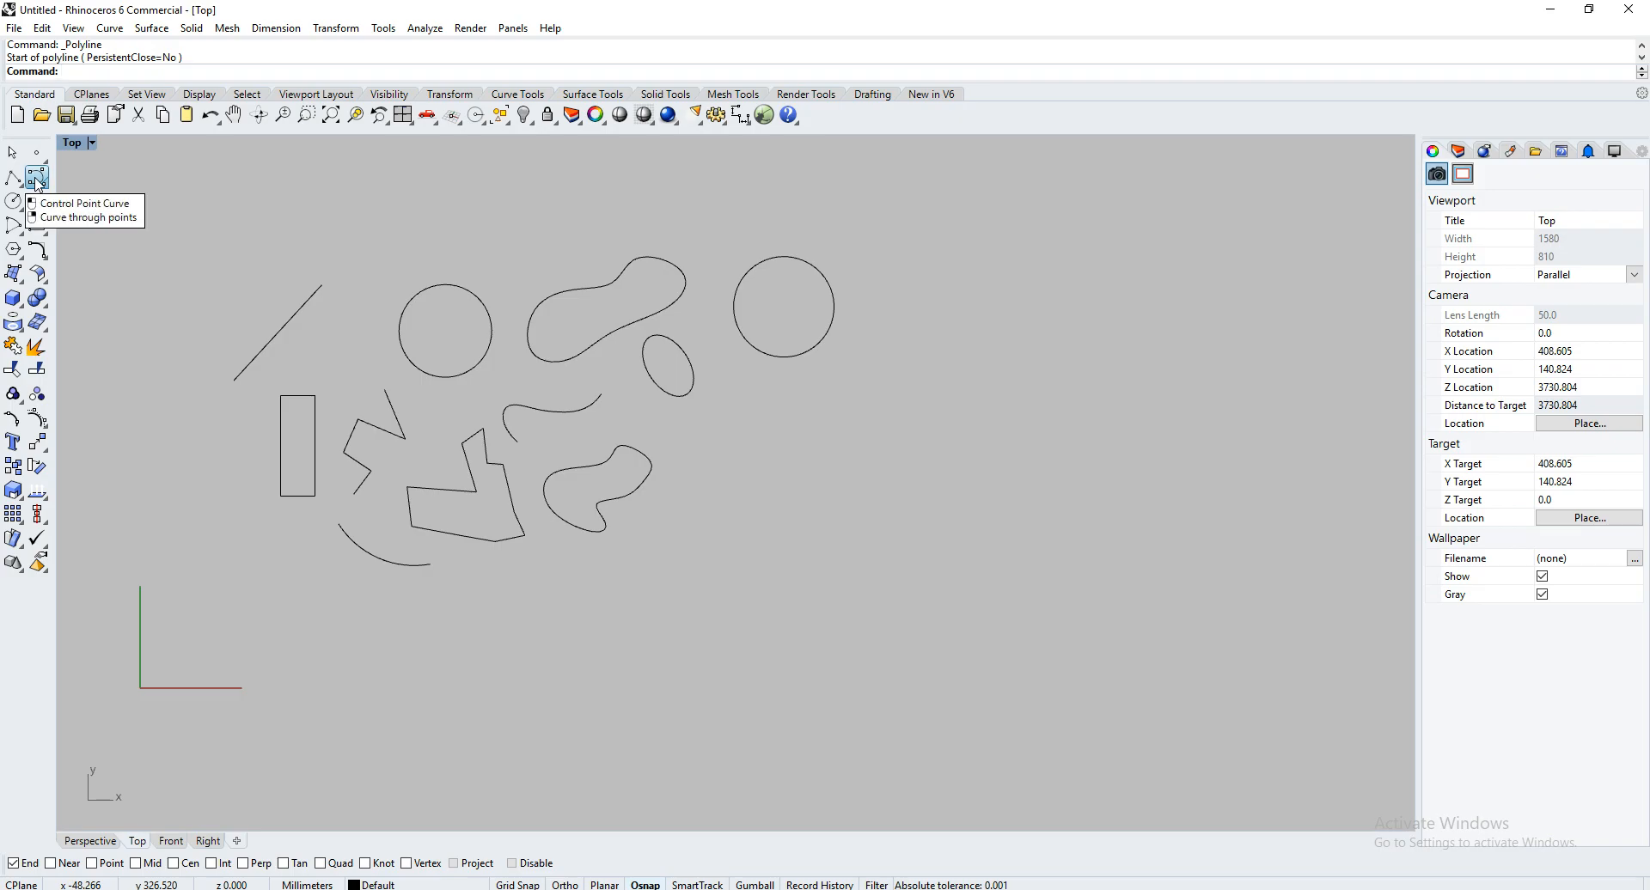
left_click(13, 177)
left_click(995, 260)
left_click(1022, 428)
left_click(888, 433)
left_click(761, 524)
left_click(843, 656)
left_click(1188, 608)
left_click(1317, 360)
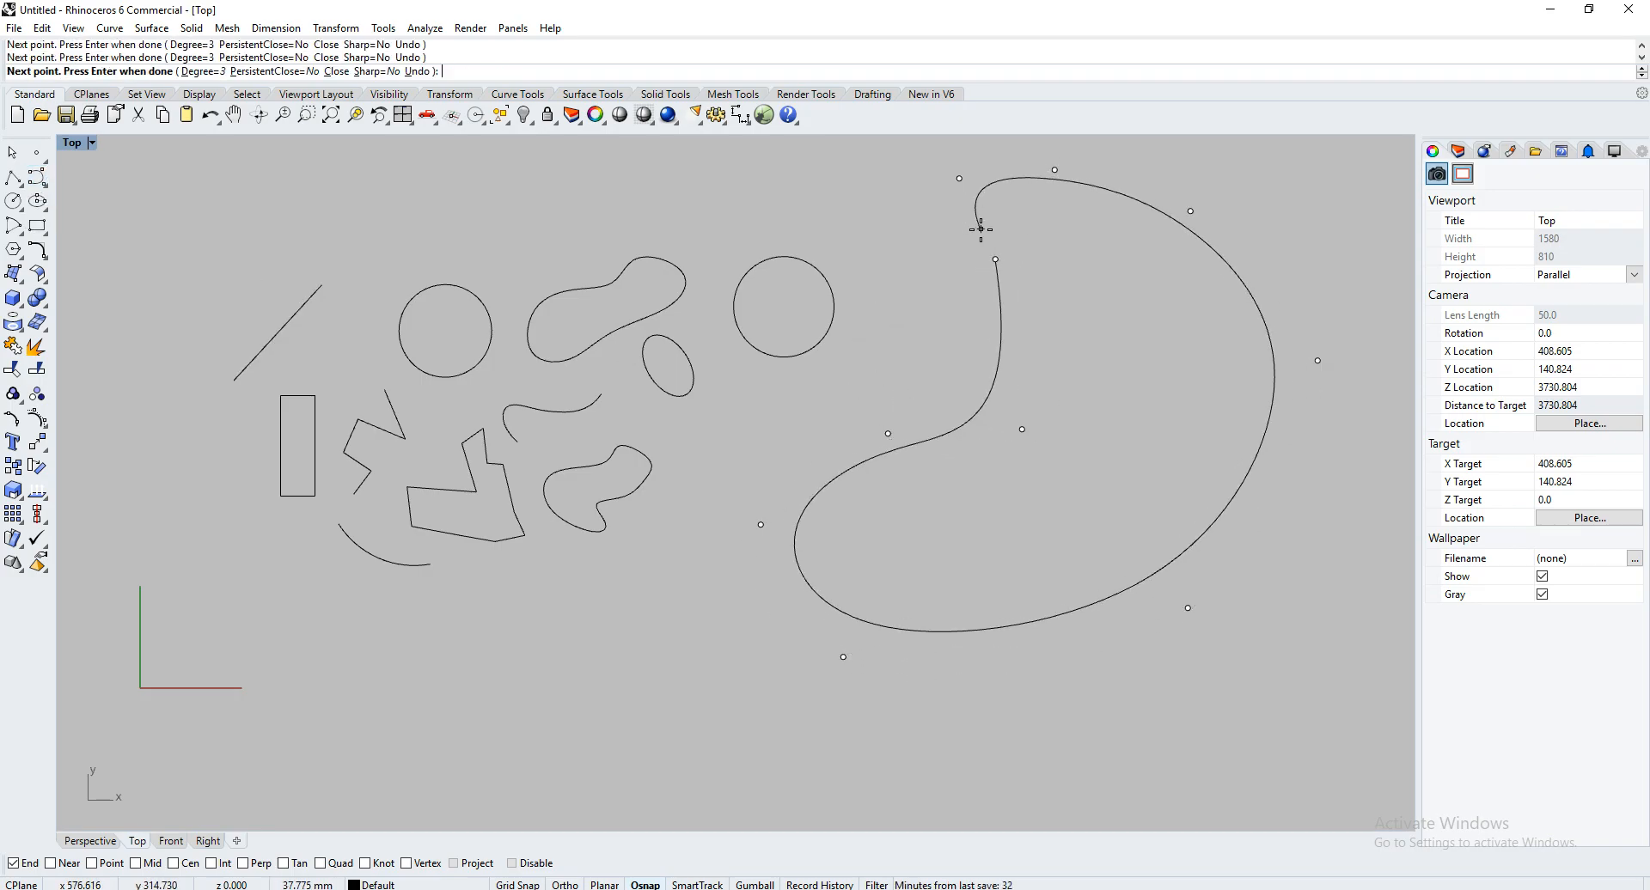
Place the large curve's last point just short of its start point, leaving a tiny gap, and finish the curve
scroll(989, 256, "up", 9)
scroll(1040, 277, "up", 20)
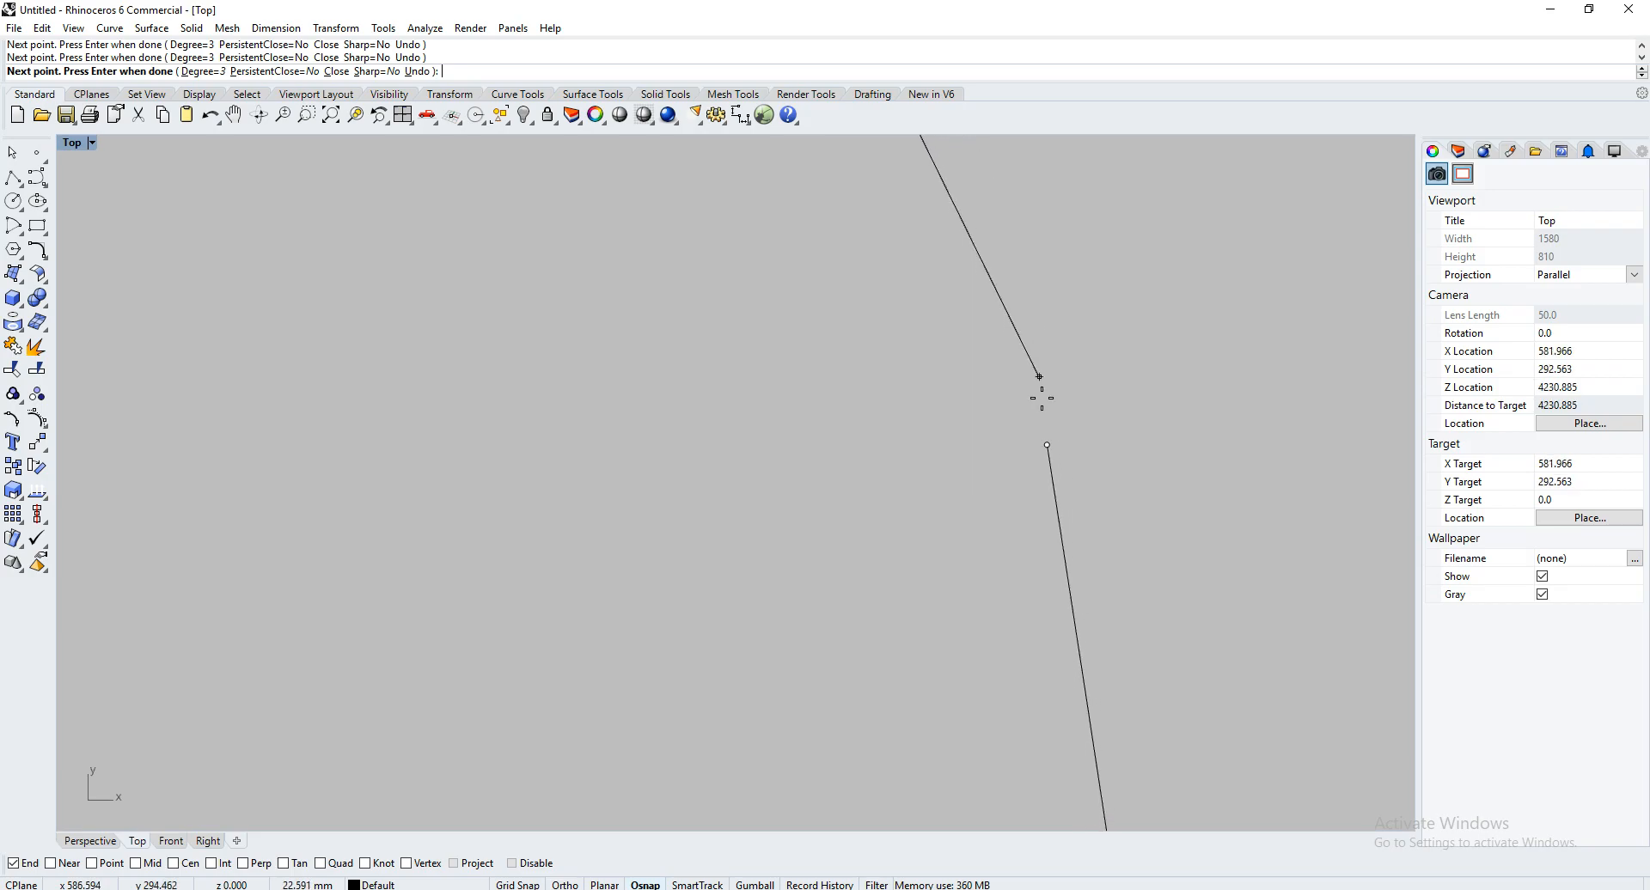
scroll(1056, 593, "up", 20)
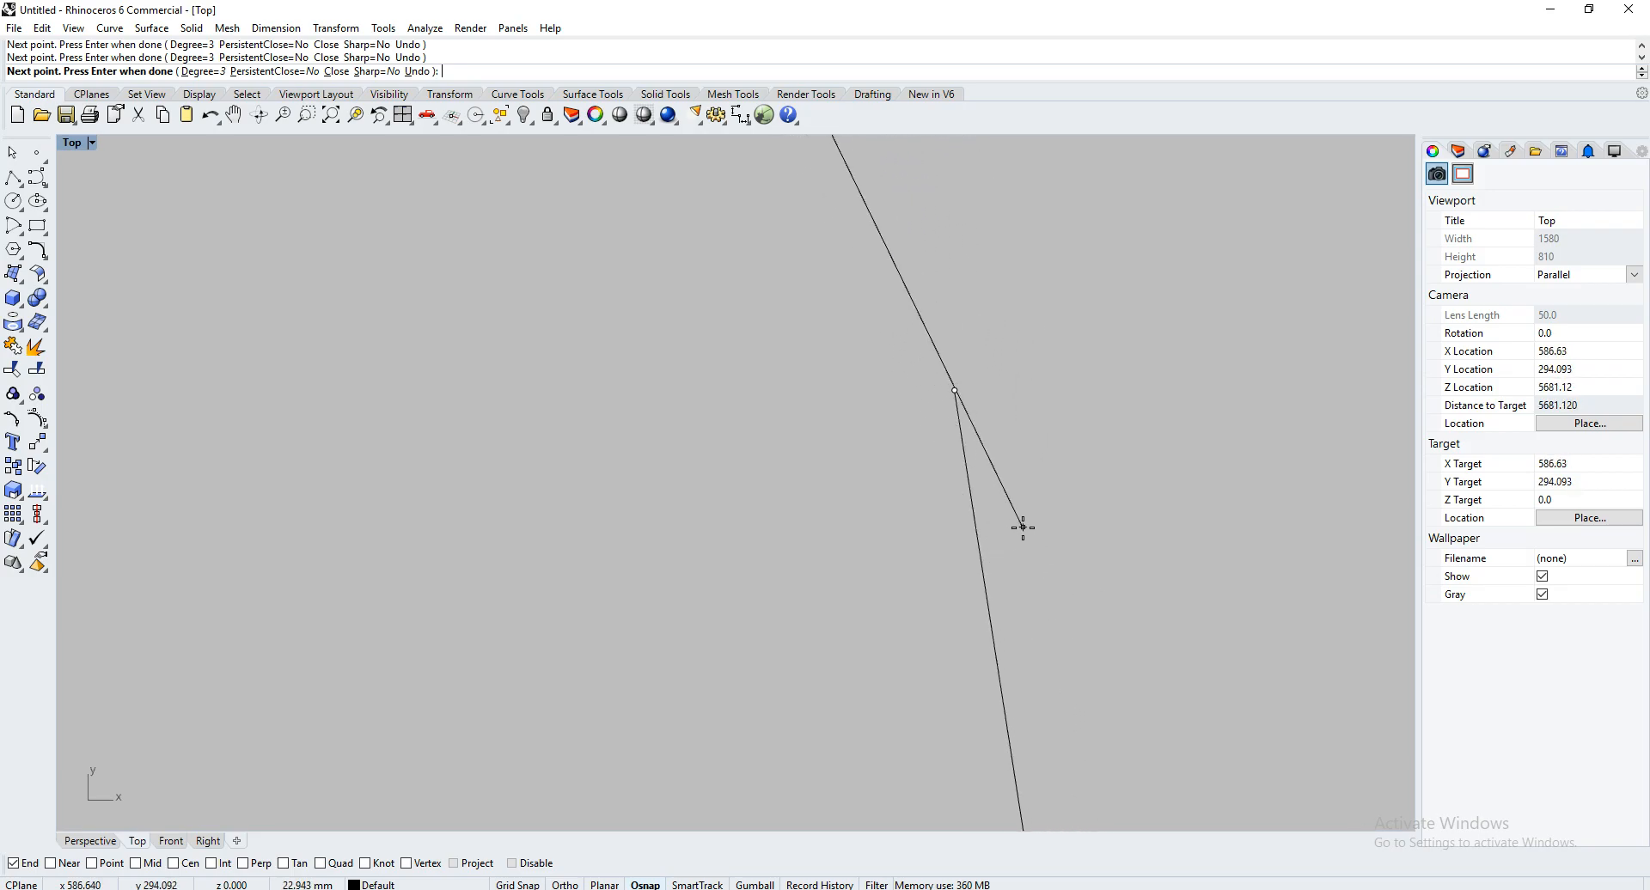
right_click_drag(883, 249, 887, 513)
left_click(801, 342)
right_click(856, 343)
Examine the tiny gap in the large curve from near and far and check the curve's type in its object properties
scroll(685, 352, "down", 20)
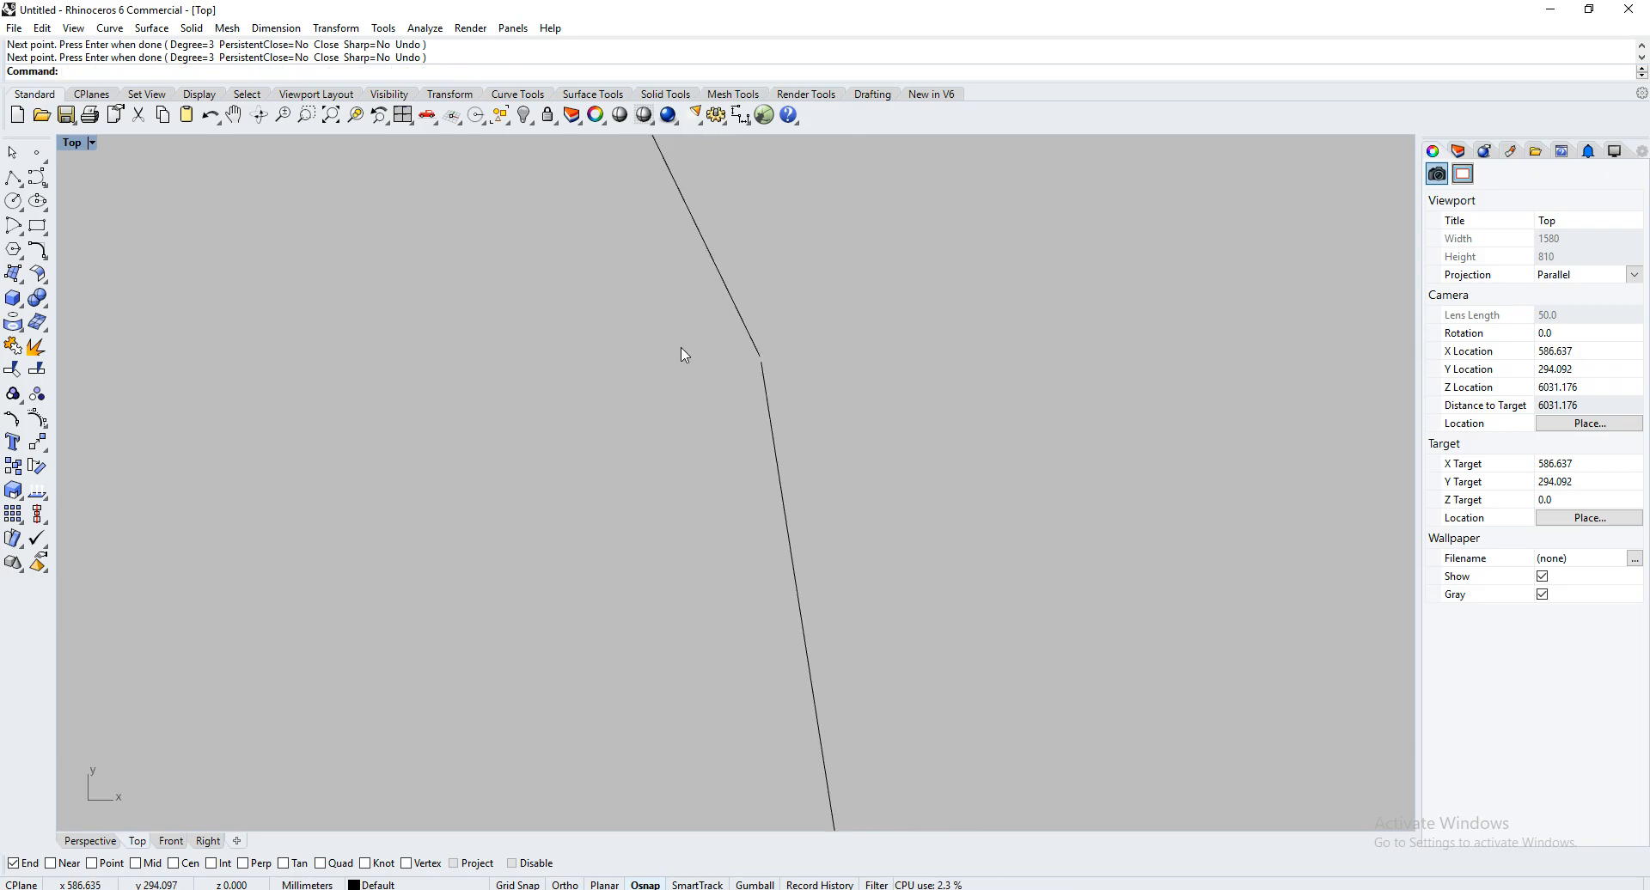
scroll(679, 361, "down", 20)
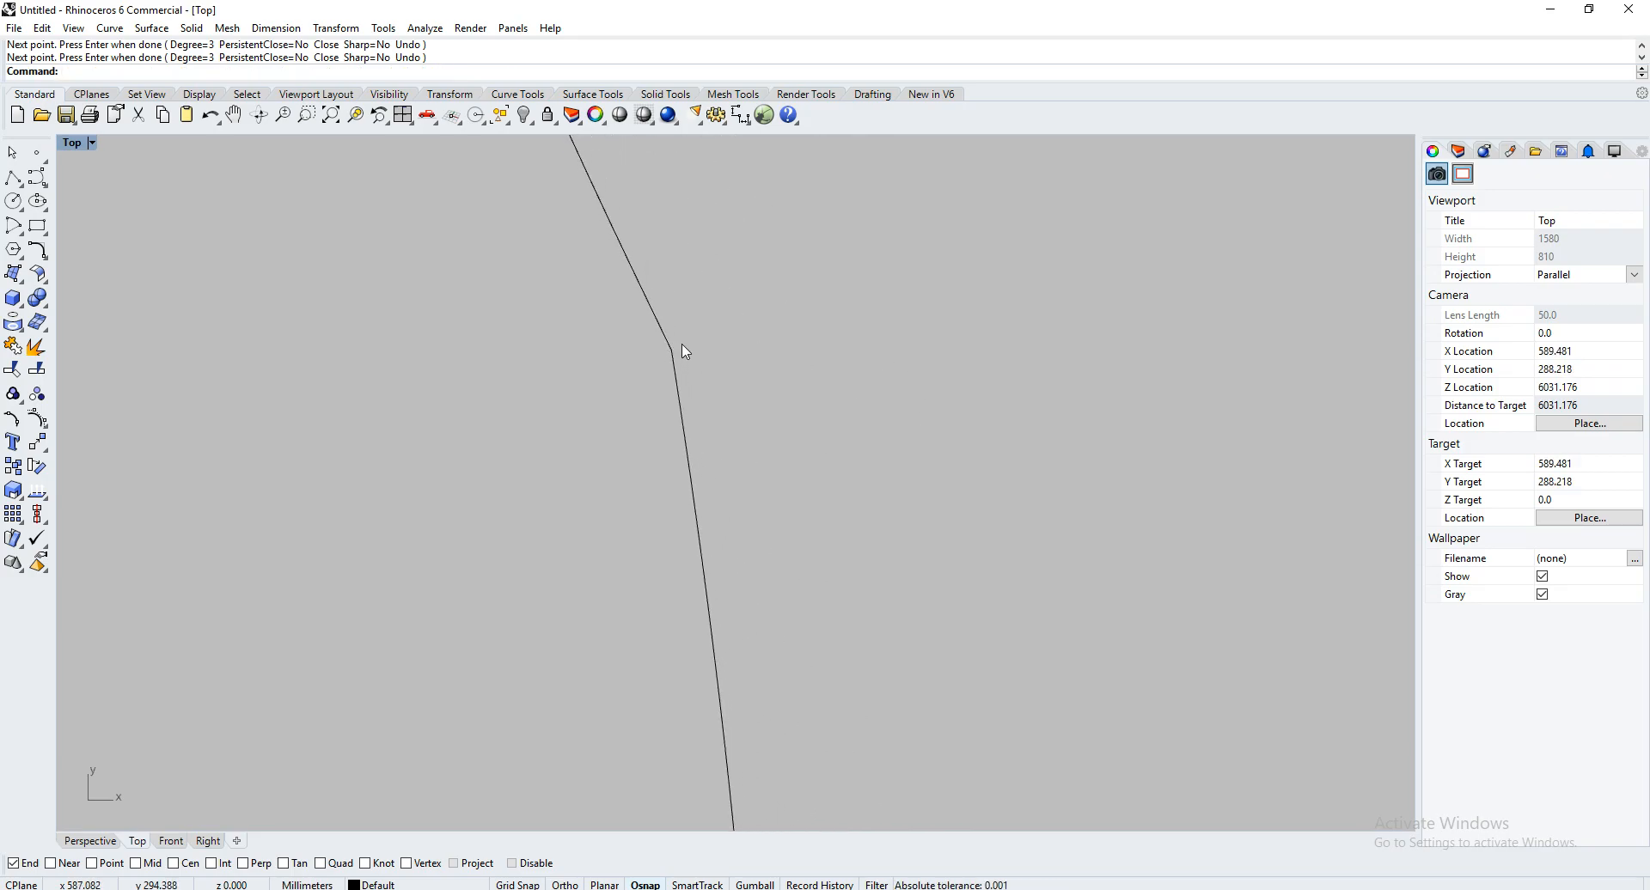
scroll(630, 399, "up", 15)
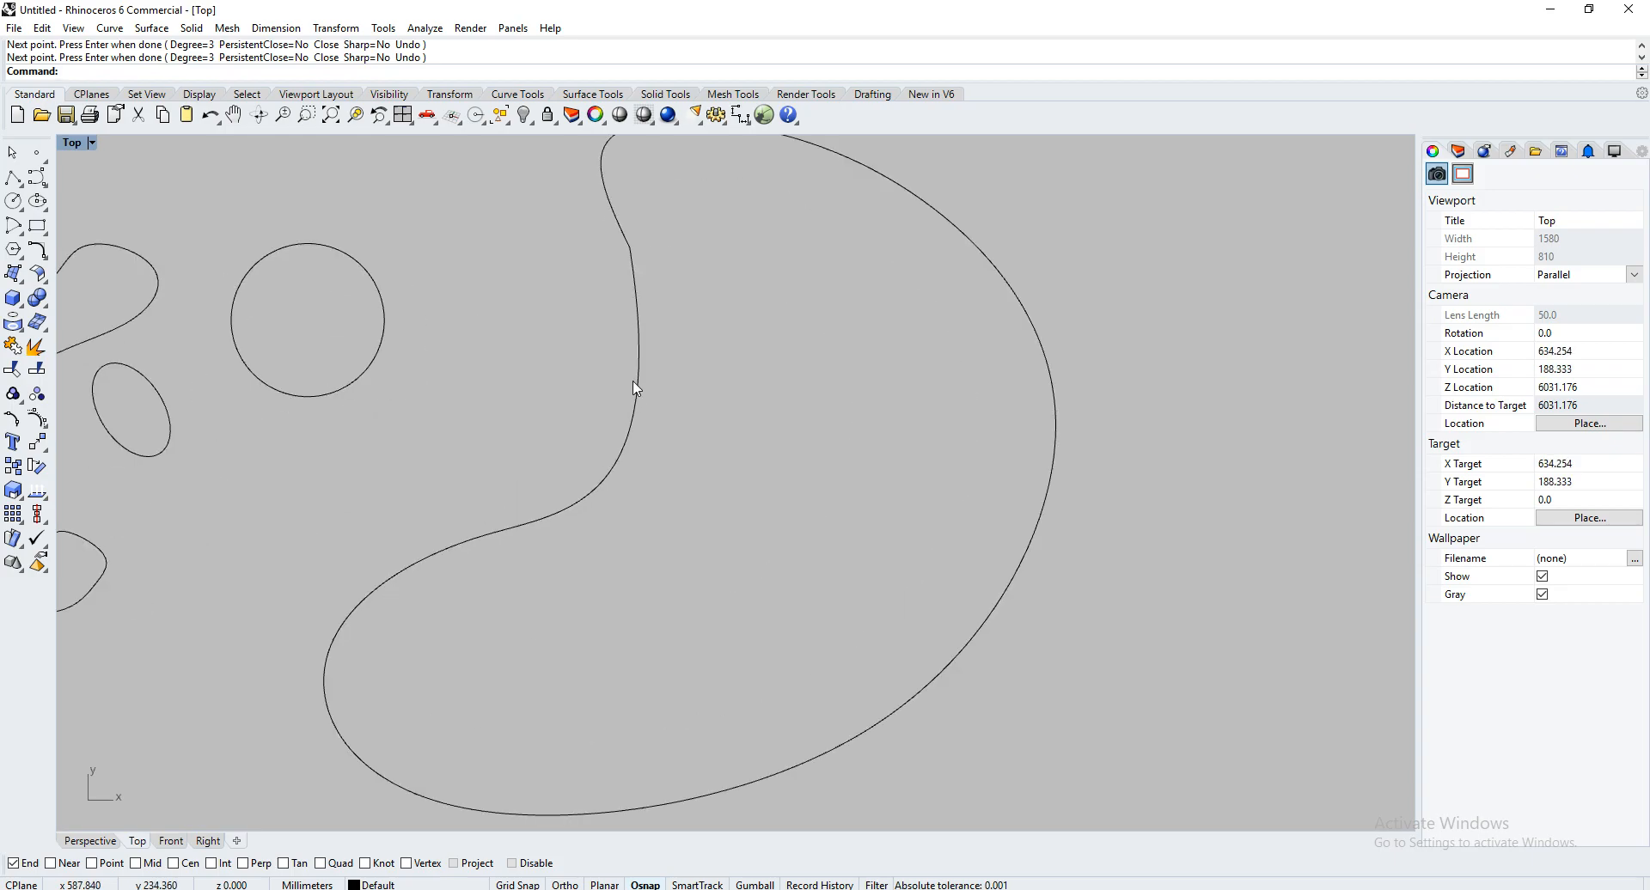
left_click(638, 387)
right_click_drag(686, 583, 733, 580)
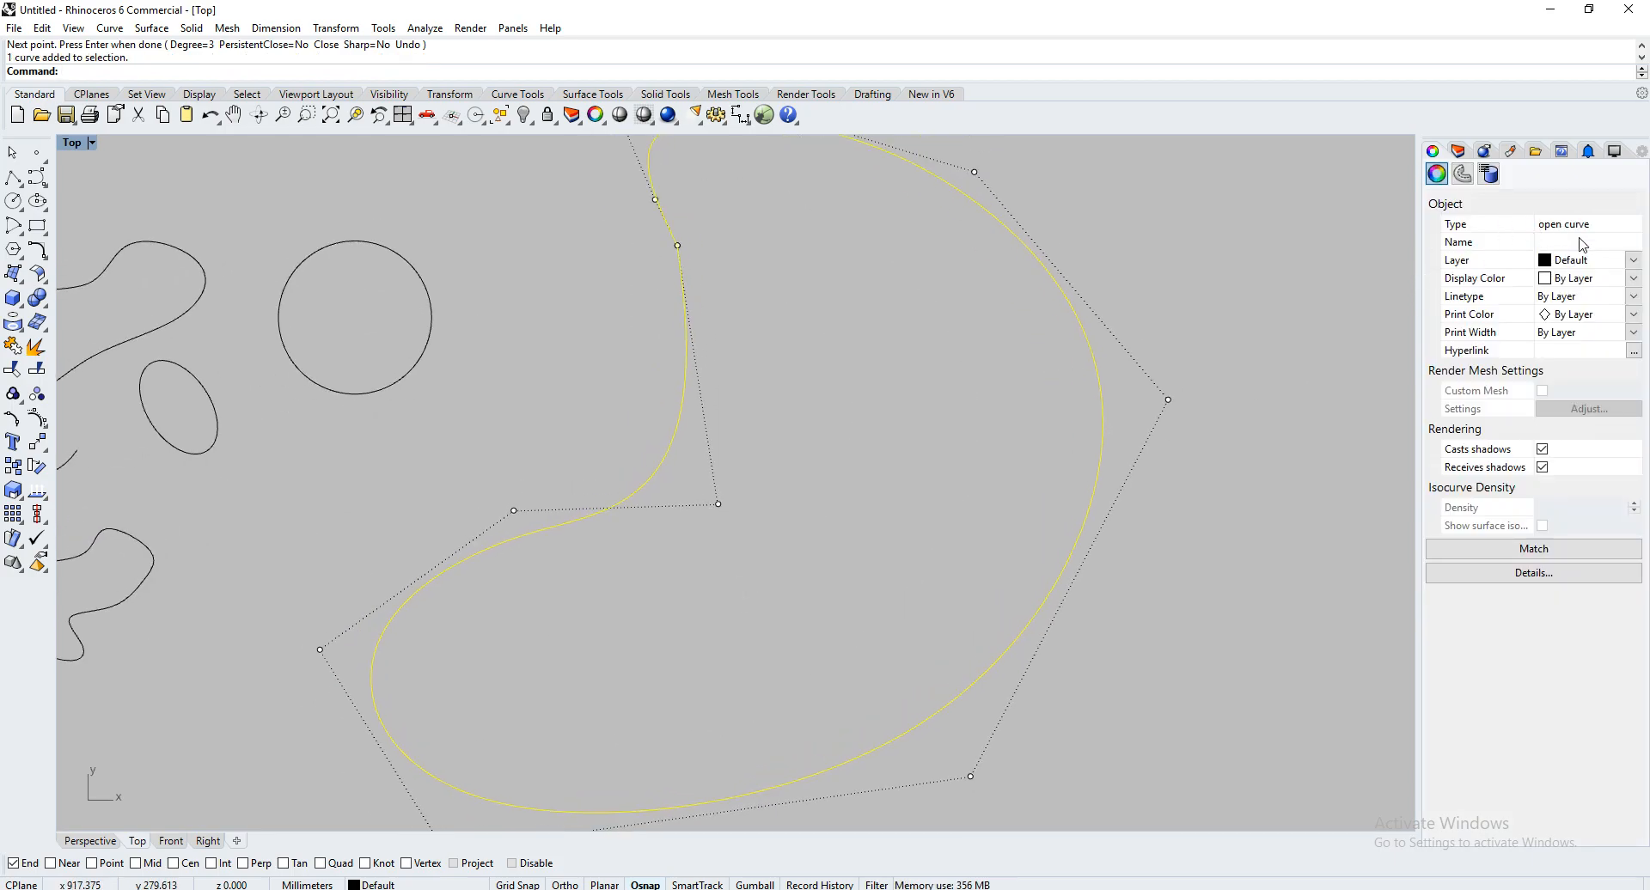
left_click(819, 448)
scroll(827, 449, "down", 2)
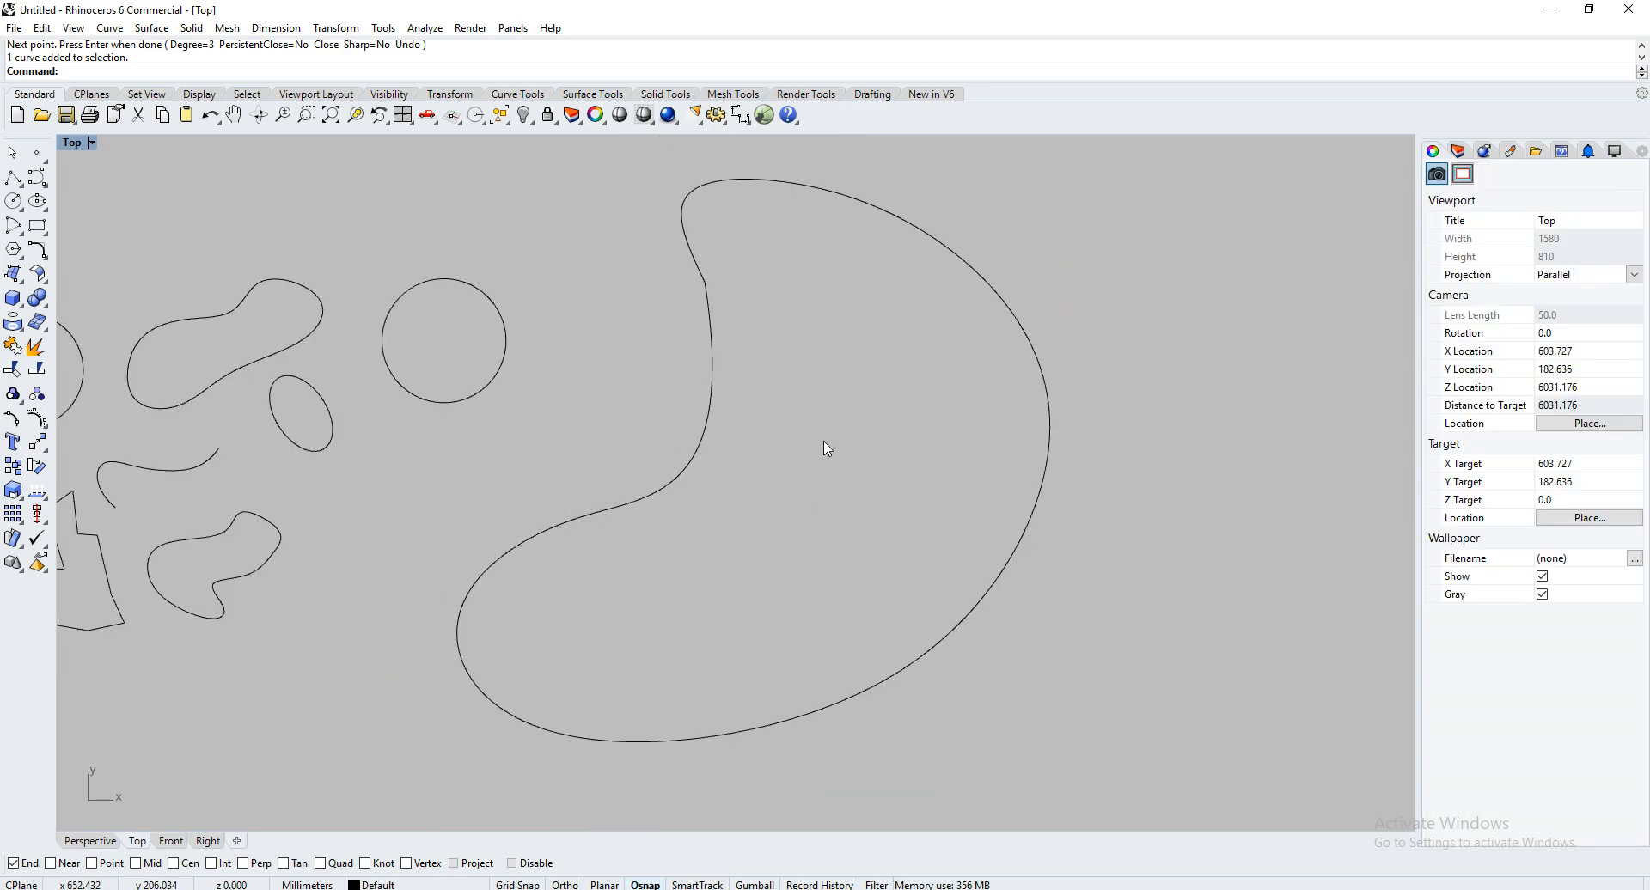
Run ShowEnds on the large freeform curve, examine its marked start and end points up close, and close the End Analysis
type("ShowEnds")
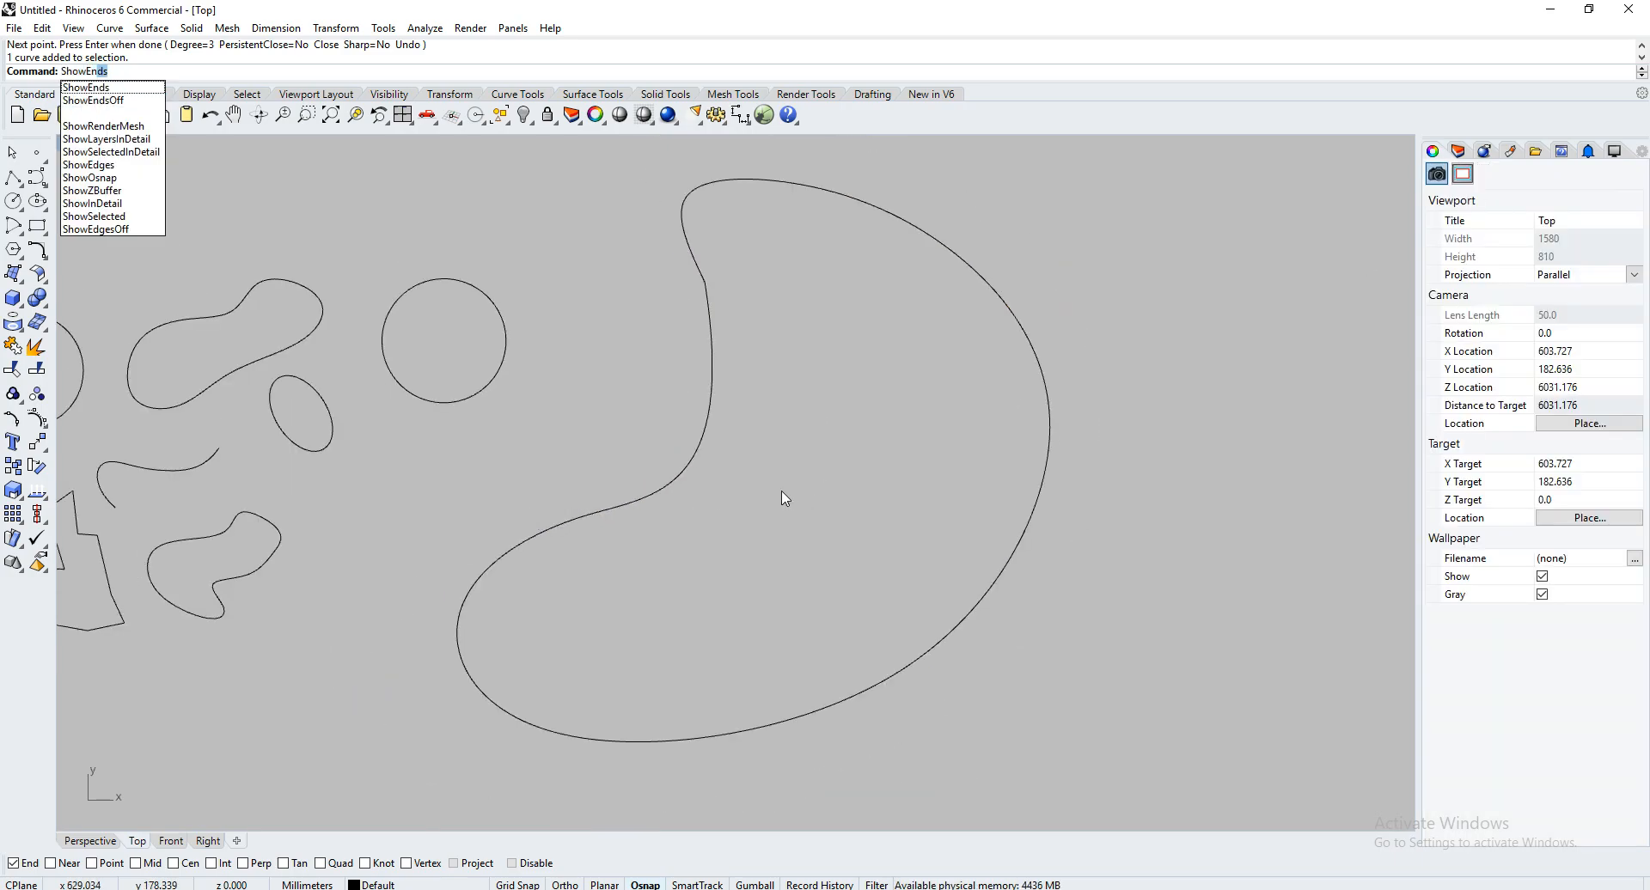
key("Return")
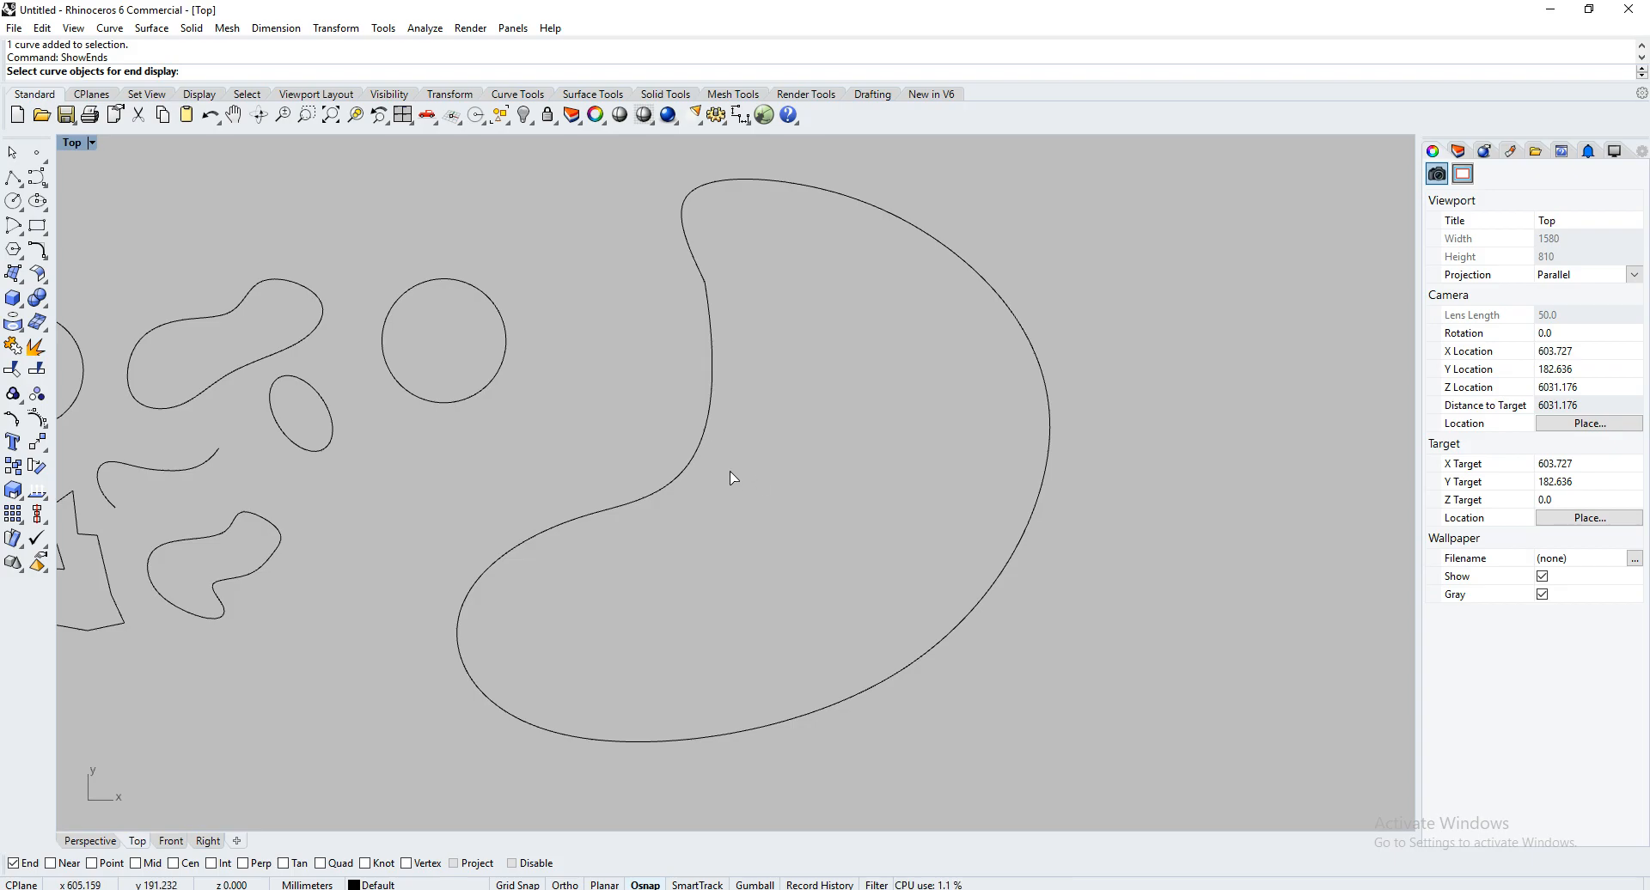
left_click(646, 499)
key("Return")
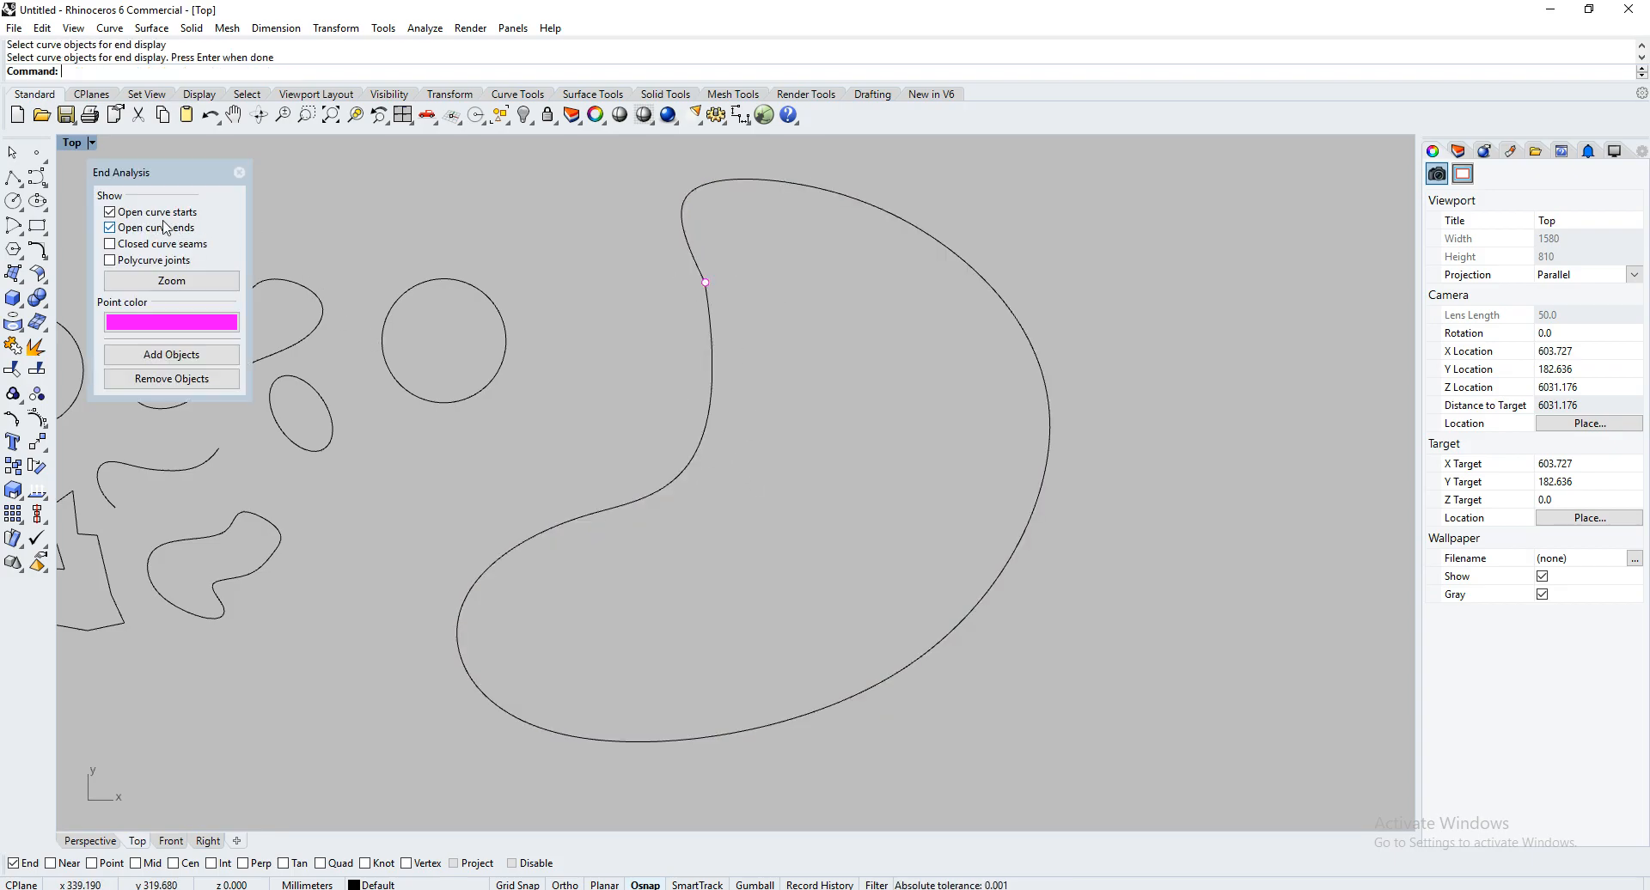
scroll(711, 260, "up", 5)
scroll(687, 323, "up", 20)
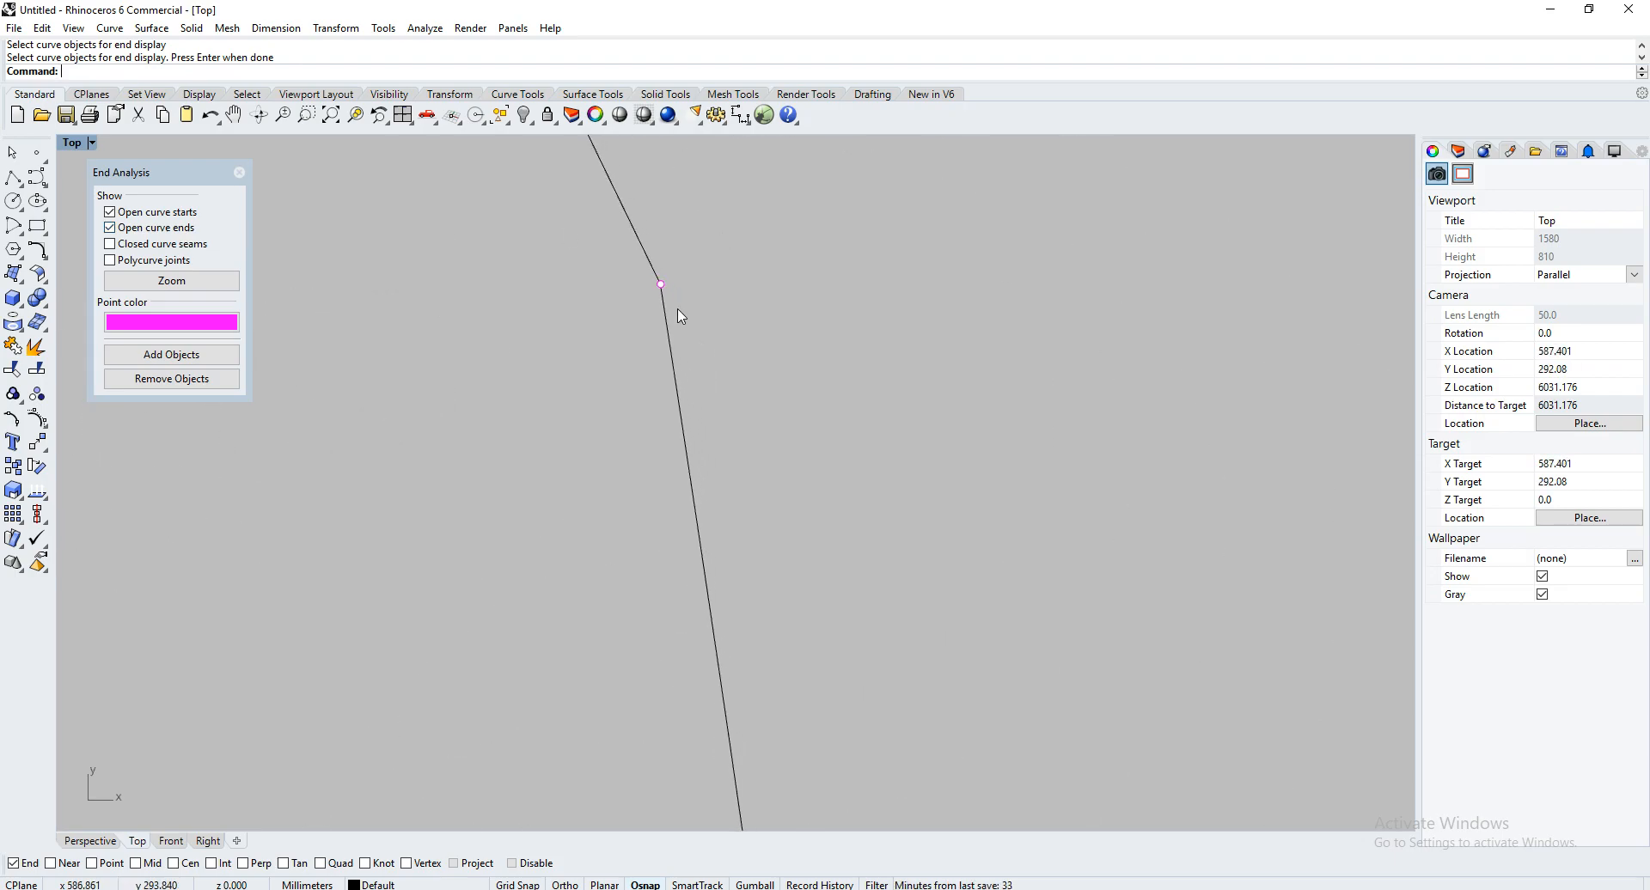
scroll(604, 289, "up", 10)
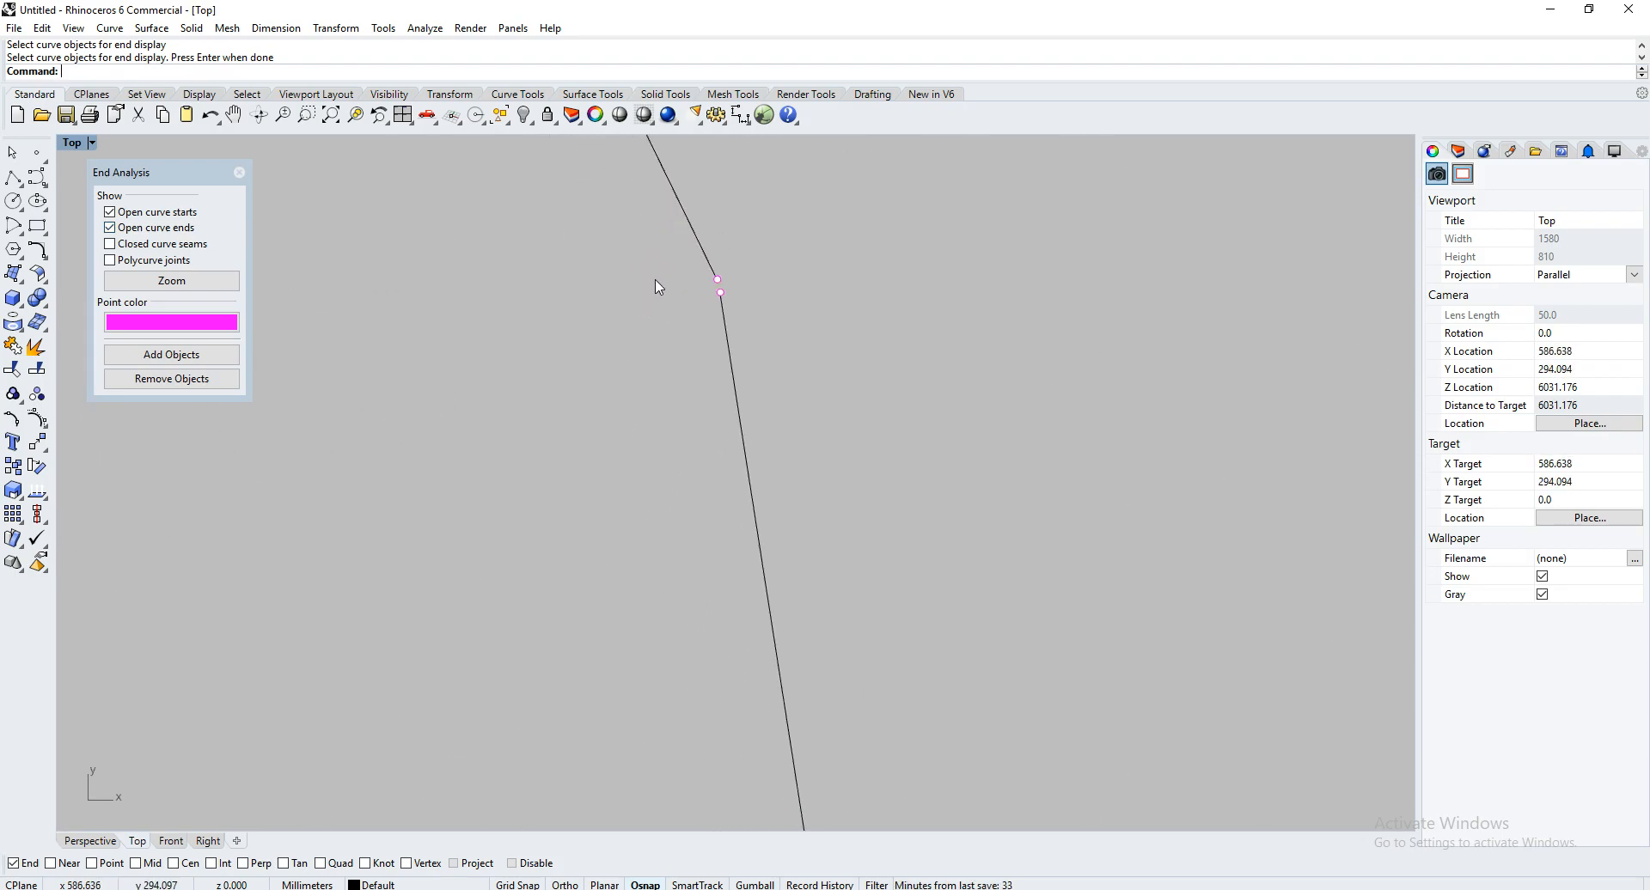
scroll(667, 385, "down", 10)
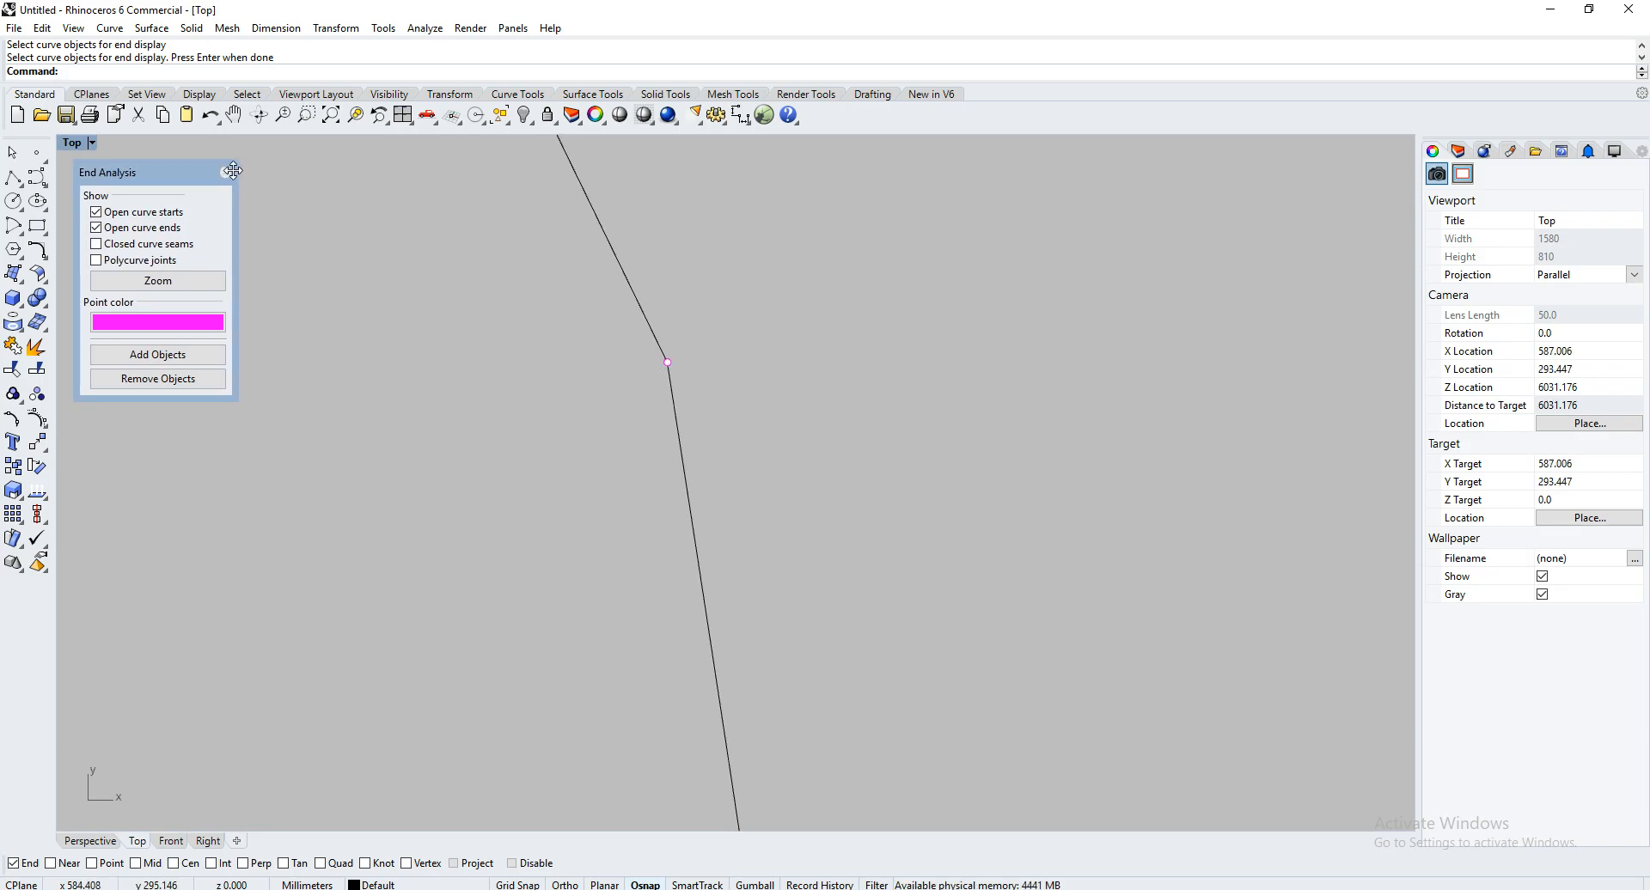
left_click(239, 172)
Delete the large freeform curve that has the tiny gap
left_click_drag(834, 469, 559, 375)
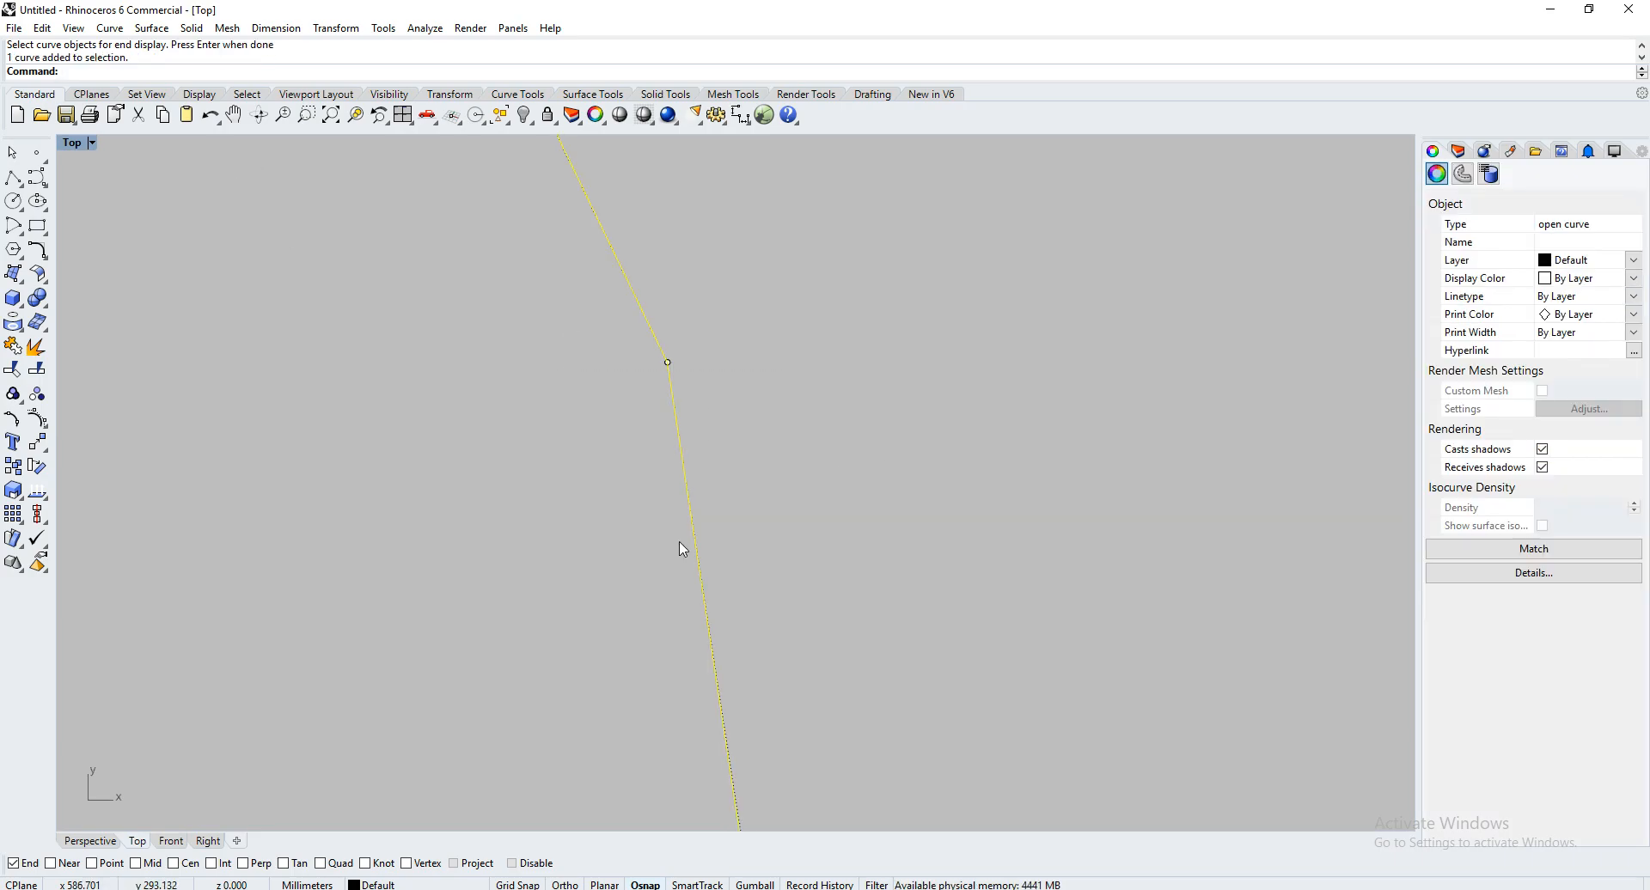
key("Delete")
scroll(788, 451, "down", 20)
scroll(804, 455, "down", 5)
scroll(416, 578, "up", 7)
scroll(825, 408, "down", 2)
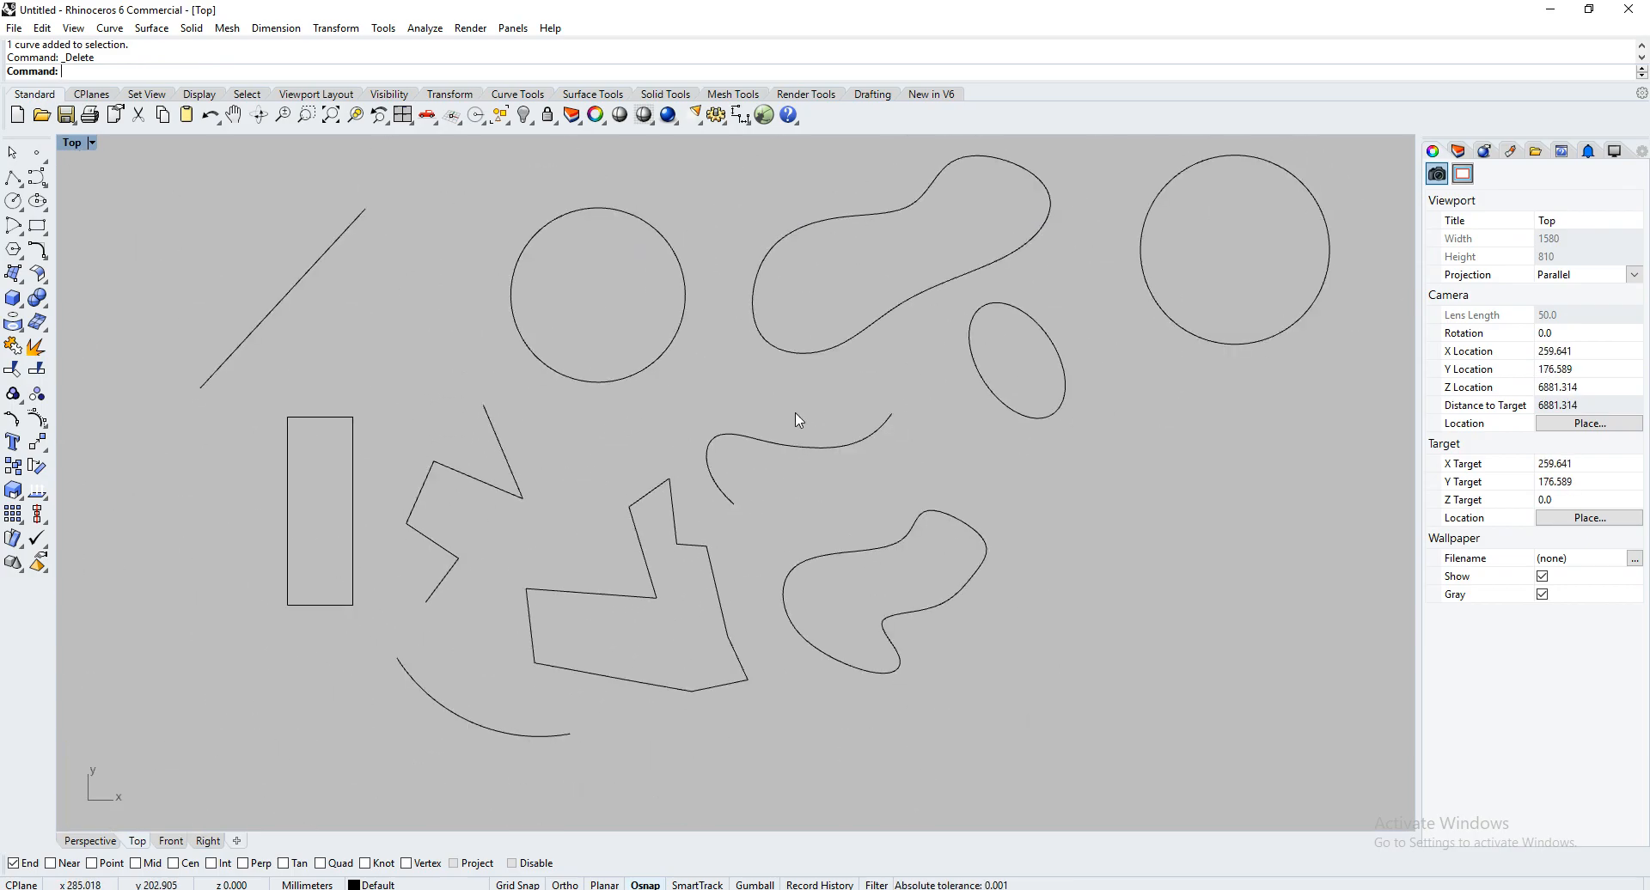
mouse_move(483, 497)
right_mouse_down()
mouse_move(515, 501)
mouse_move(461, 514)
right_mouse_up()
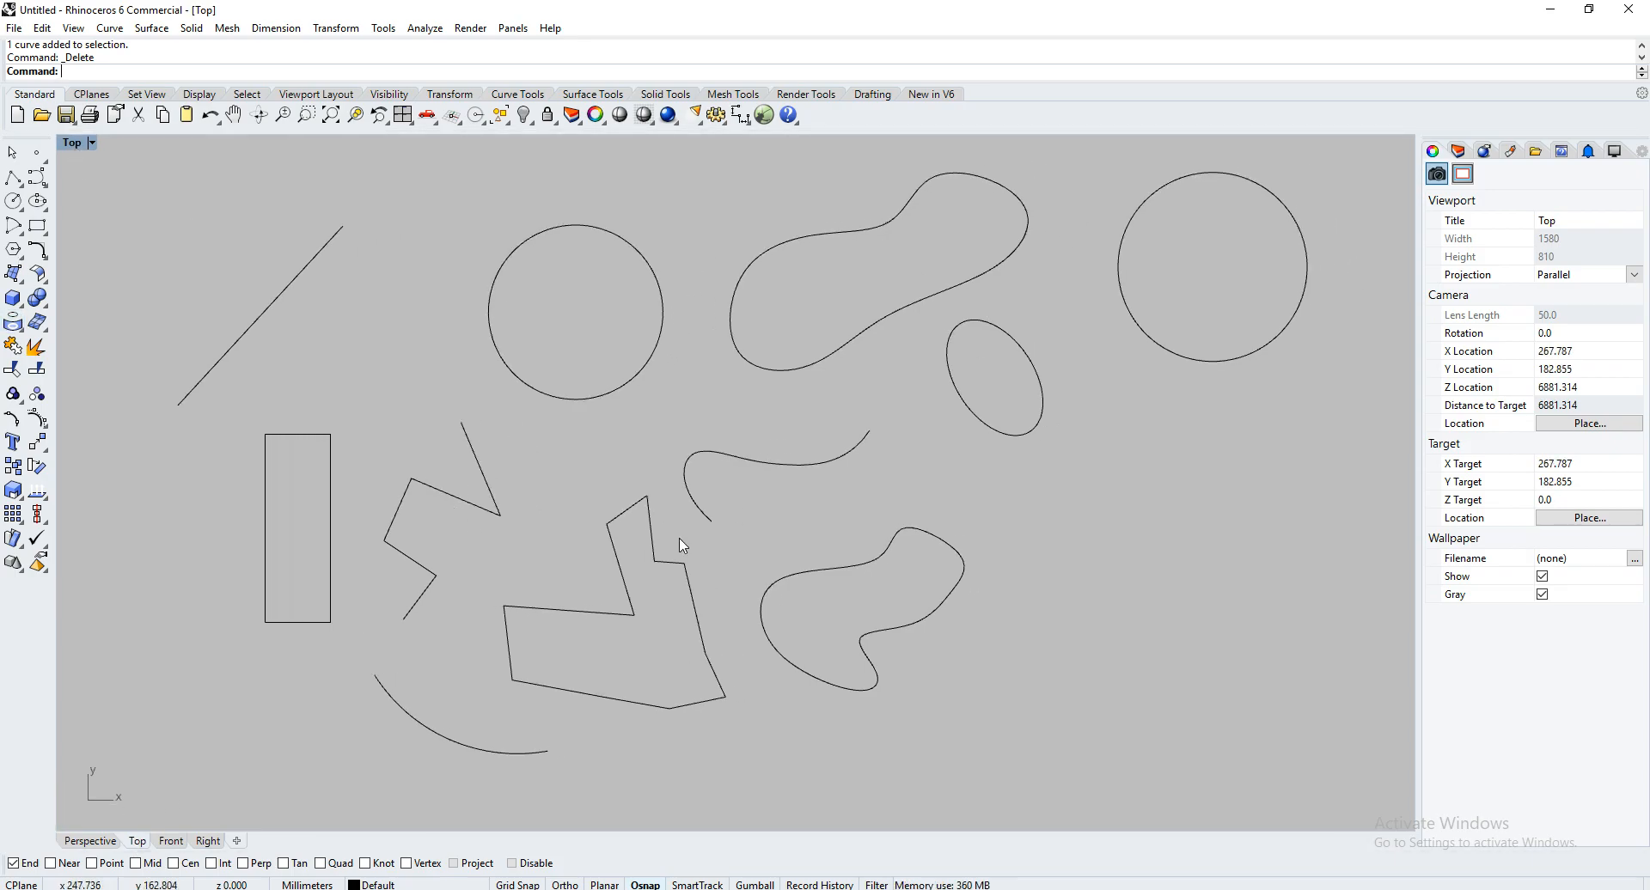
Switch to the four-viewport layout and examine whether the curves lie flat in the Perspective, Front and Right views
double_click(75, 146)
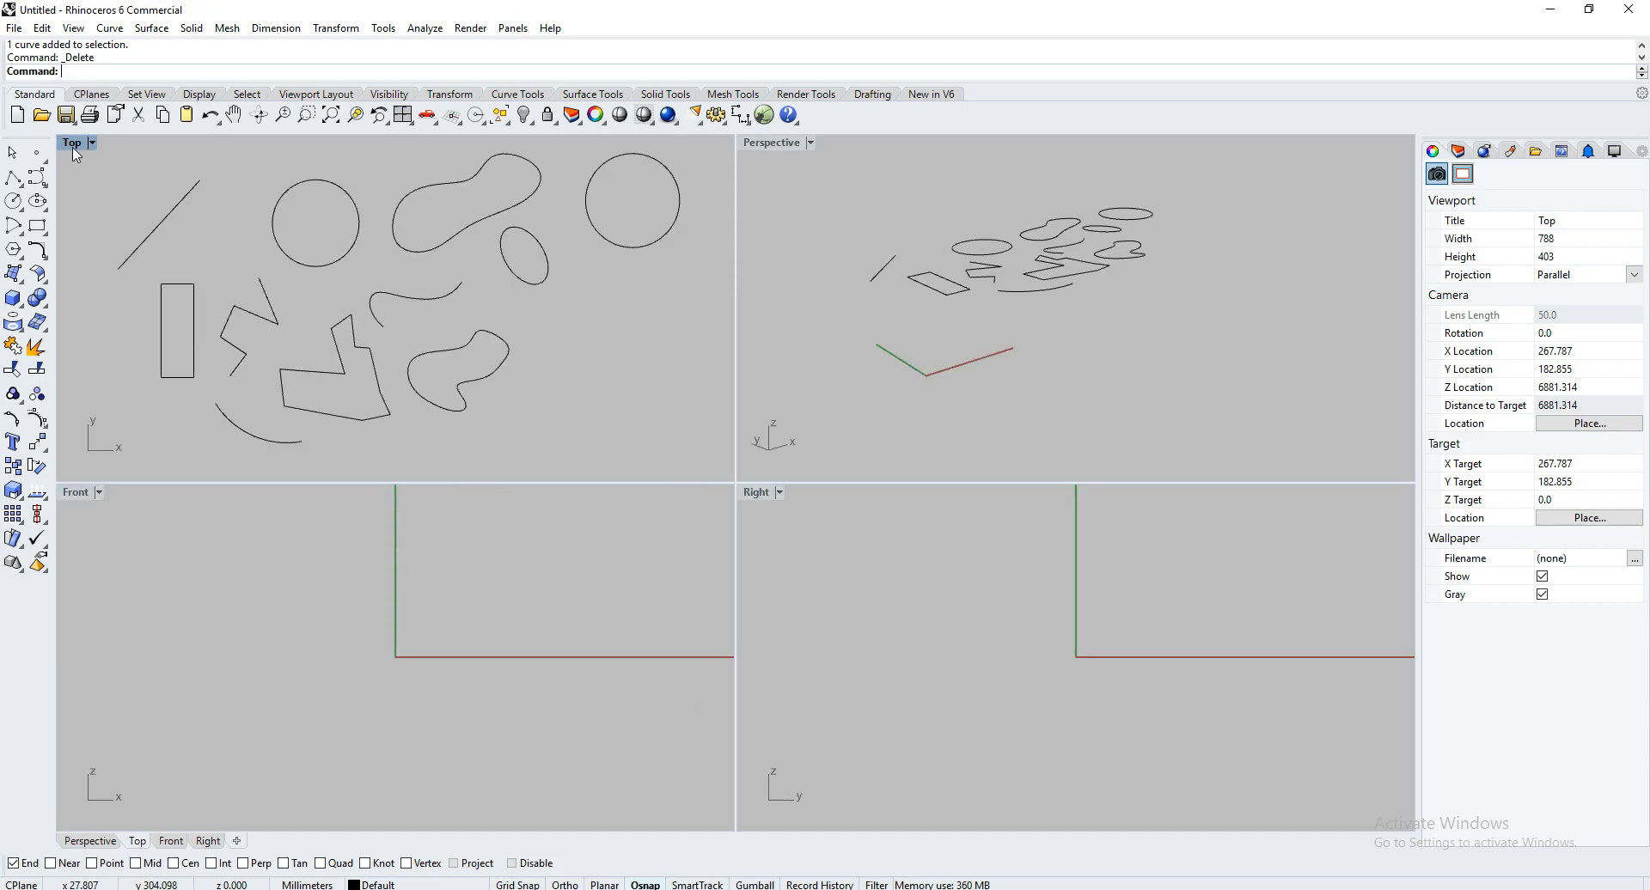
right_click_drag(965, 292, 1153, 326)
scroll(1182, 335, "down", 2)
right_click_drag(805, 363, 873, 315)
scroll(1260, 413, "down", 4)
scroll(318, 649, "down", 5)
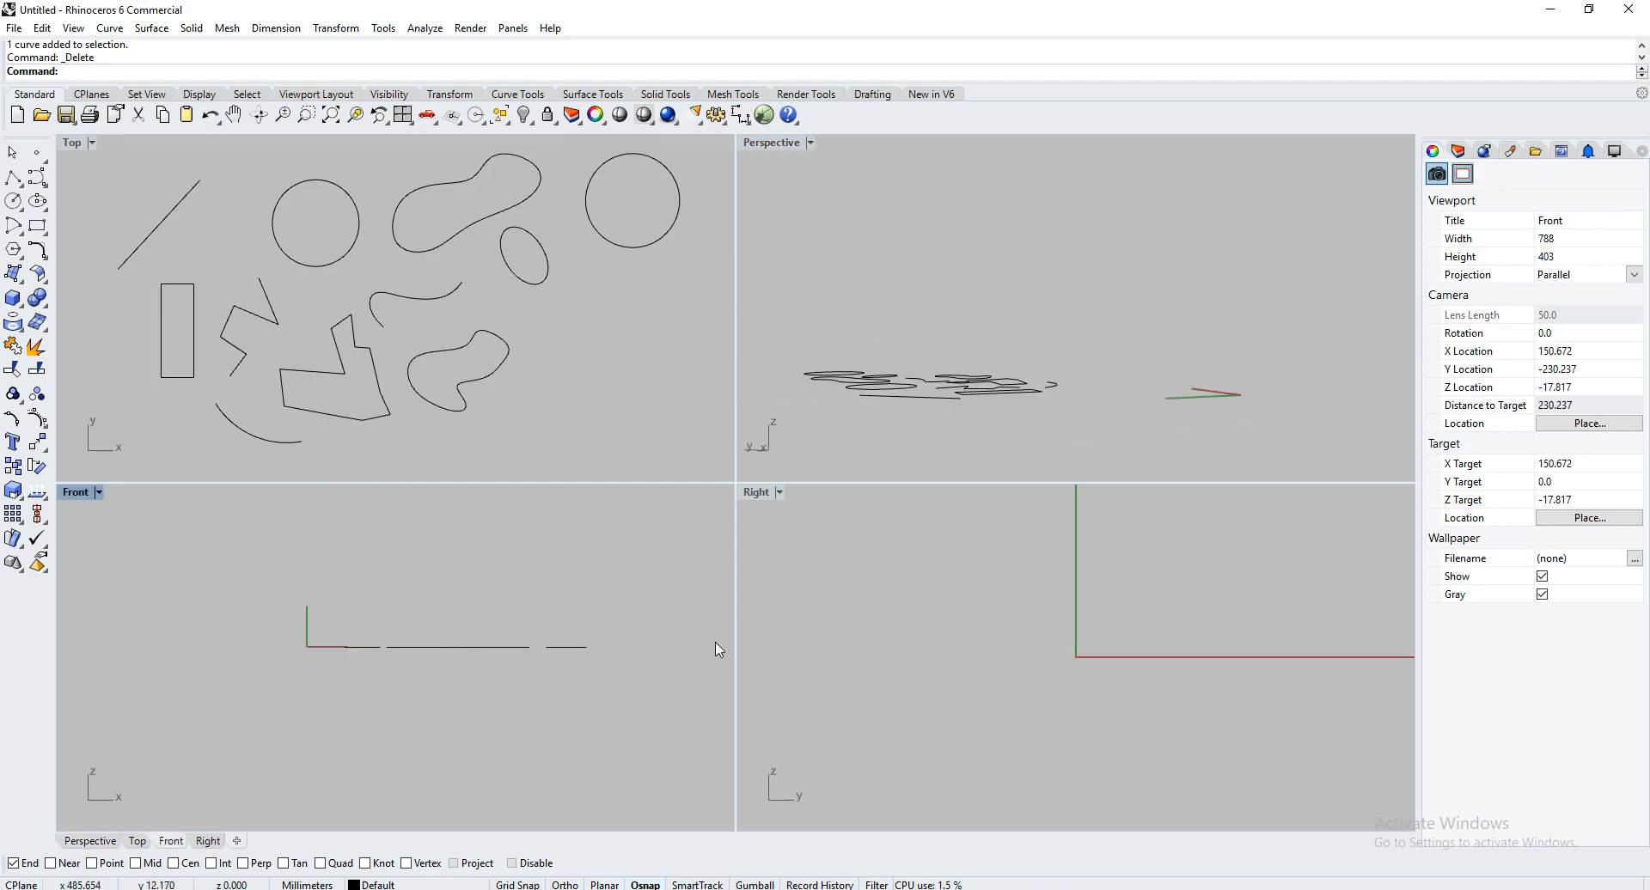
scroll(989, 640, "down", 3)
scroll(851, 638, "down", 7)
scroll(856, 371, "up", 7)
right_click_drag(855, 385, 1143, 421)
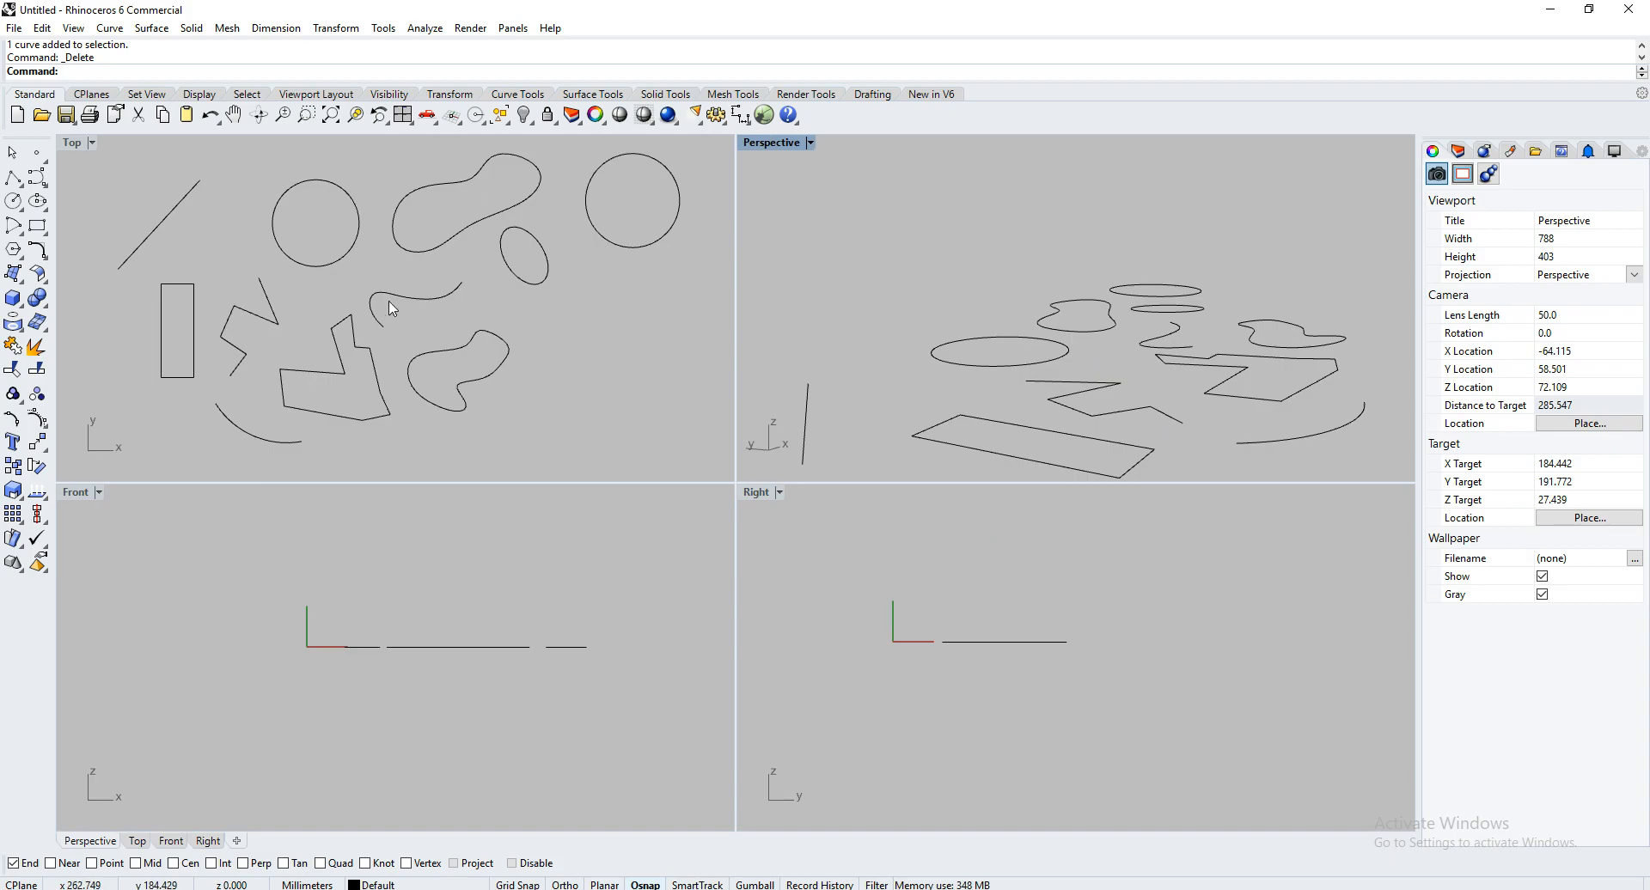
Move the circle beside the straight line vertically upward in the Front view, off the plane of the other curves
left_click(323, 269)
type("Move")
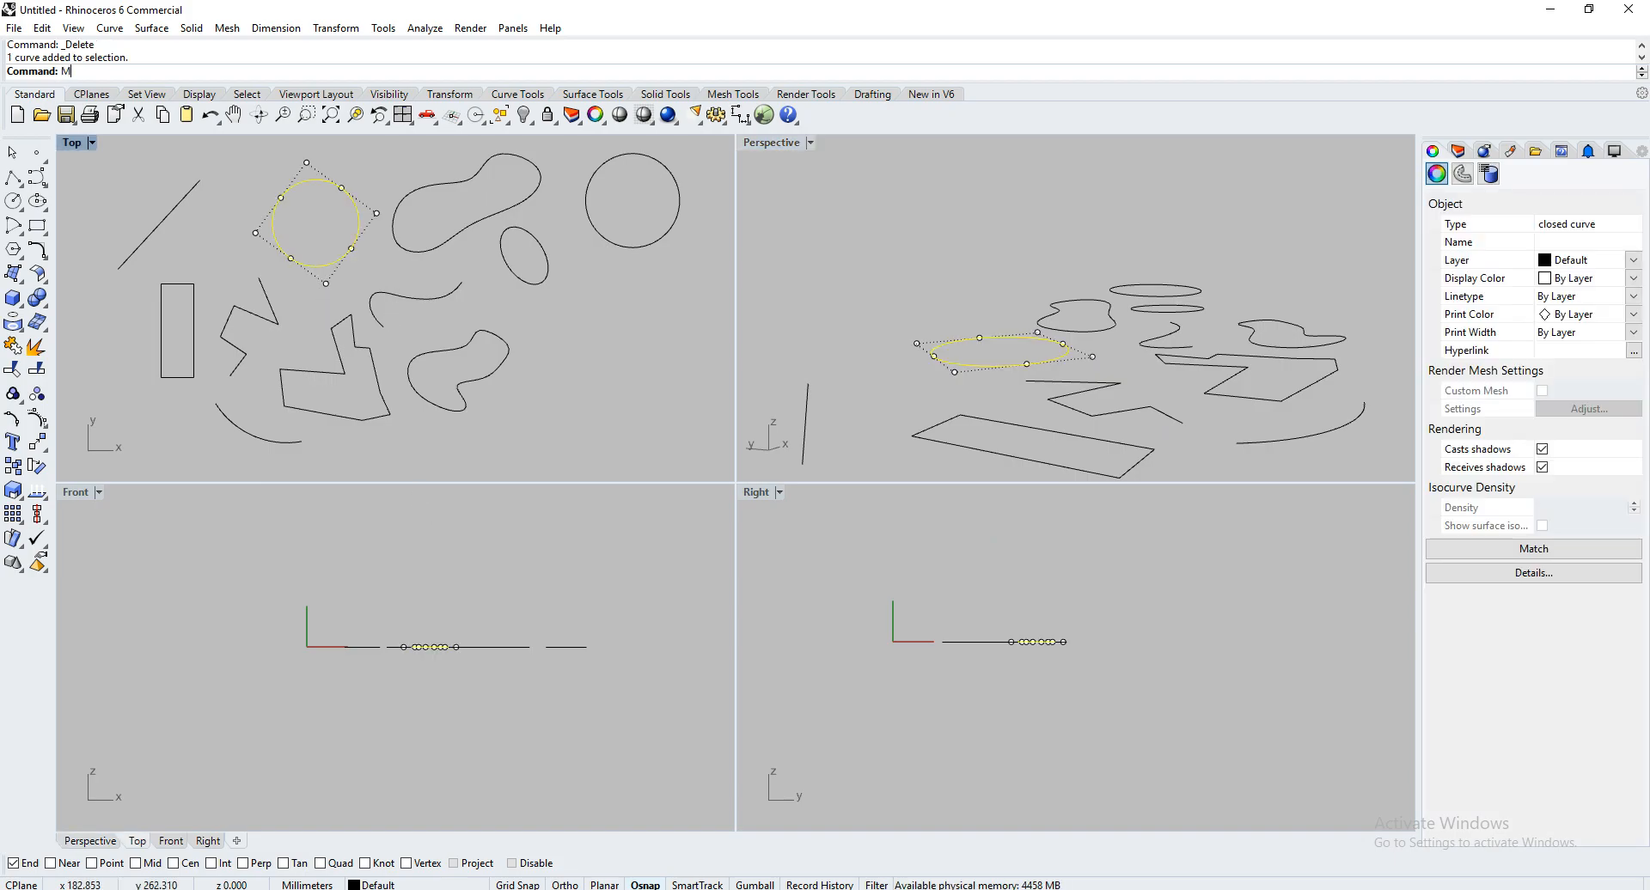
key("Return")
left_click(203, 686)
left_click(197, 624)
right_click(200, 673)
key("Escape")
key("Escape")
Rotate the raised circle in the Front view so that it tilts steeply, and check it in the Perspective view
left_click_drag(482, 593, 378, 550)
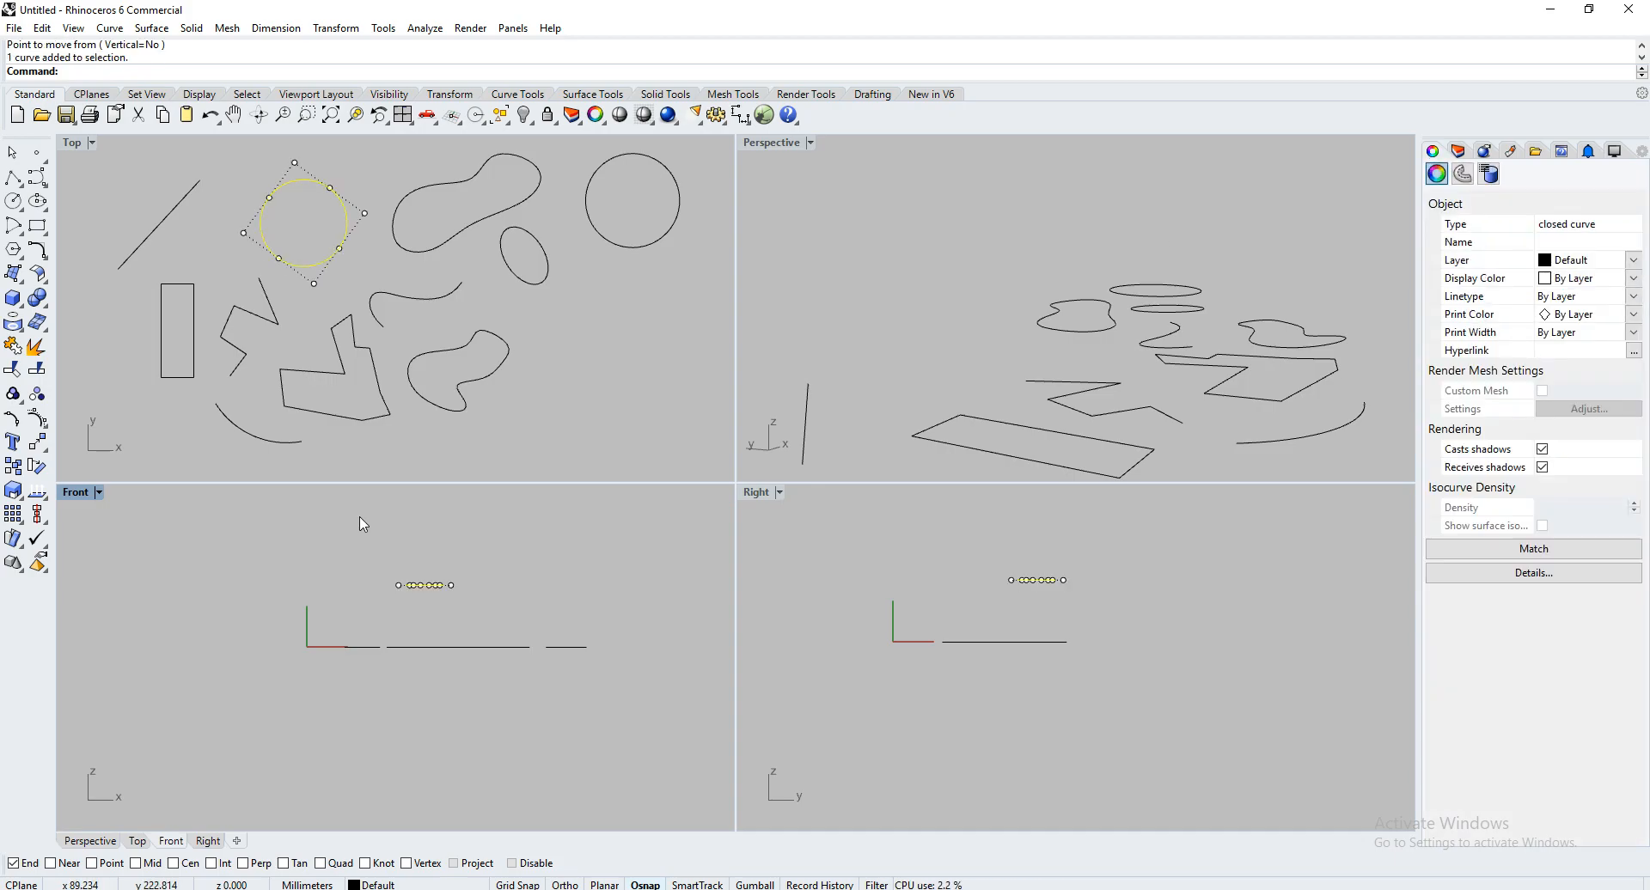
type("Rotate")
key("Return")
left_click(425, 551)
left_click(425, 506)
left_click(466, 526)
left_click(534, 551)
right_click_drag(1080, 375, 946, 425)
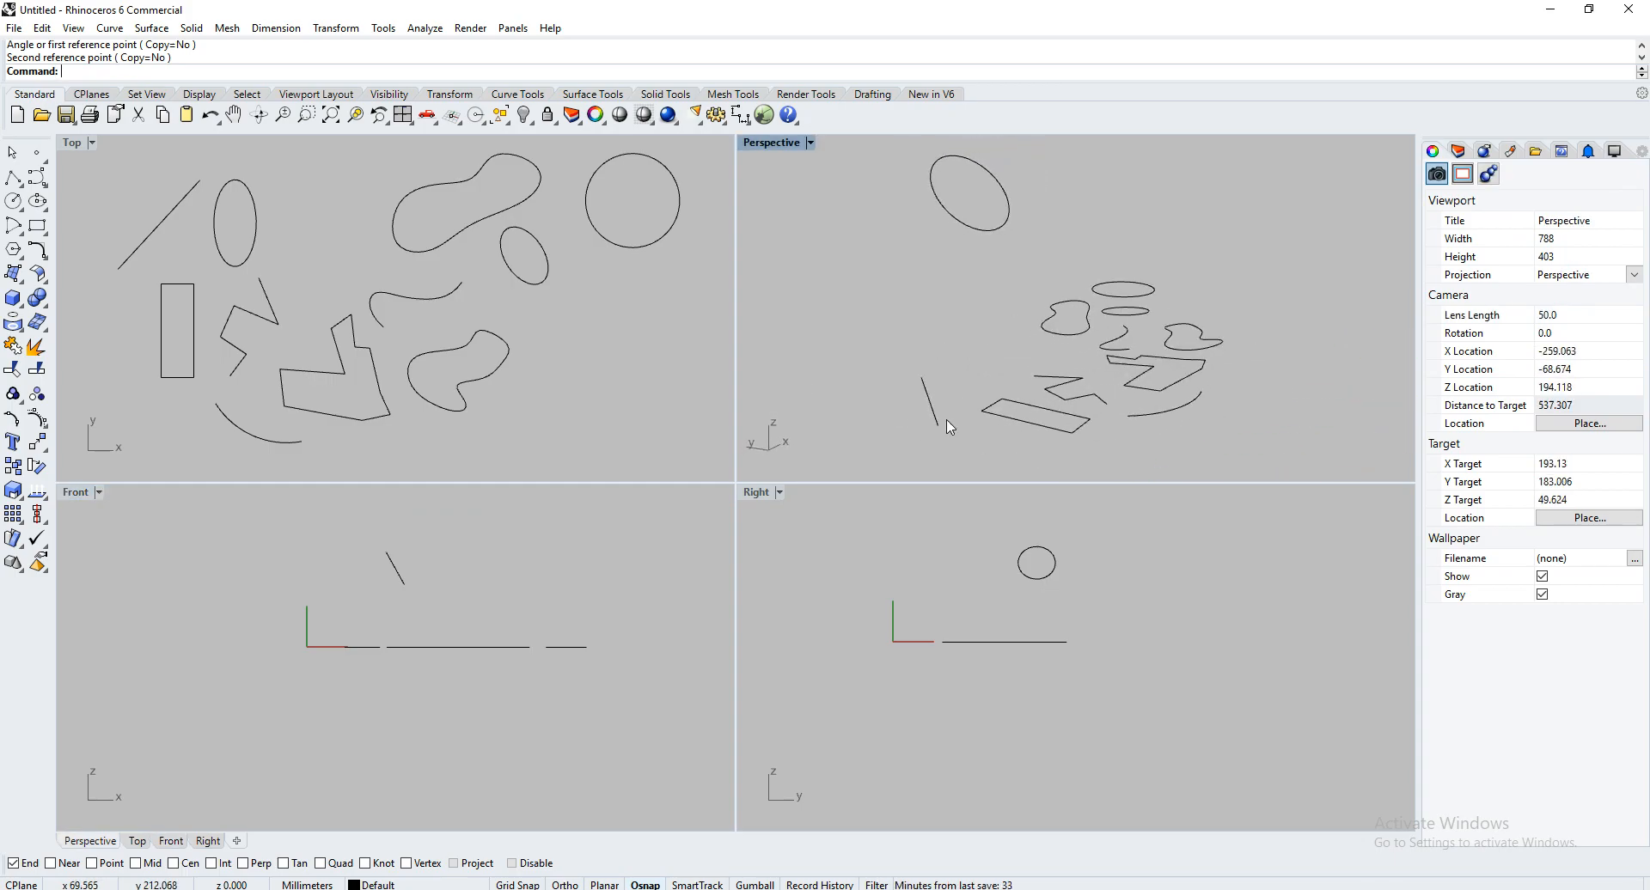
left_click(986, 231)
right_click_drag(1079, 190, 1126, 196)
Raise one control point of the lower closed freeform curve in the Front view and check the non-planar shape in Perspective
left_click(601, 442)
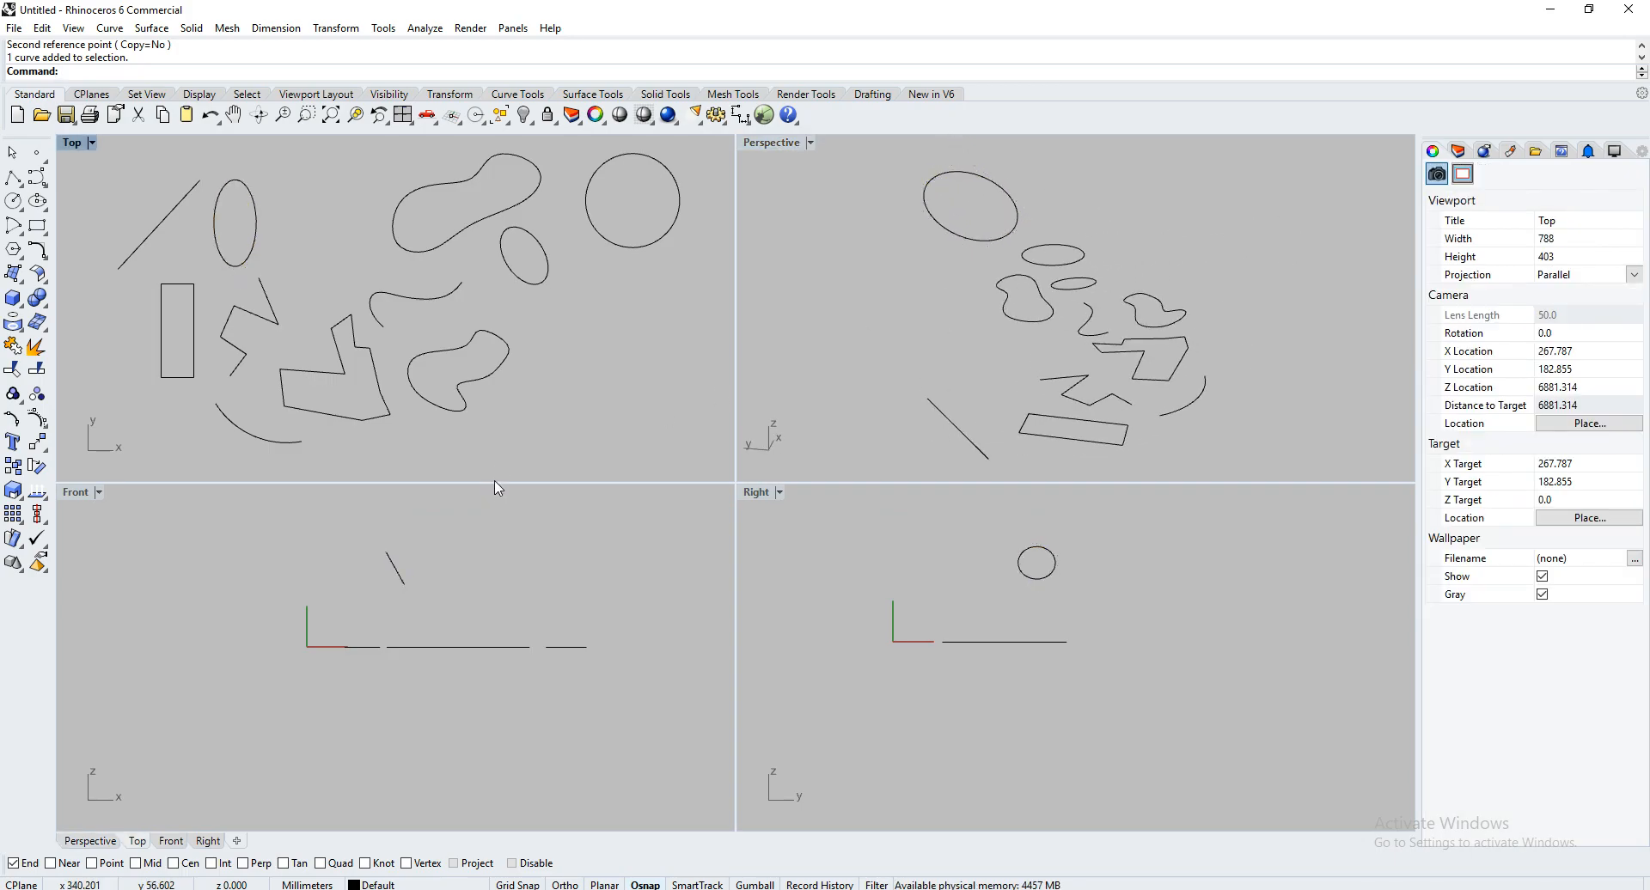
left_click(478, 394)
scroll(476, 638, "up", 5)
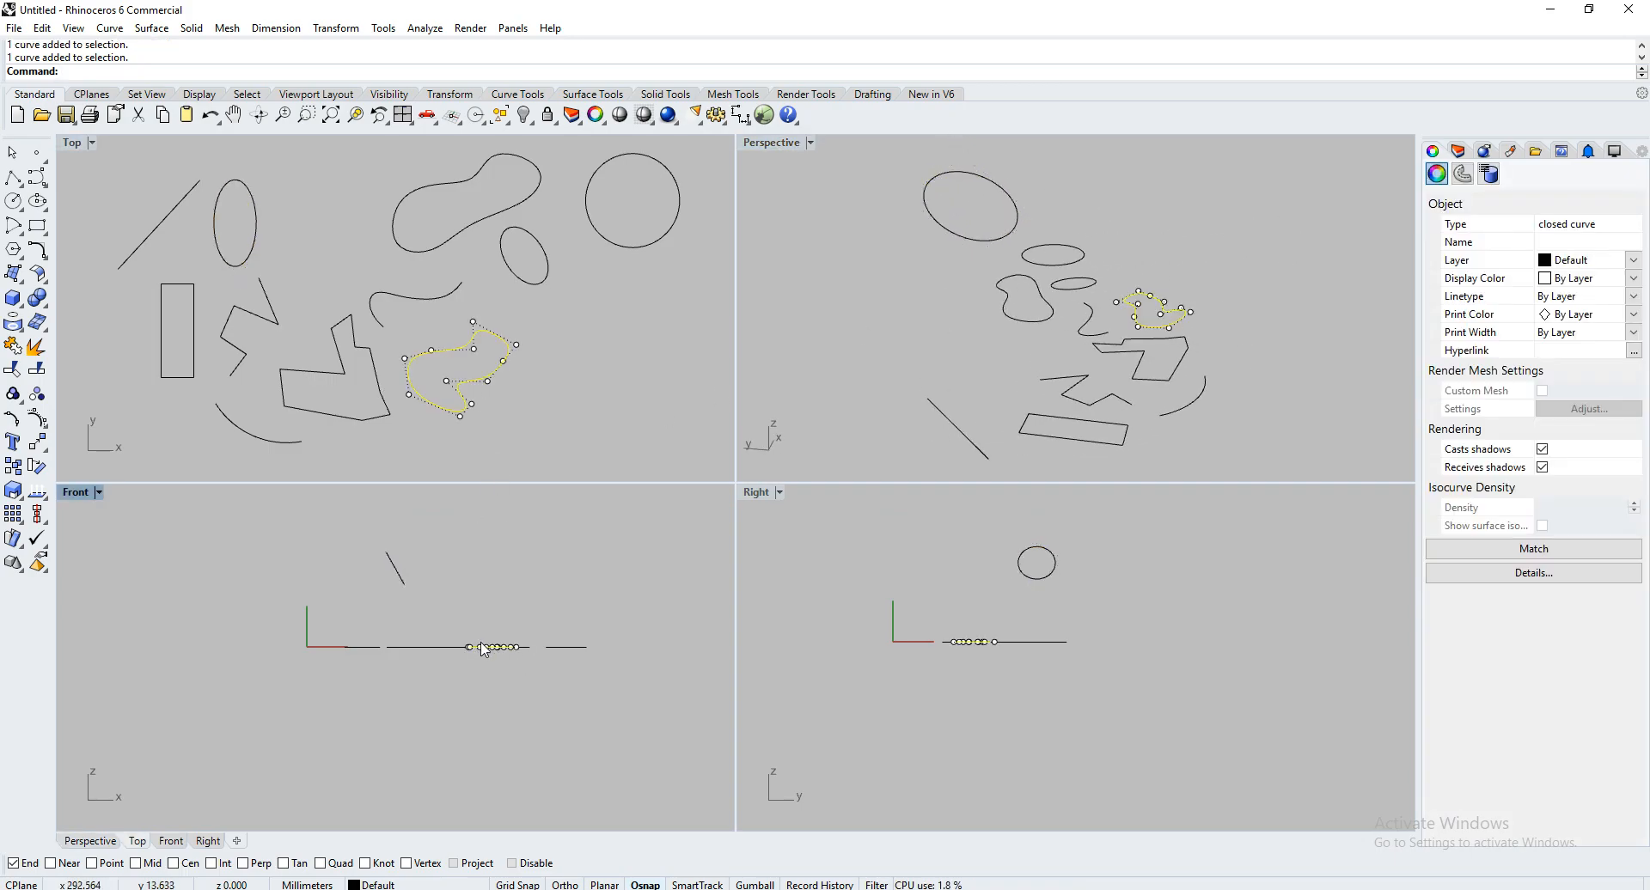
mouse_move(538, 359)
right_mouse_down()
mouse_move(599, 282)
mouse_move(538, 380)
right_mouse_up()
scroll(1171, 318, "up", 10)
right_click_drag(1229, 361, 1183, 408)
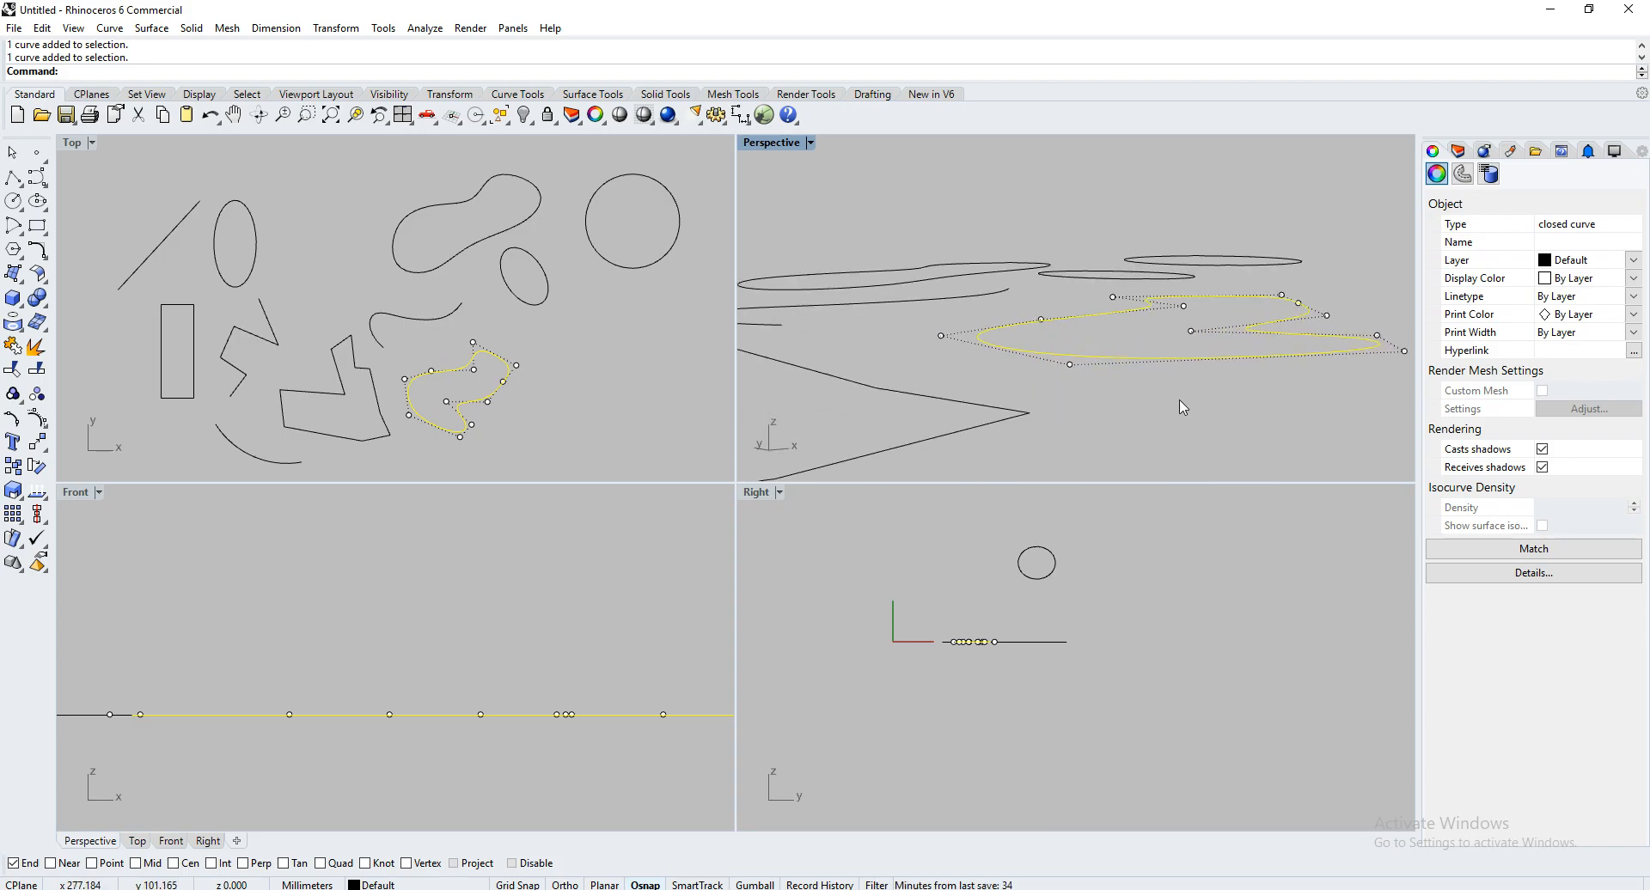
scroll(509, 693, "up", 5)
left_click_drag(452, 744, 418, 532)
left_click(1267, 377)
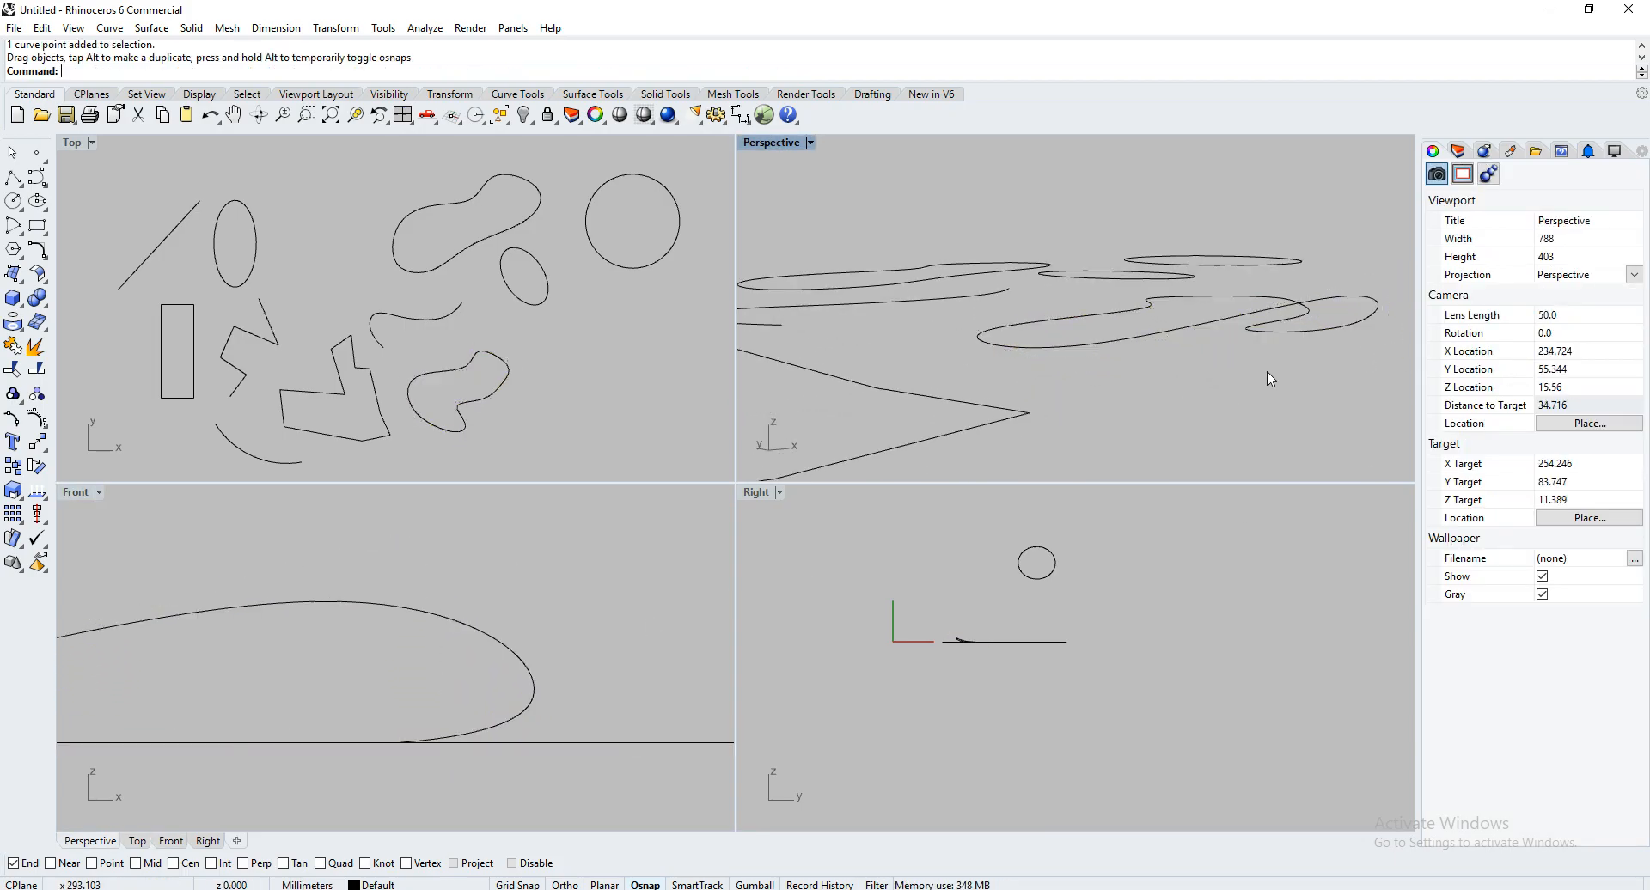
right_click_drag(1252, 331, 1302, 438)
left_click(1248, 380)
left_click(1274, 422)
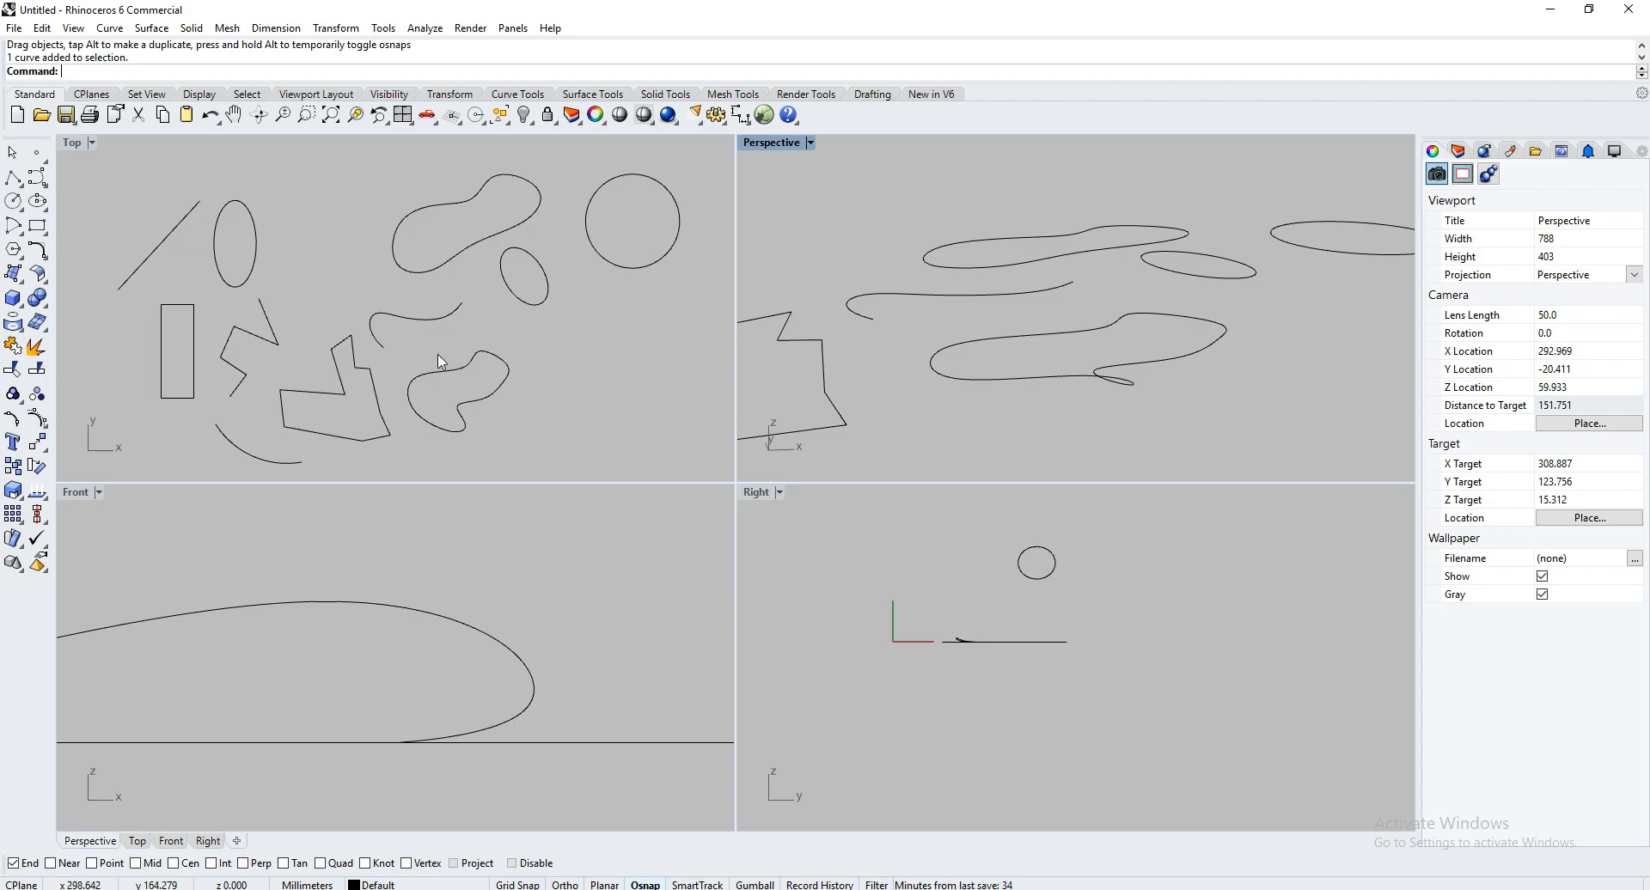
Delete all remaining curves, including the arc, to empty the drawing
left_click_drag(656, 423, 81, 176)
key("Delete")
left_click(253, 463)
key("Delete")
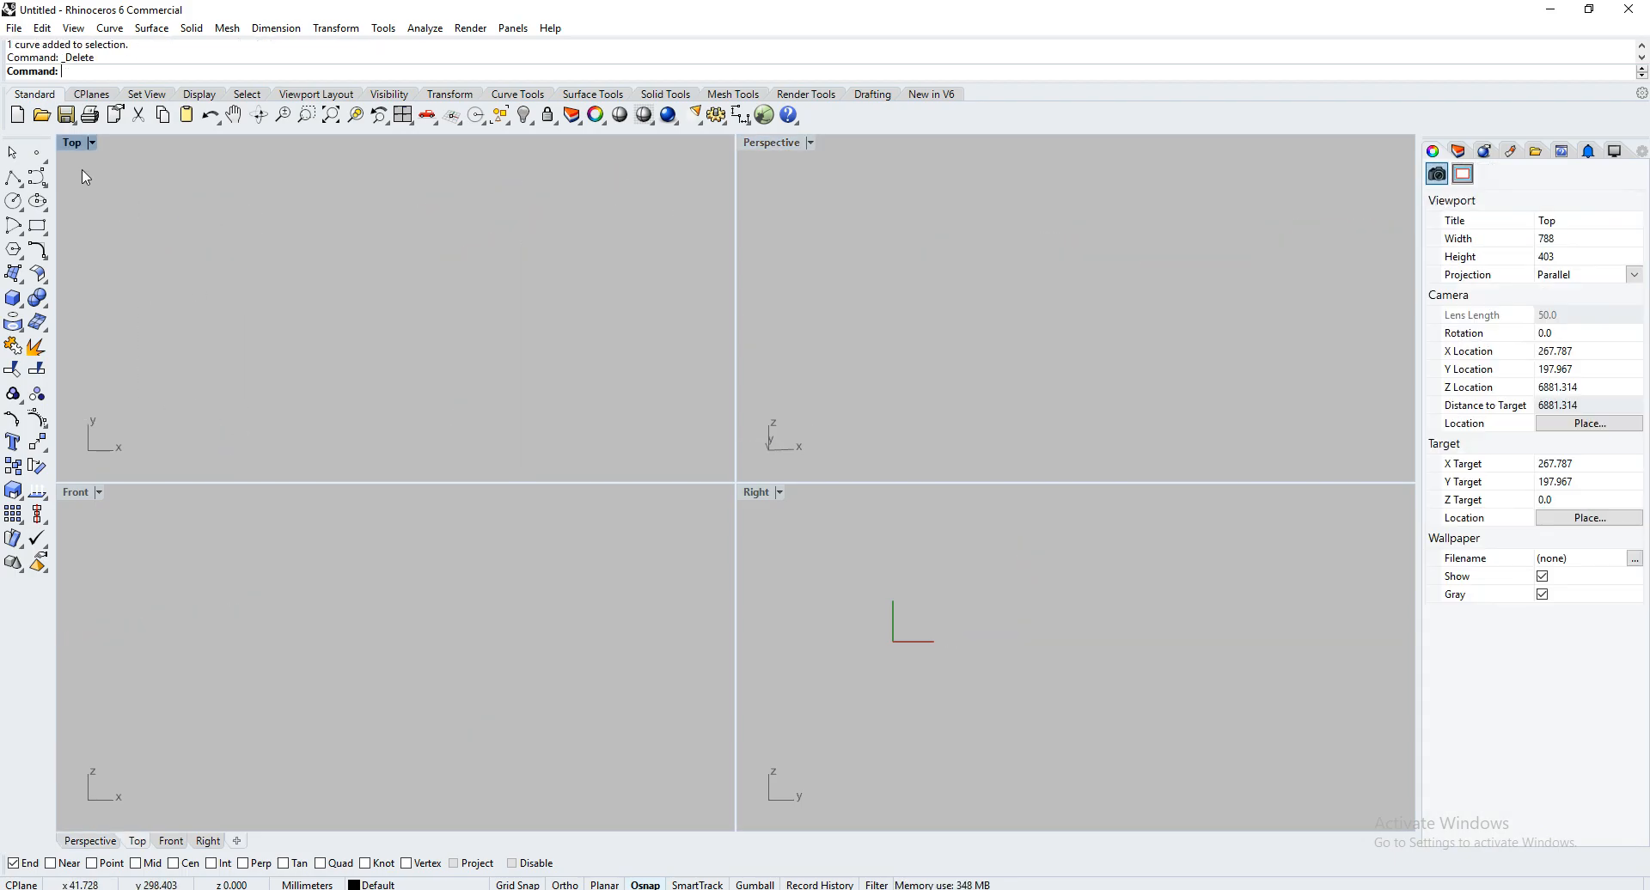
Draw an open zigzag polyline with three segments in the Top view and select it to inspect its points
left_click(12, 177)
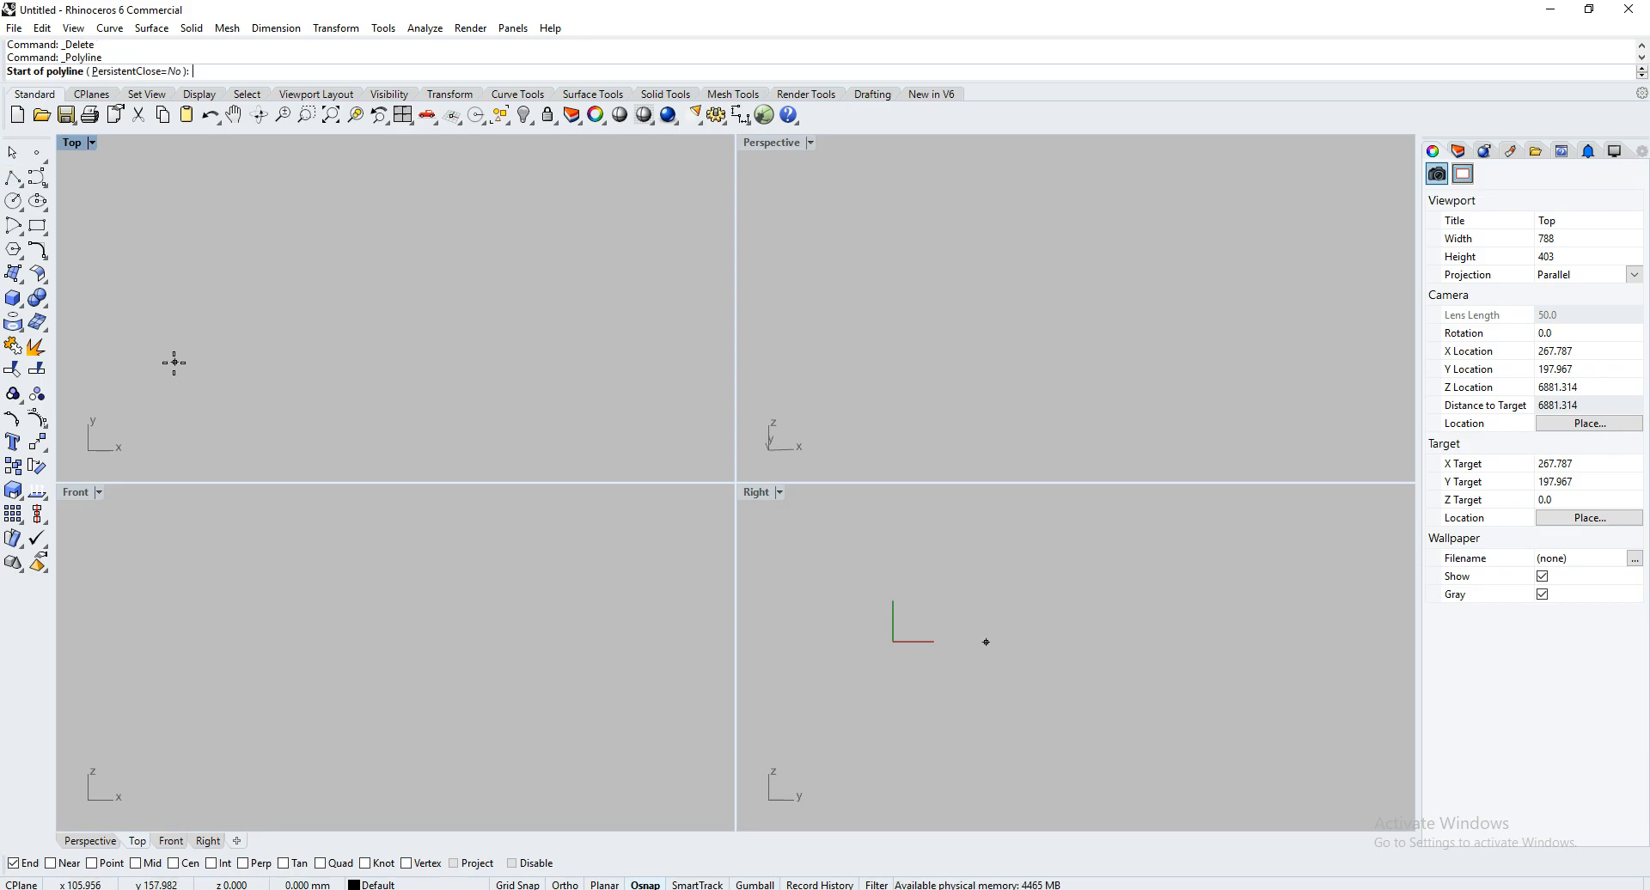
left_click(150, 379)
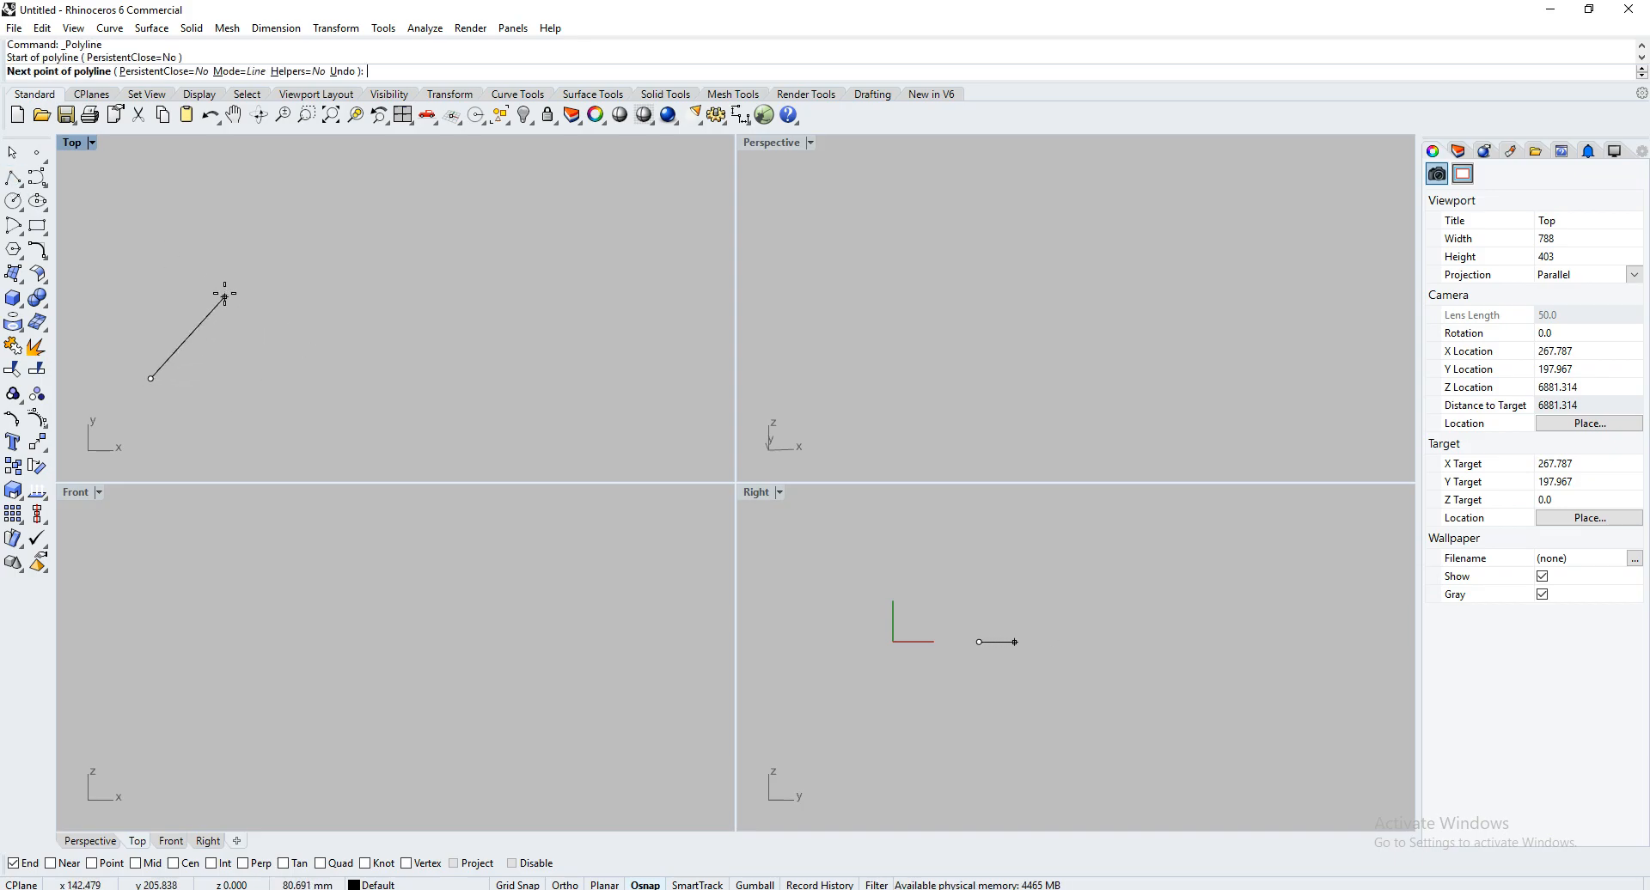
left_click(235, 254)
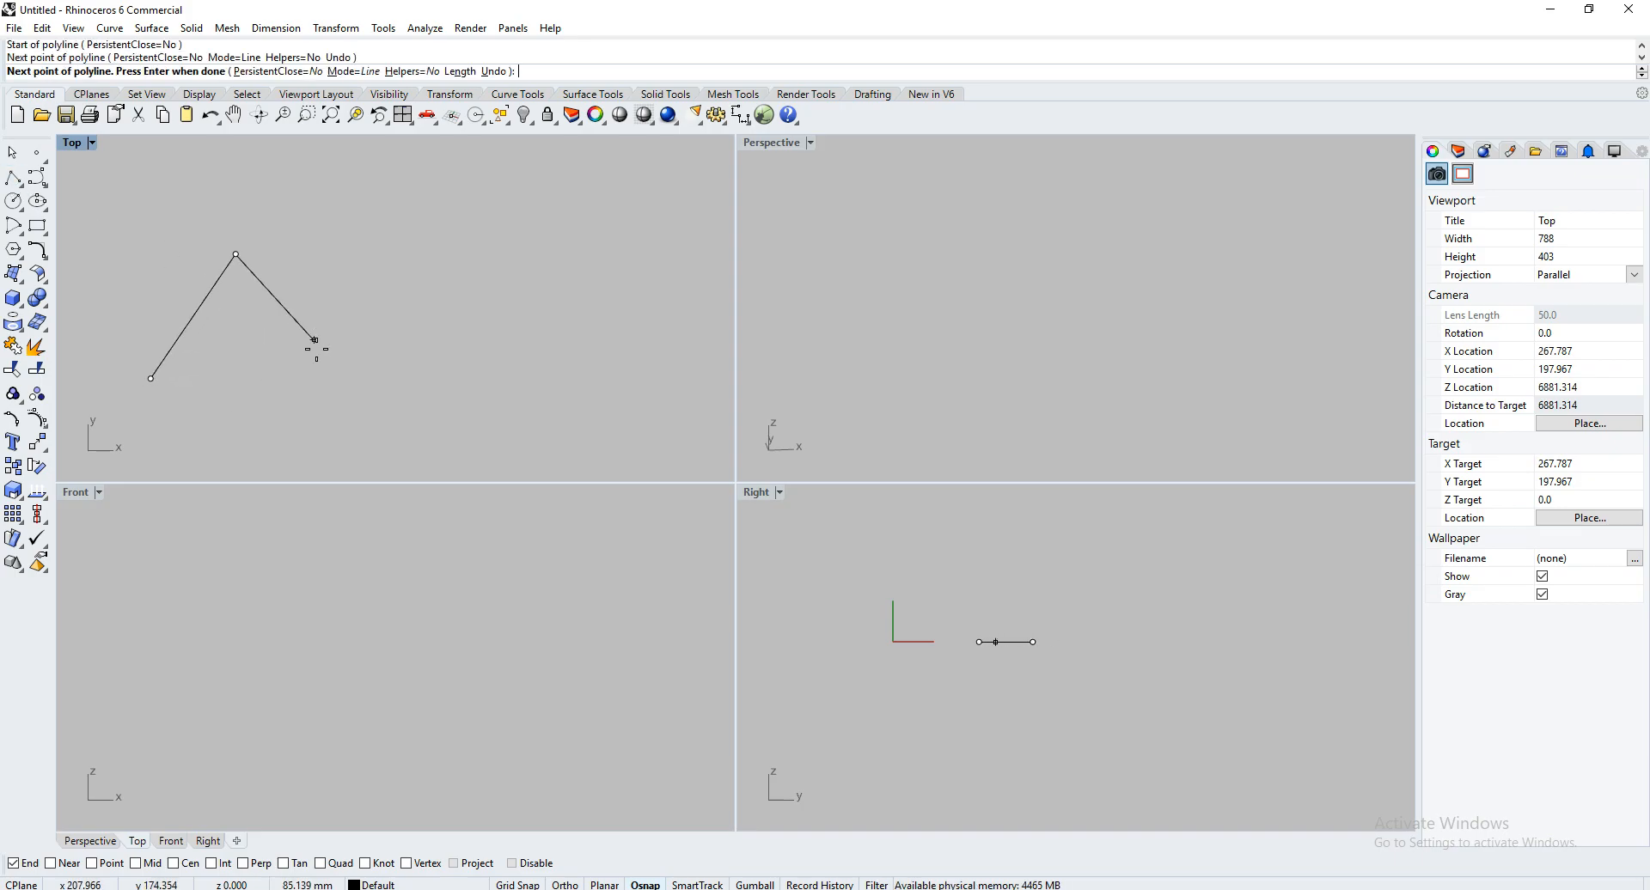
left_click(360, 331)
left_click(488, 187)
key("Return")
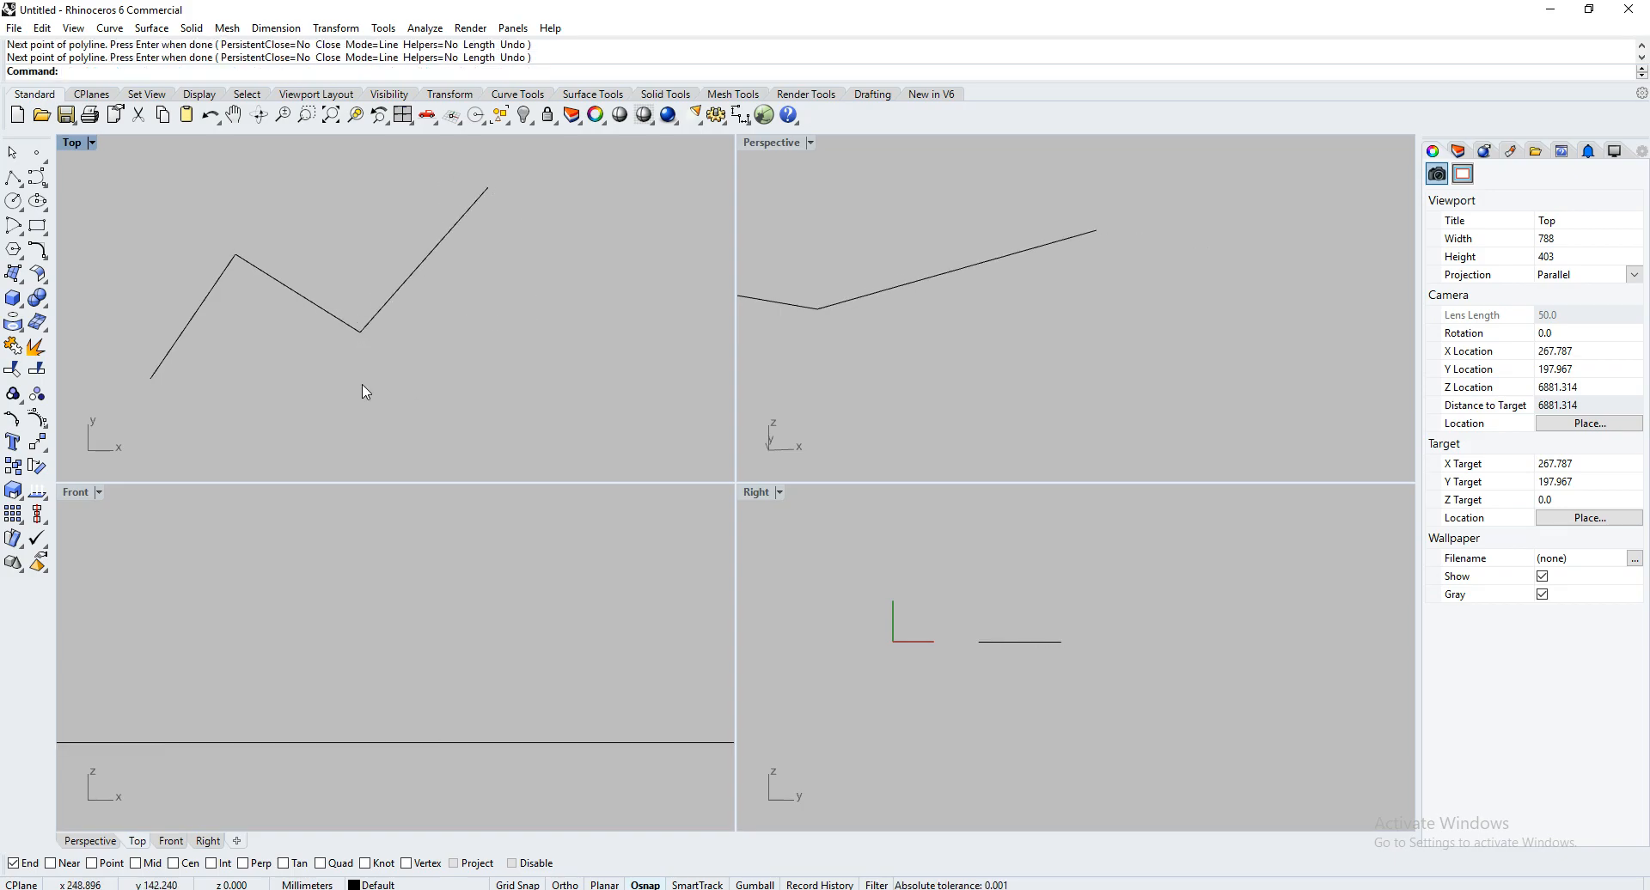
left_click(314, 311)
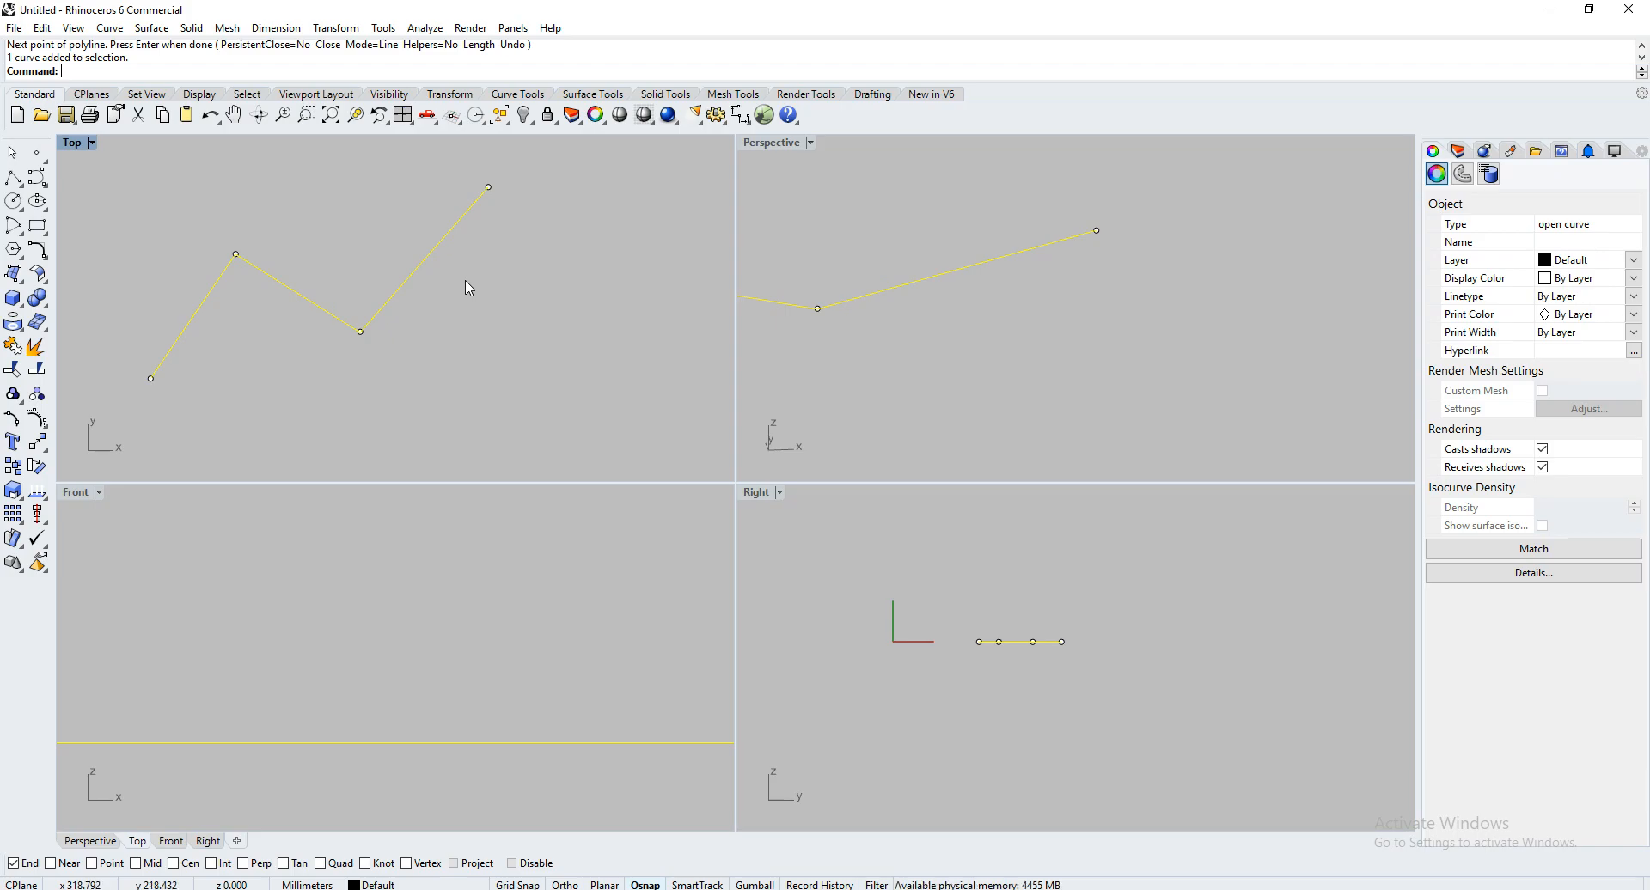
right_click_drag(243, 259, 176, 246)
scroll(176, 246, "down", 2)
key("Escape")
Draw an open S-shaped control point curve of degree 3 with five points beside the polyline
left_click(37, 178)
left_click(293, 437)
left_click(506, 422)
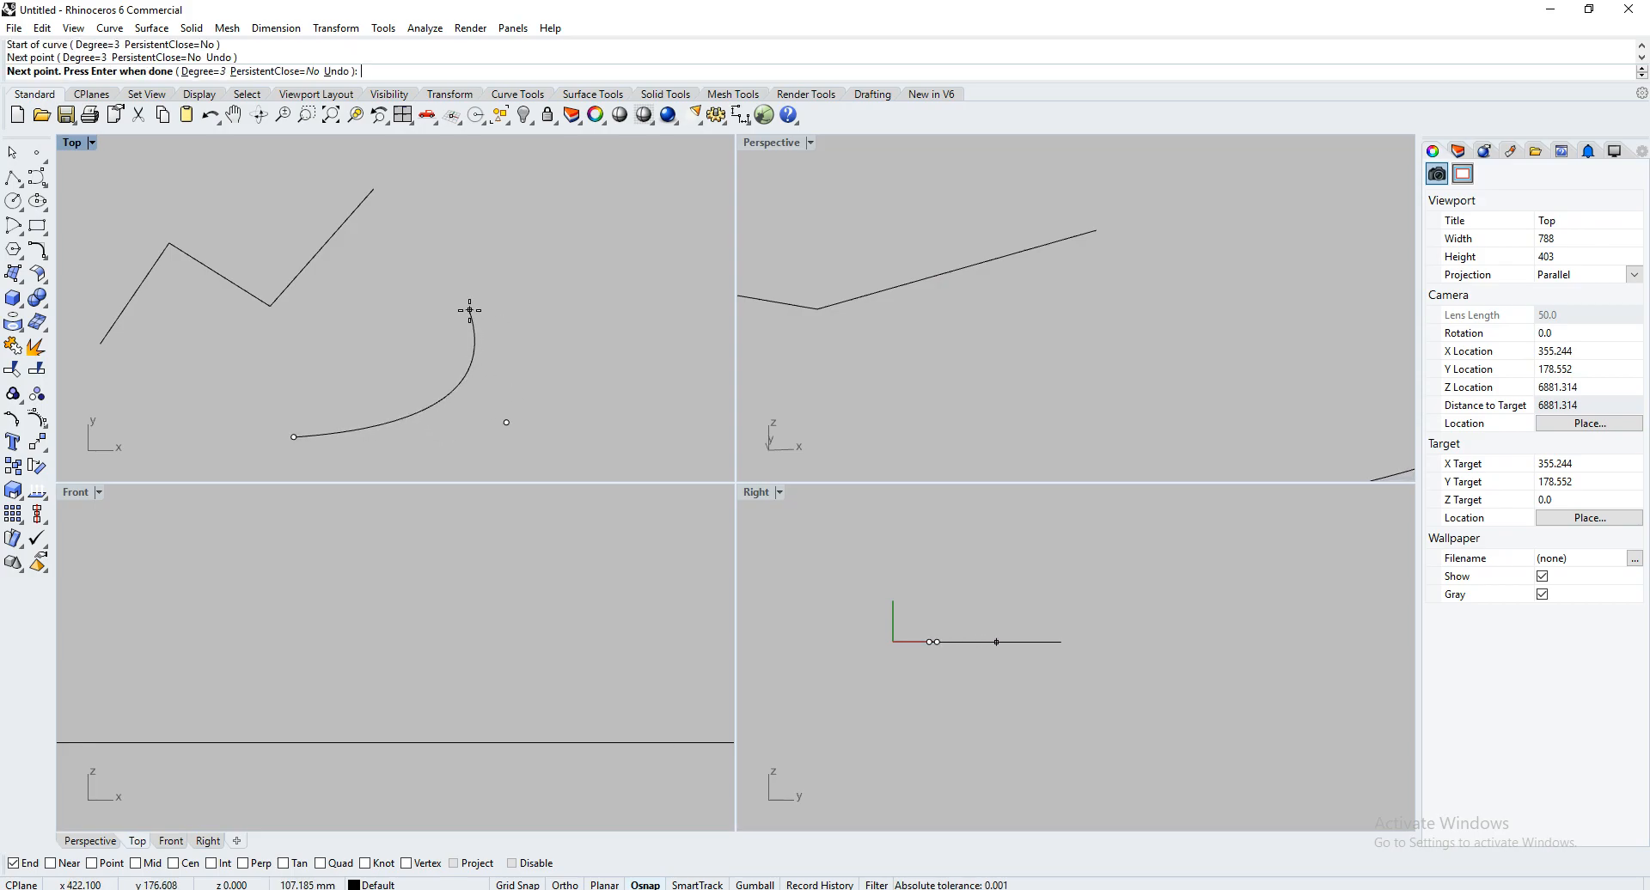
left_click(414, 294)
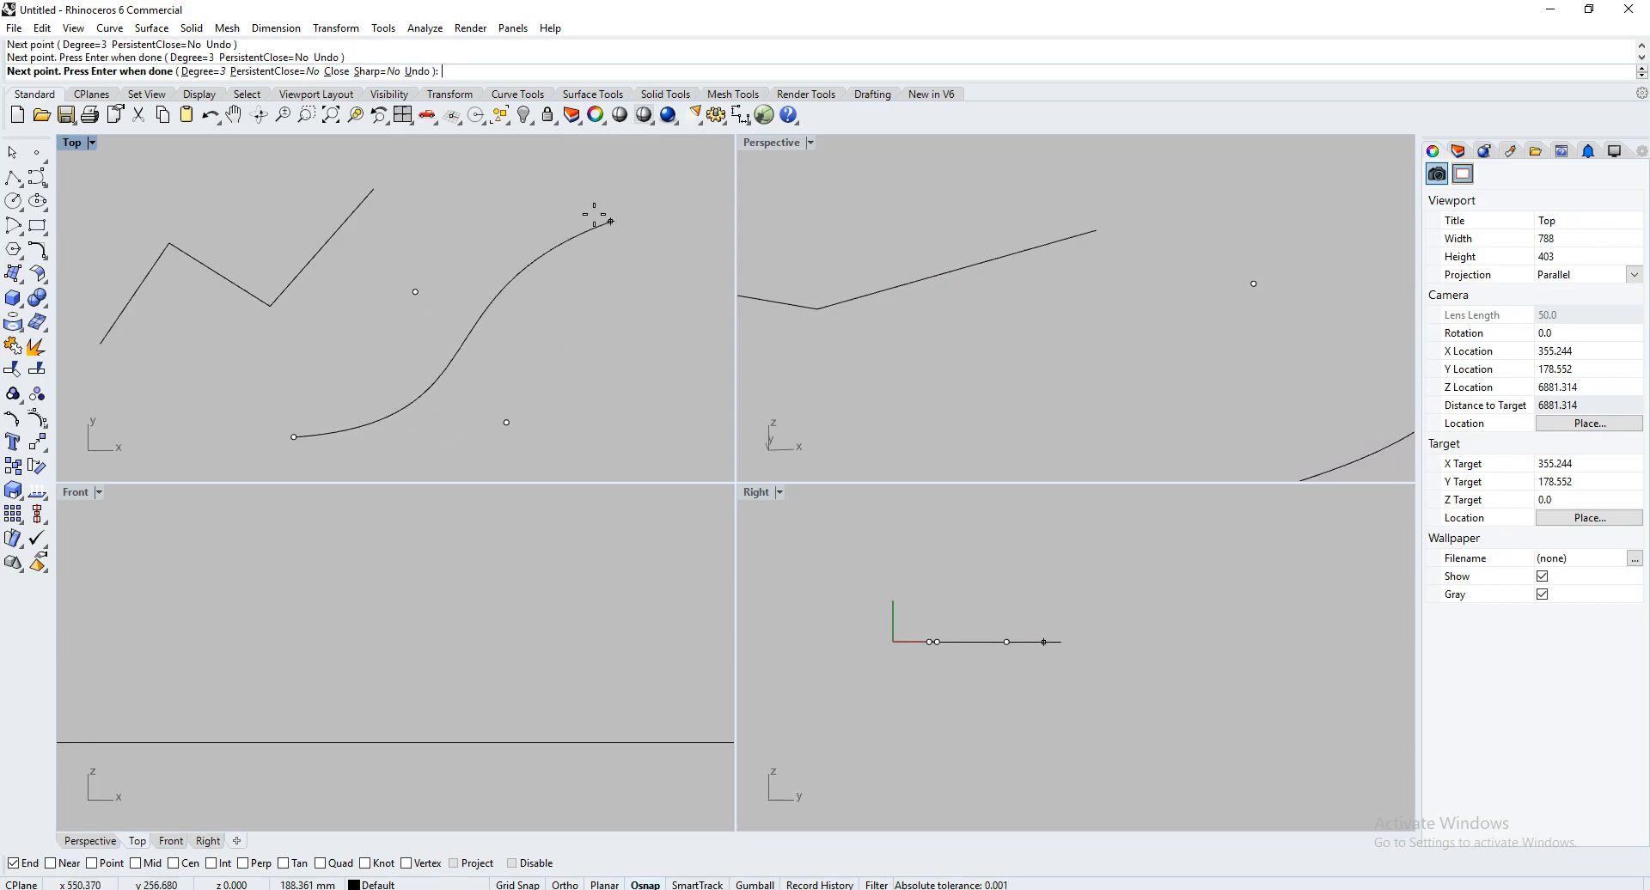
left_click(518, 187)
left_click(644, 267)
key("Return")
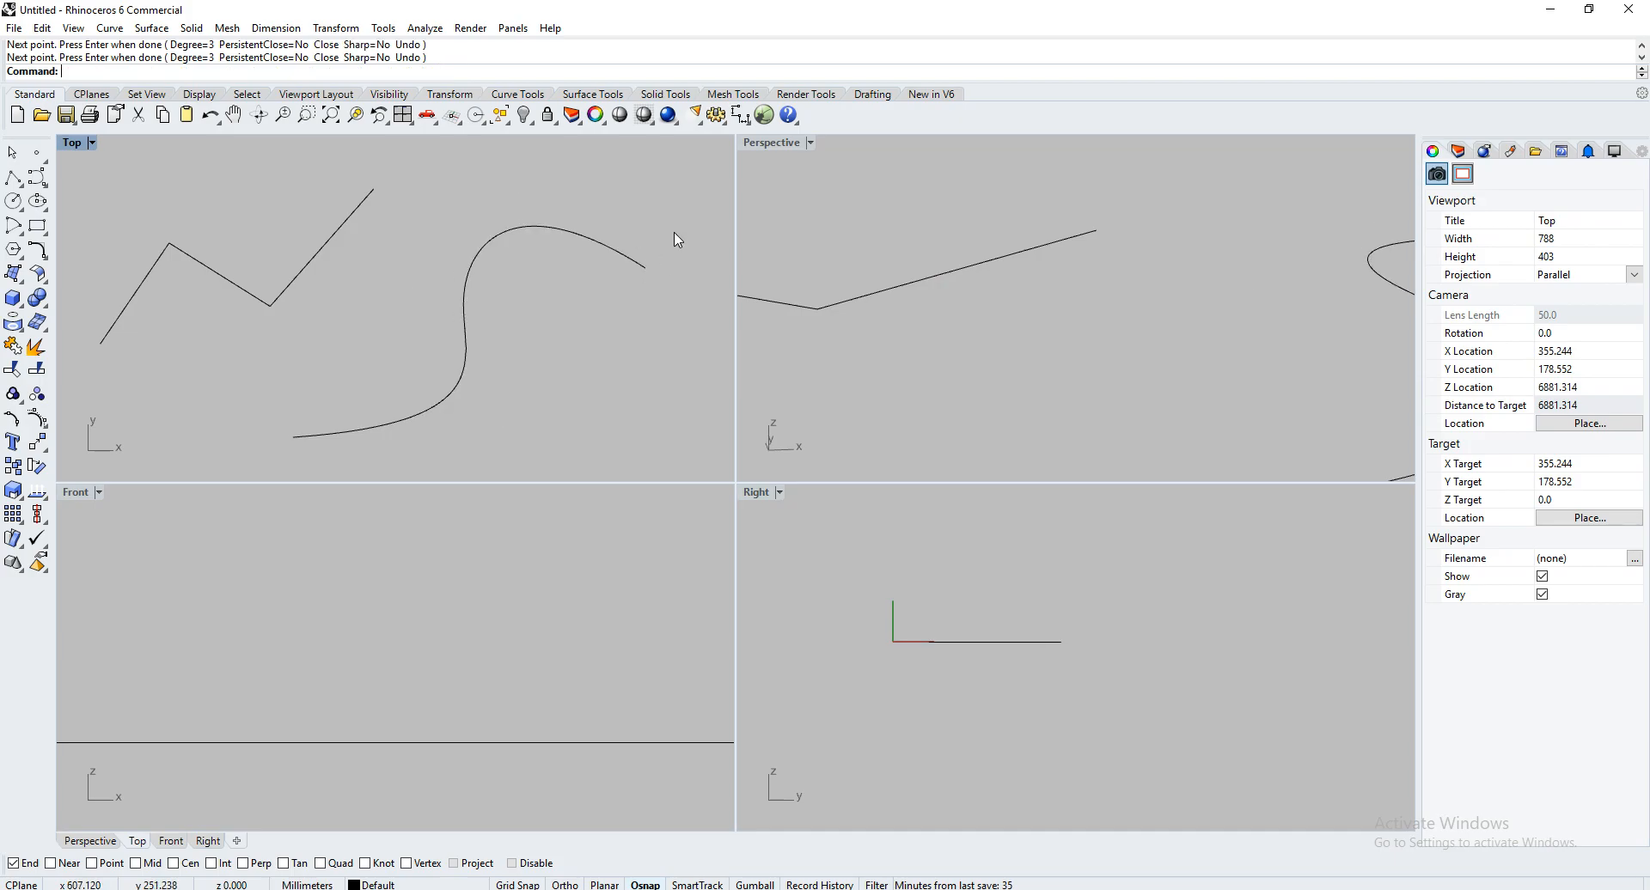
Compare the points of the polyline with the control points of the S-shaped curve
left_click(468, 320)
left_click(310, 390)
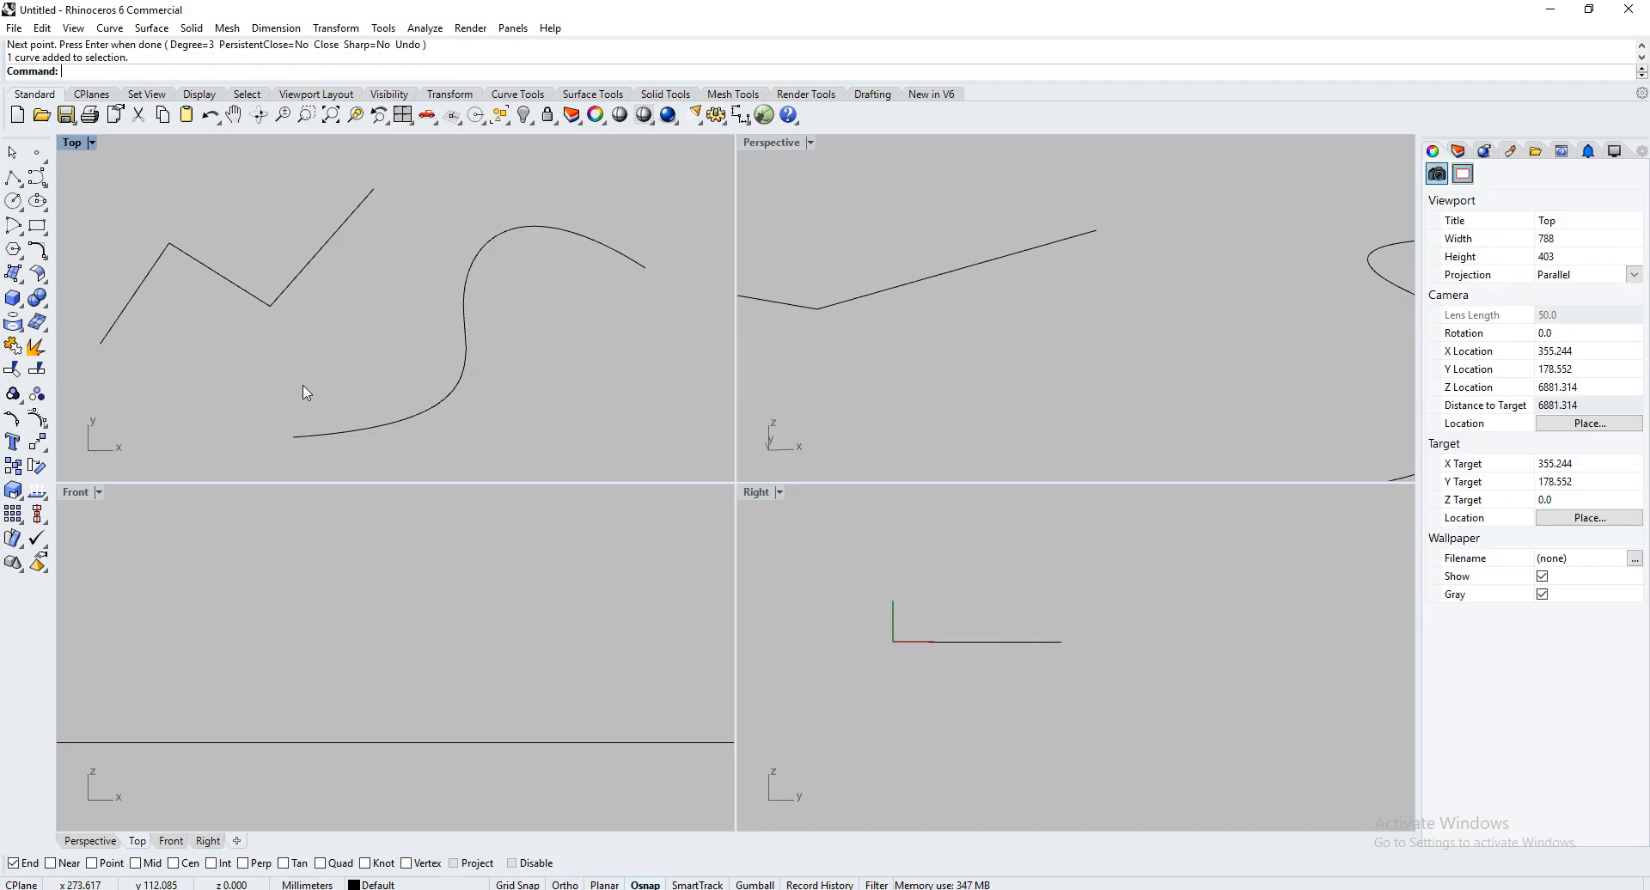
right_click_drag(317, 364, 361, 364)
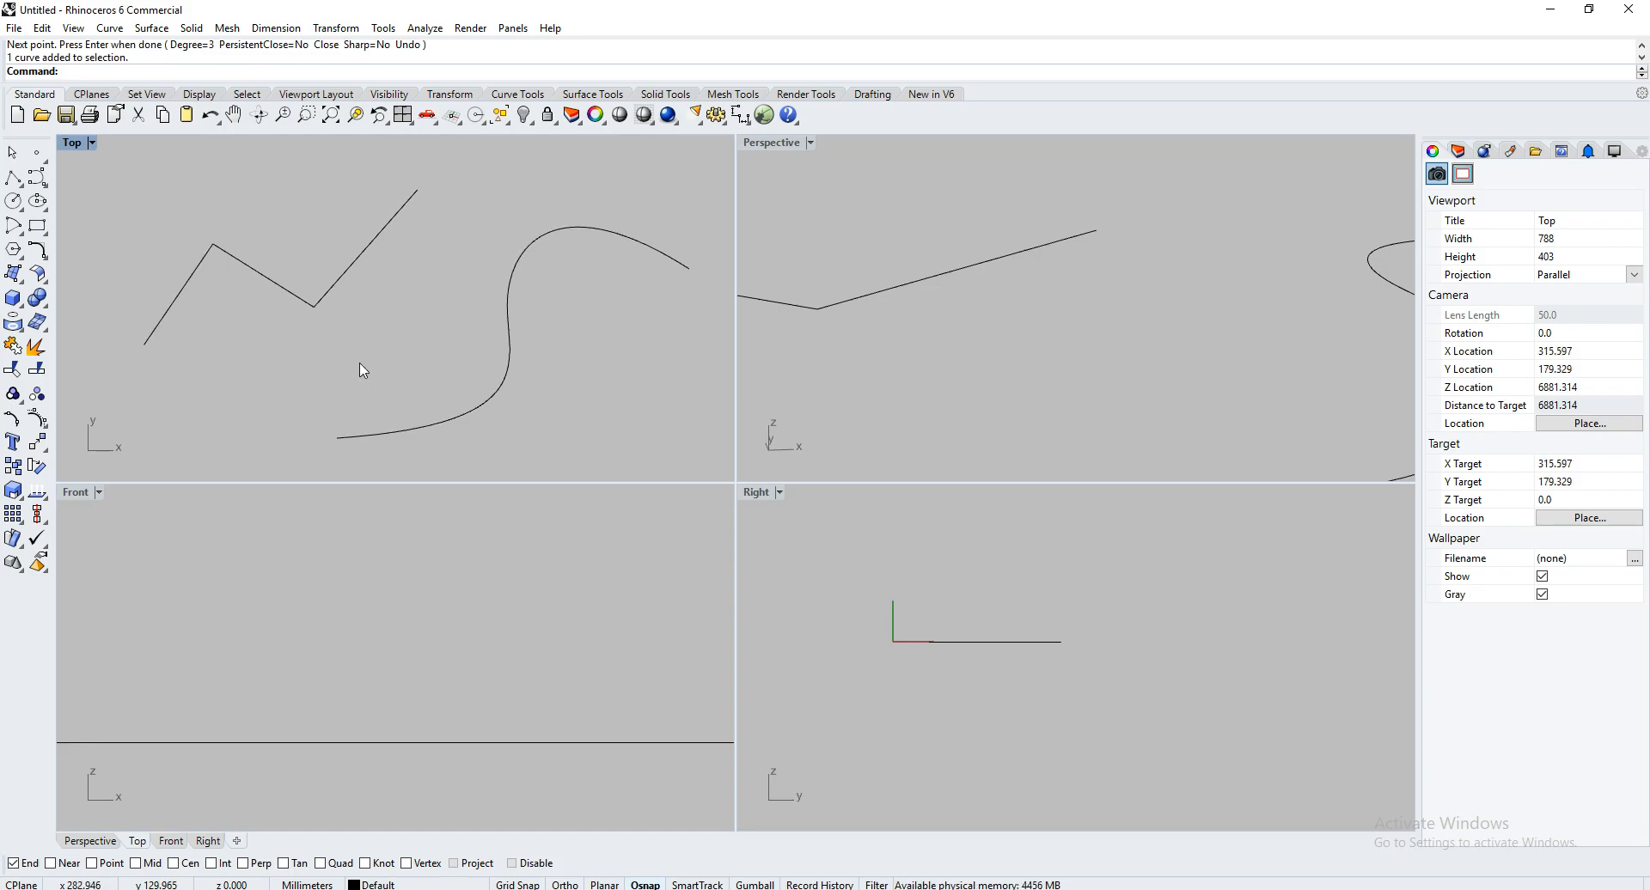
left_click(256, 276)
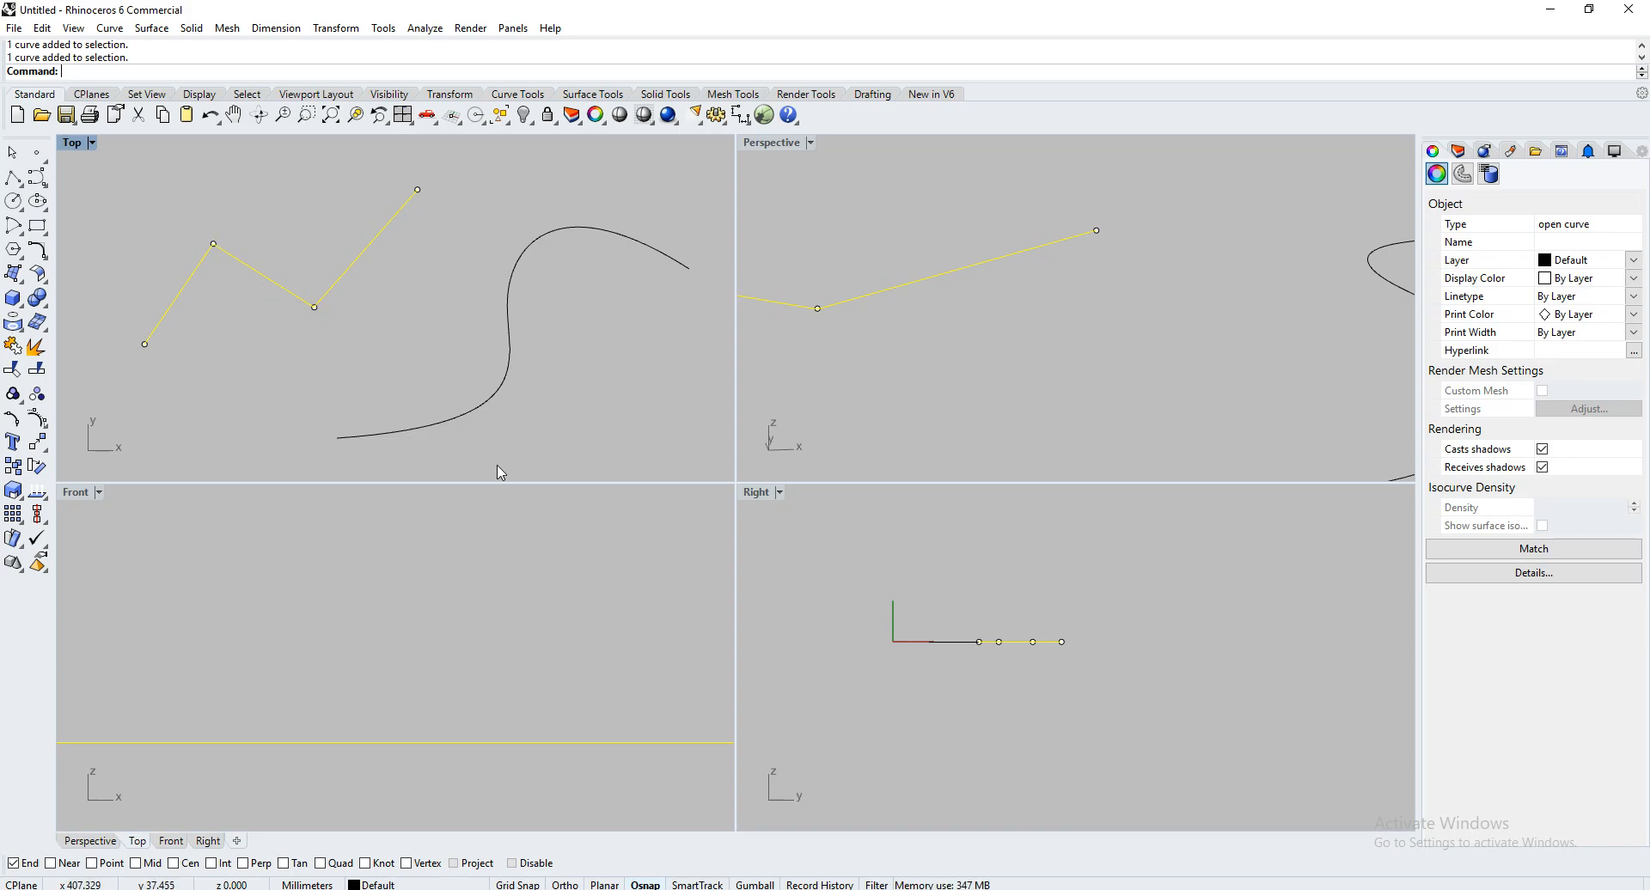
left_click(508, 370)
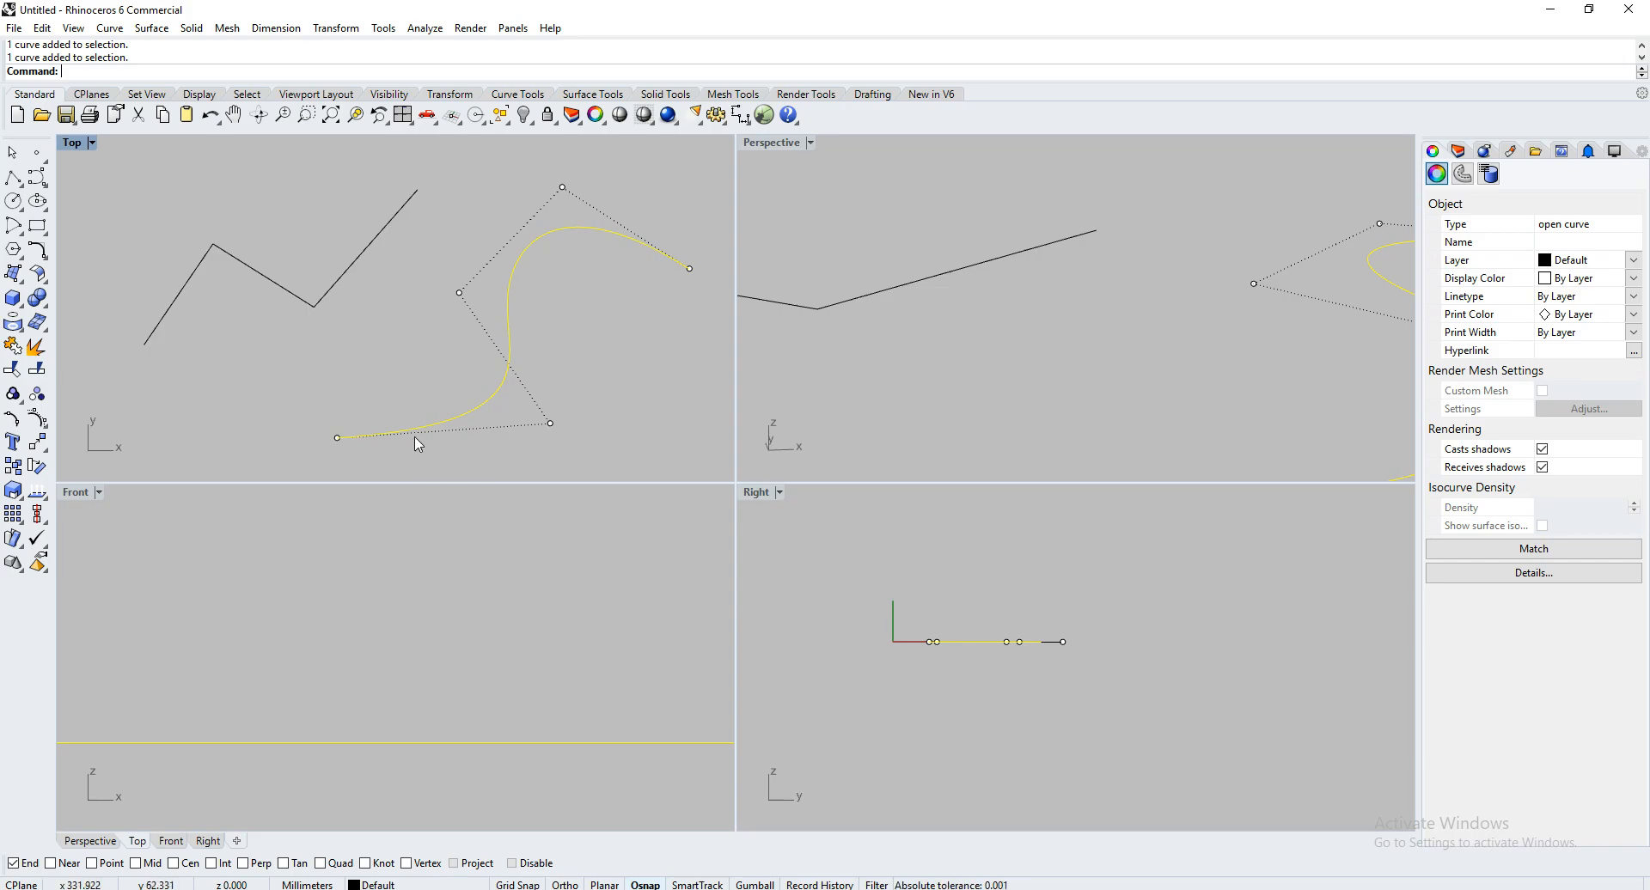
Pull the upper end control point of the S-shaped curve farther outward, away from the polyline, to stretch the curve
right_click_drag(545, 305, 305, 309)
left_click(456, 272)
left_click_drag(455, 274, 554, 277)
right_click_drag(401, 339, 536, 329)
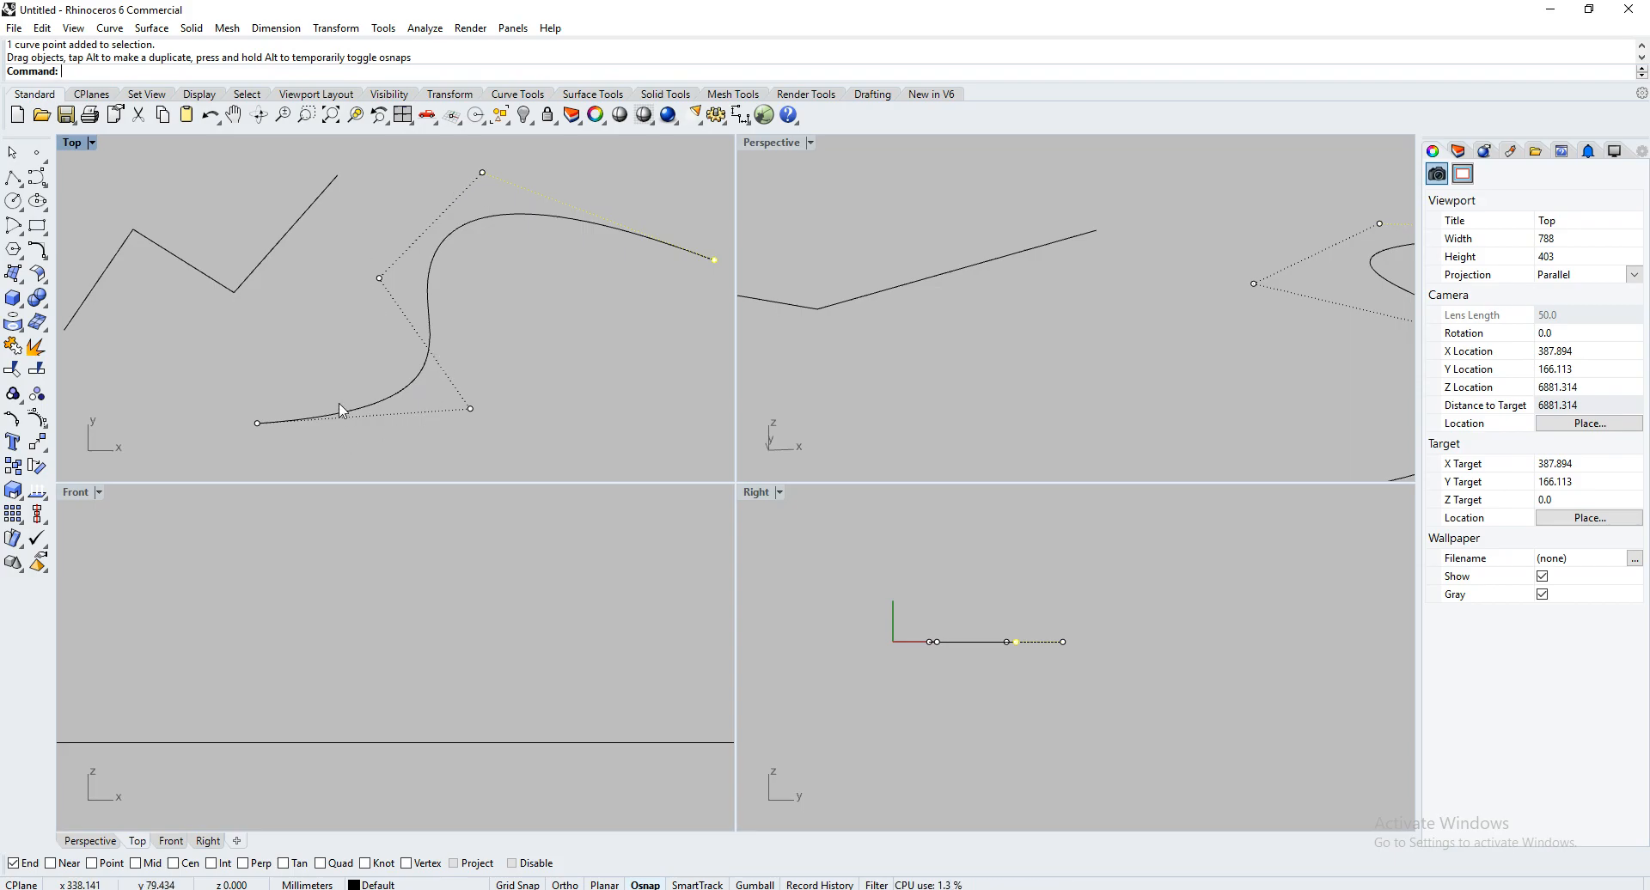
right_click_drag(387, 387, 228, 392)
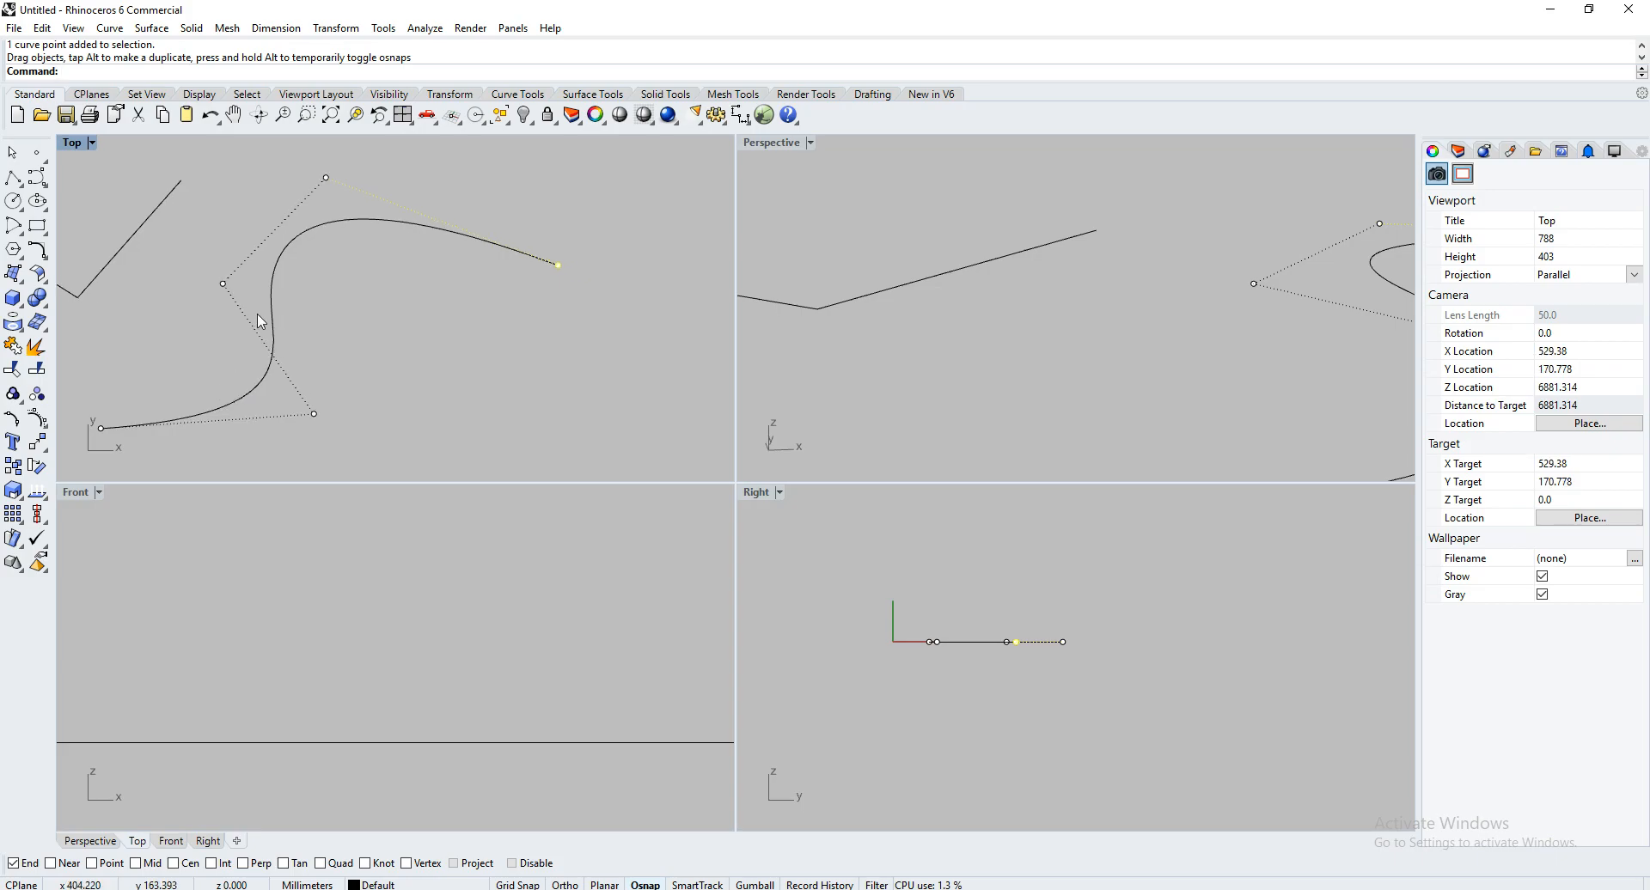
Pull the S-shaped curve's middle control point outward toward the polyline to deepen its bend
left_click_drag(224, 283, 184, 324)
right_click_drag(192, 325, 274, 311)
scroll(402, 279, "down", 4)
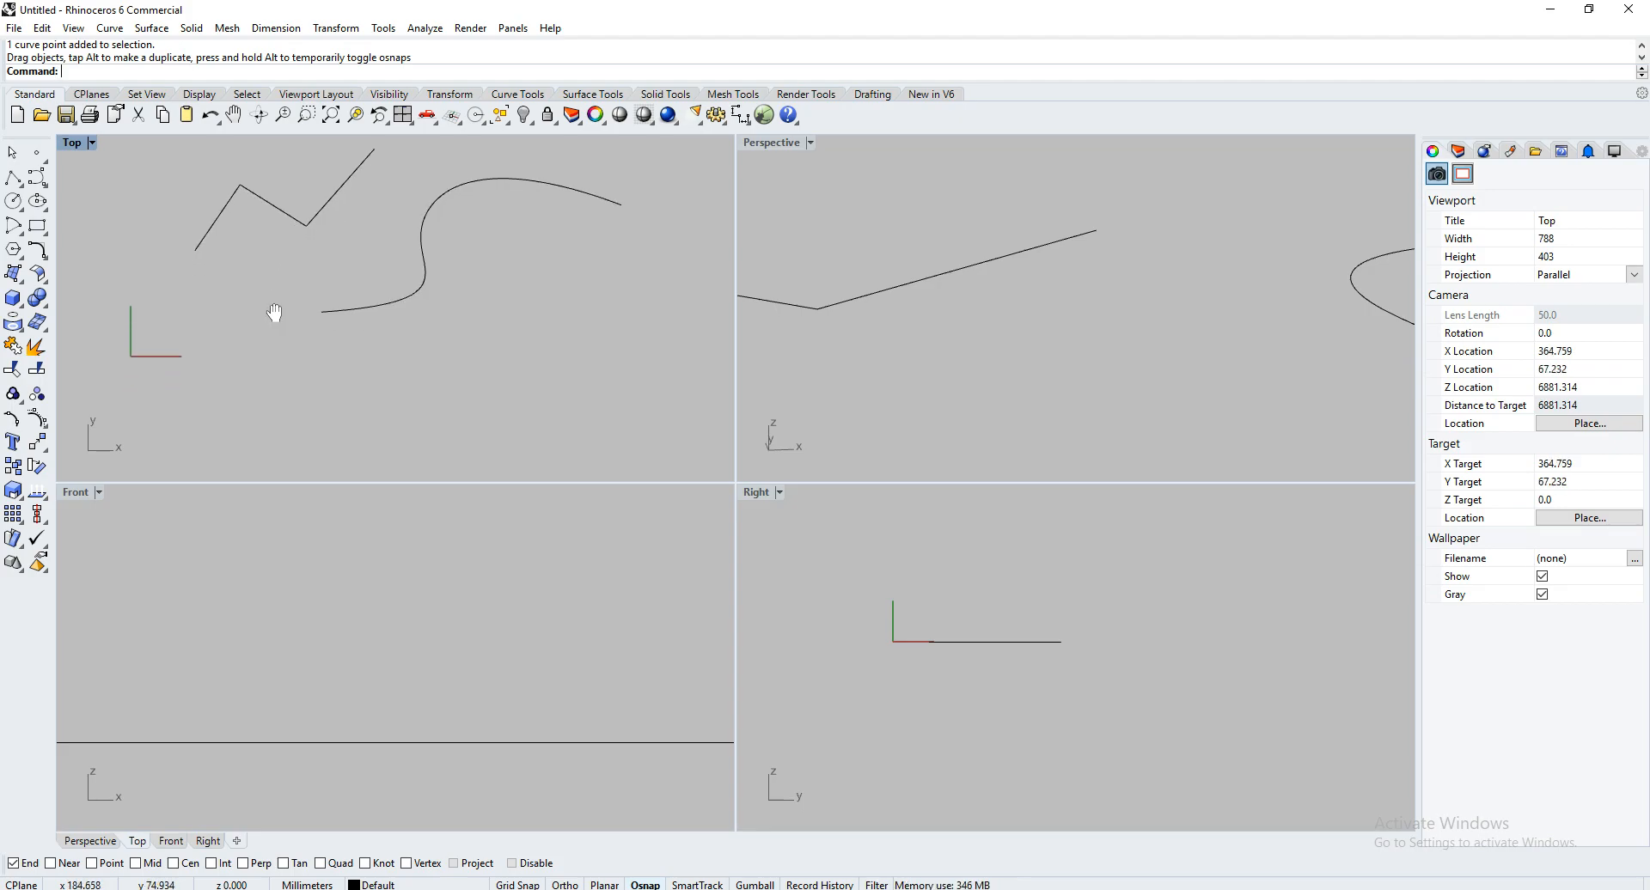
Draw a circle below the S-shaped curve and an open center-based arc beside the circle
left_click(14, 201)
left_click(413, 395)
left_click(450, 422)
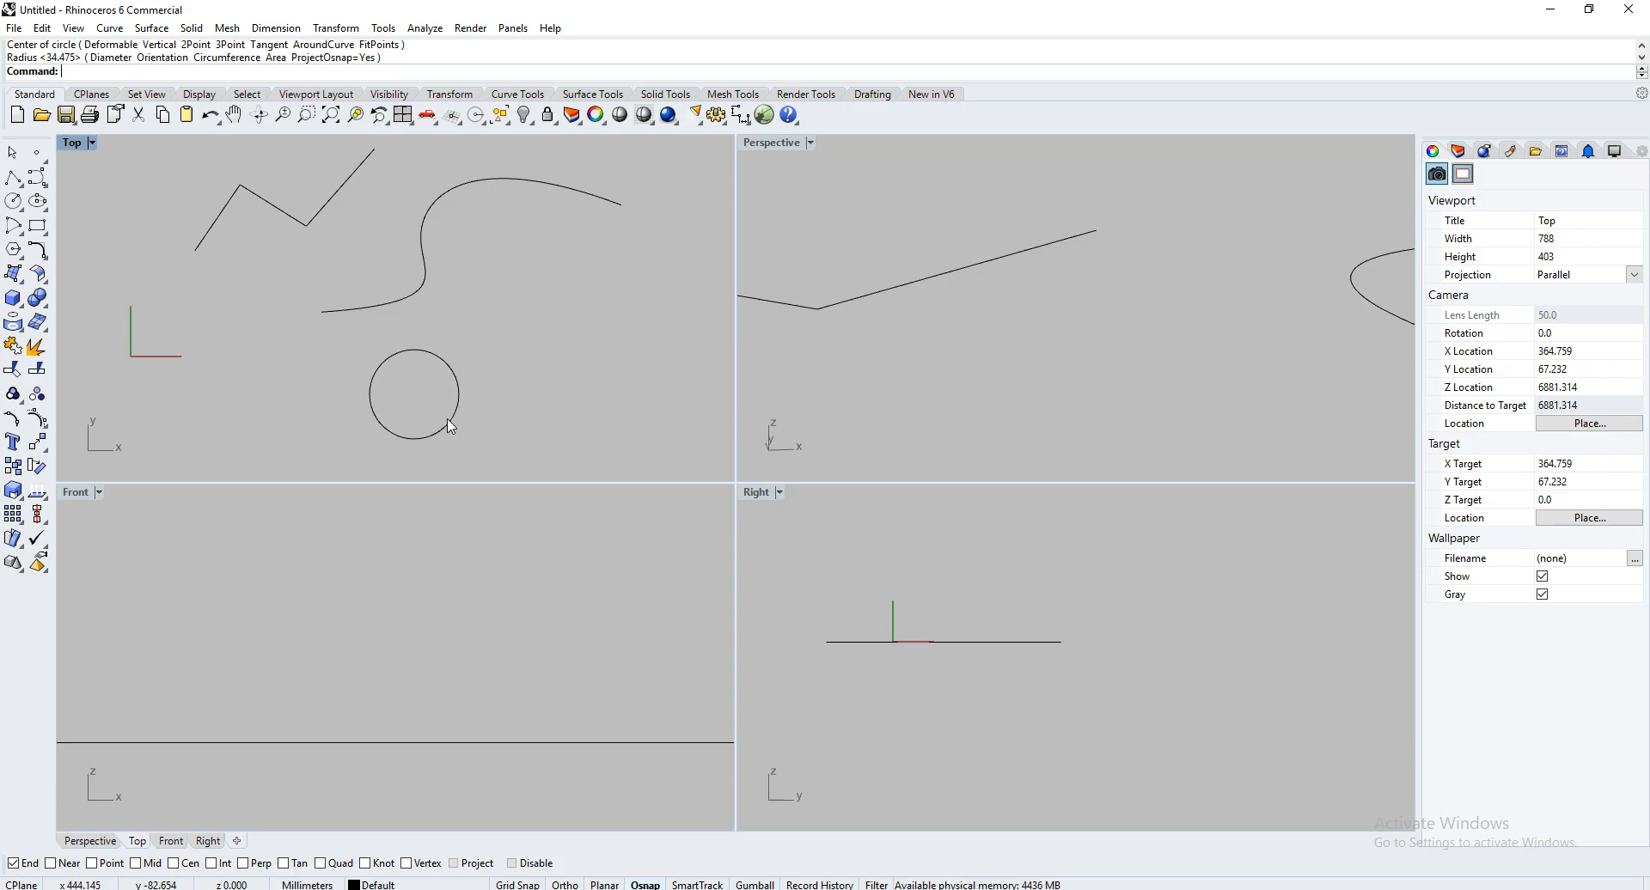
left_click(13, 227)
left_click(659, 386)
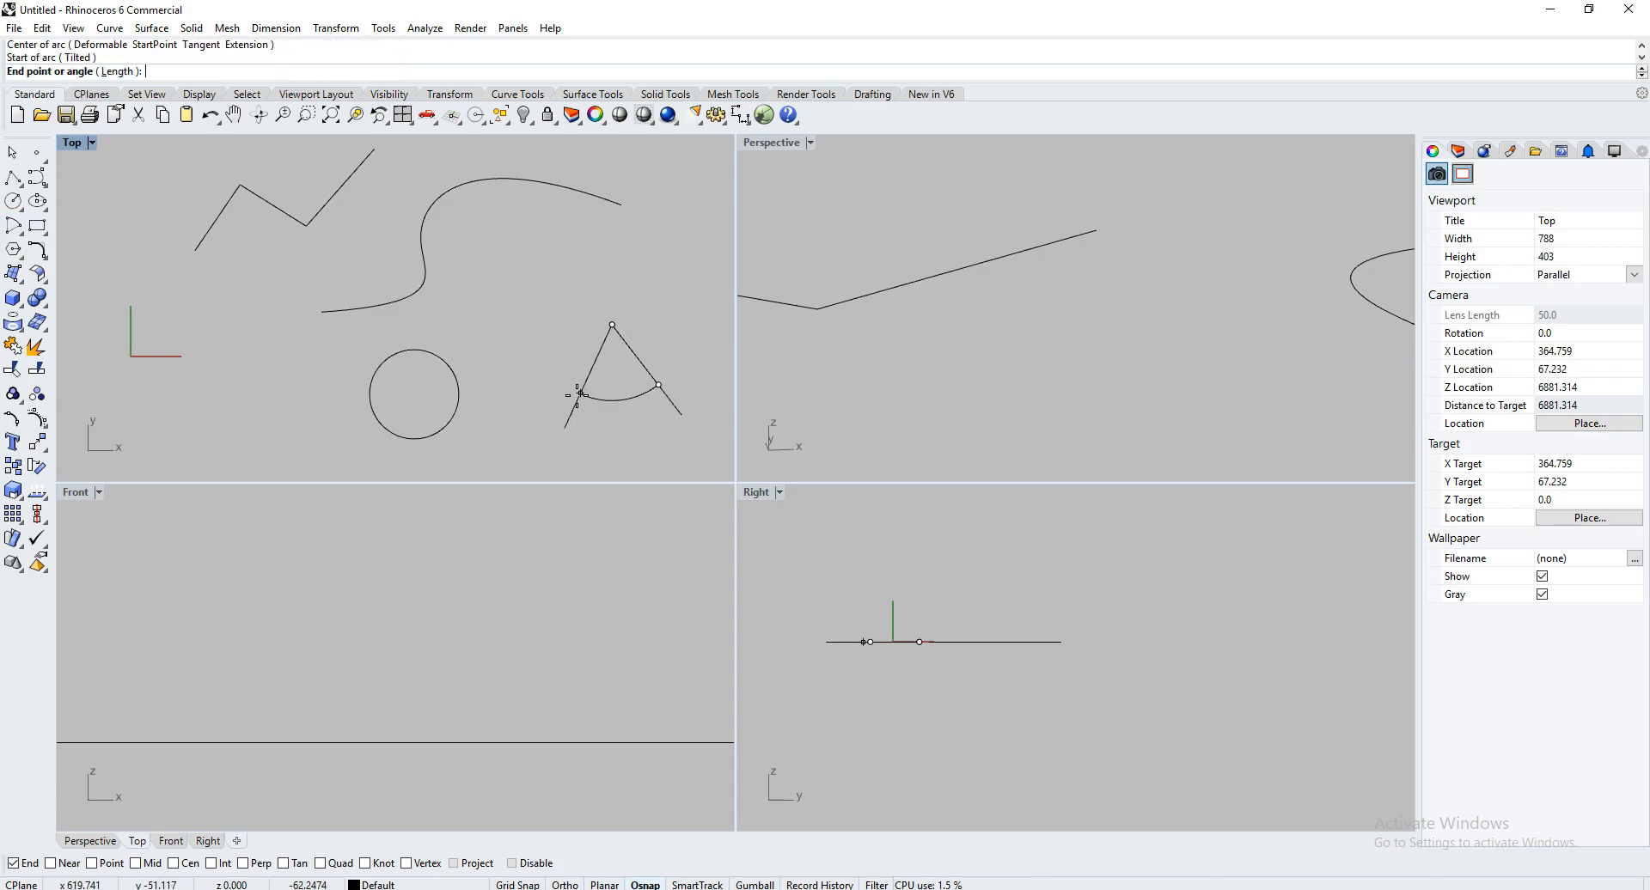
left_click(543, 356)
scroll(516, 387, "up", 2)
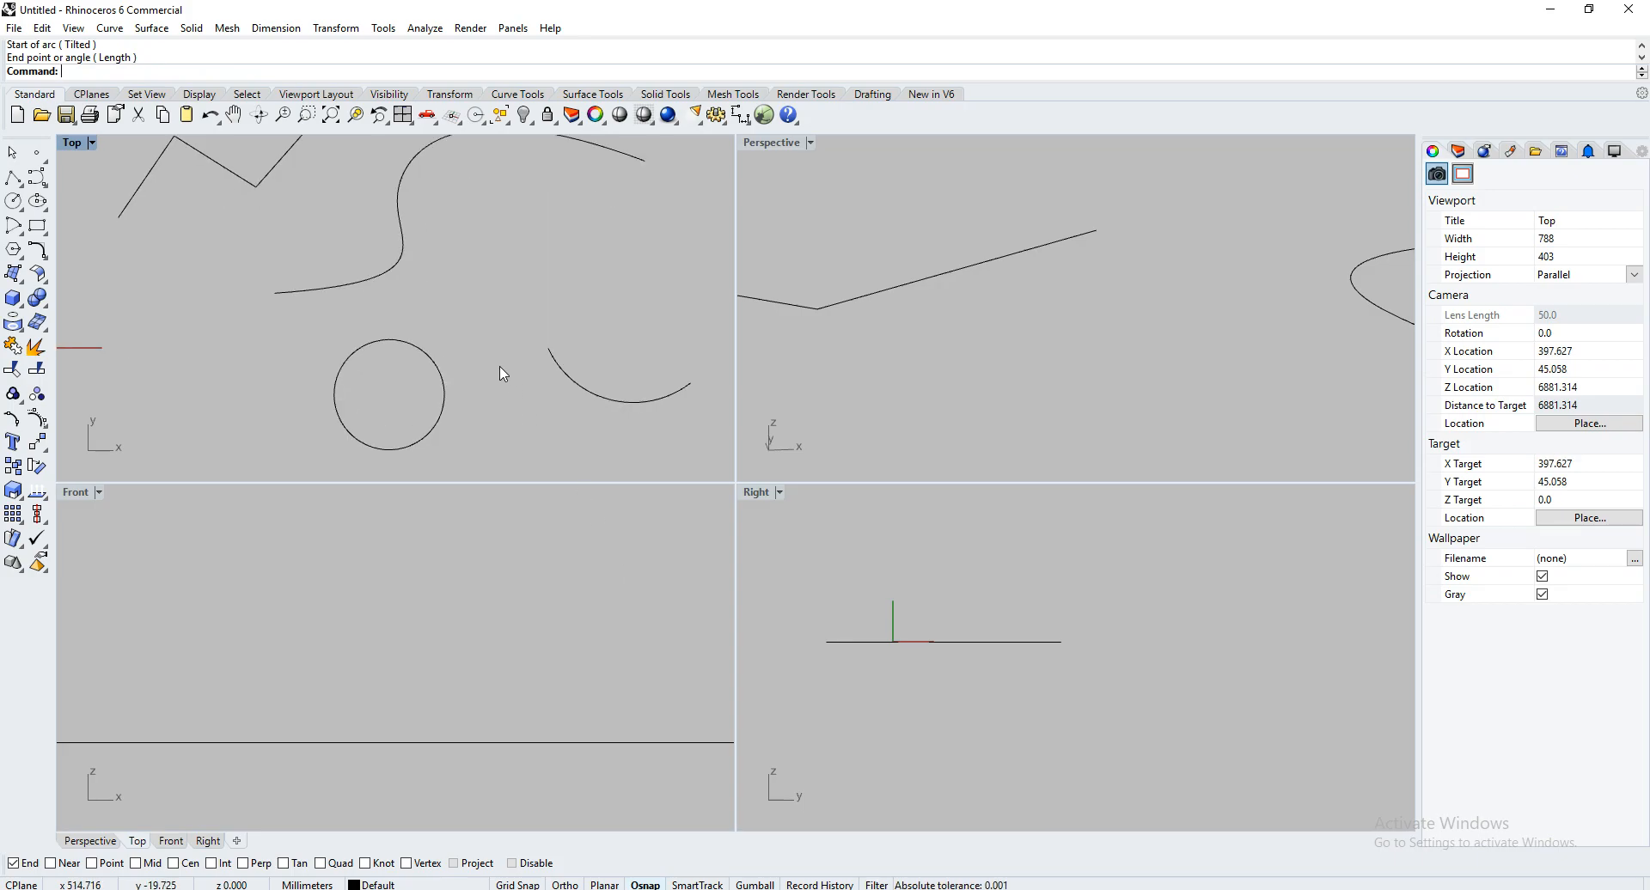
Compare the control points and the closed or open type of the circle and the arc
left_click(438, 449)
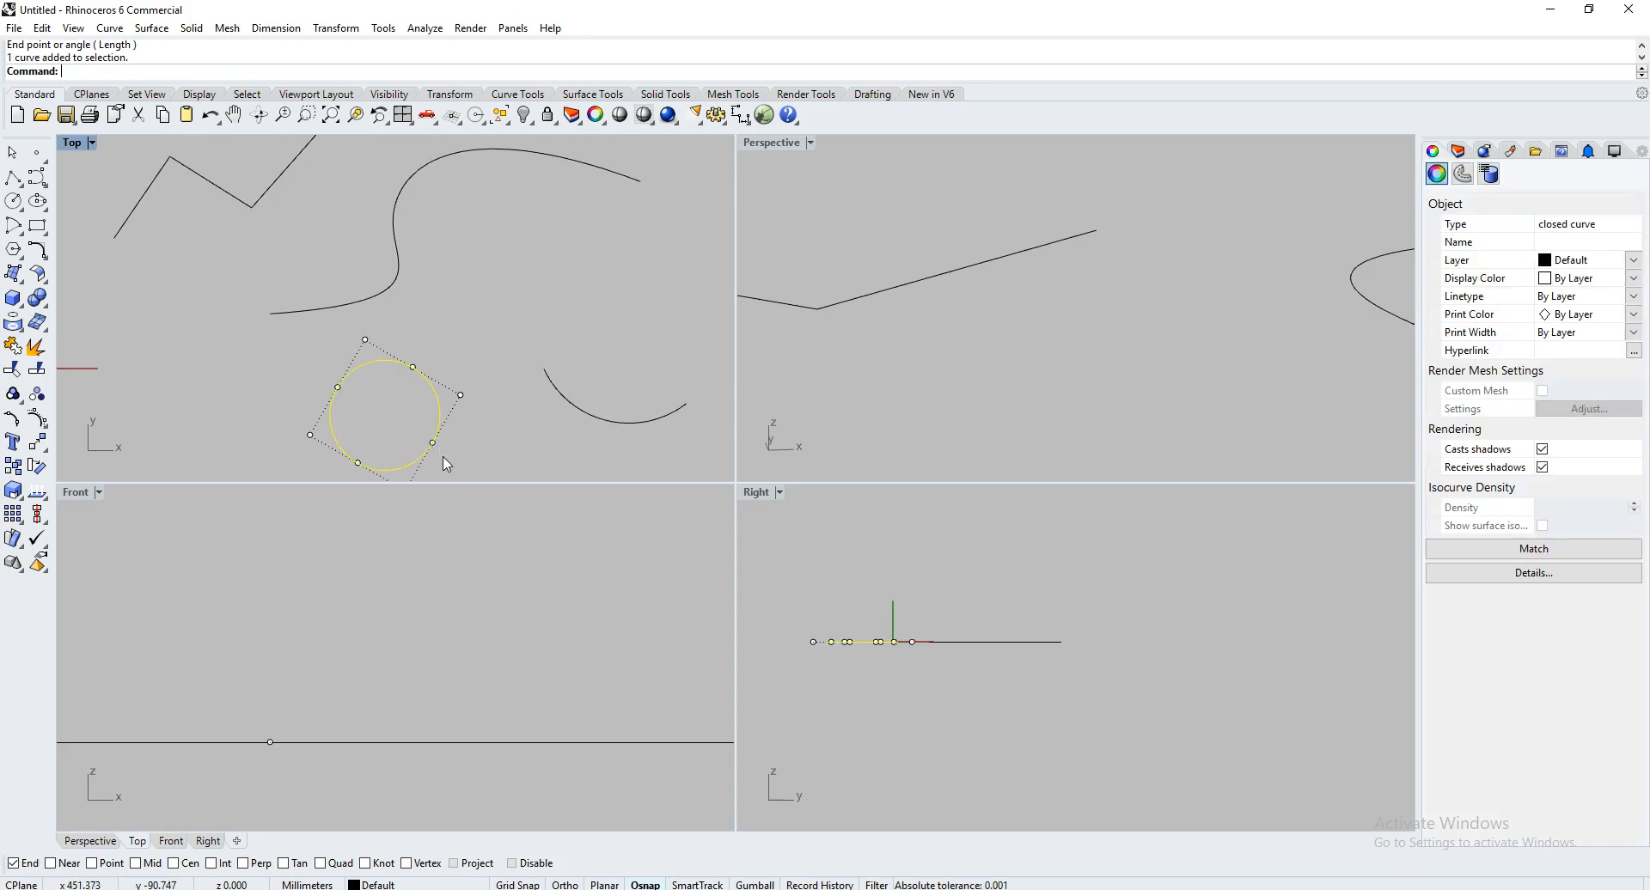
left_click(590, 416)
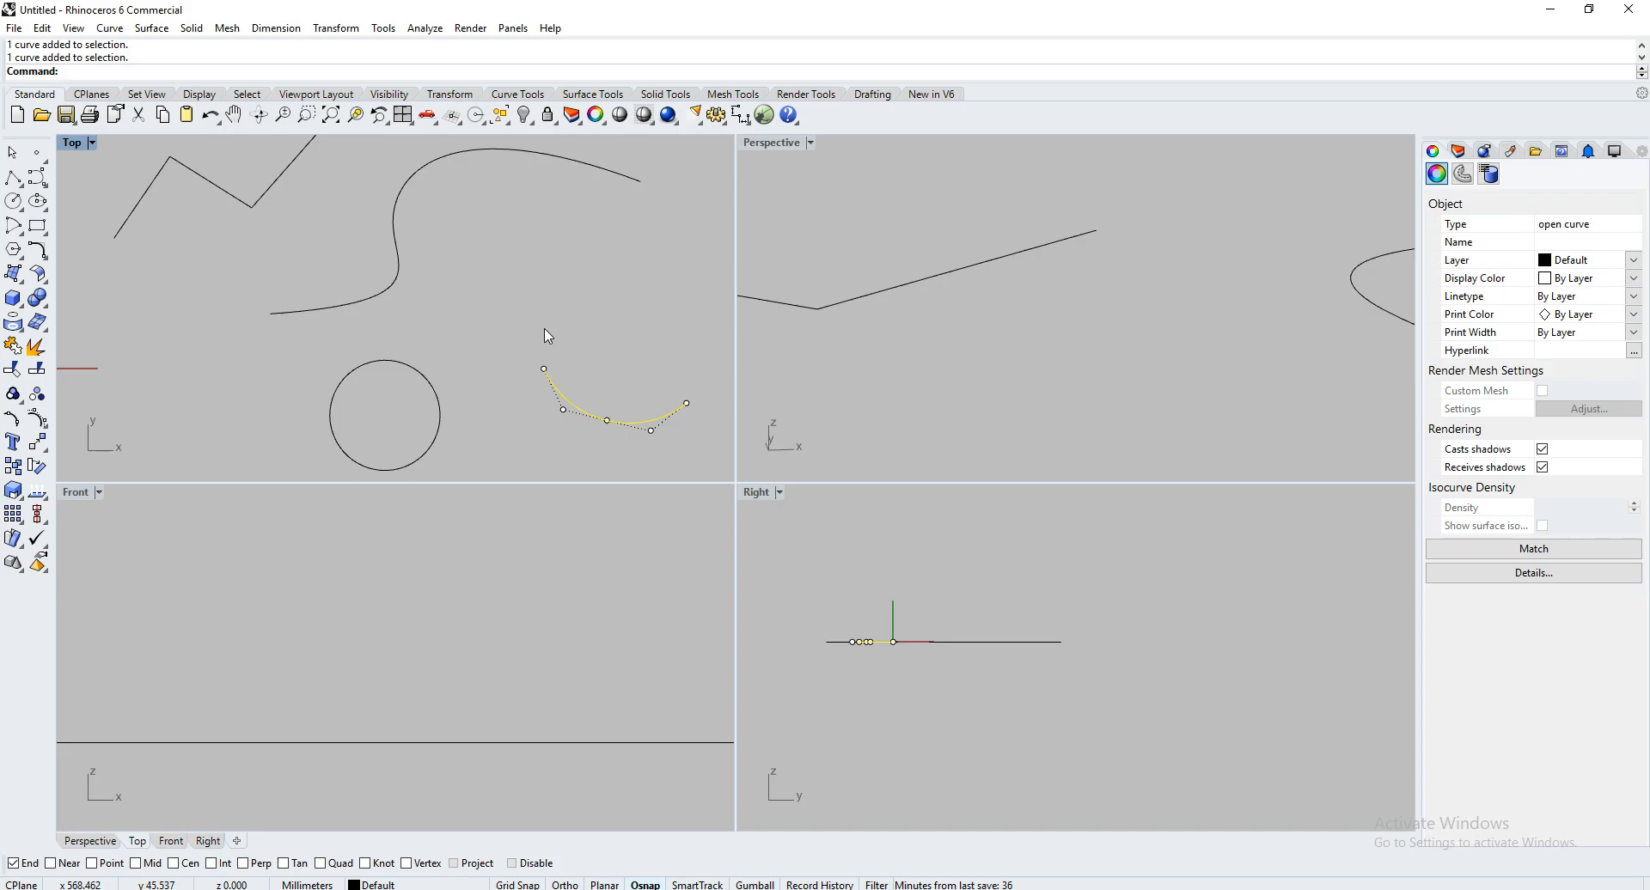
scroll(584, 381, "down", 2)
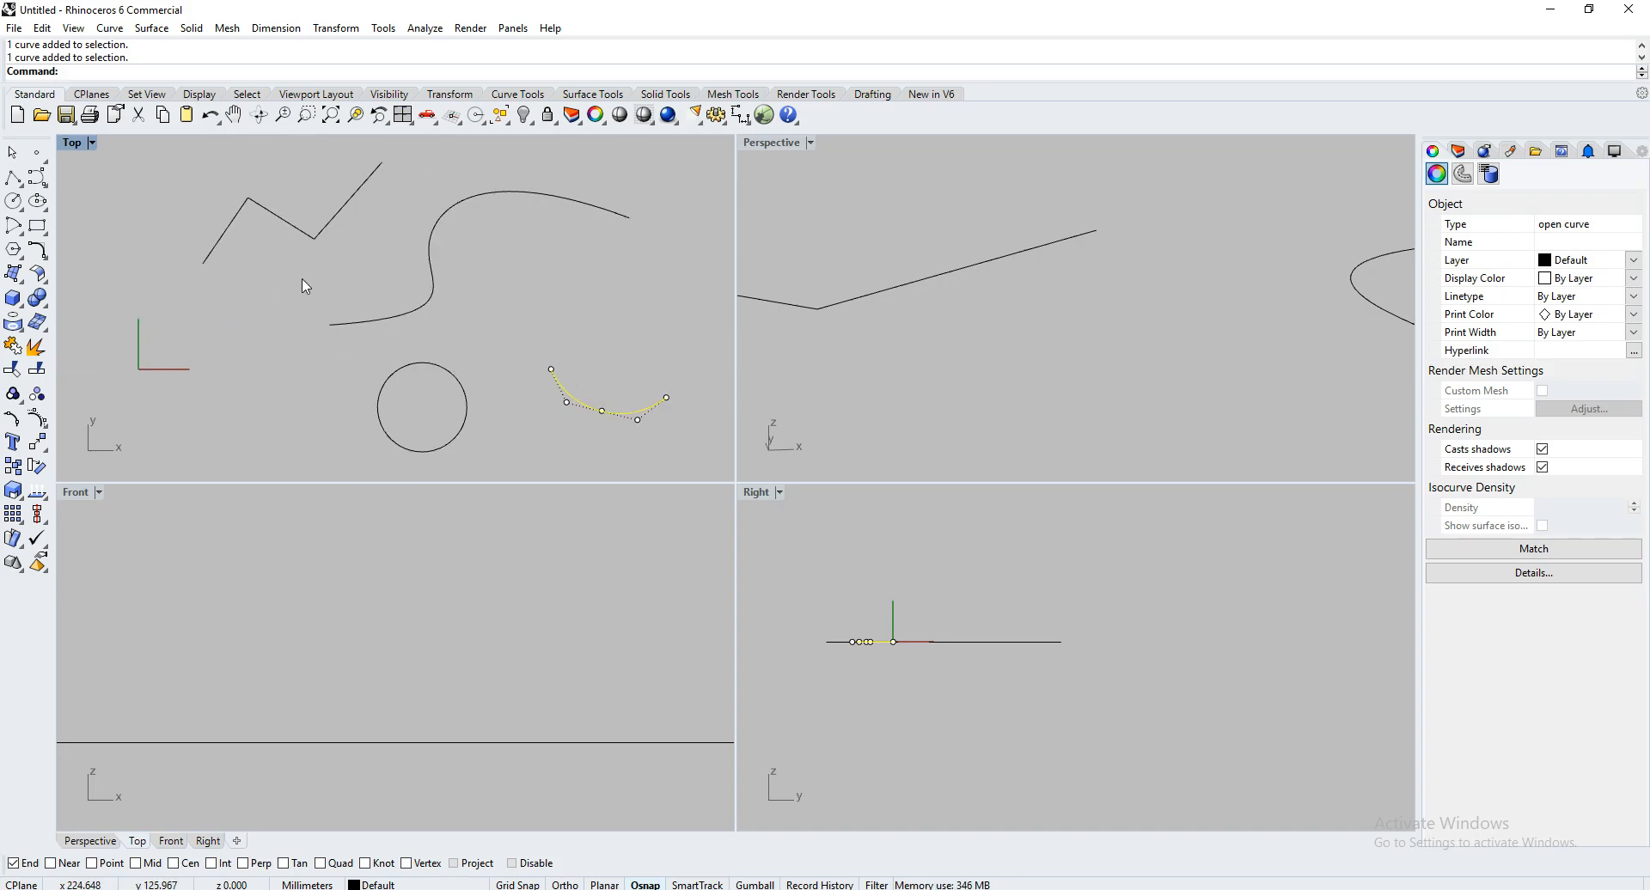
left_click(370, 287)
right_click_drag(429, 357, 420, 387)
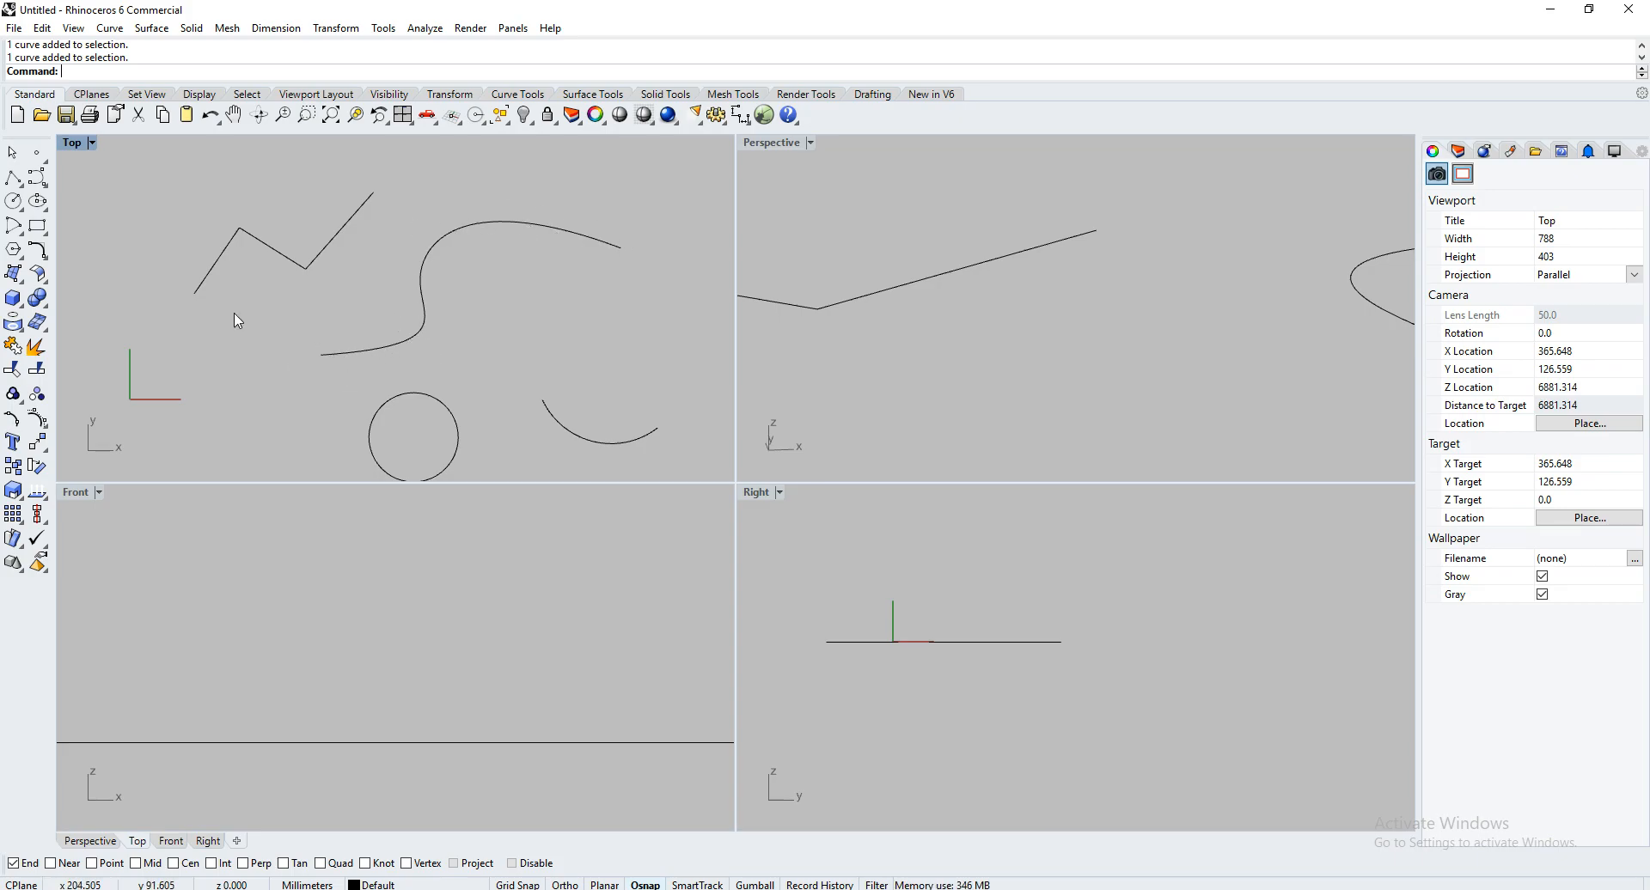
left_click(46, 182)
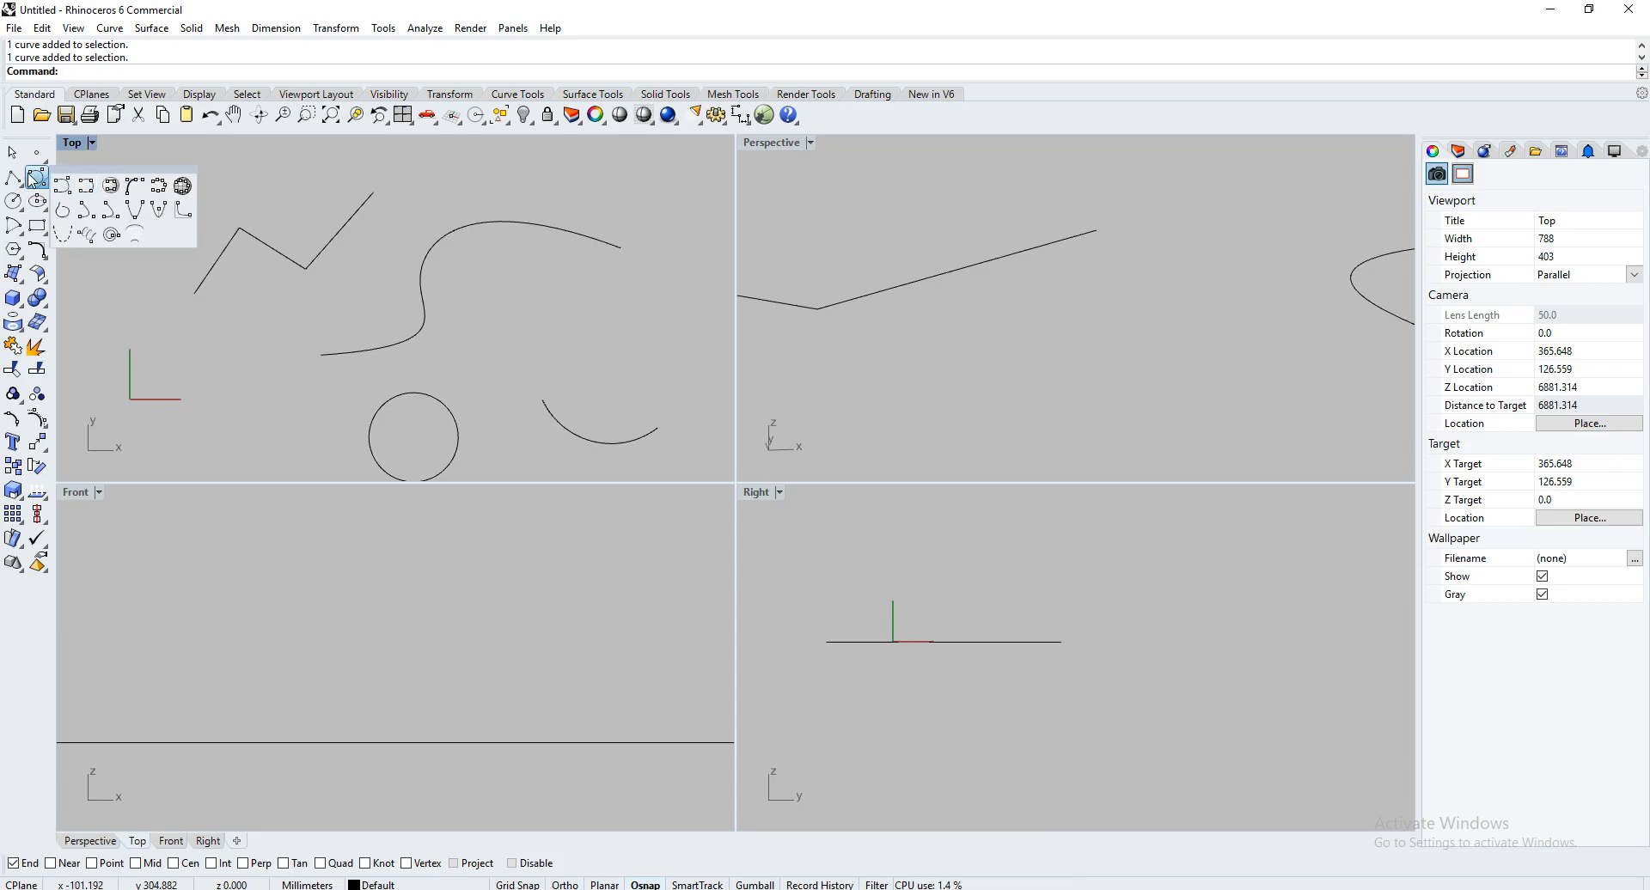
left_click(33, 179)
left_click(12, 179)
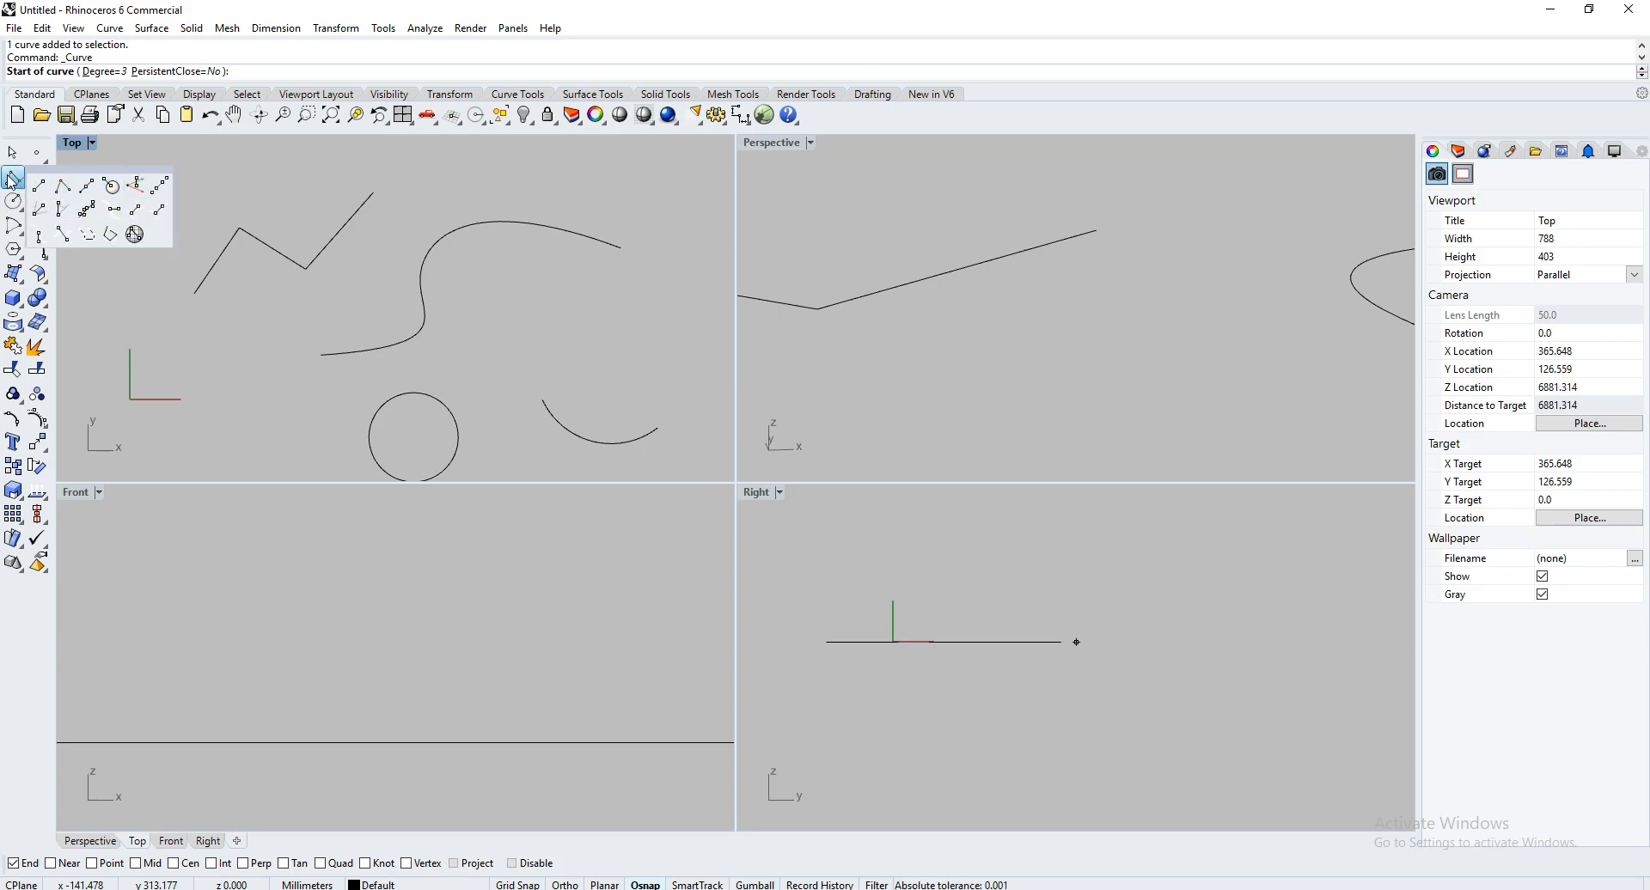
left_click(12, 178)
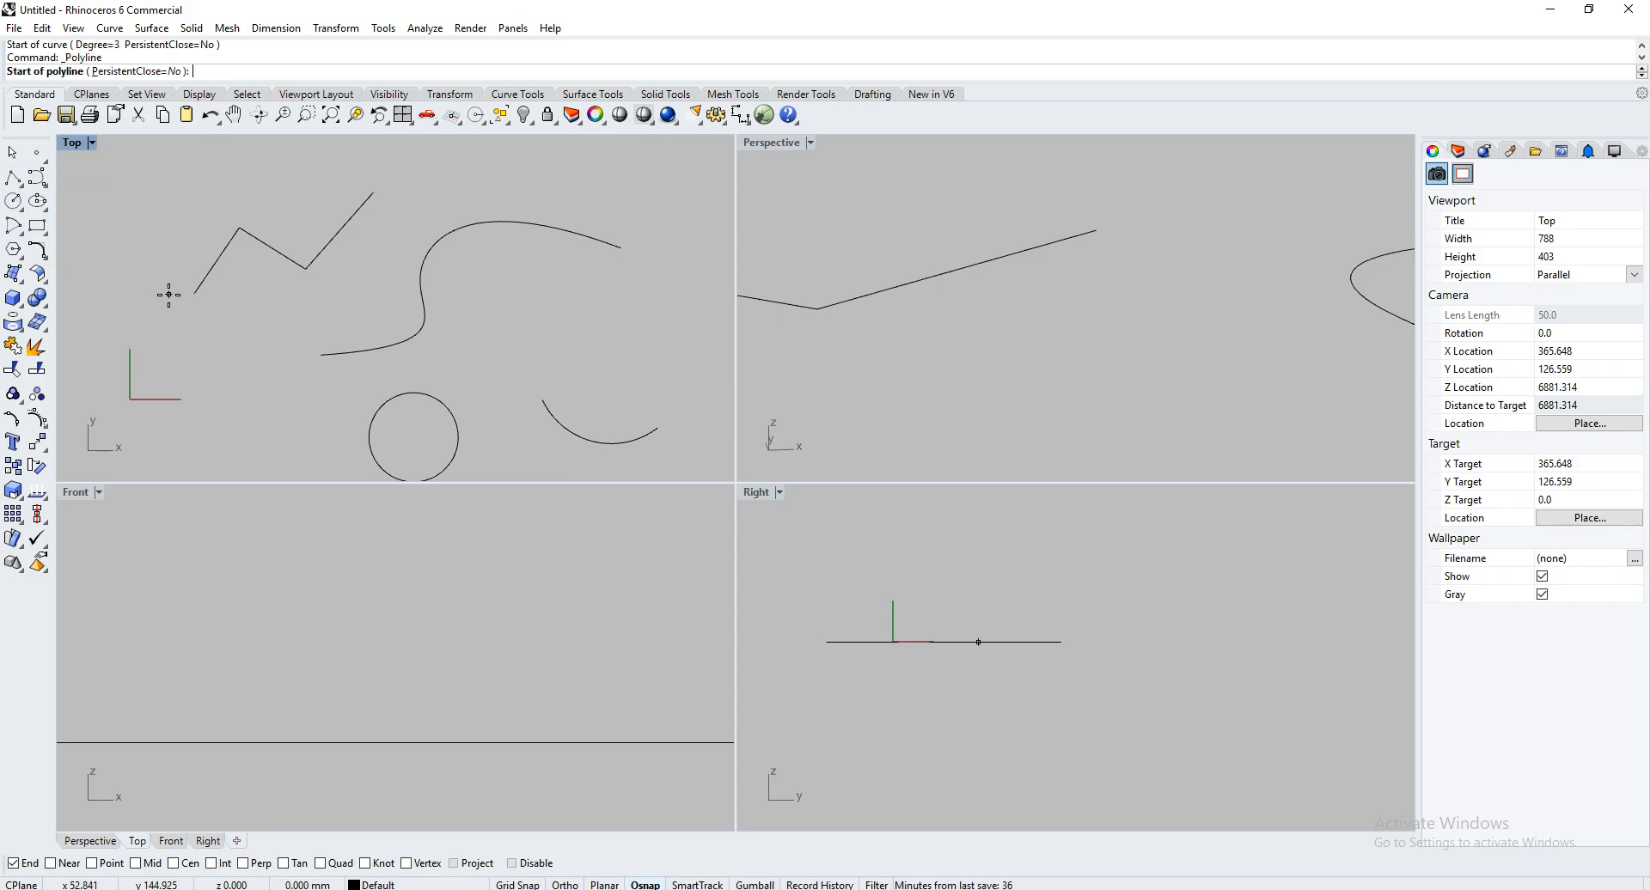
key("Escape")
right_click_drag(275, 431, 257, 409)
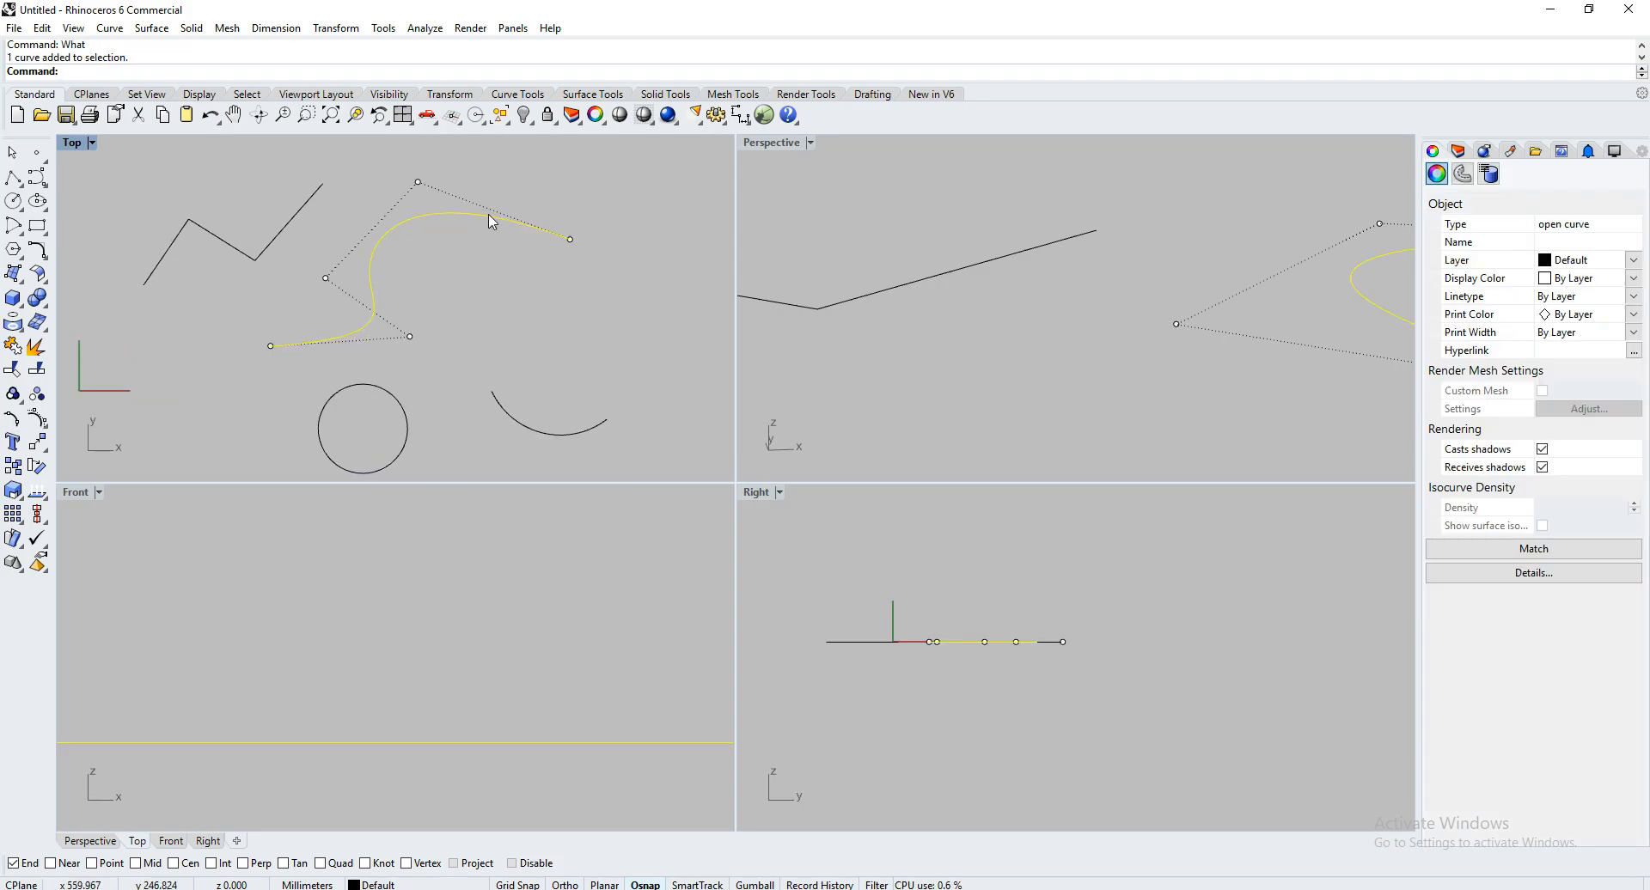
Maximize the Top view and draw a long wavy degree 3 control point curve with nine points above the other curves
right_click_drag(547, 221, 518, 243)
double_click(63, 141)
scroll(165, 507, "down", 8)
left_click(37, 177)
left_click(184, 178)
left_click(220, 338)
left_click(358, 337)
left_click(427, 201)
left_click(568, 205)
left_click(658, 256)
left_click(686, 340)
left_click(809, 432)
left_click(943, 429)
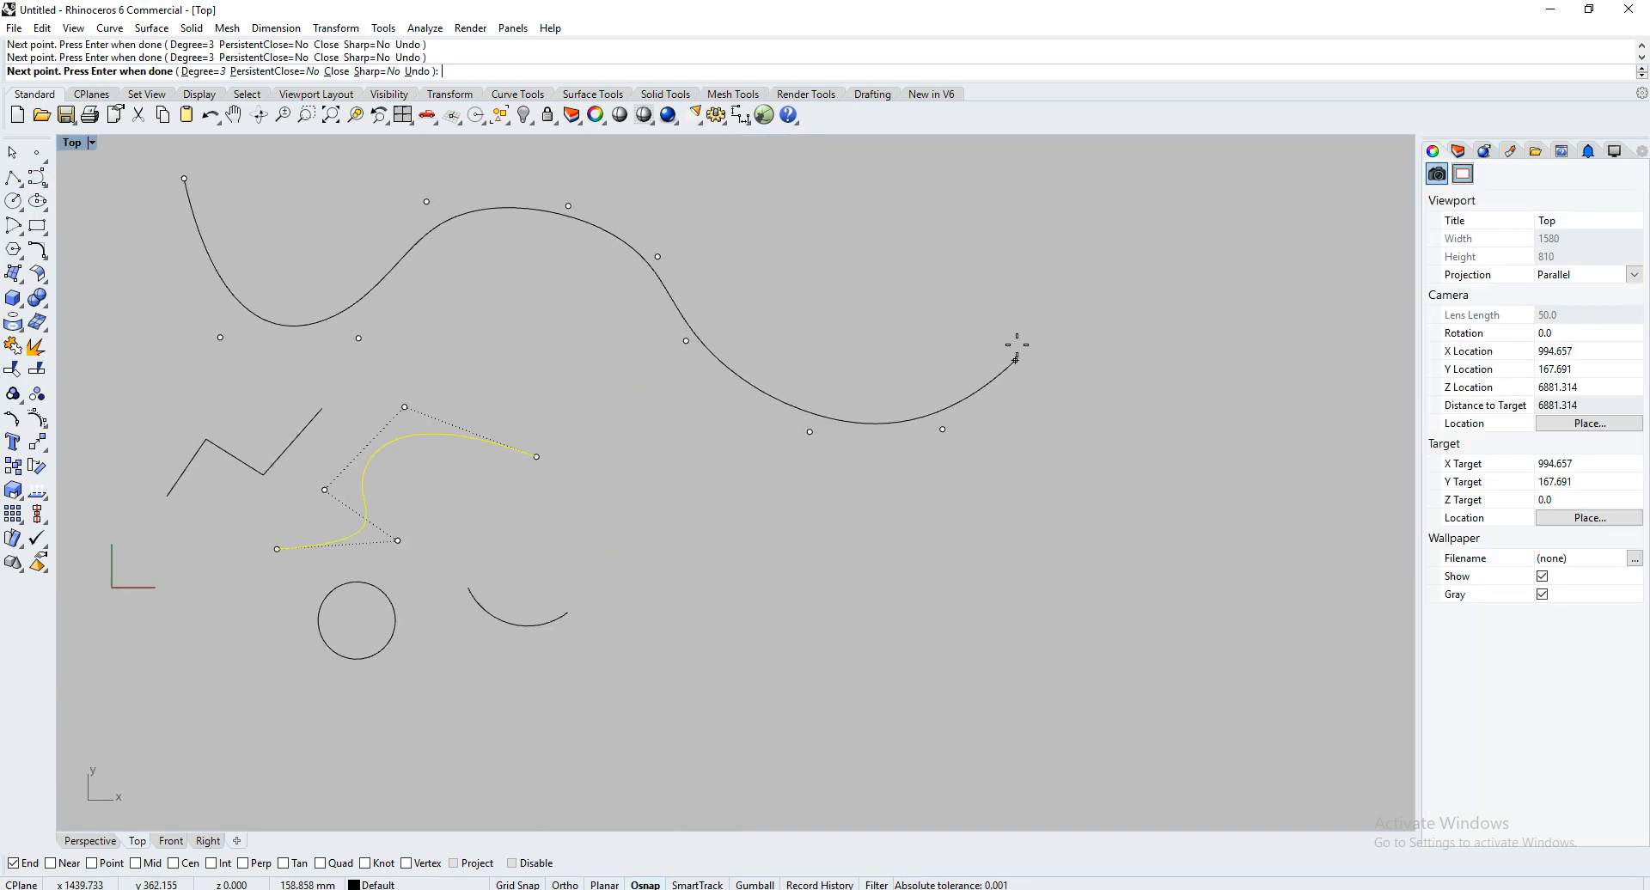
key("Return")
left_click(680, 318)
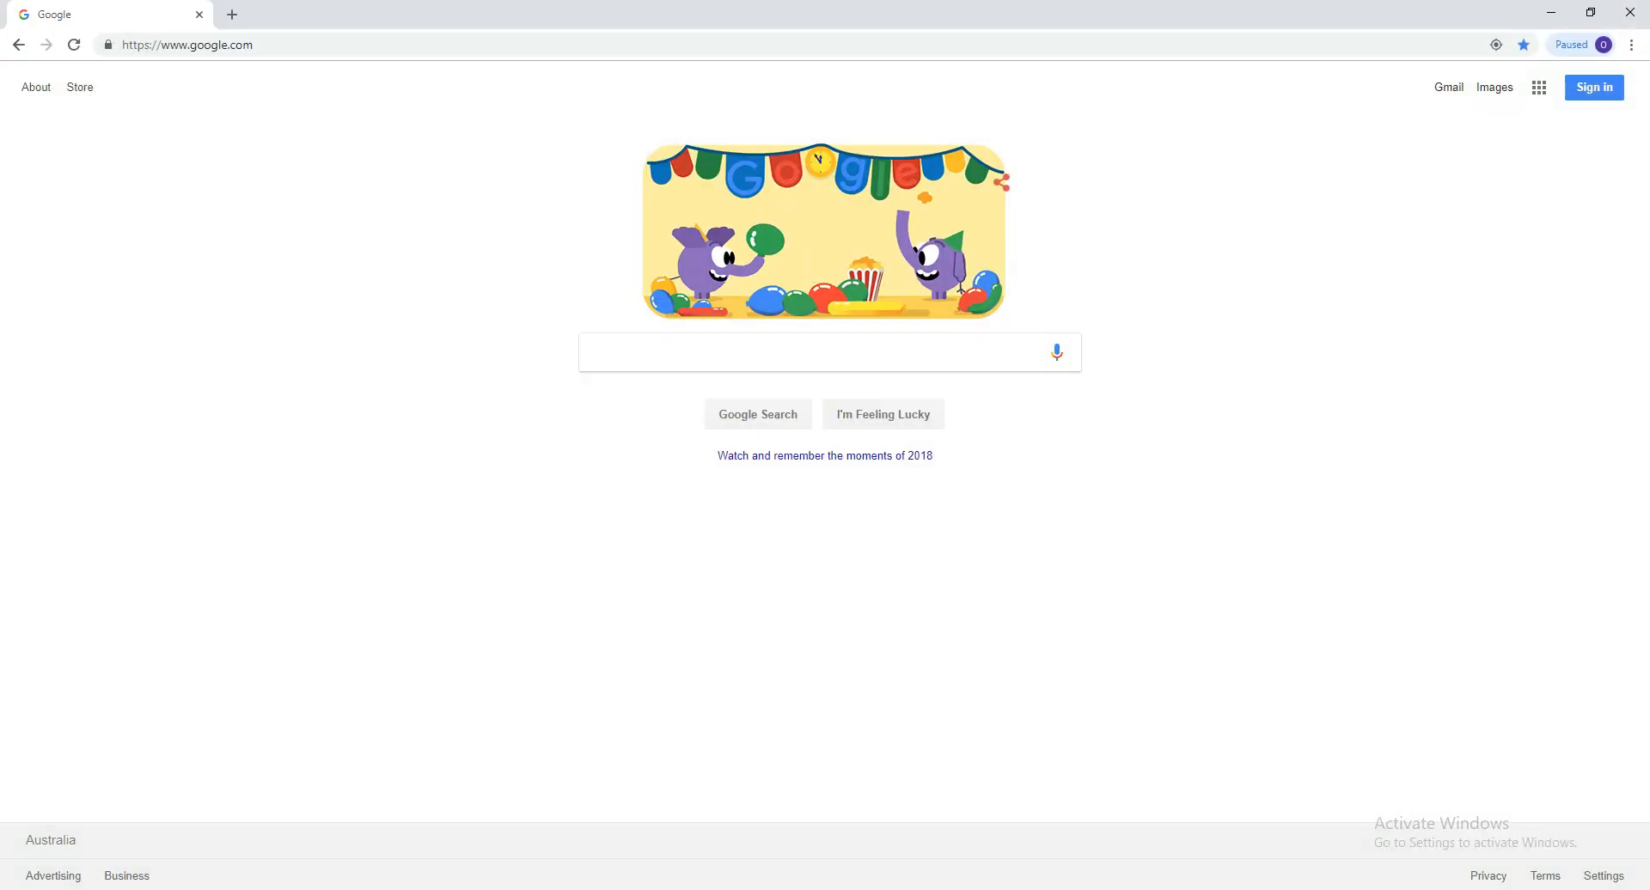
Search Google in the browser for "nurbs" and highlight the heading "Non-uniform rational B-spline"
left_click(638, 361)
type("nurbs")
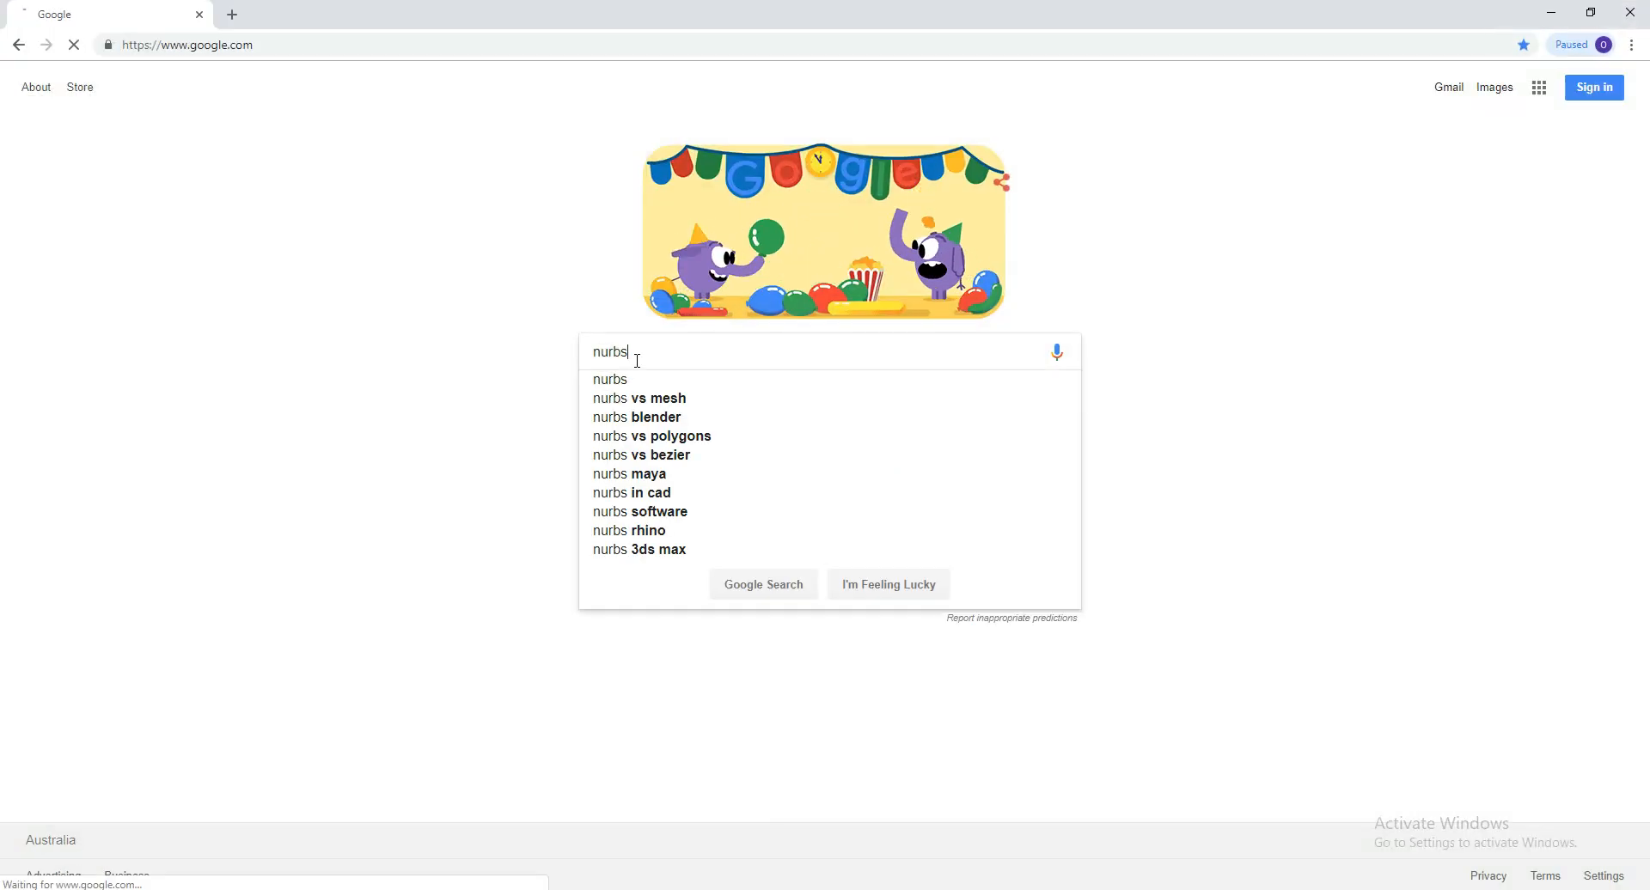
key("Return")
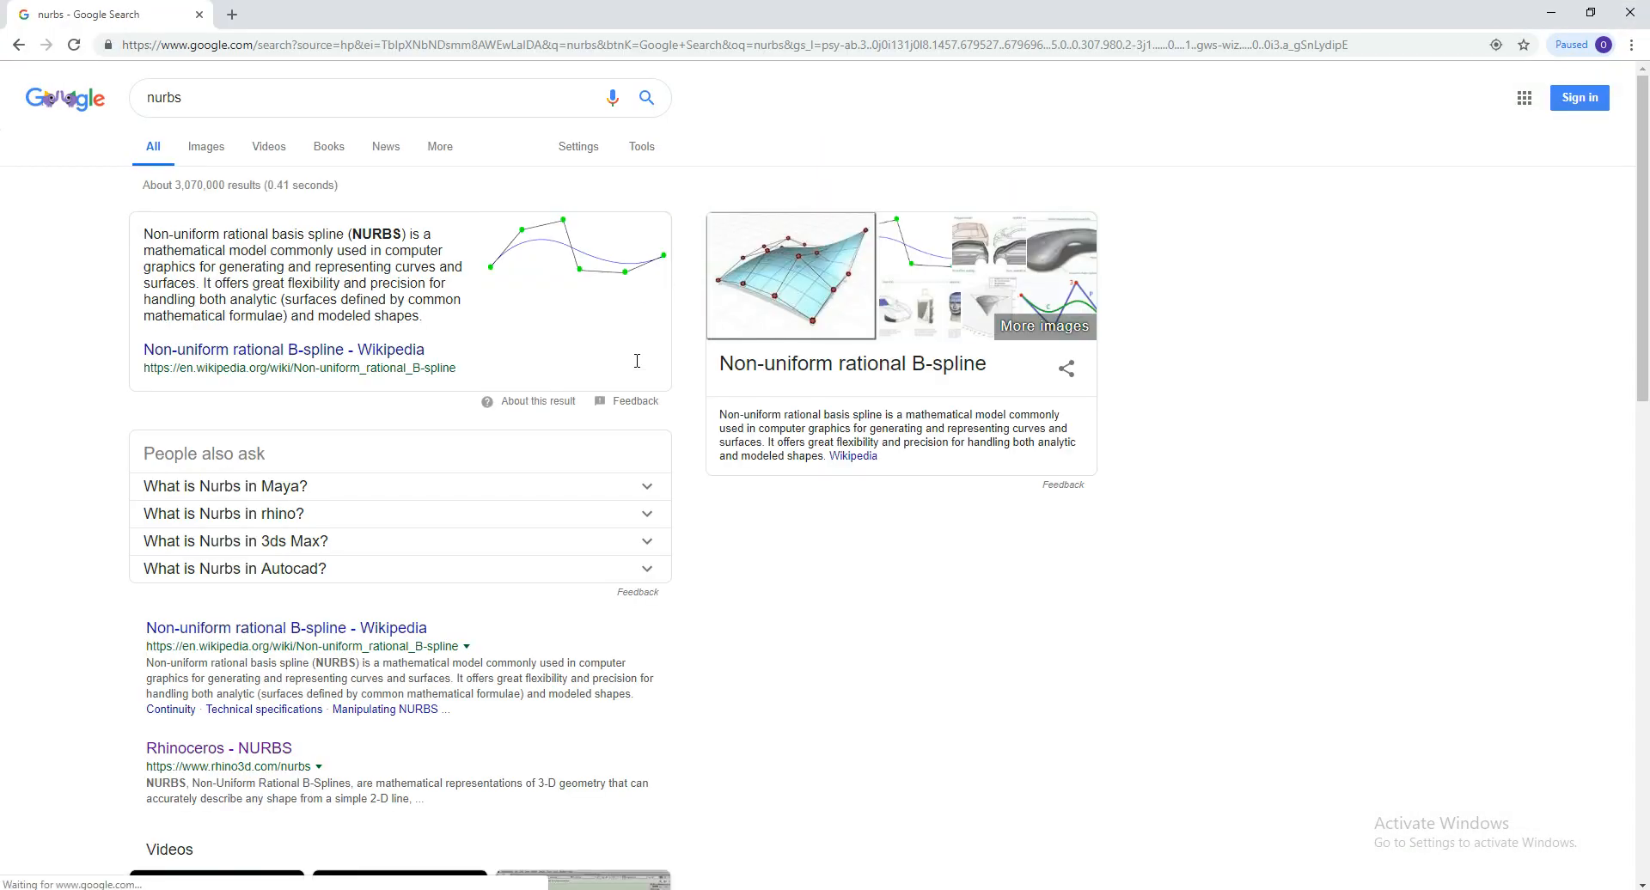
left_click_drag(727, 362, 997, 370)
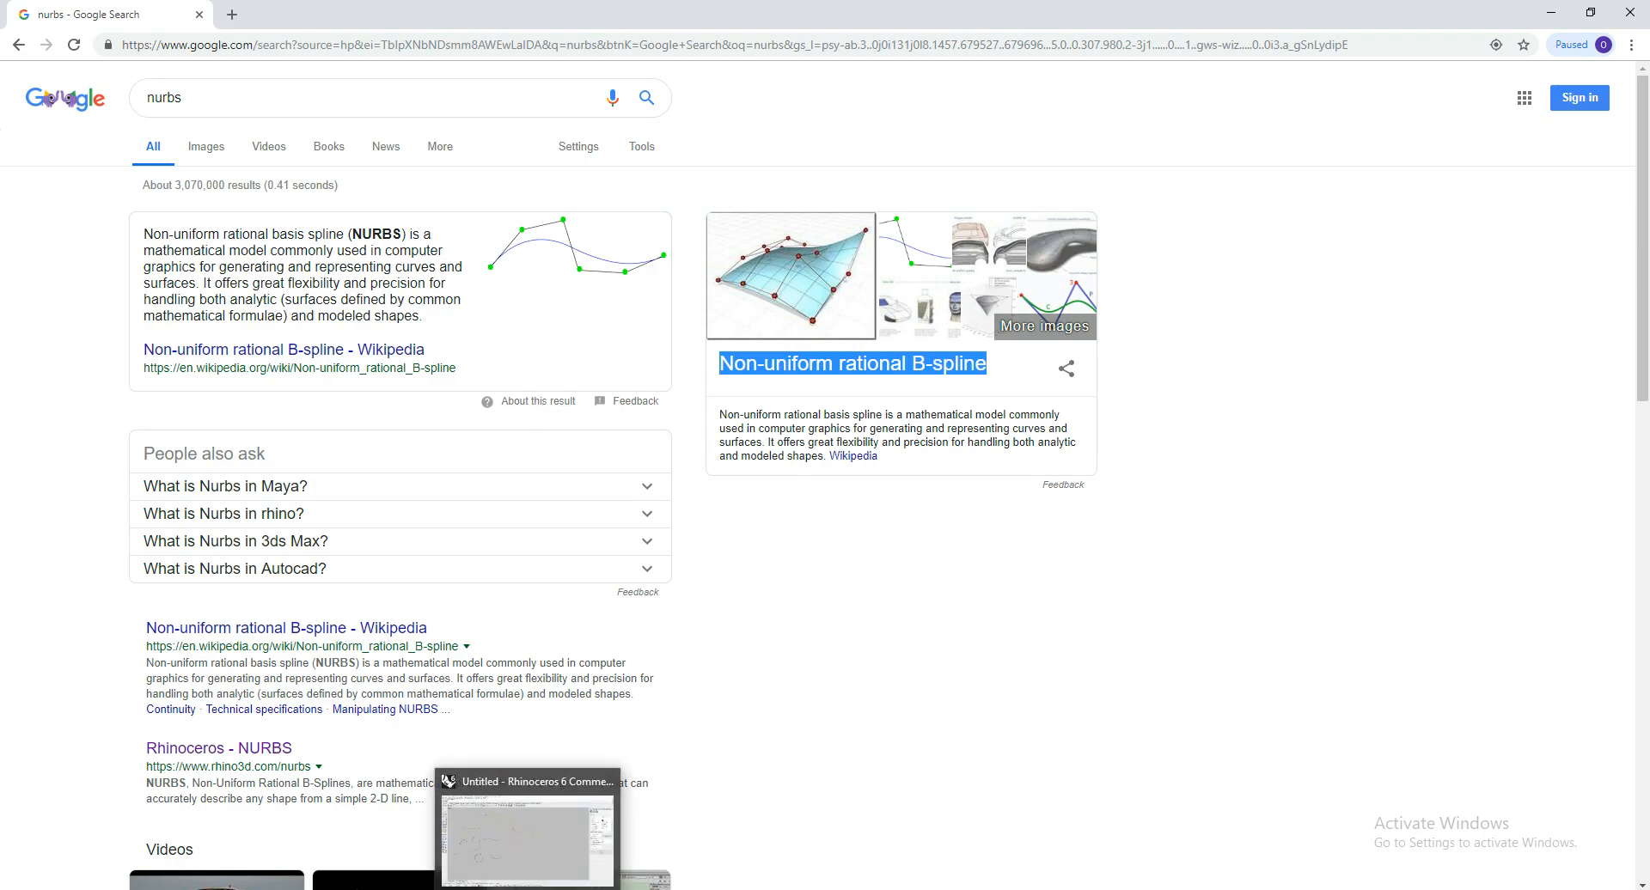
Switch back to Rhino and examine how the long wavy curve follows its control points
left_click(530, 886)
right_click_drag(432, 292, 590, 379)
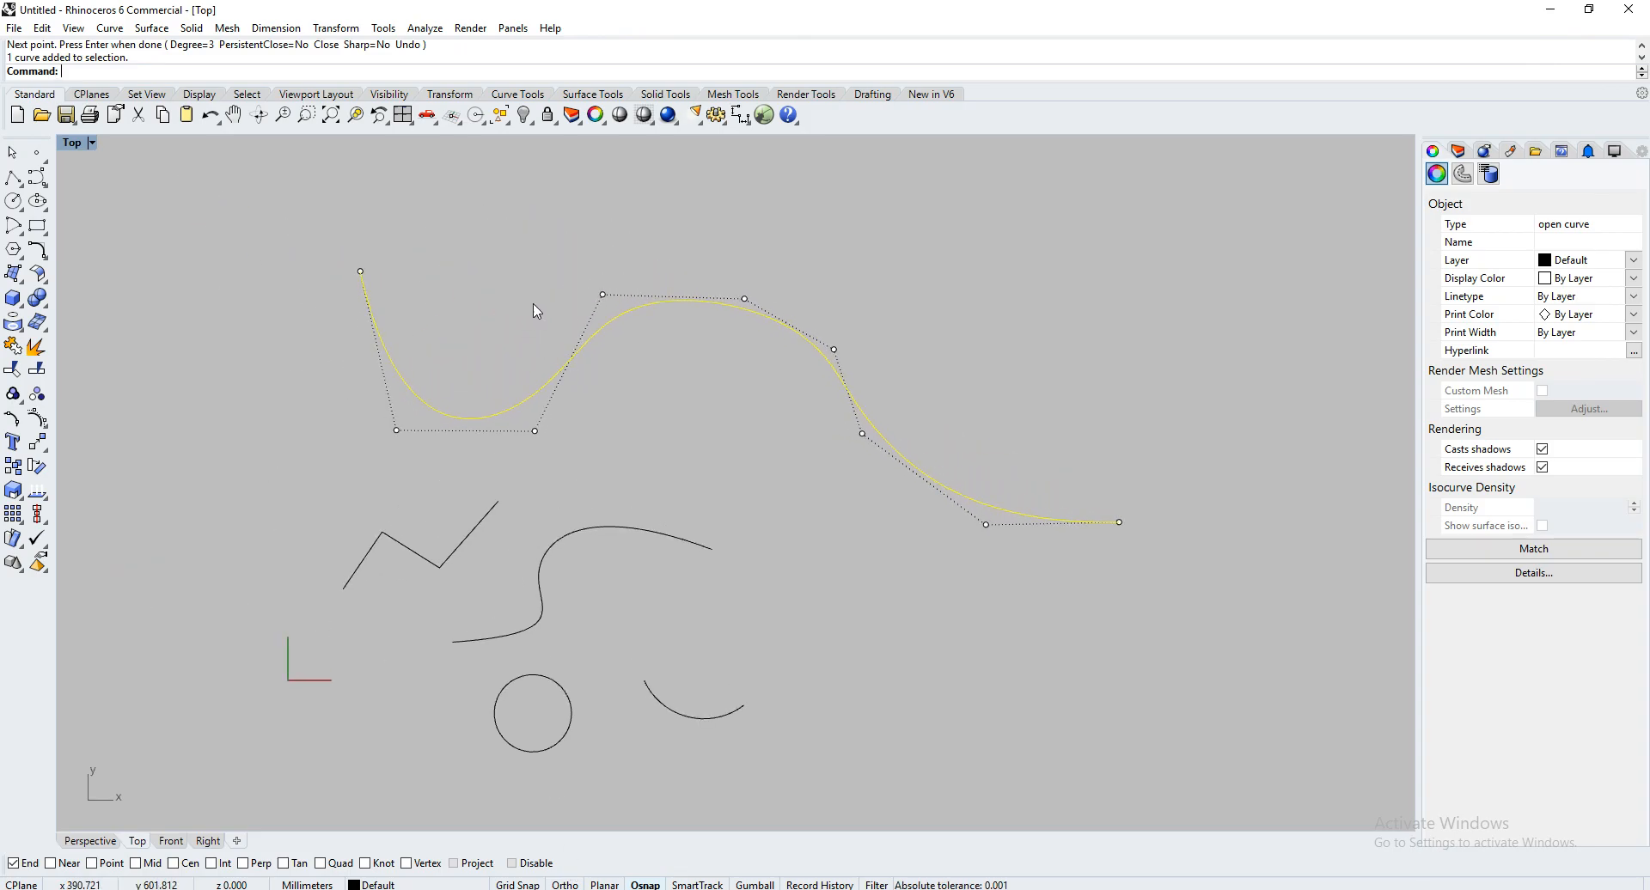
scroll(545, 342, "up", 2)
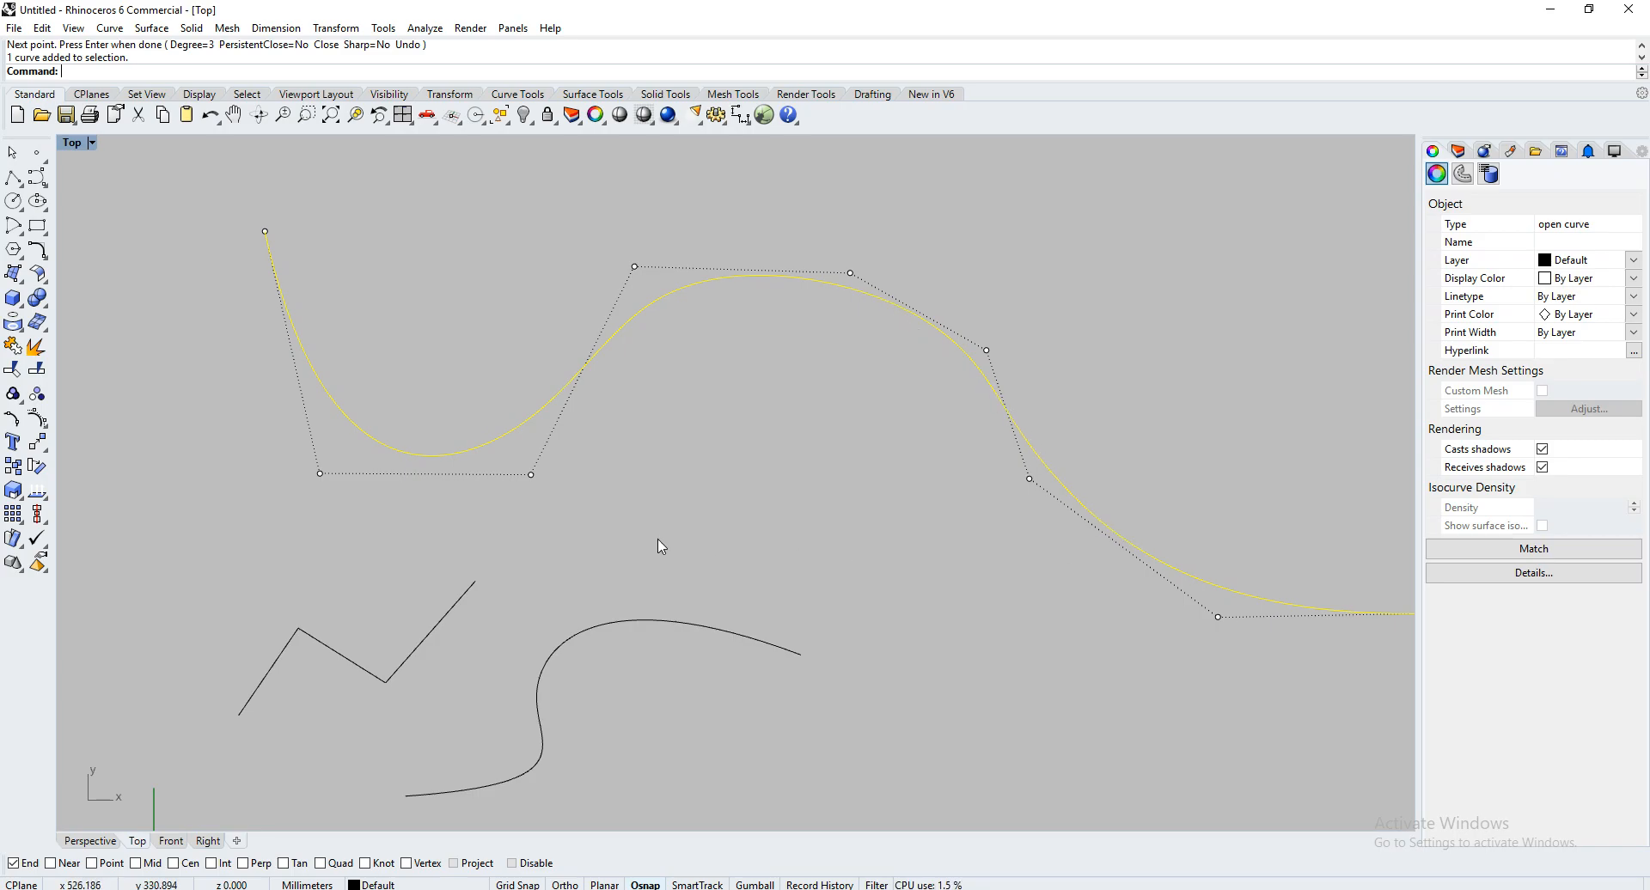
key("Escape")
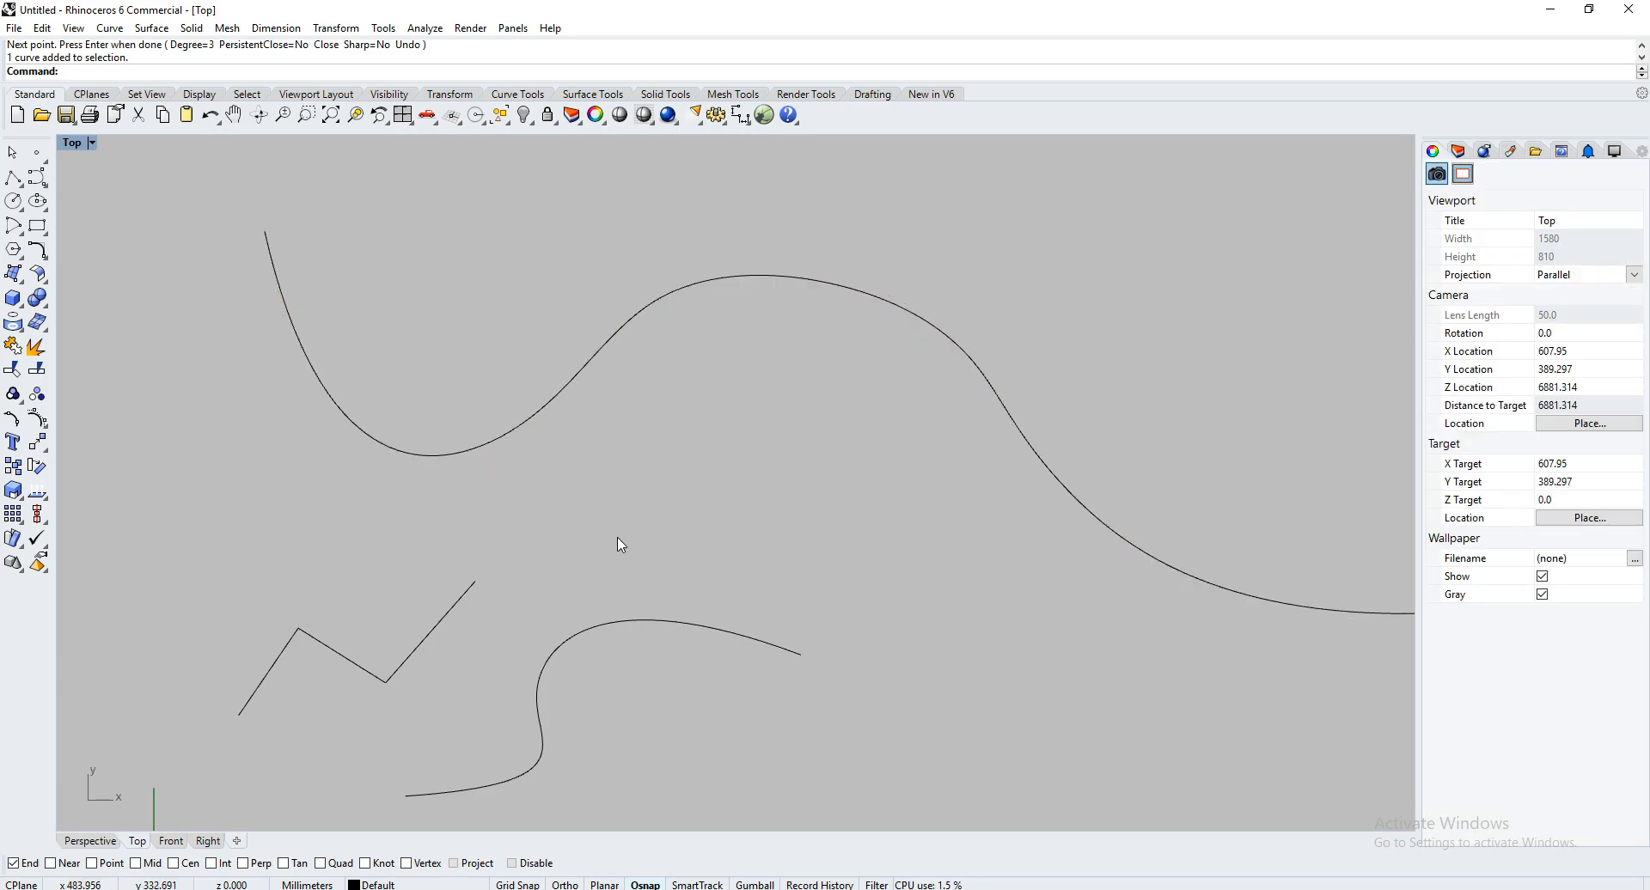
scroll(474, 344, "down", 4)
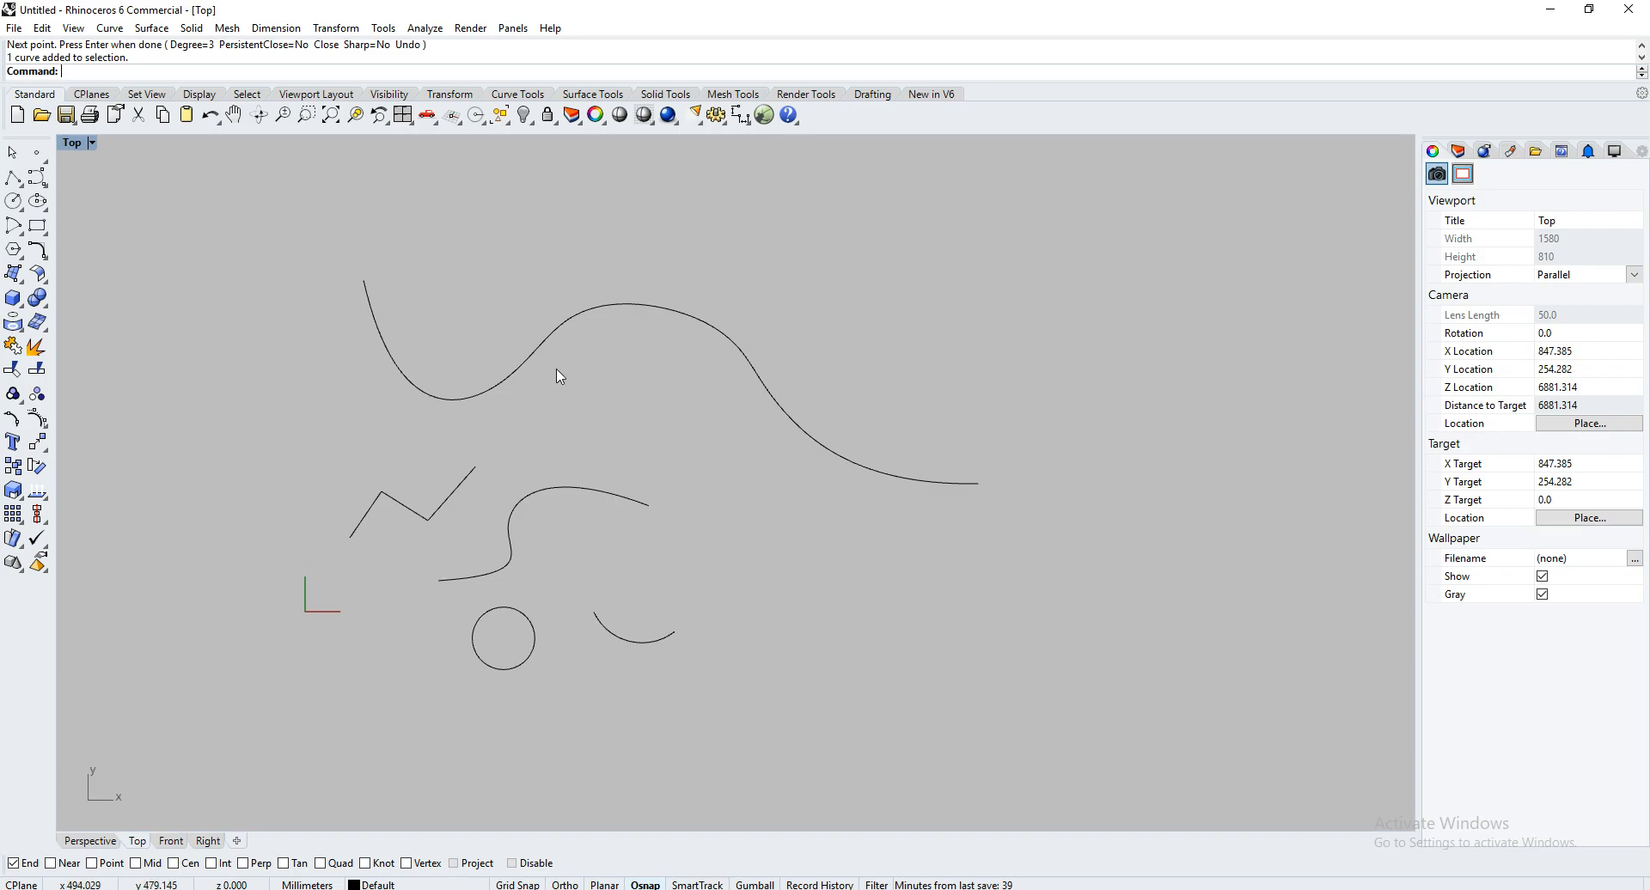
Reshape the long wavy curve by moving its third control point down and its fourth and fifth up to exaggerate the waves
left_click(548, 340)
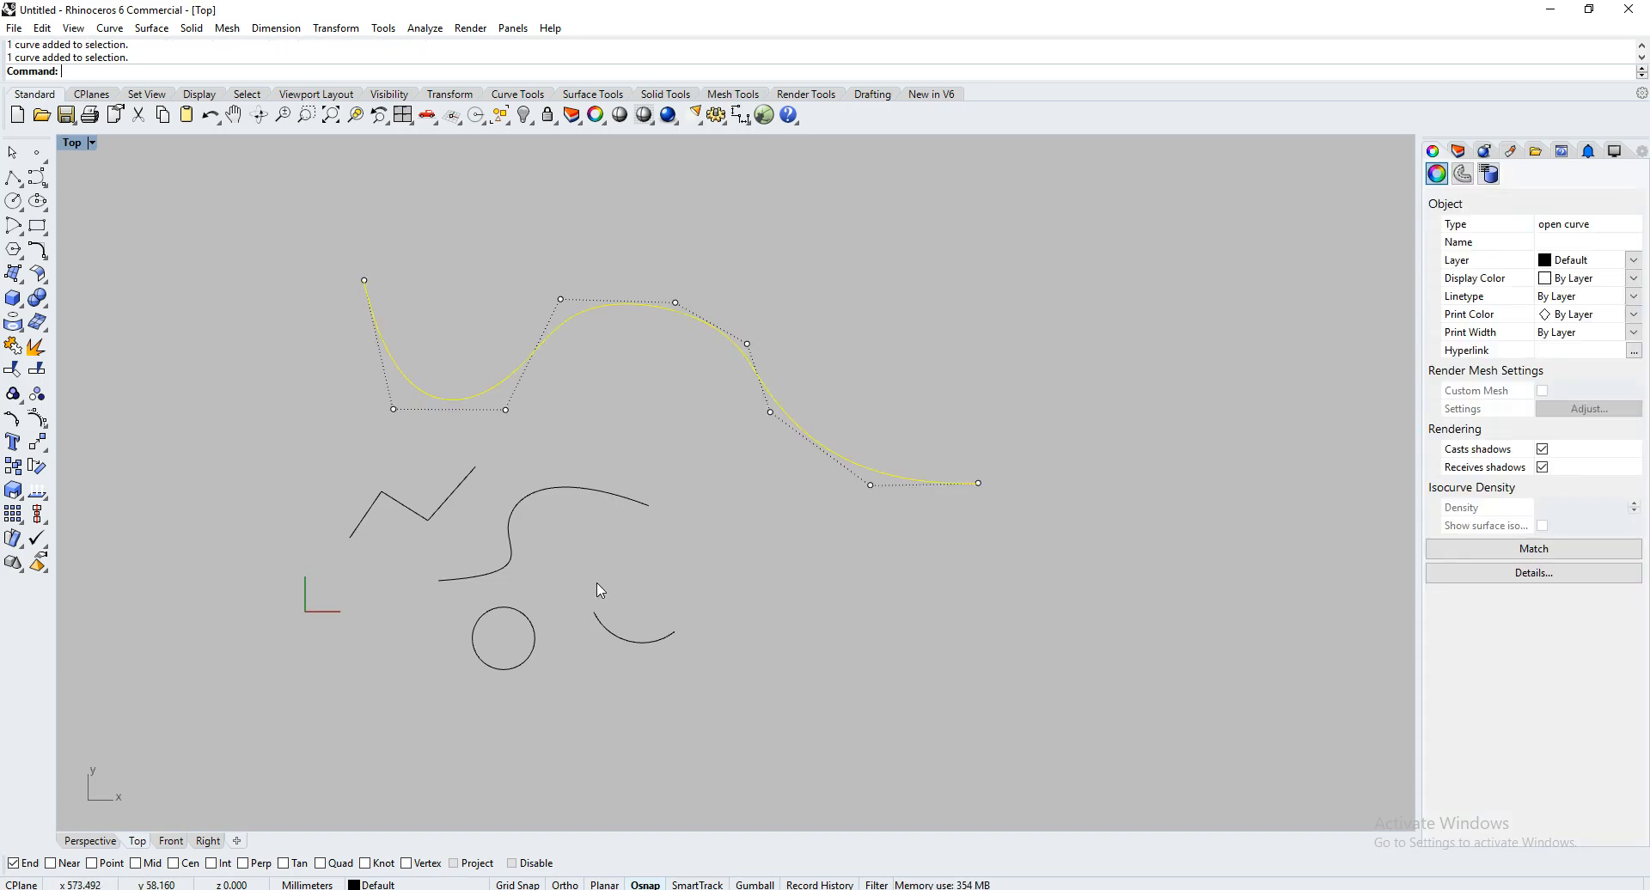
left_click_drag(504, 408, 635, 464)
left_click(561, 299)
left_click_drag(561, 299, 589, 214)
left_click_drag(678, 303, 764, 245)
Move the polyline's two middle vertices outward to widen its zigzag
left_click(430, 519)
left_click_drag(427, 520, 468, 557)
left_click_drag(381, 492, 322, 446)
key("Escape")
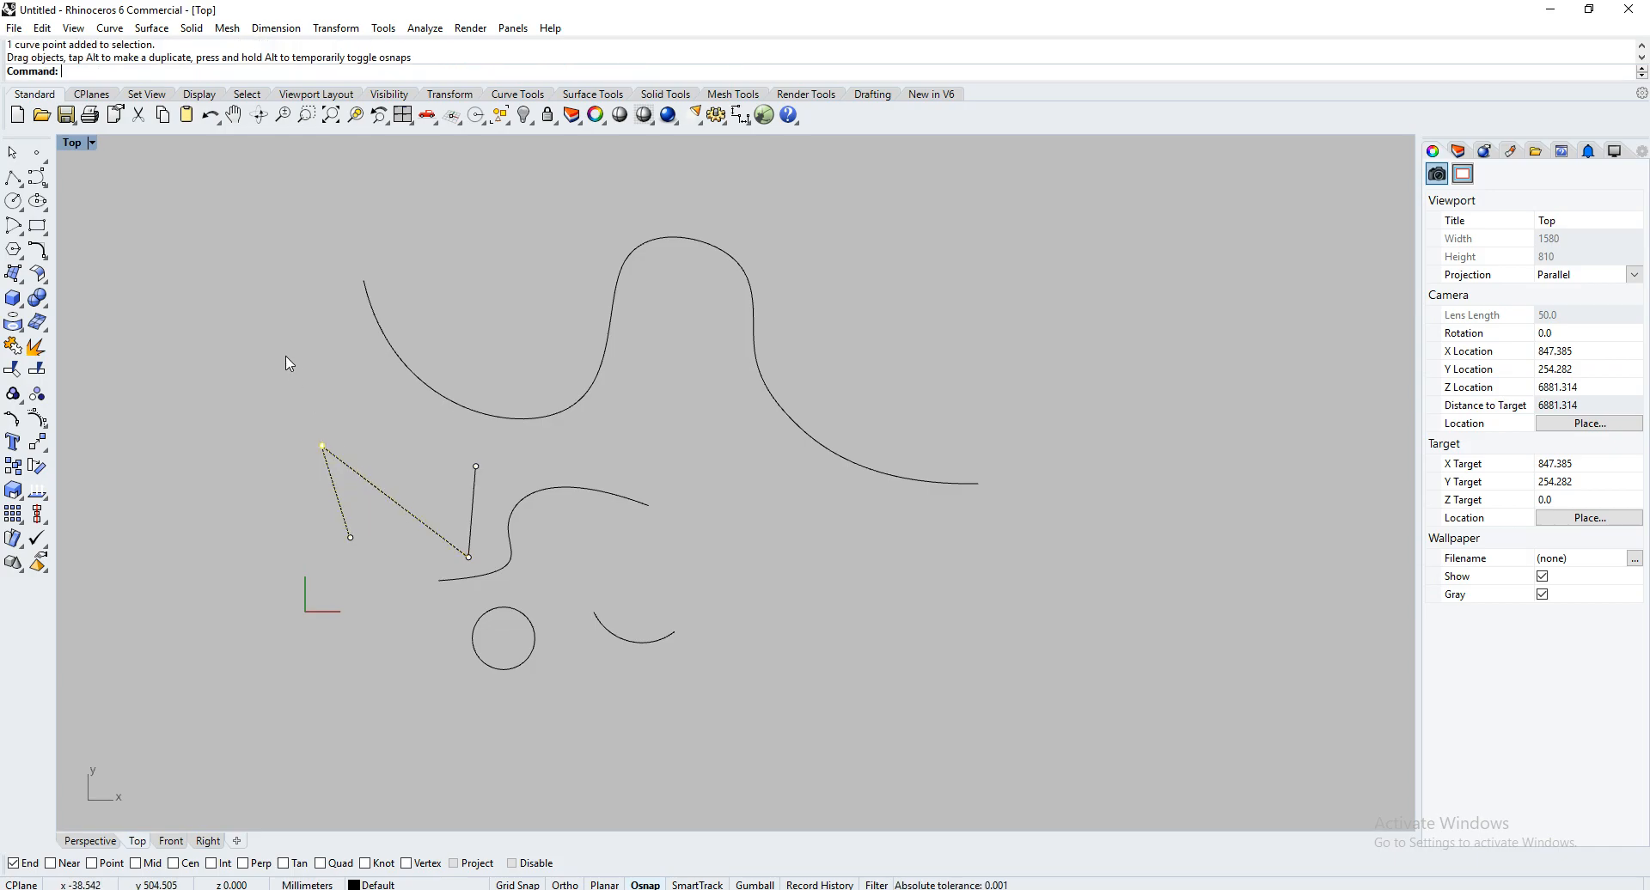
Delete the polyline's lower middle vertex so that only two segments are left
left_click(473, 501)
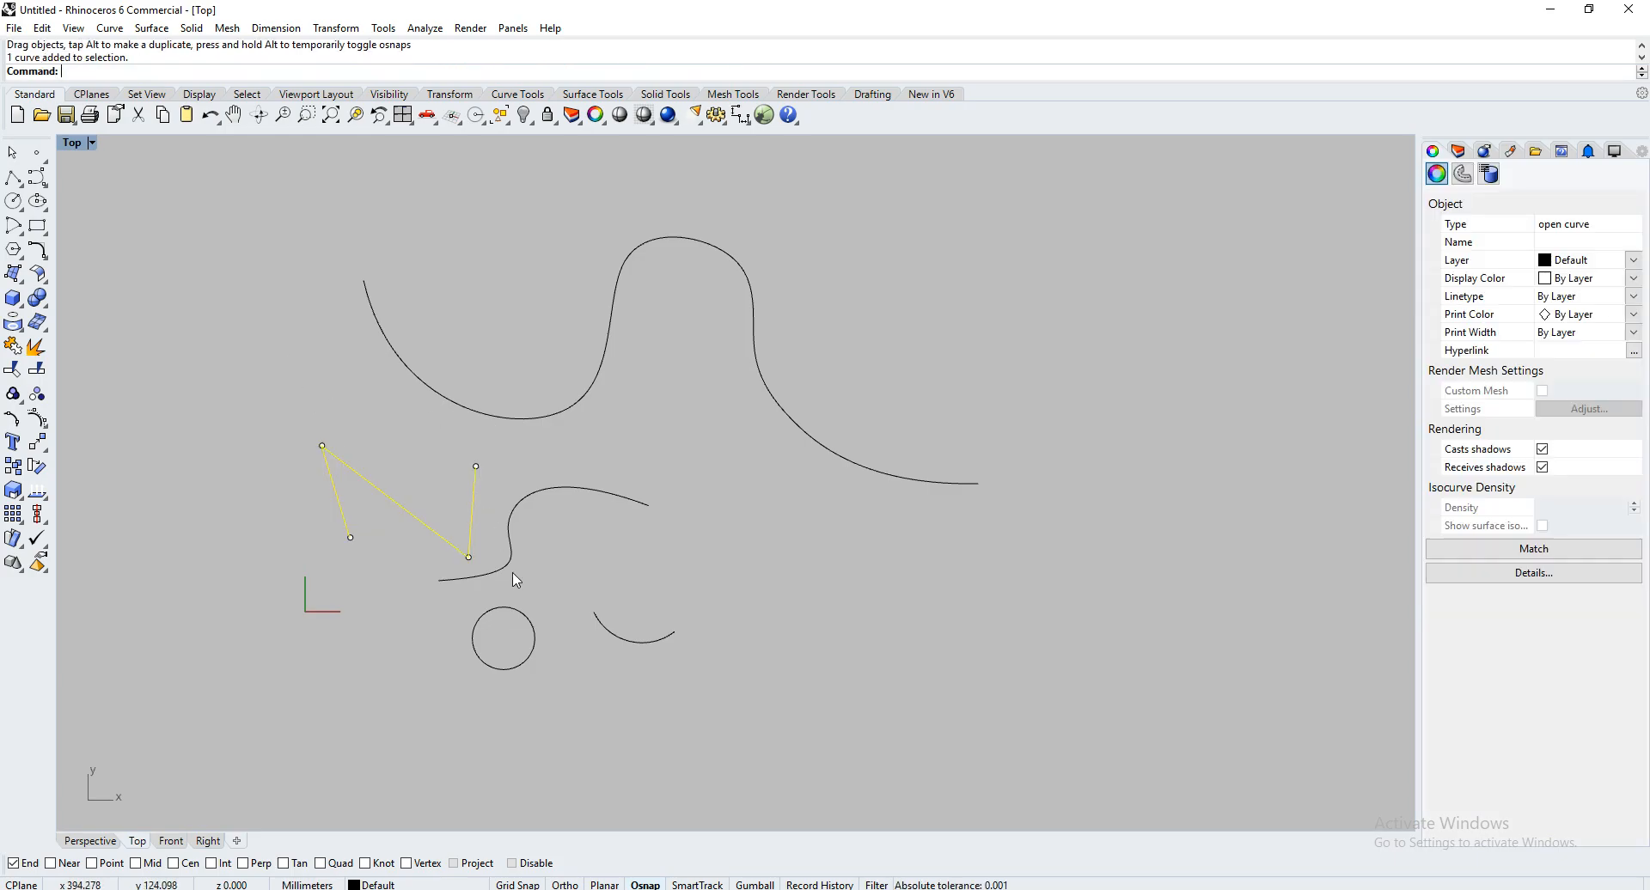
left_click(469, 557)
key("Delete")
Delete the third and second control points of the long wavy curve to simplify its starting portion
left_click(528, 416)
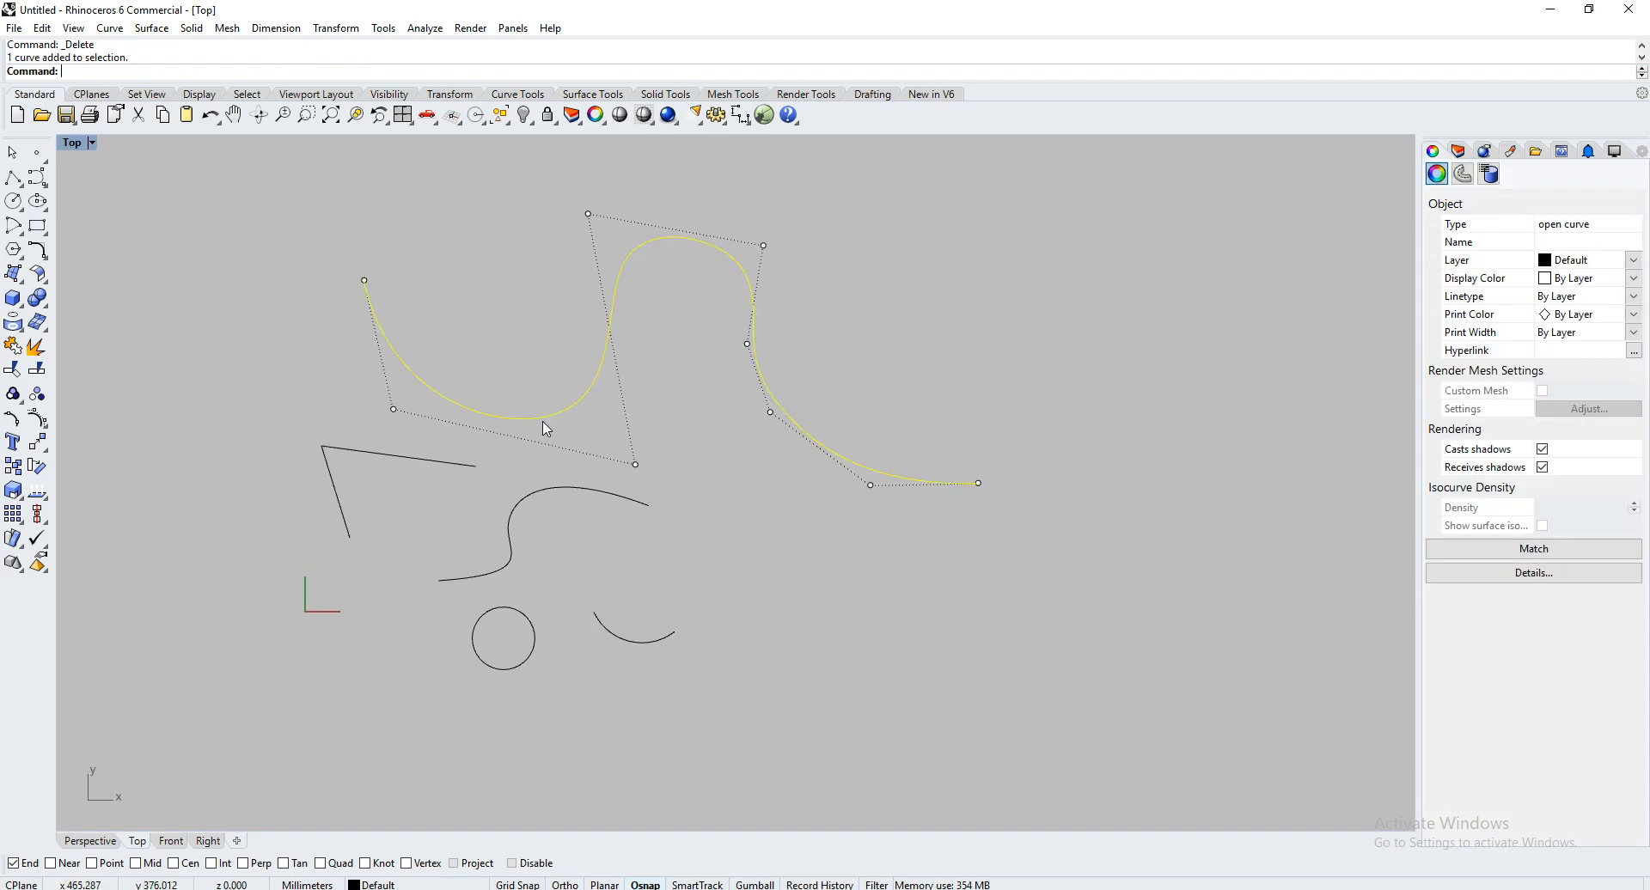
left_click(638, 465)
key("Delete")
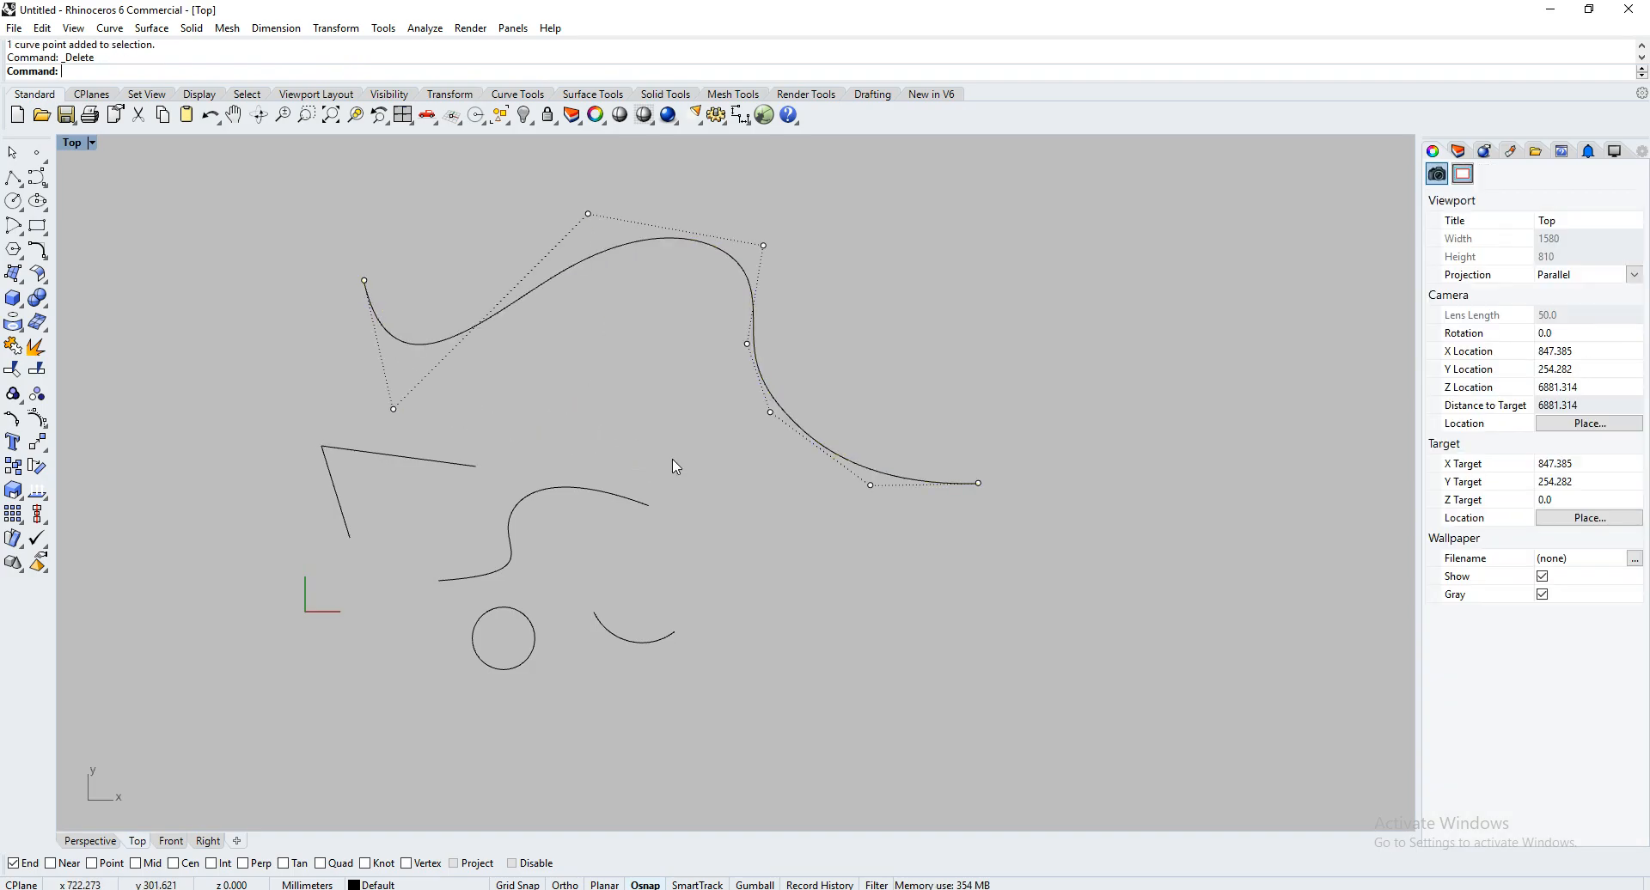
key("Escape")
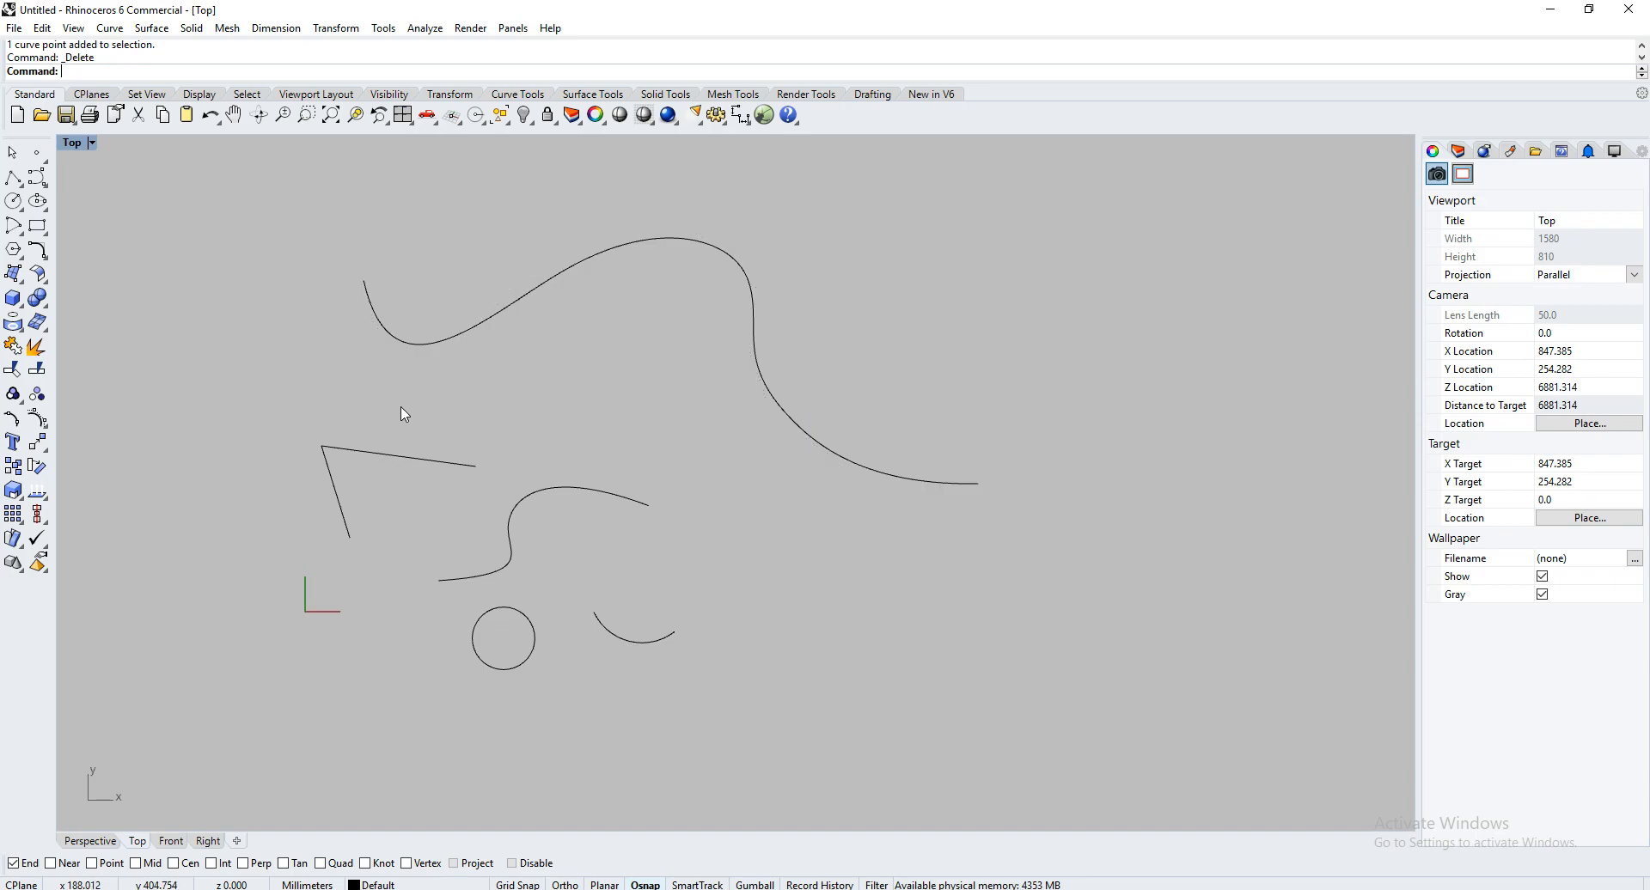
left_click(402, 339)
left_click(395, 410)
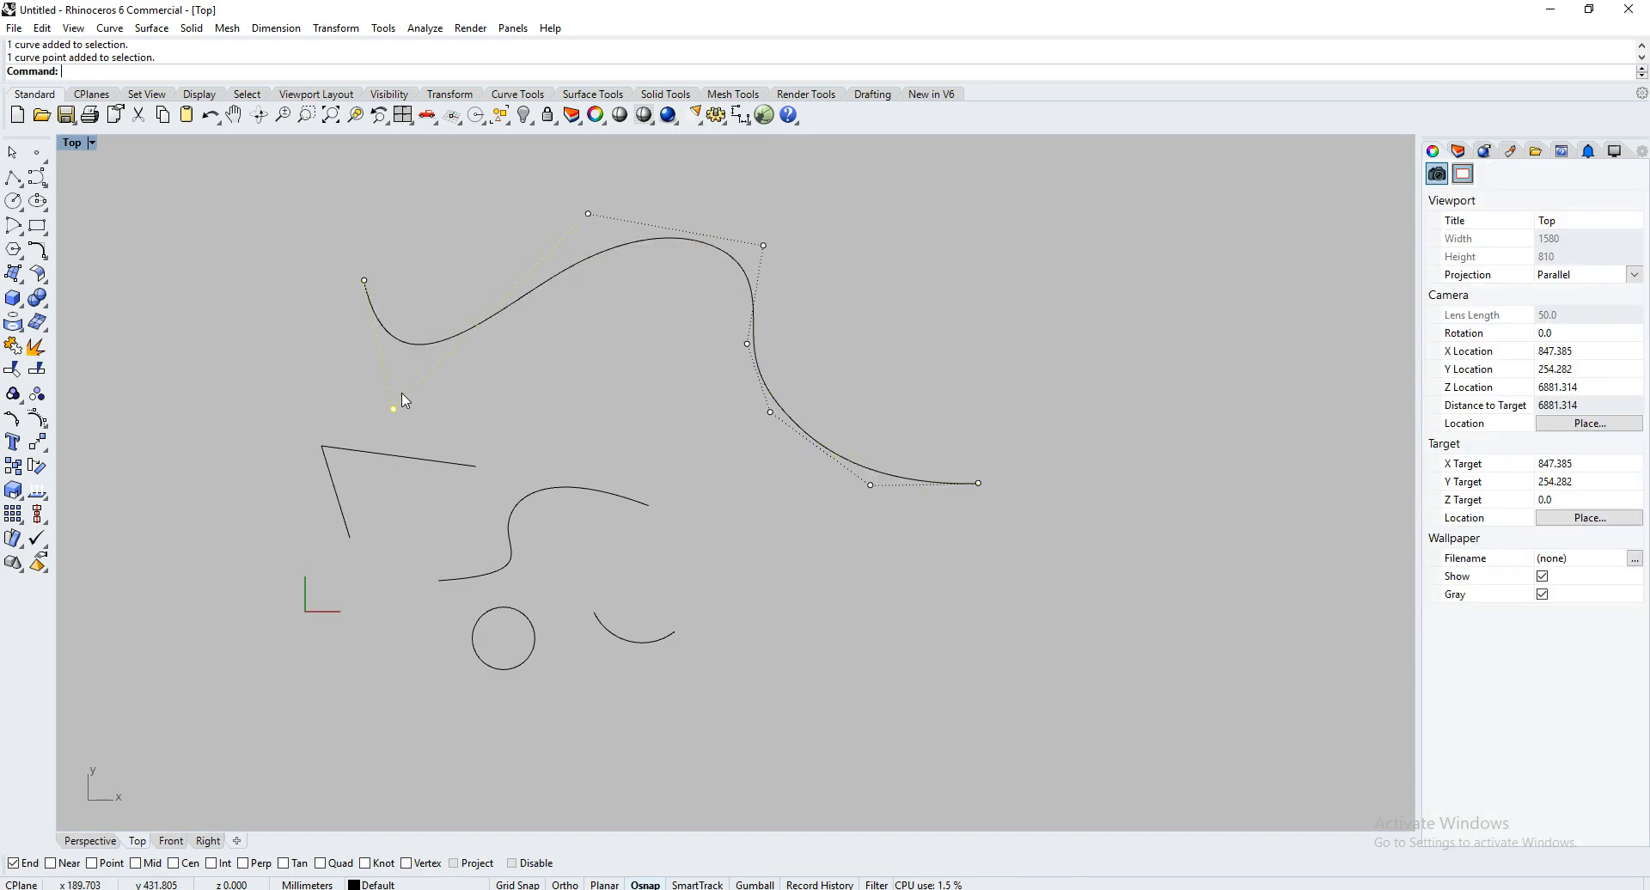
key("Delete")
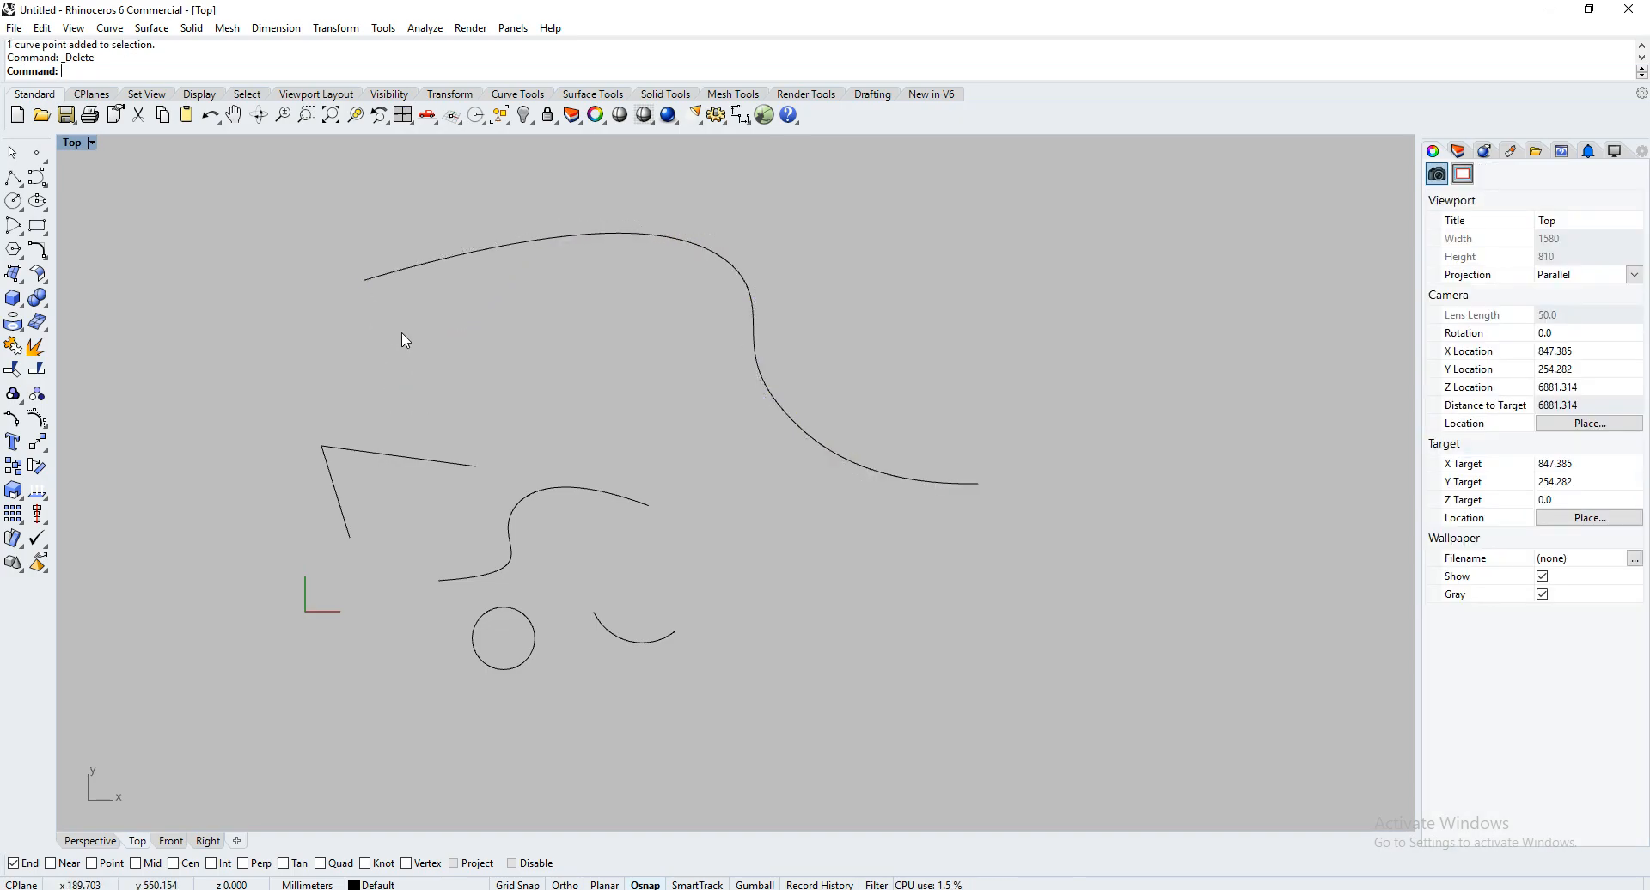
left_click(435, 262)
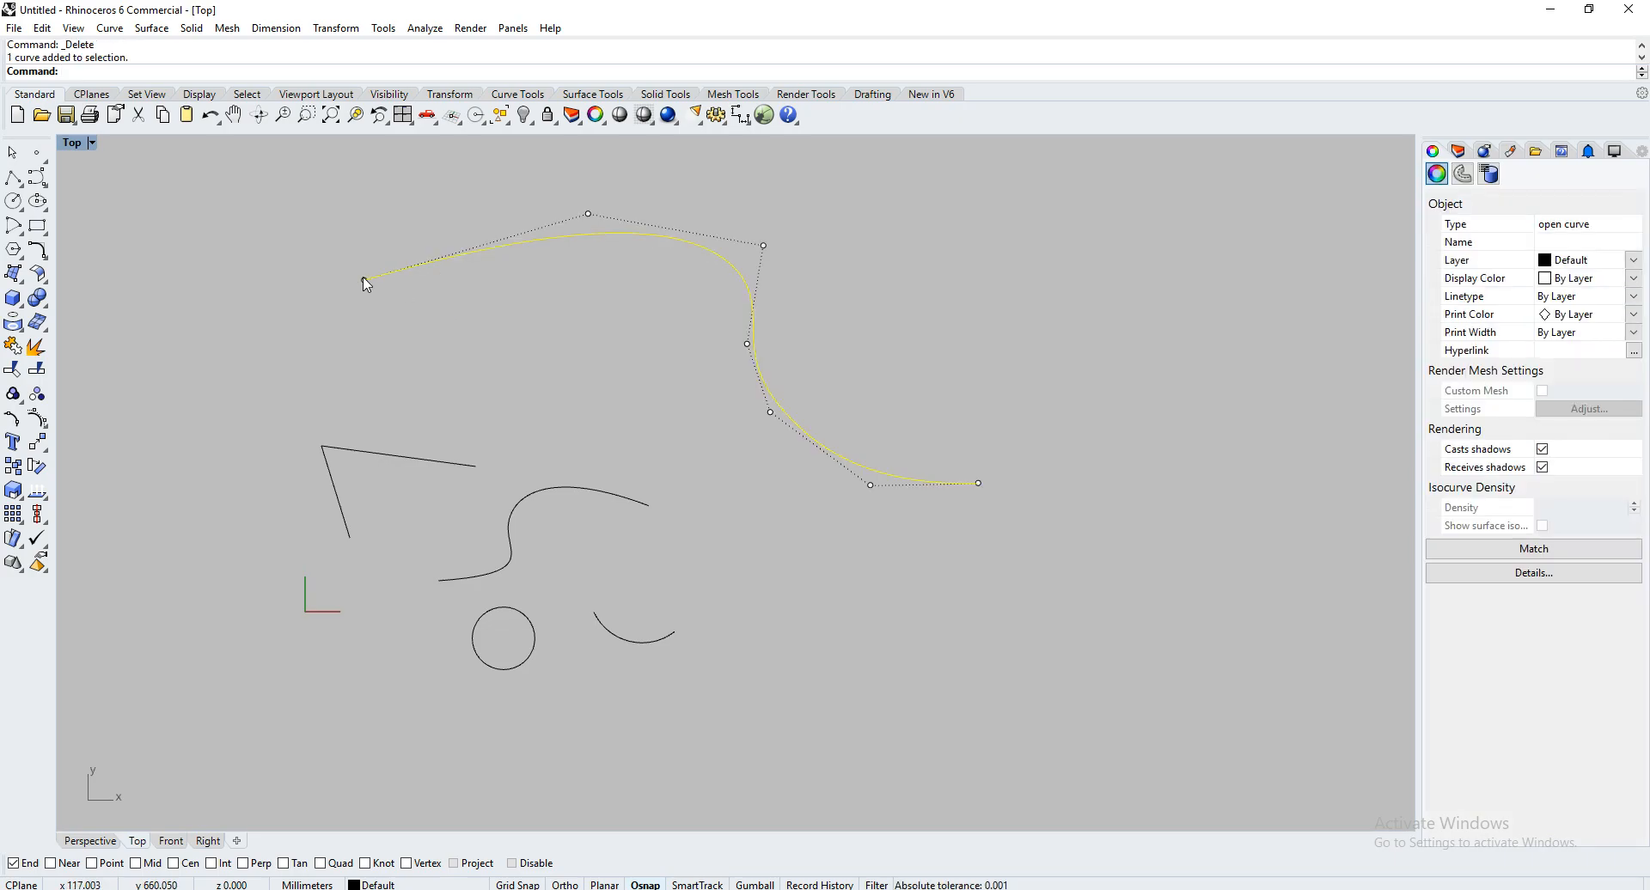
key("Escape")
key("Escape")
Insert extra control points along the first stretch of the long wavy curve with InsertControlPoint, keeping Midpoint=No
left_click(43, 28)
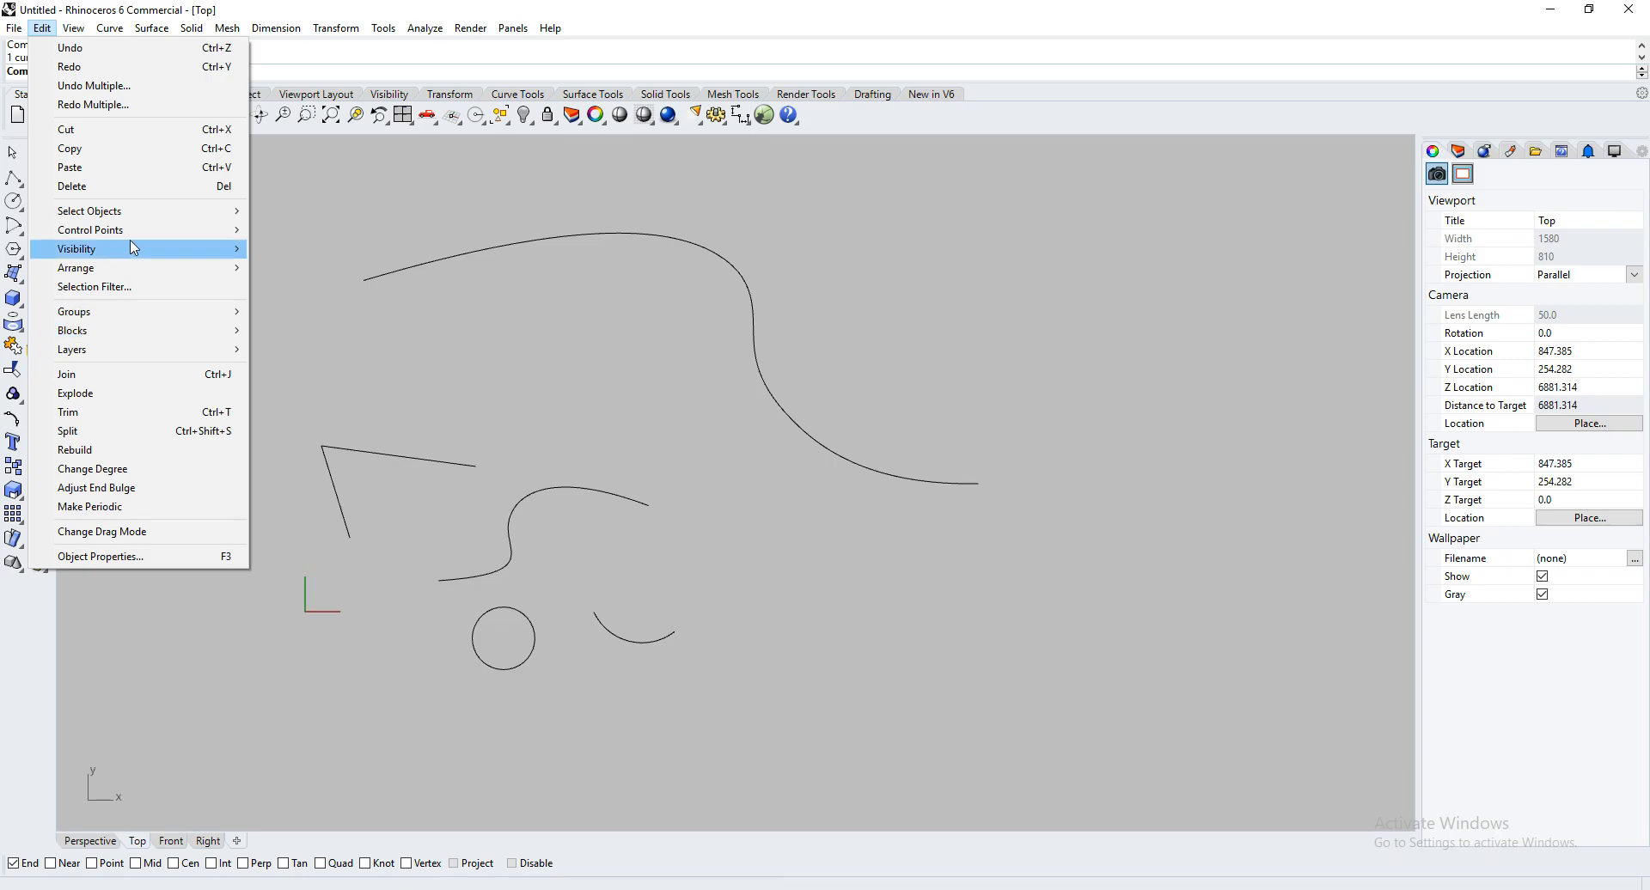
mouse_move(131, 230)
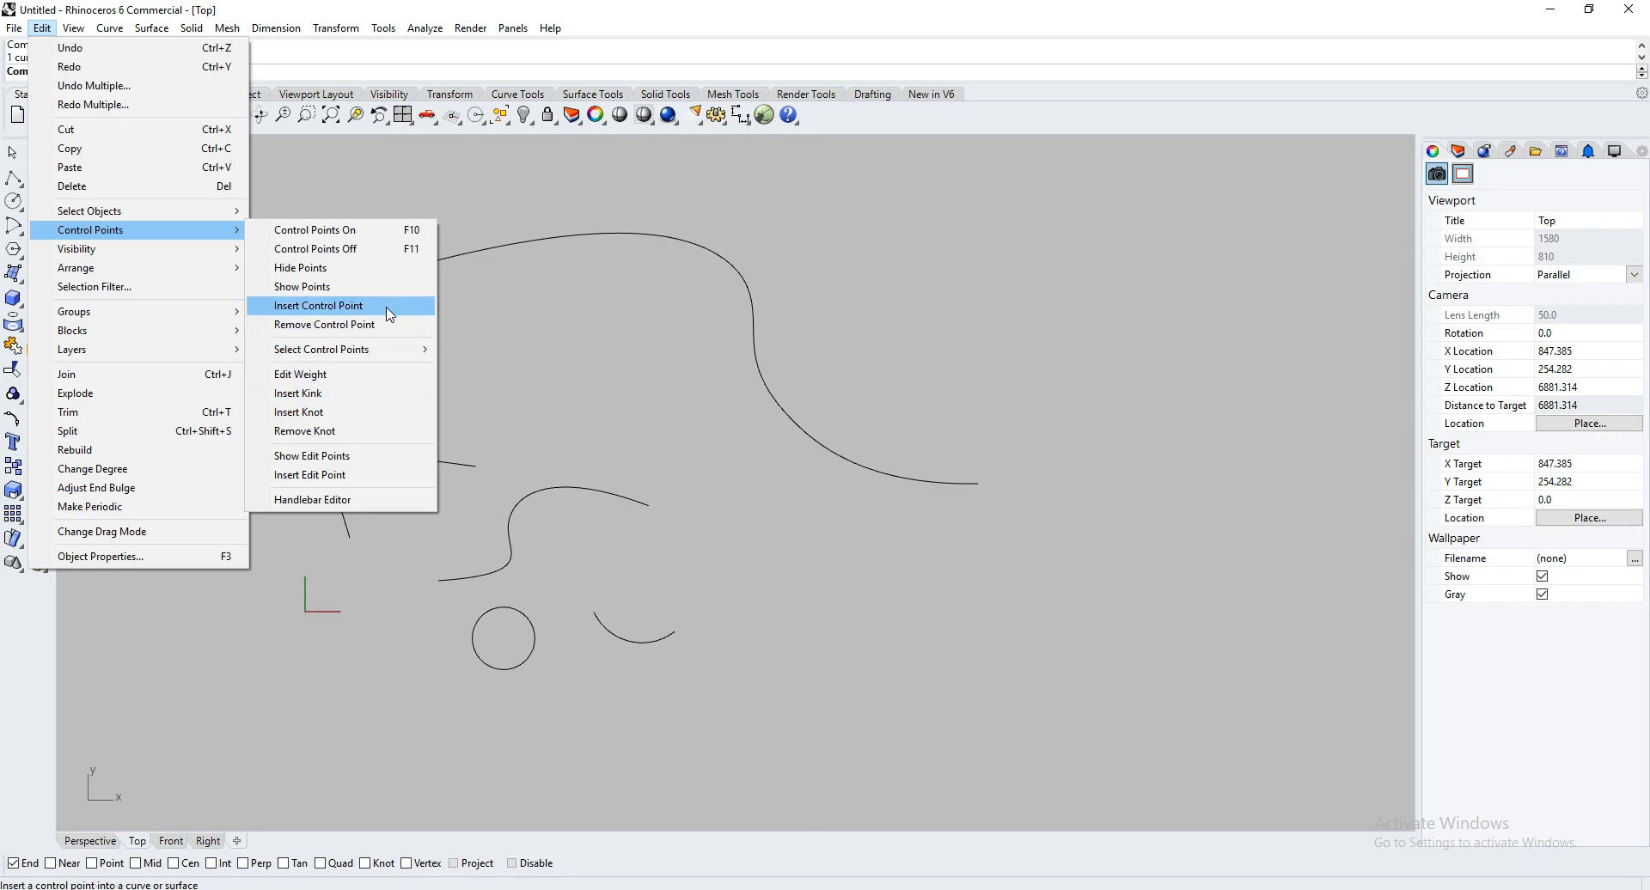
left_click(413, 306)
left_click(441, 259)
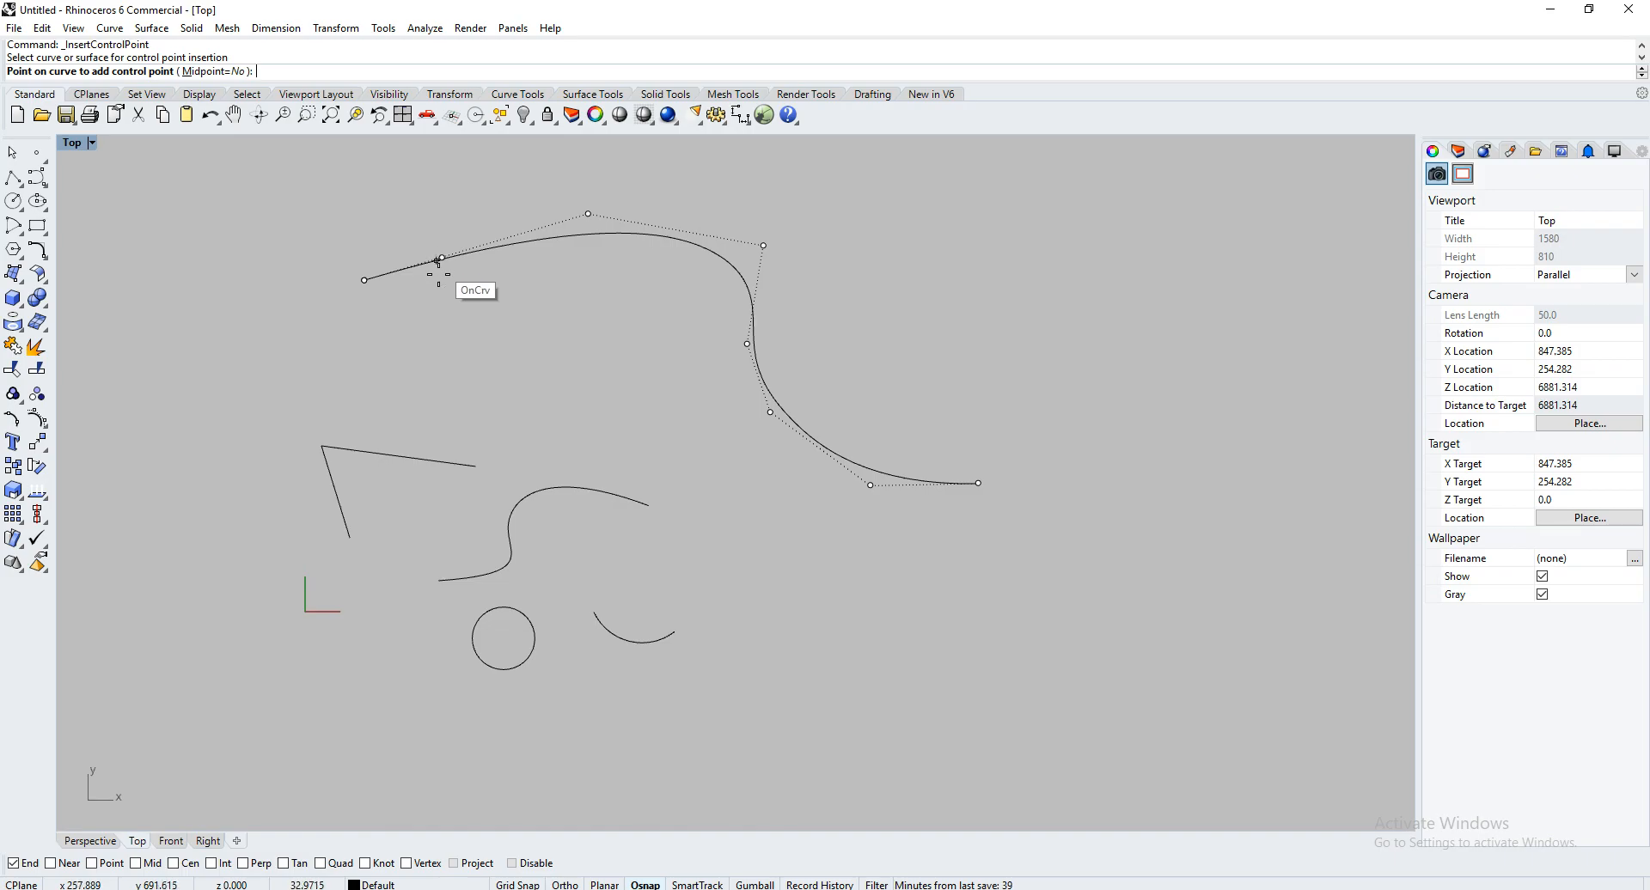
left_click(495, 263)
left_click(460, 264)
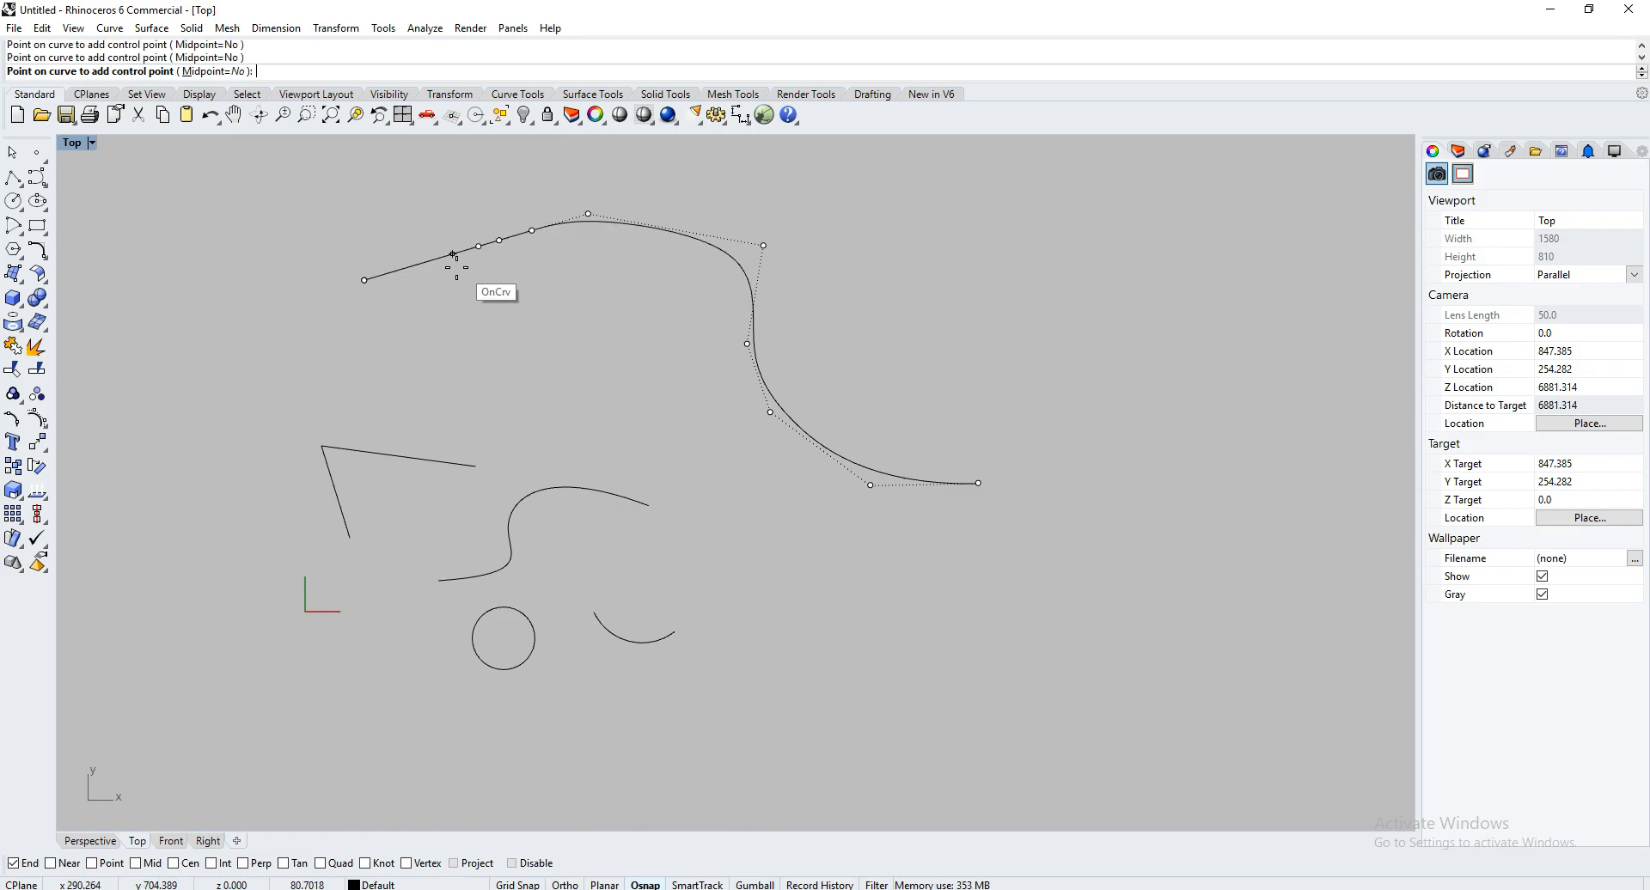
key("Return")
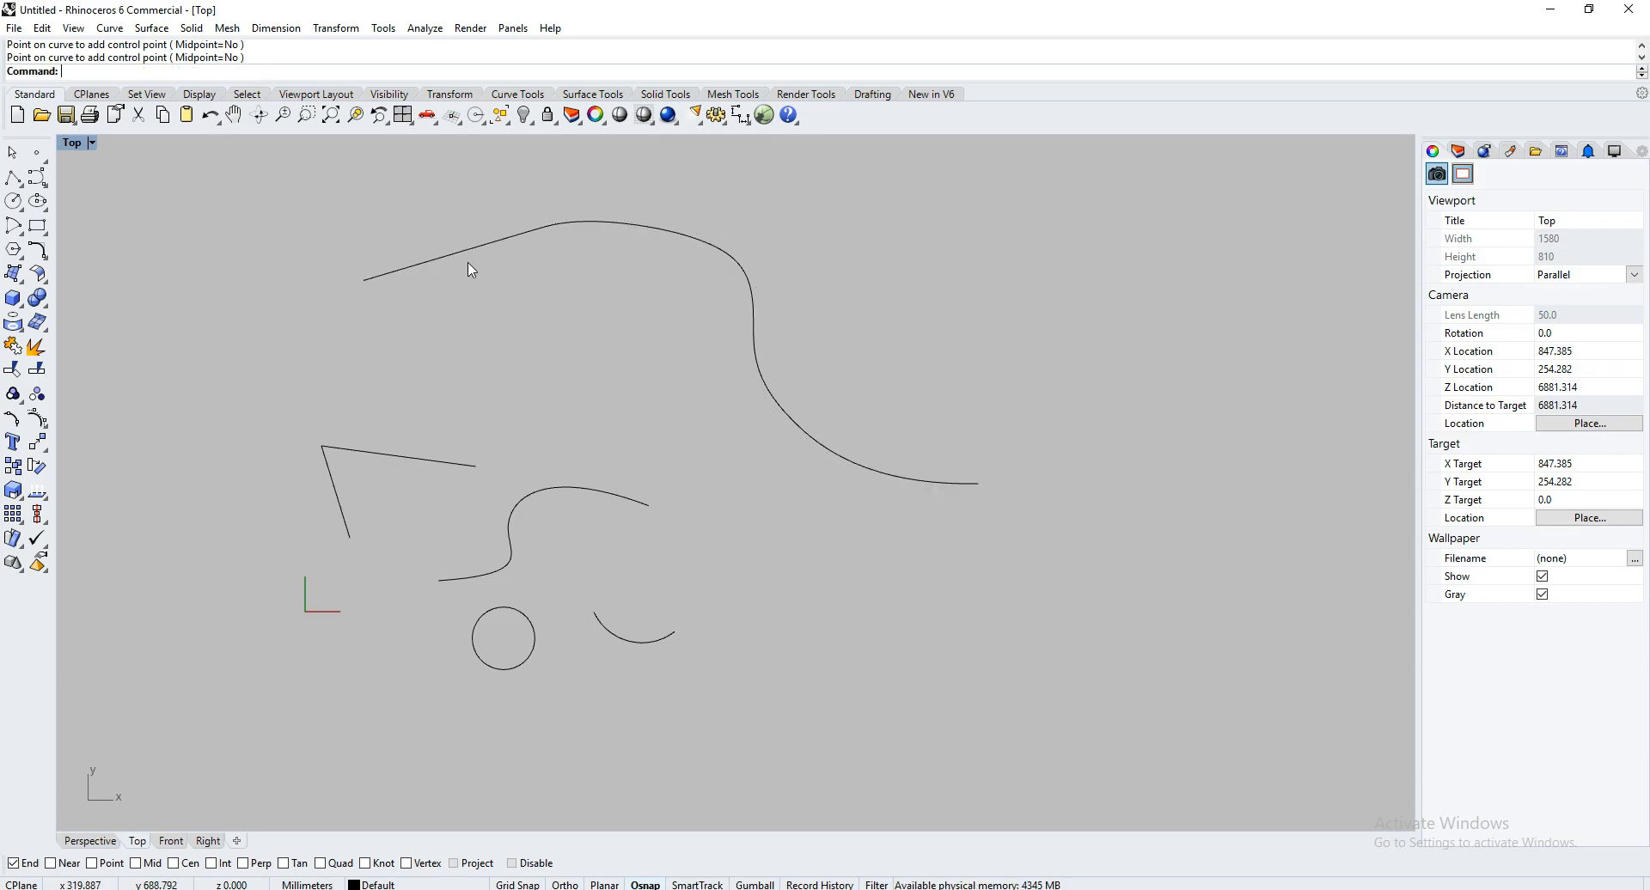
Pull an inserted control point near the long wavy curve's start upward to form a bump, and move the whole curve down-left
left_click(464, 252)
left_click(469, 251)
left_click_drag(469, 251, 484, 214)
left_click(527, 258)
left_click(530, 254)
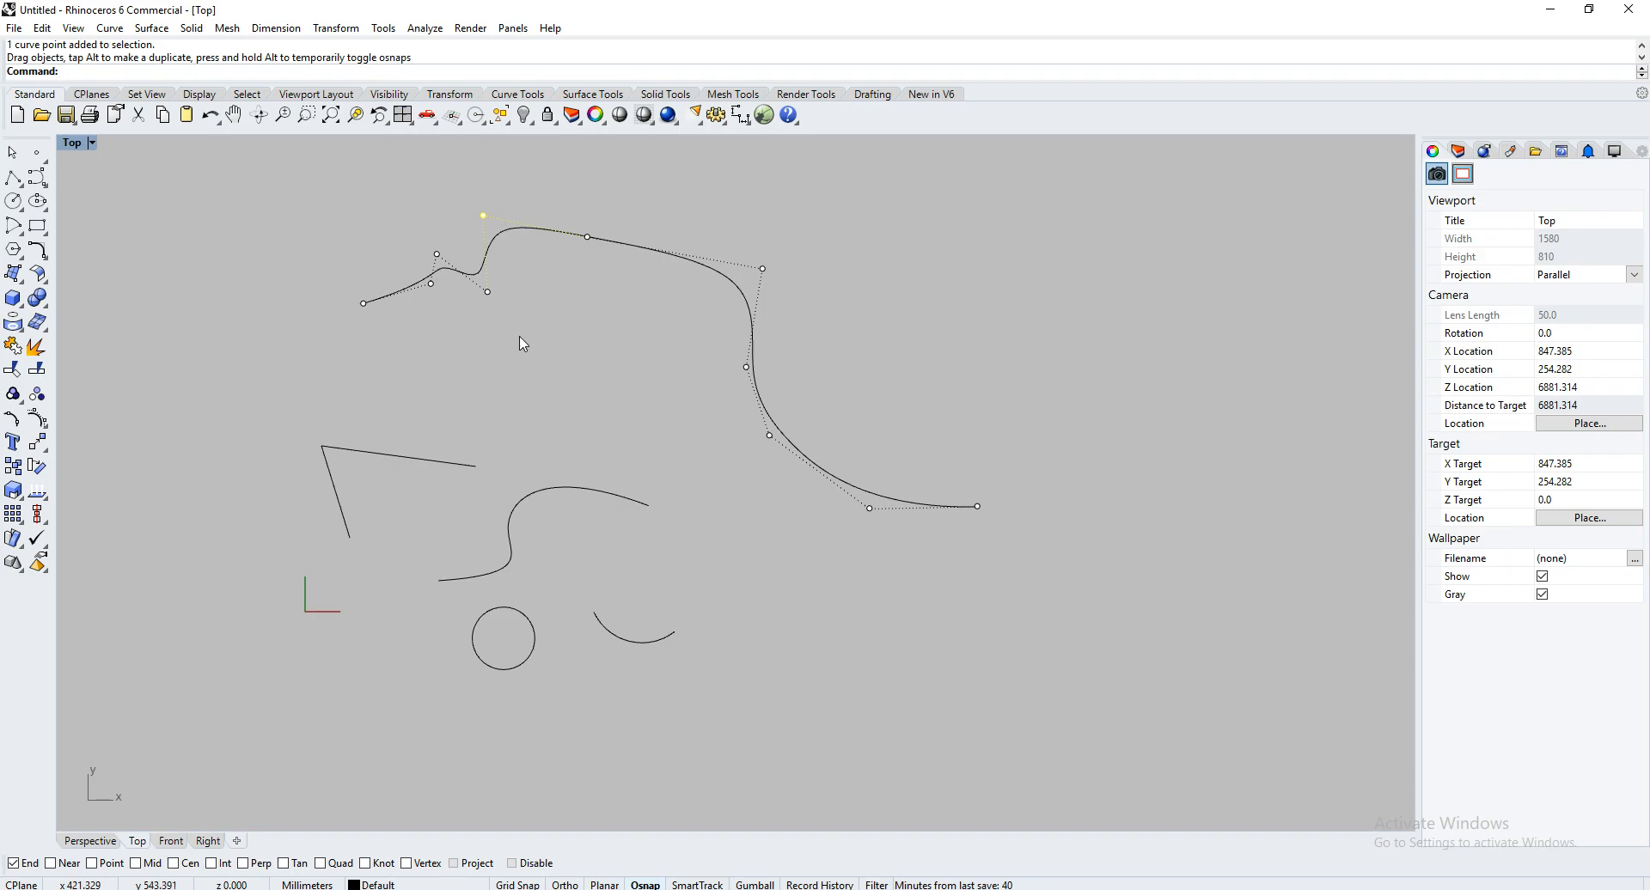
key("Escape")
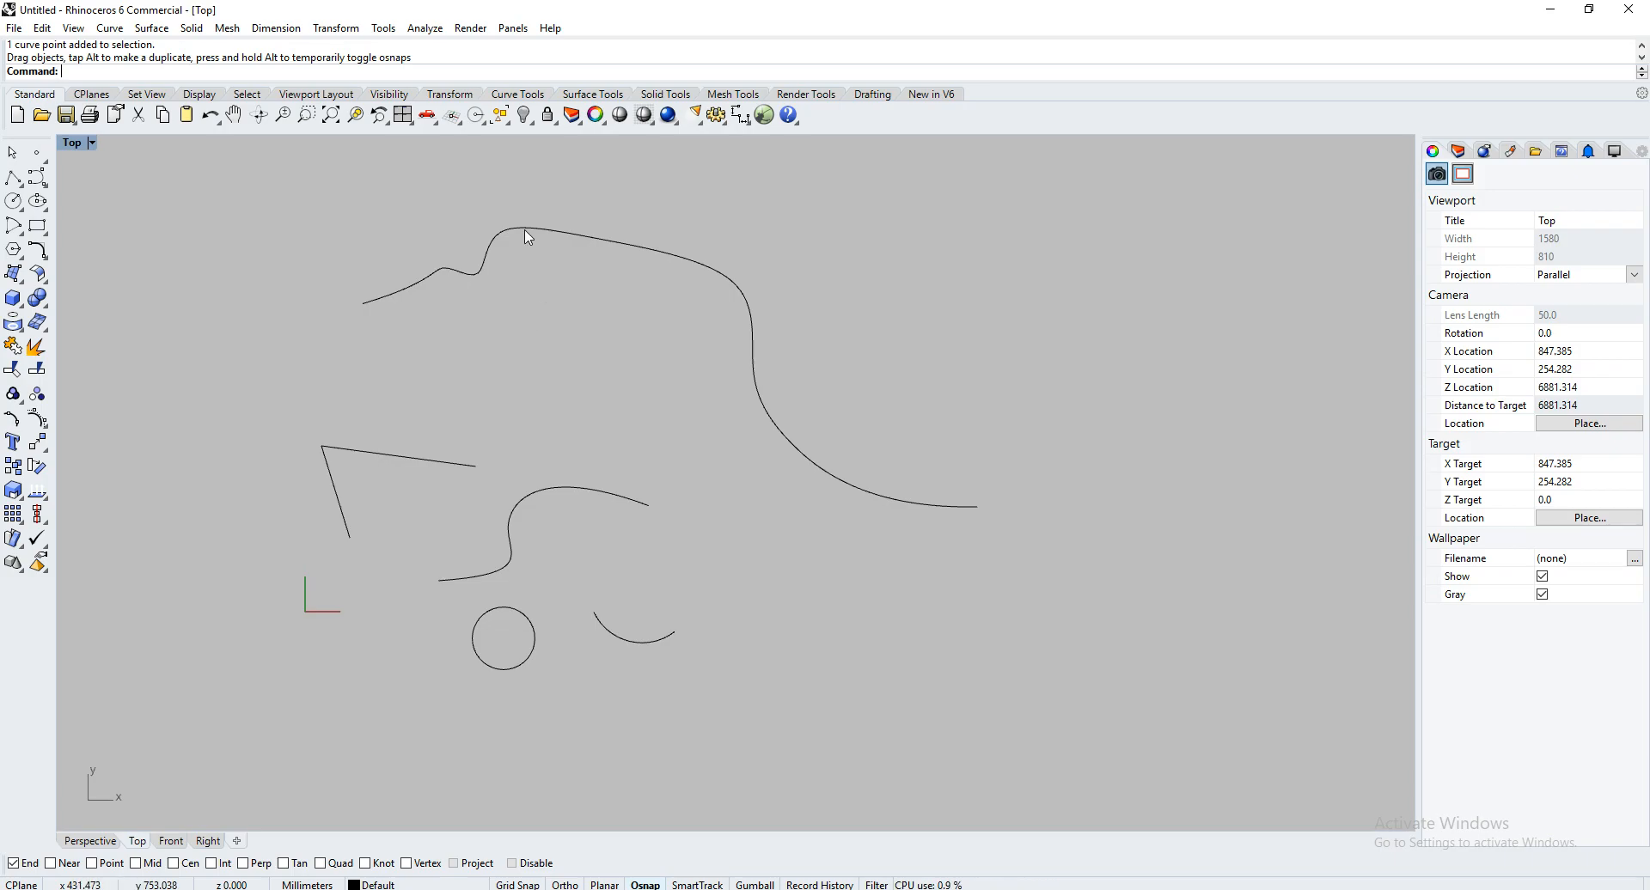
left_click_drag(576, 242, 500, 273)
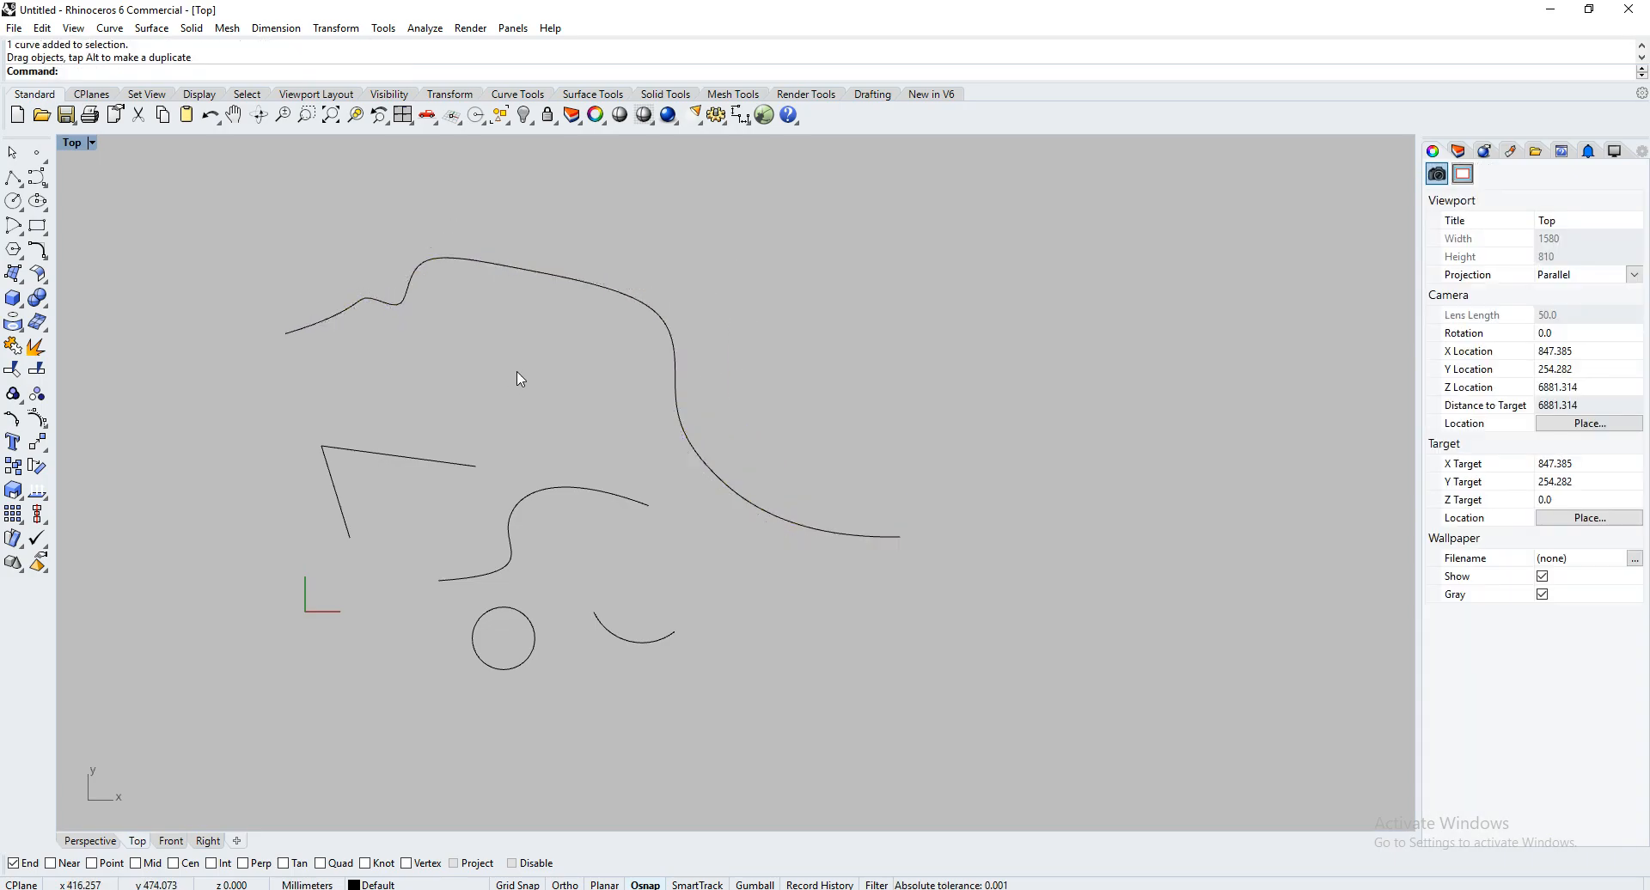
Set up a Rebuild of the long wavy curve with degree 3 and 30 points, and compare the preview with the original
left_click(570, 279)
type("Re")
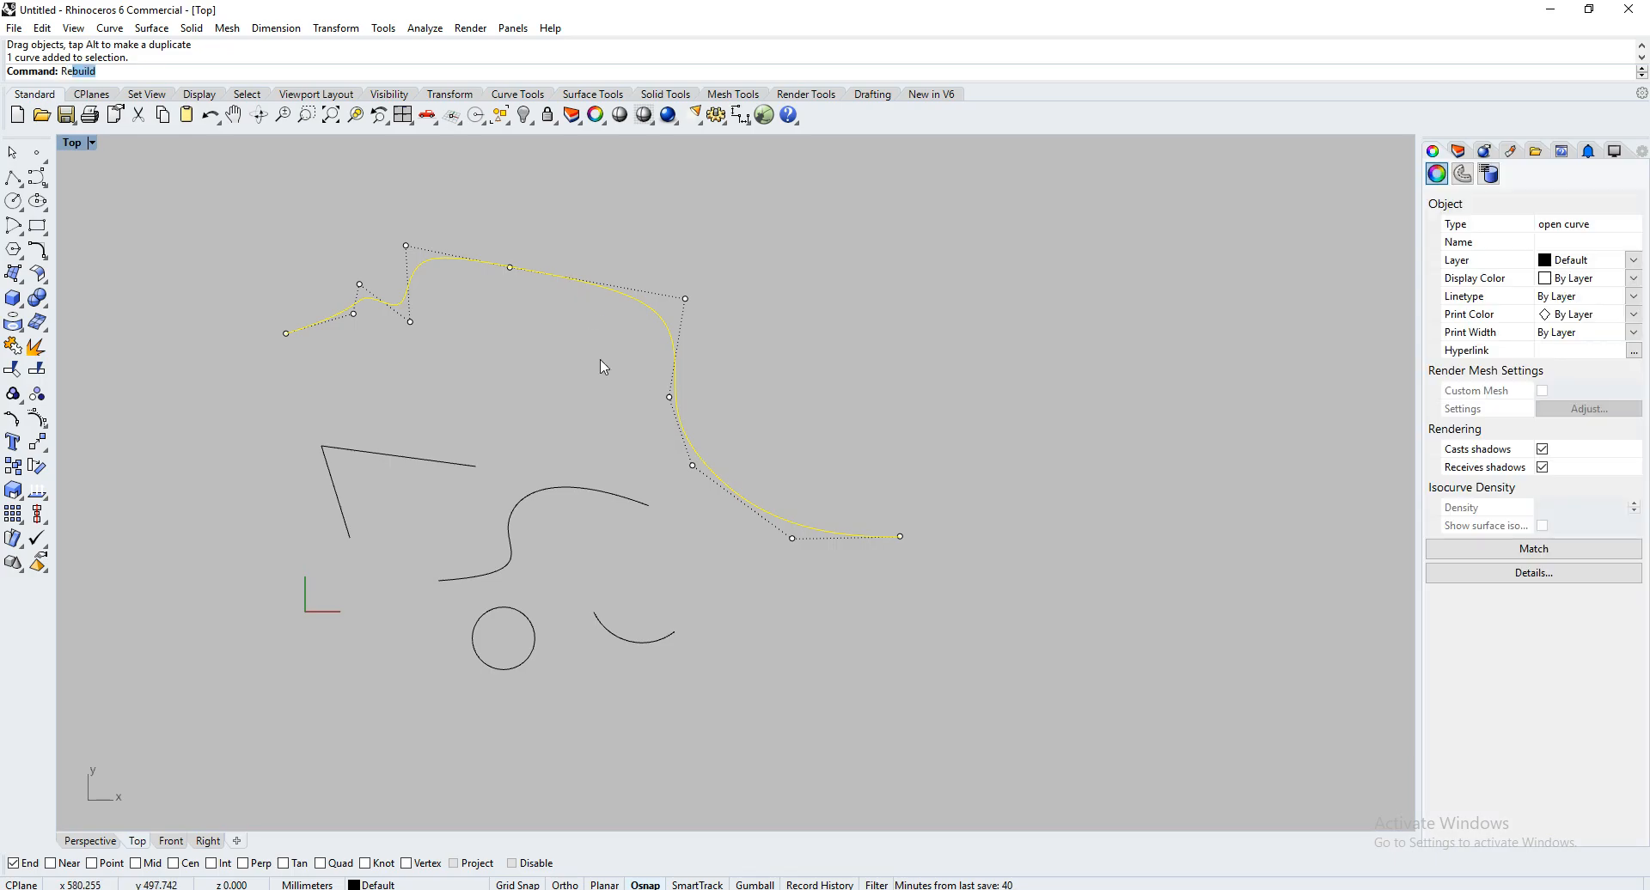
key("Return")
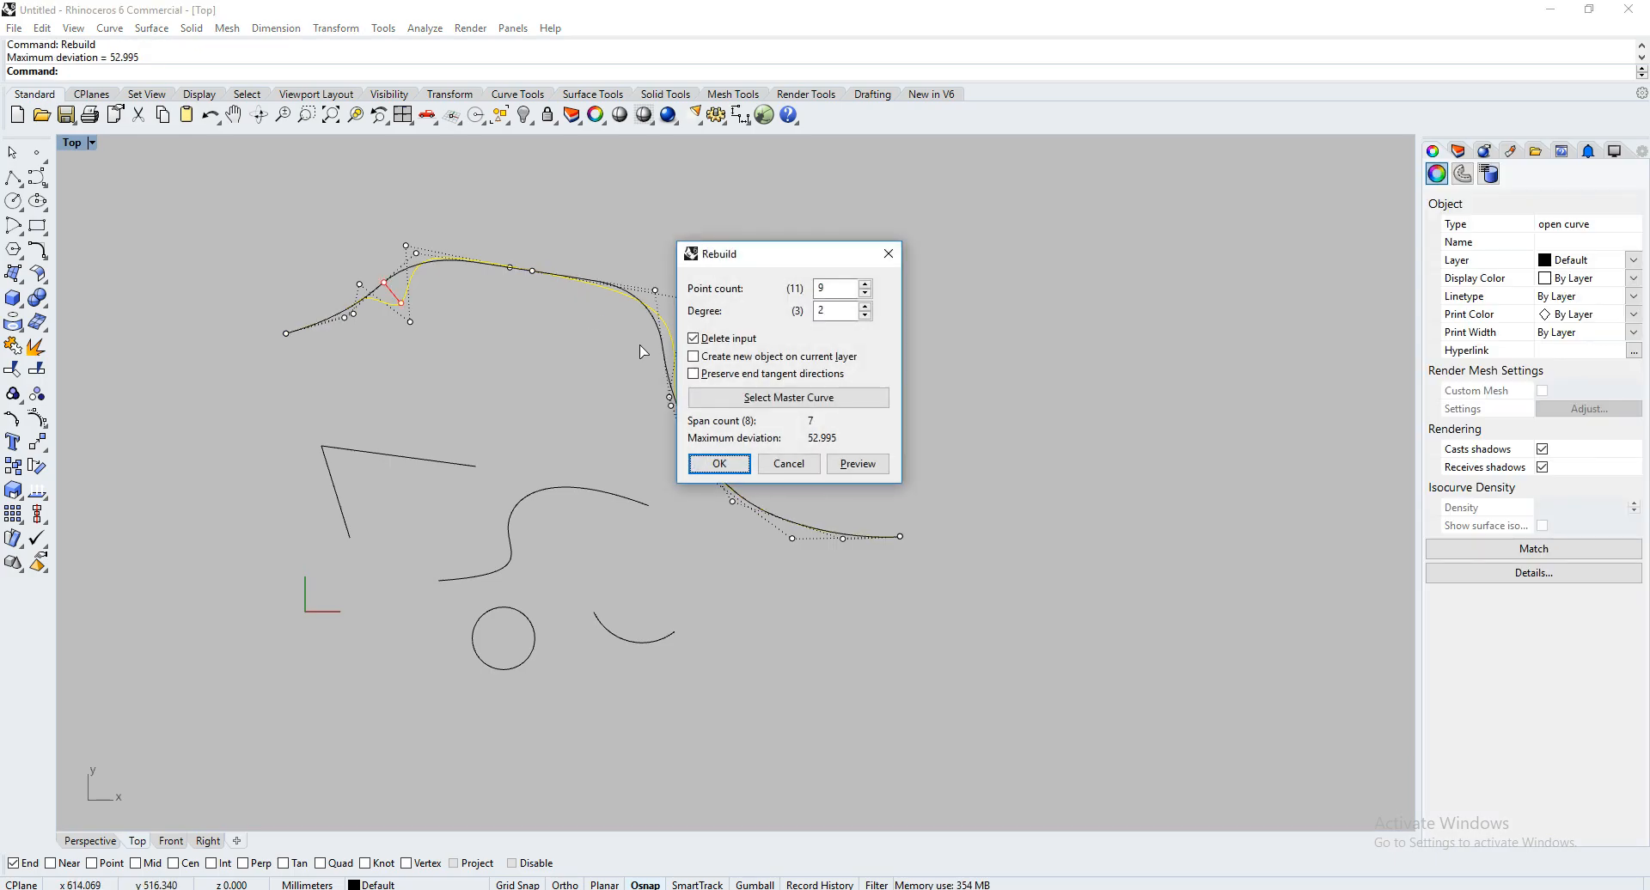
left_click_drag(775, 256, 864, 213)
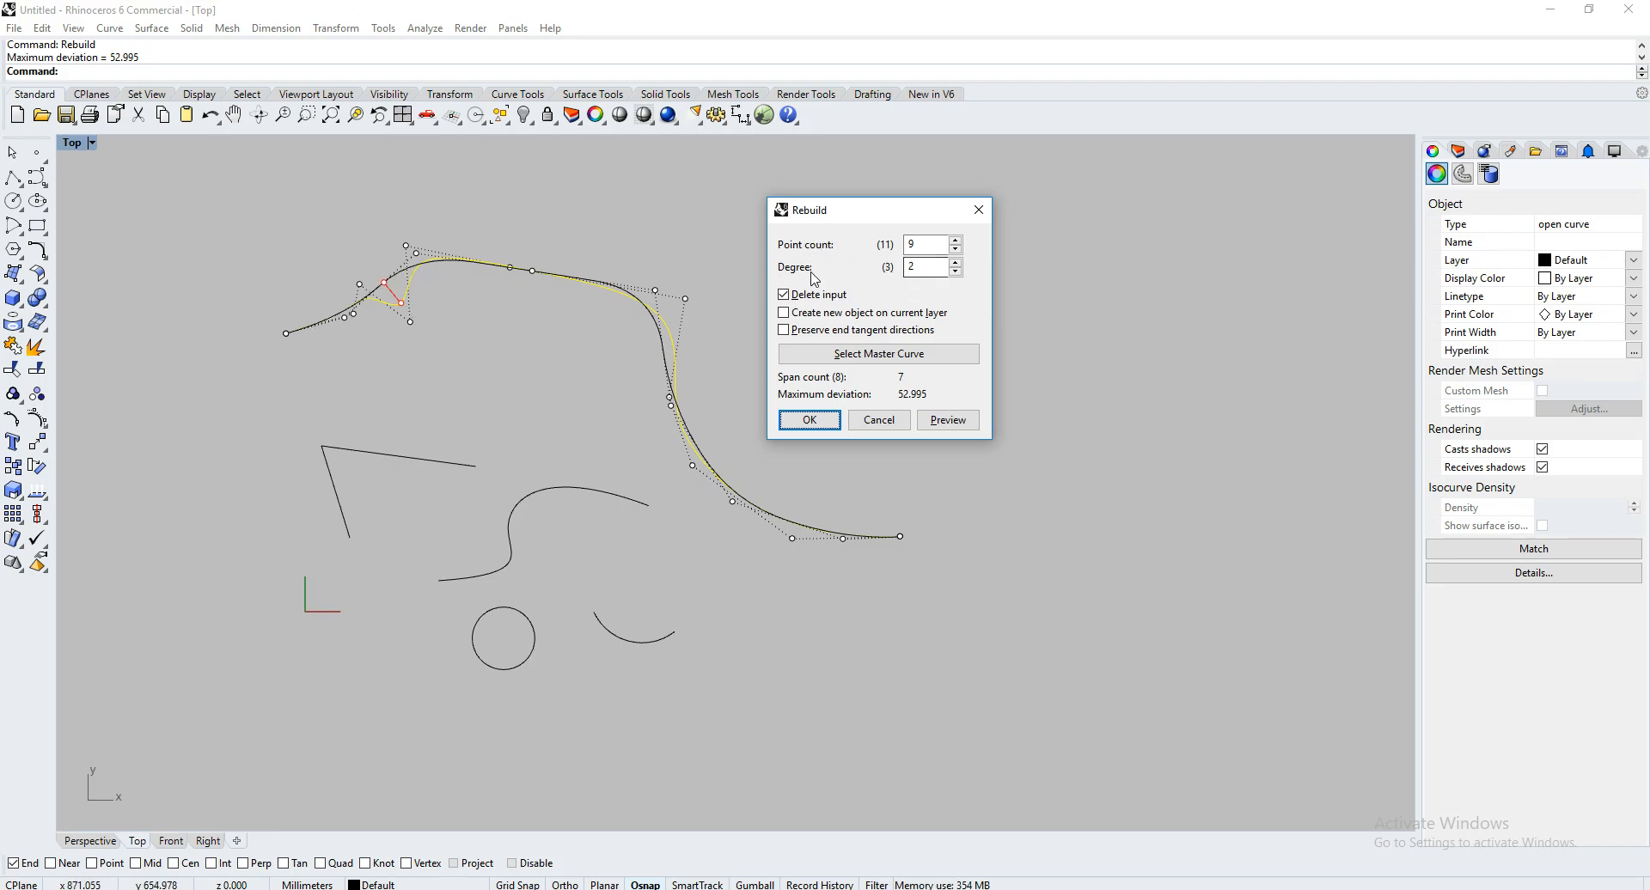
left_click_drag(922, 266, 857, 265)
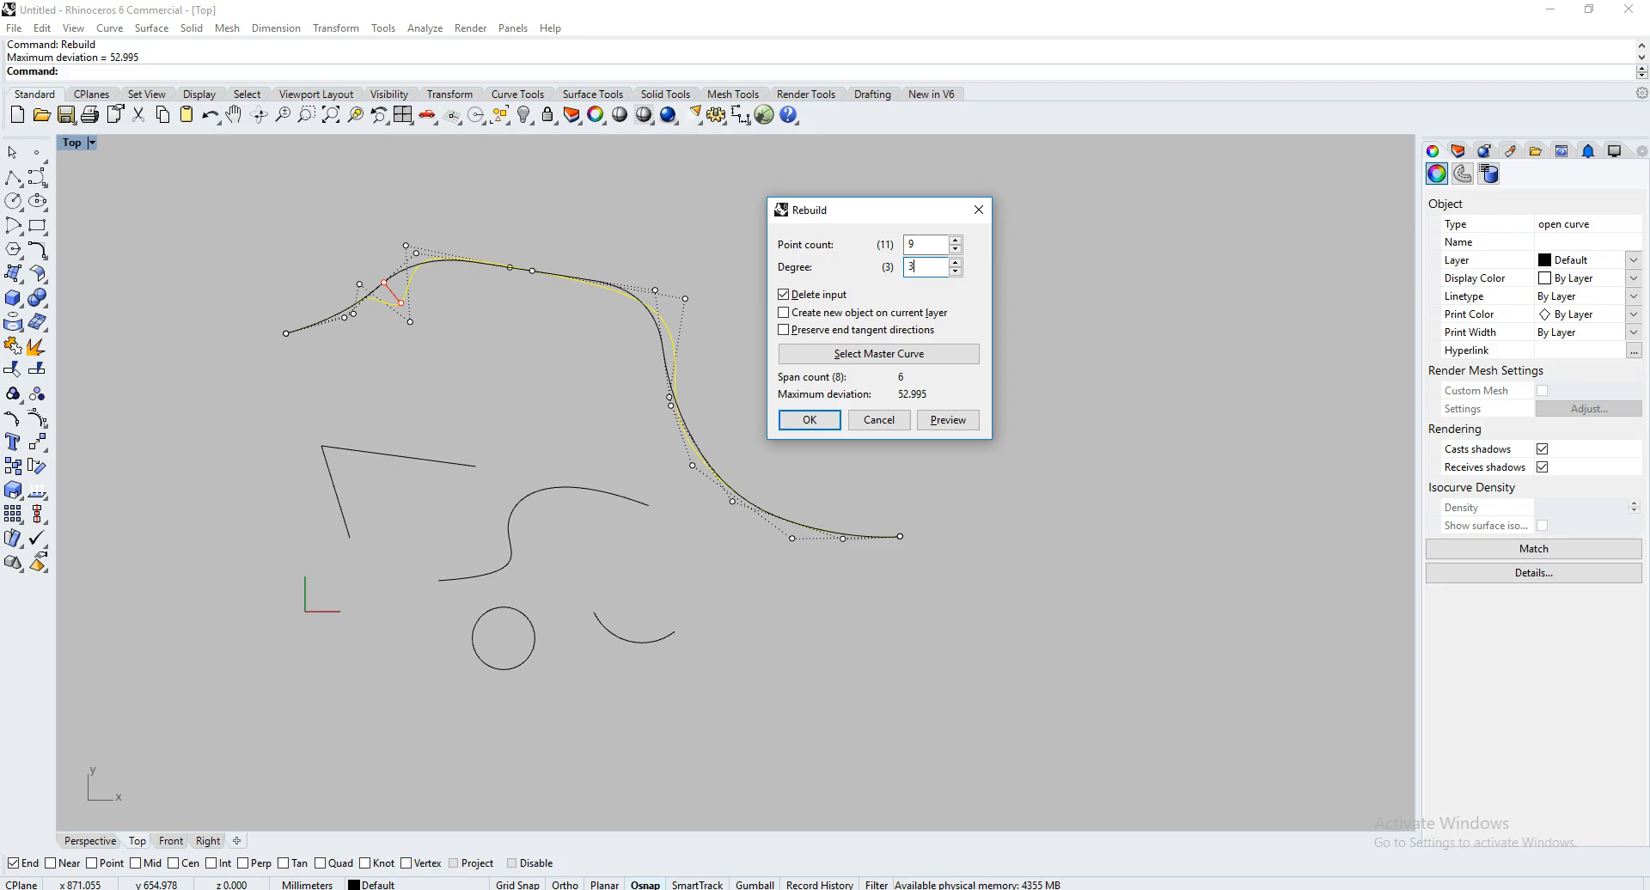
type("3")
left_click(936, 244)
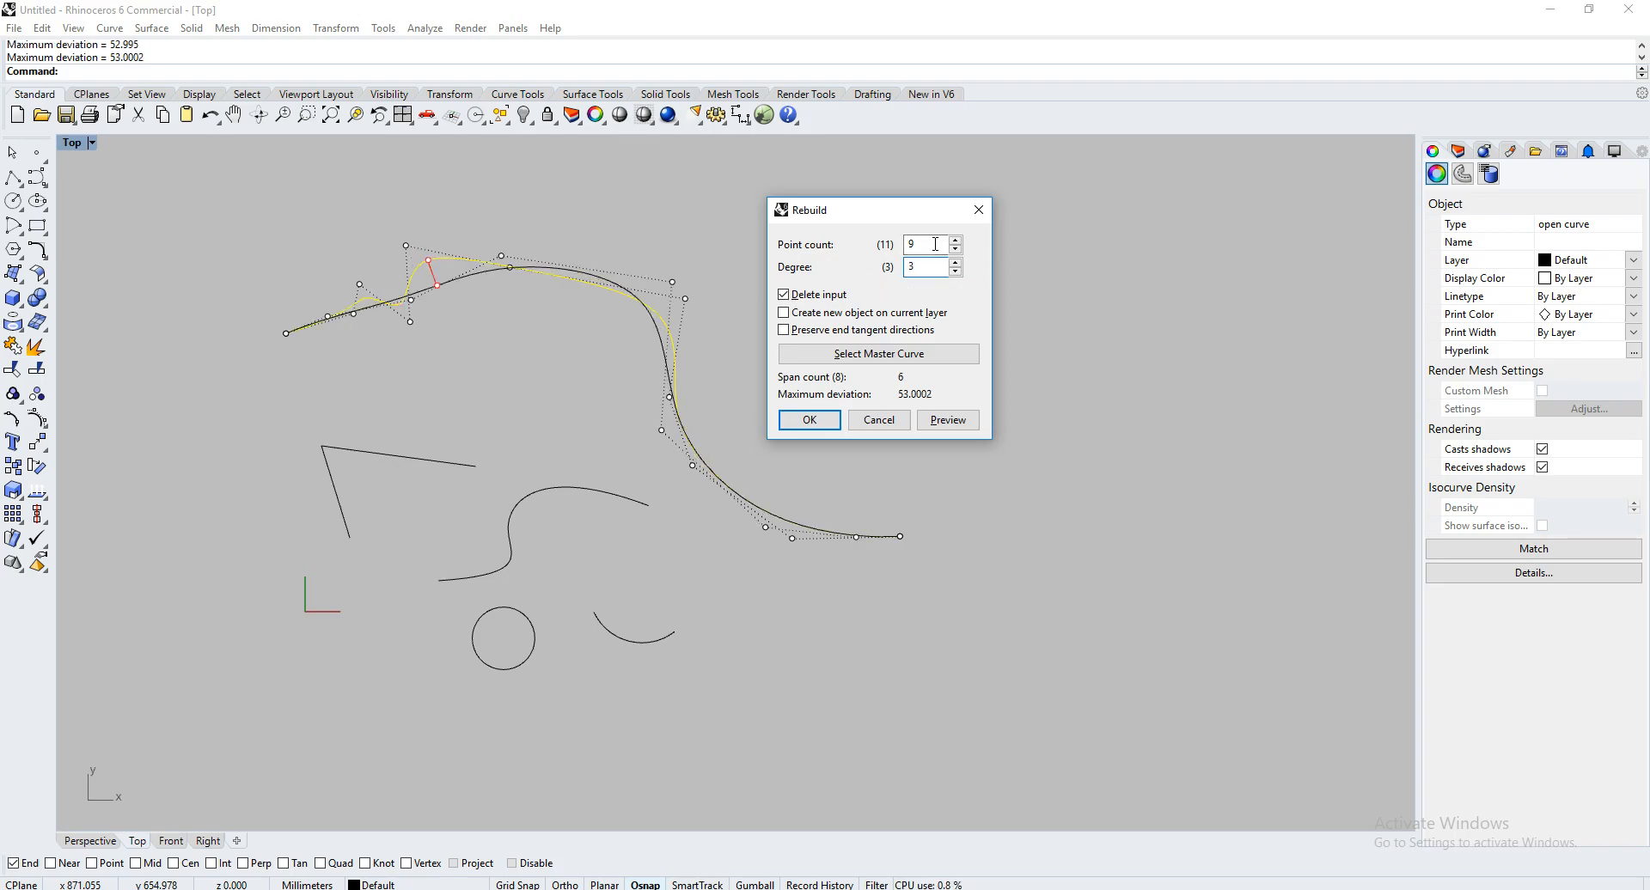
double_click(938, 244)
type("30")
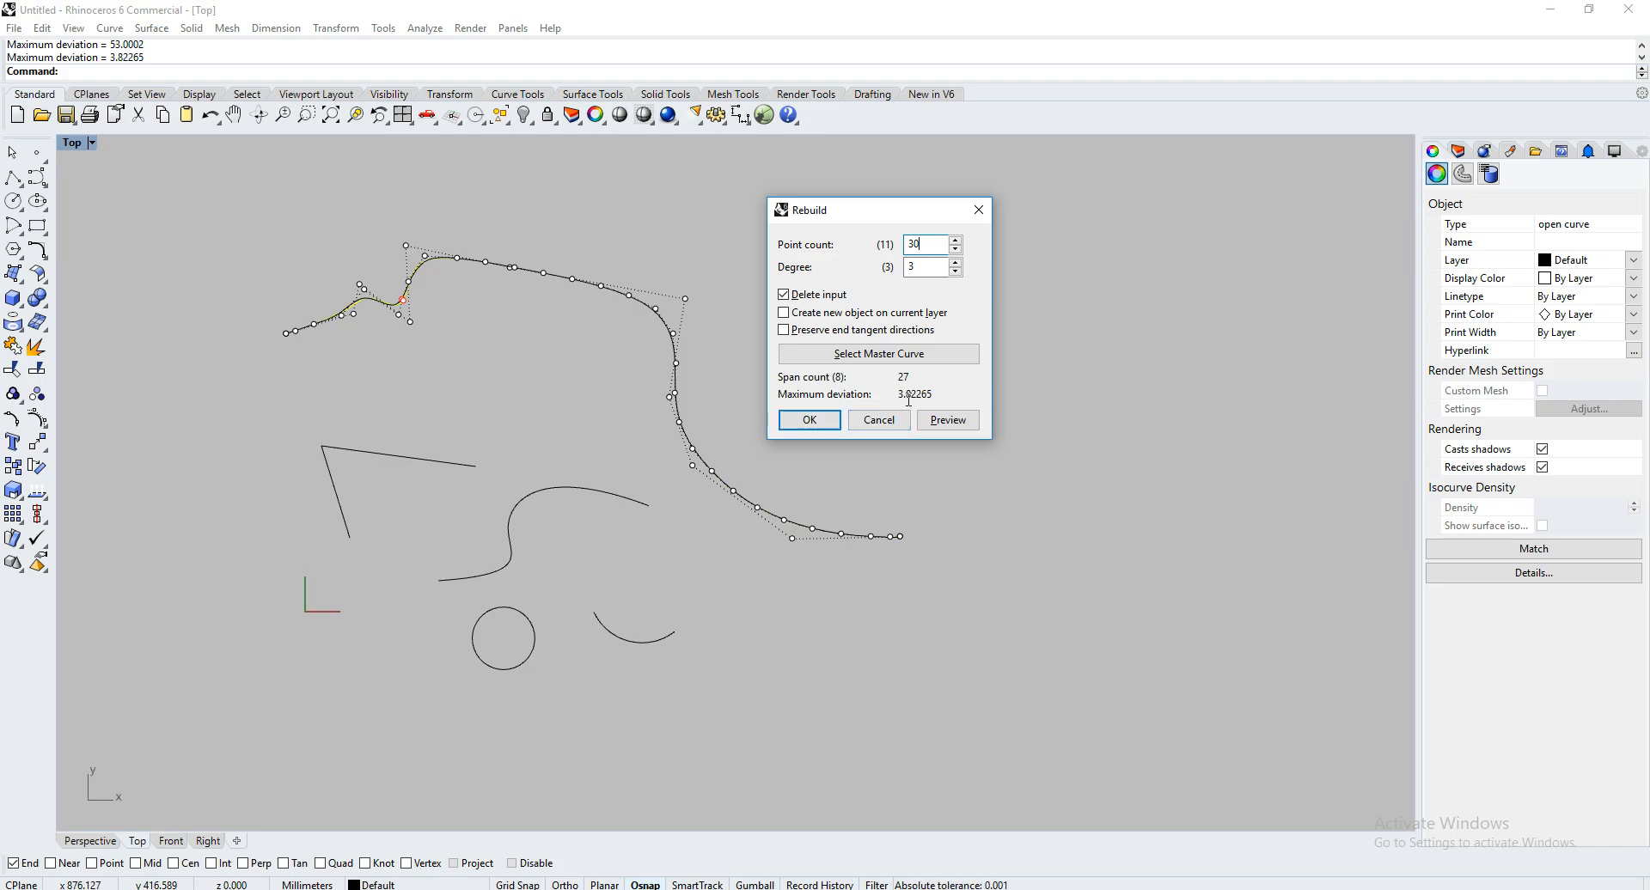
scroll(400, 305, "up", 10)
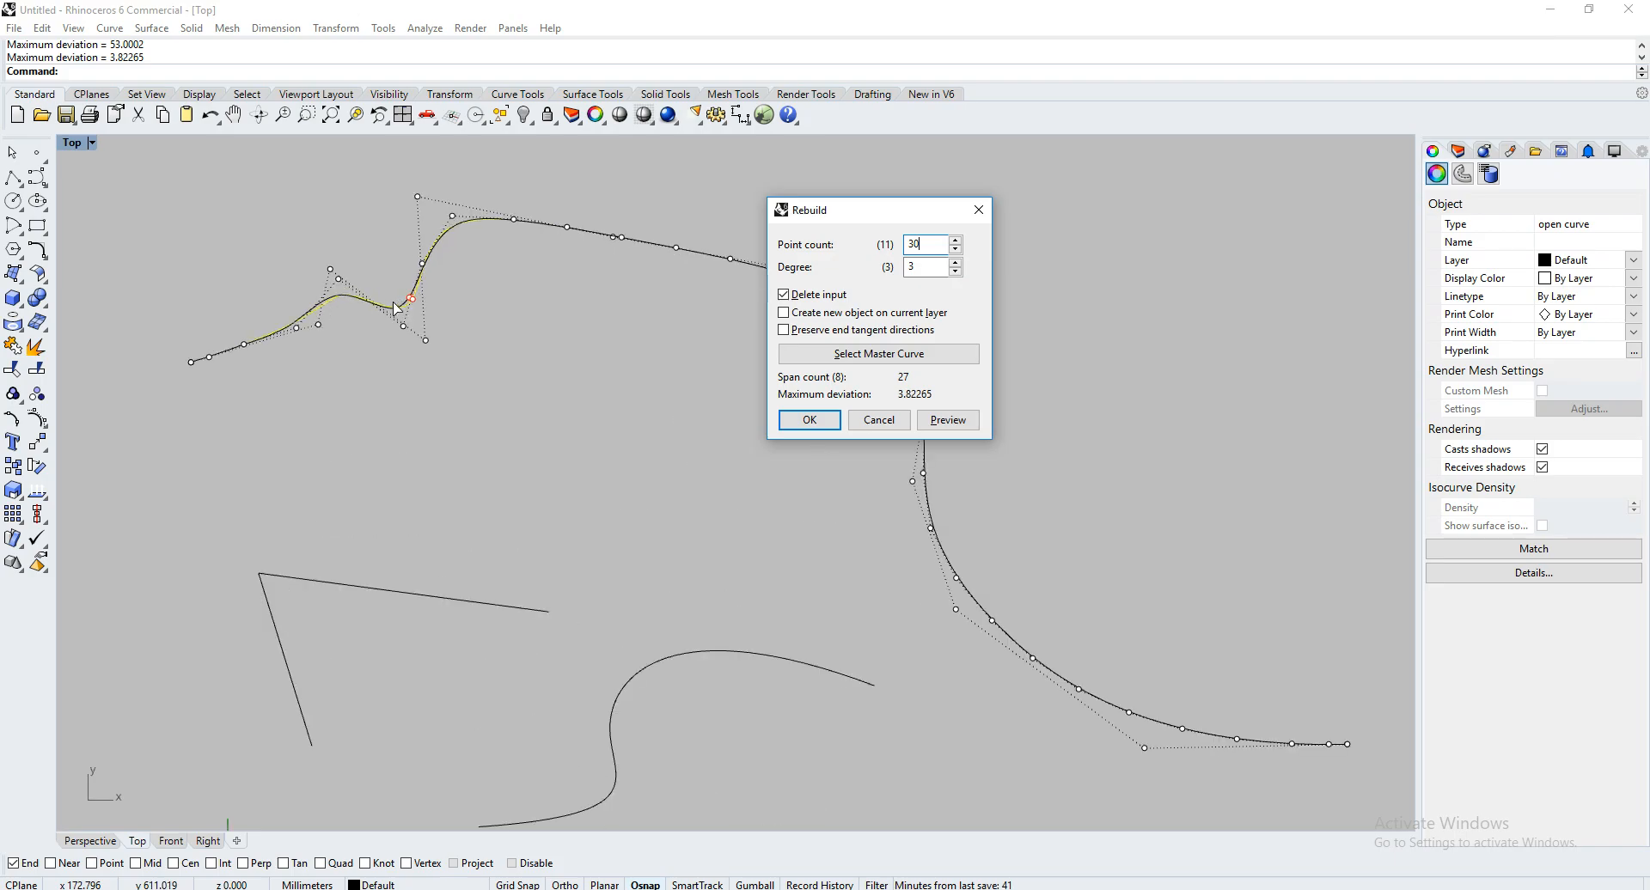
scroll(744, 533, "down", 10)
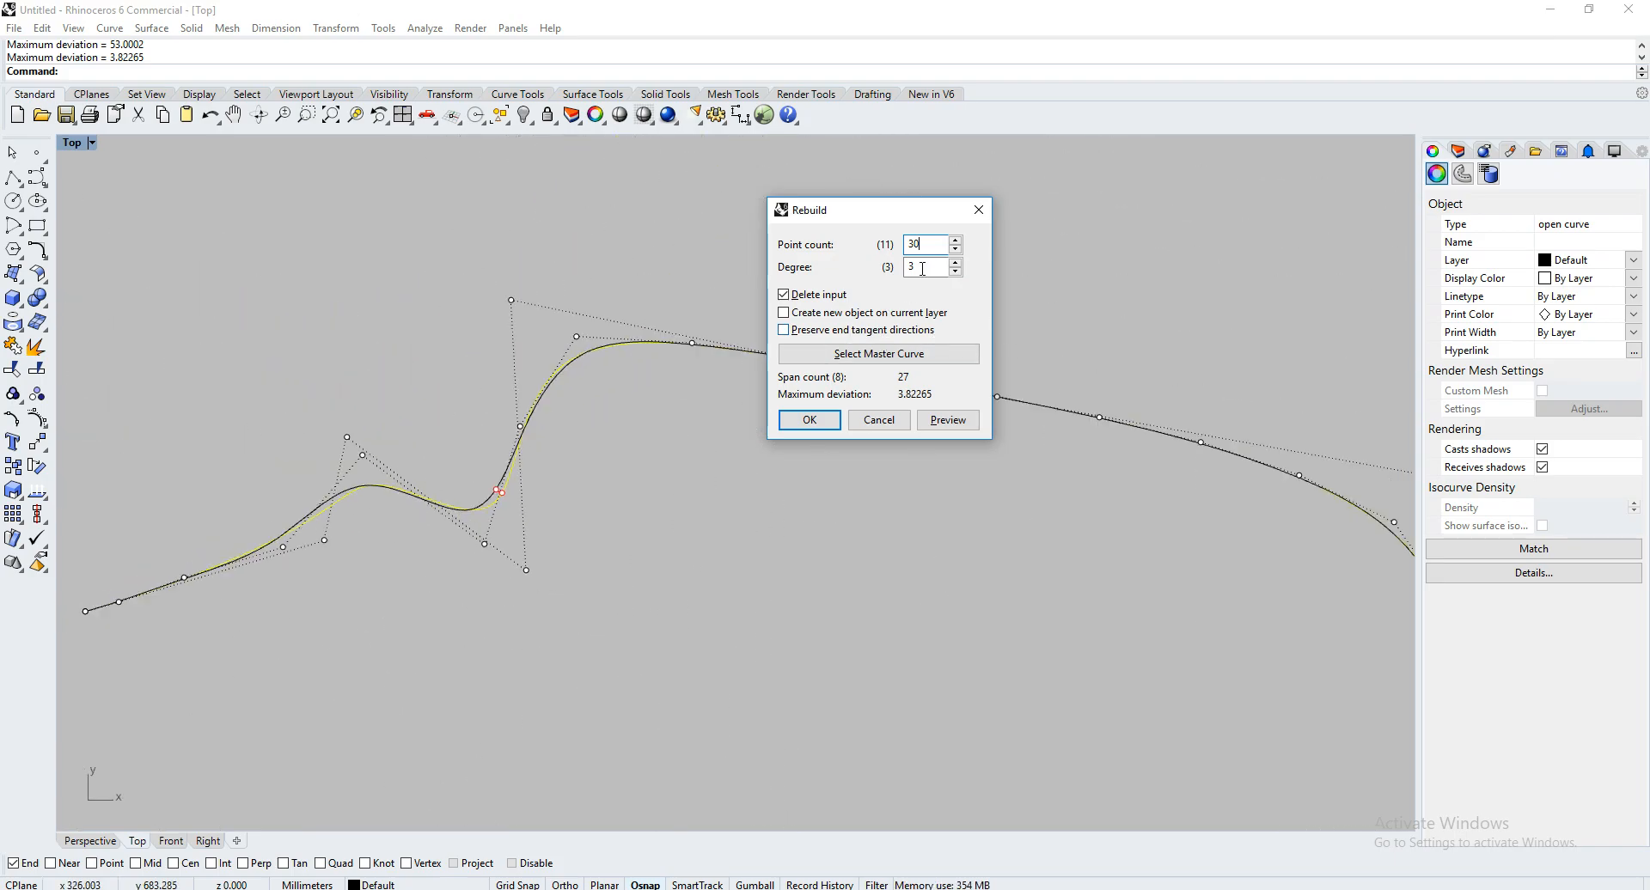
Raise the rebuild's point count to 50 and apply it to the long wavy curve
left_click_drag(932, 245, 904, 245)
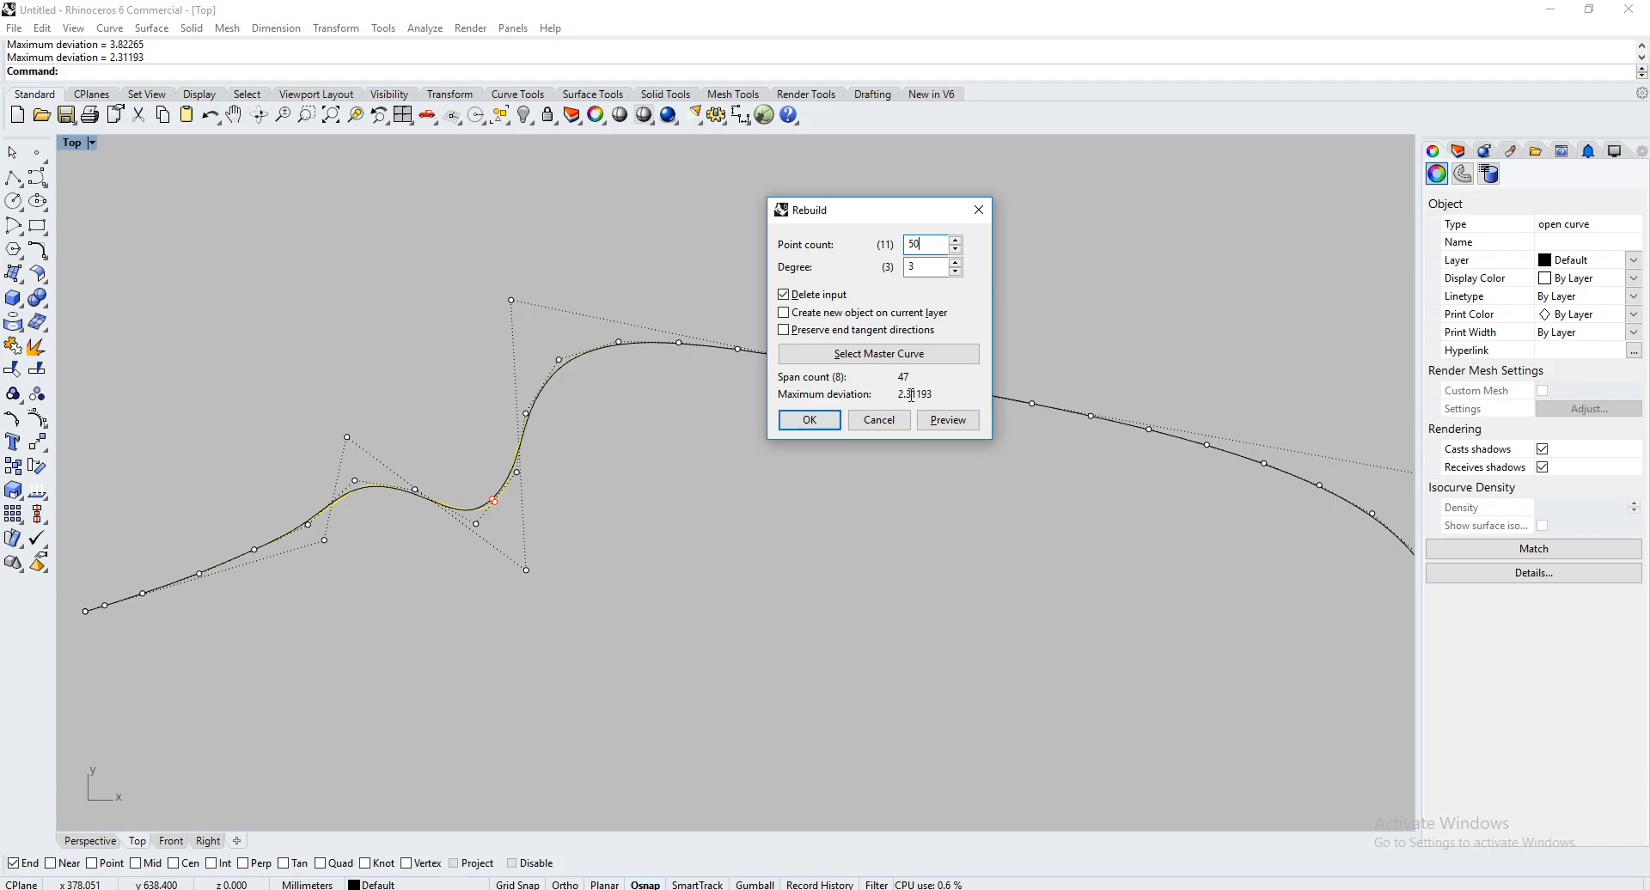
left_click(807, 419)
scroll(699, 504, "down", 3)
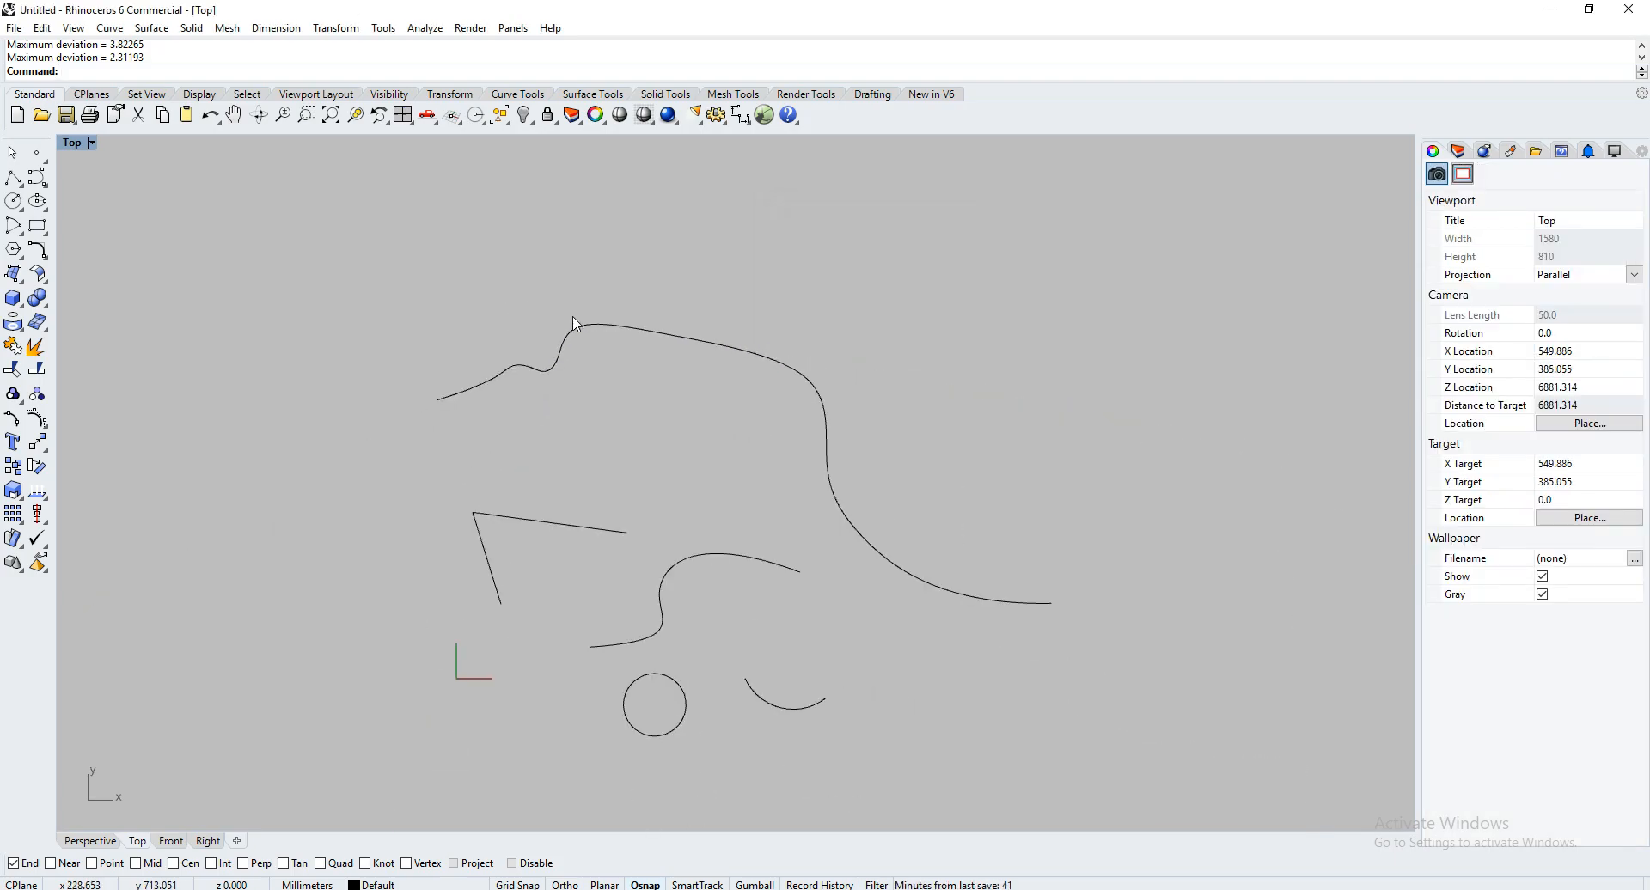
Rebuild the densely pointed long curve with only 7 points, keeping degree 3
left_click(654, 335)
scroll(655, 341, "up", 5)
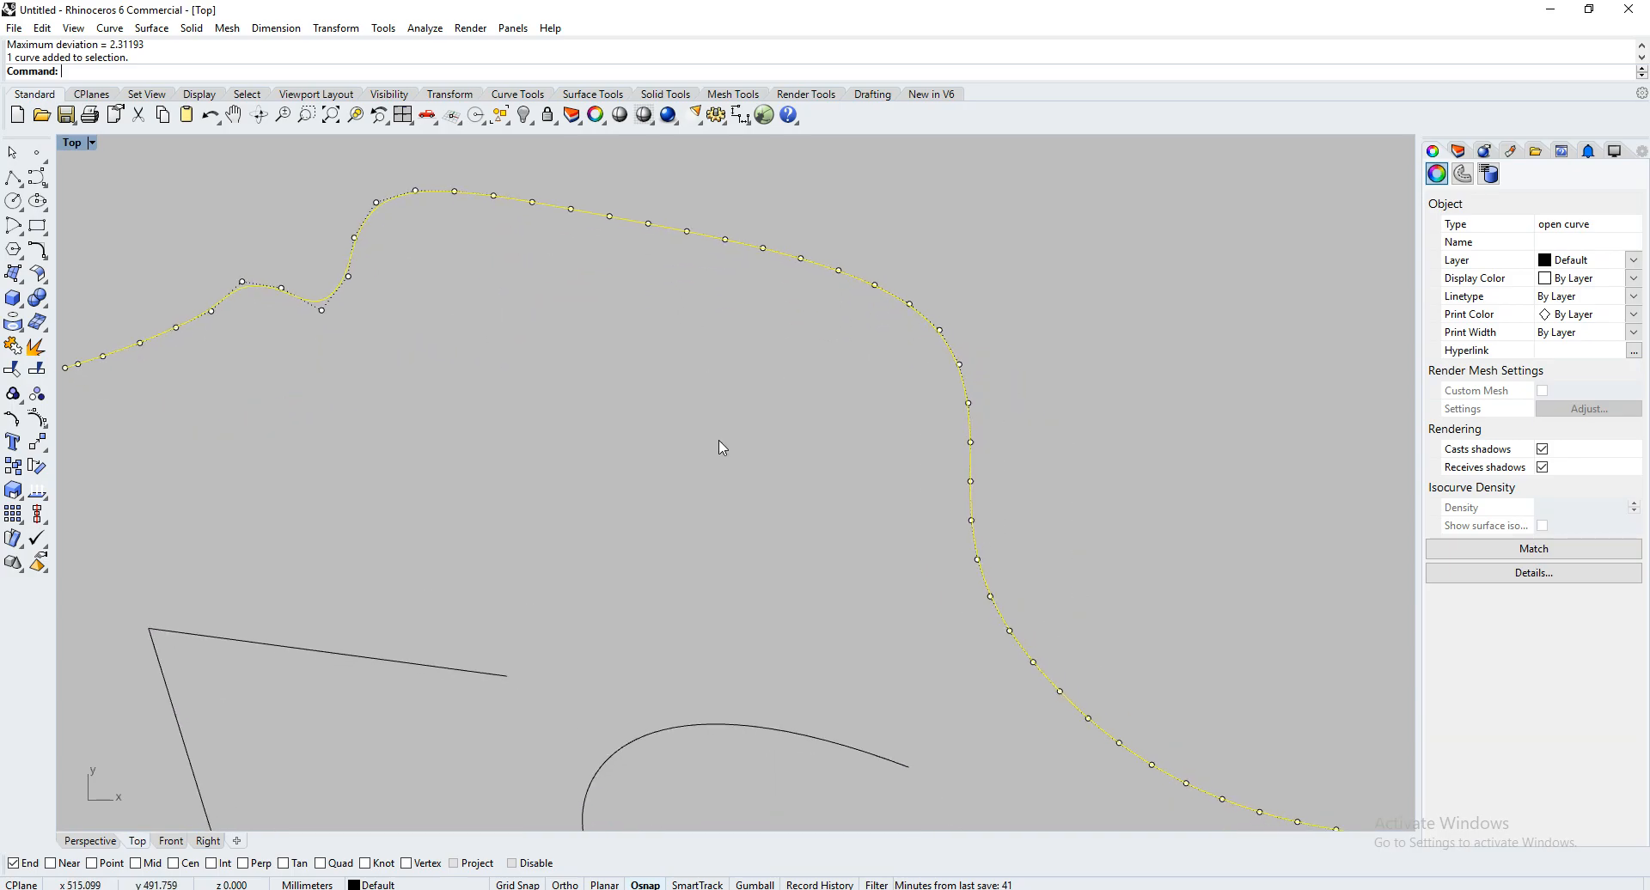
type("Rebuild")
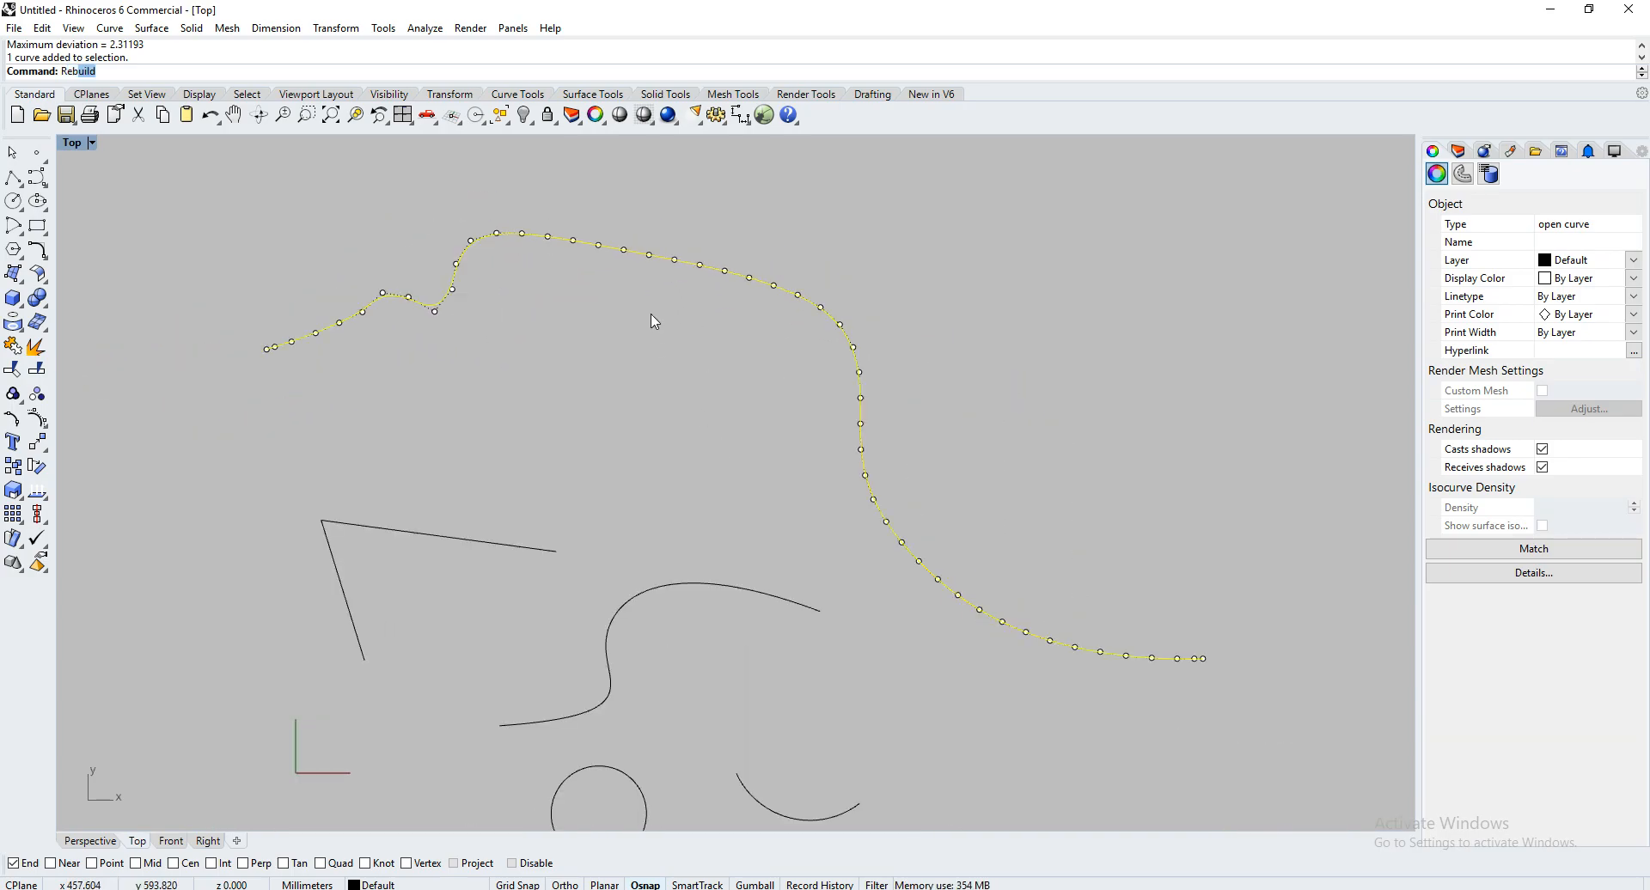
key("Return")
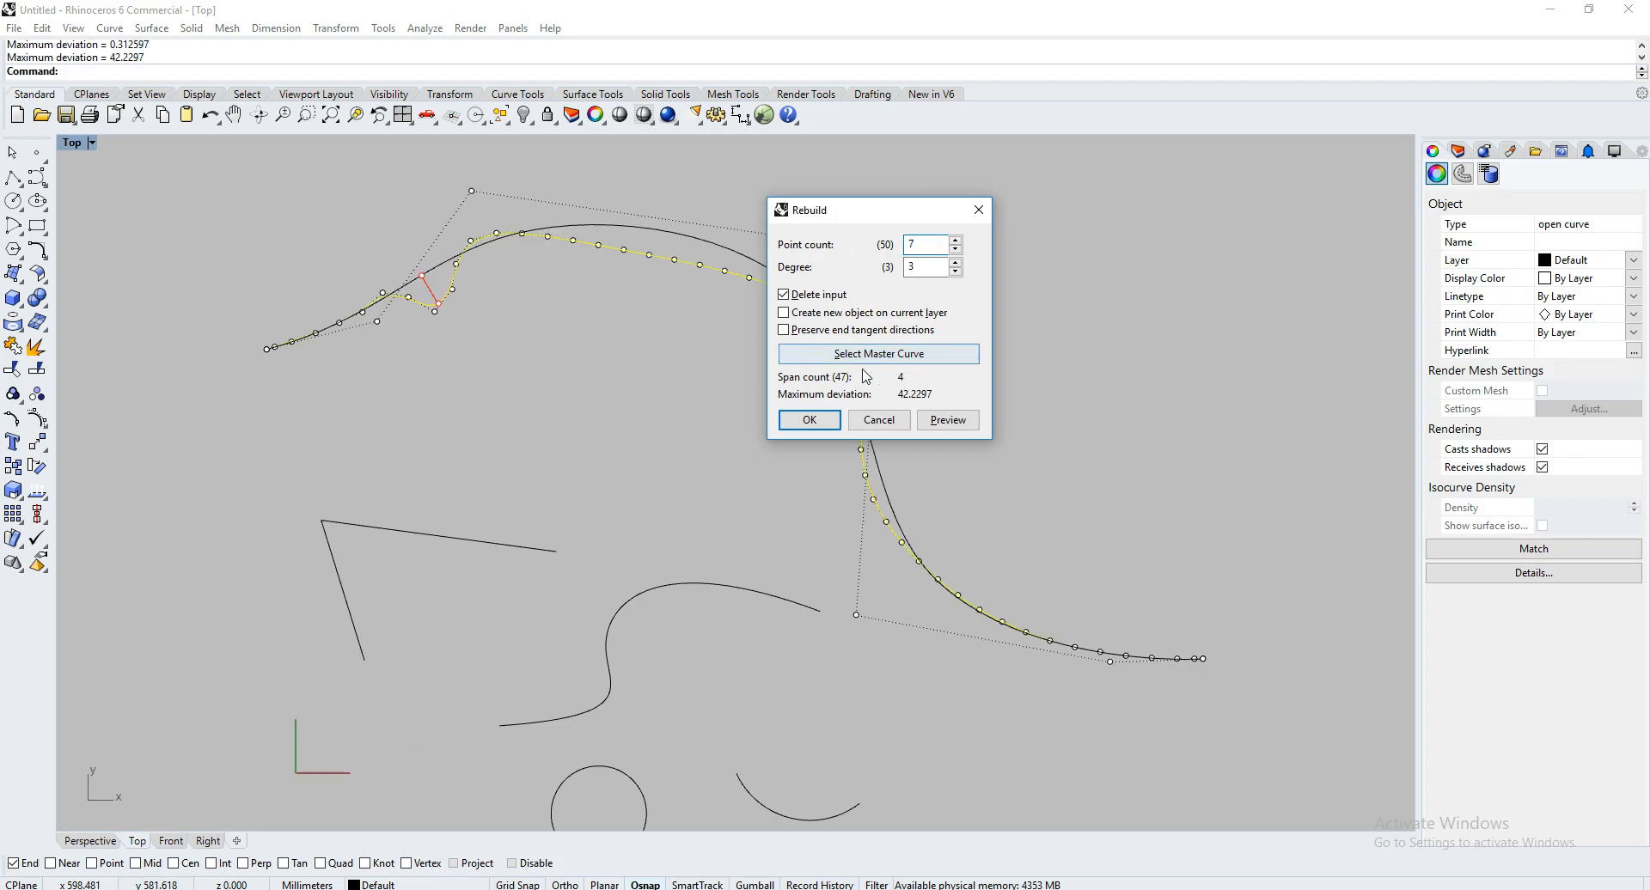
left_click(808, 420)
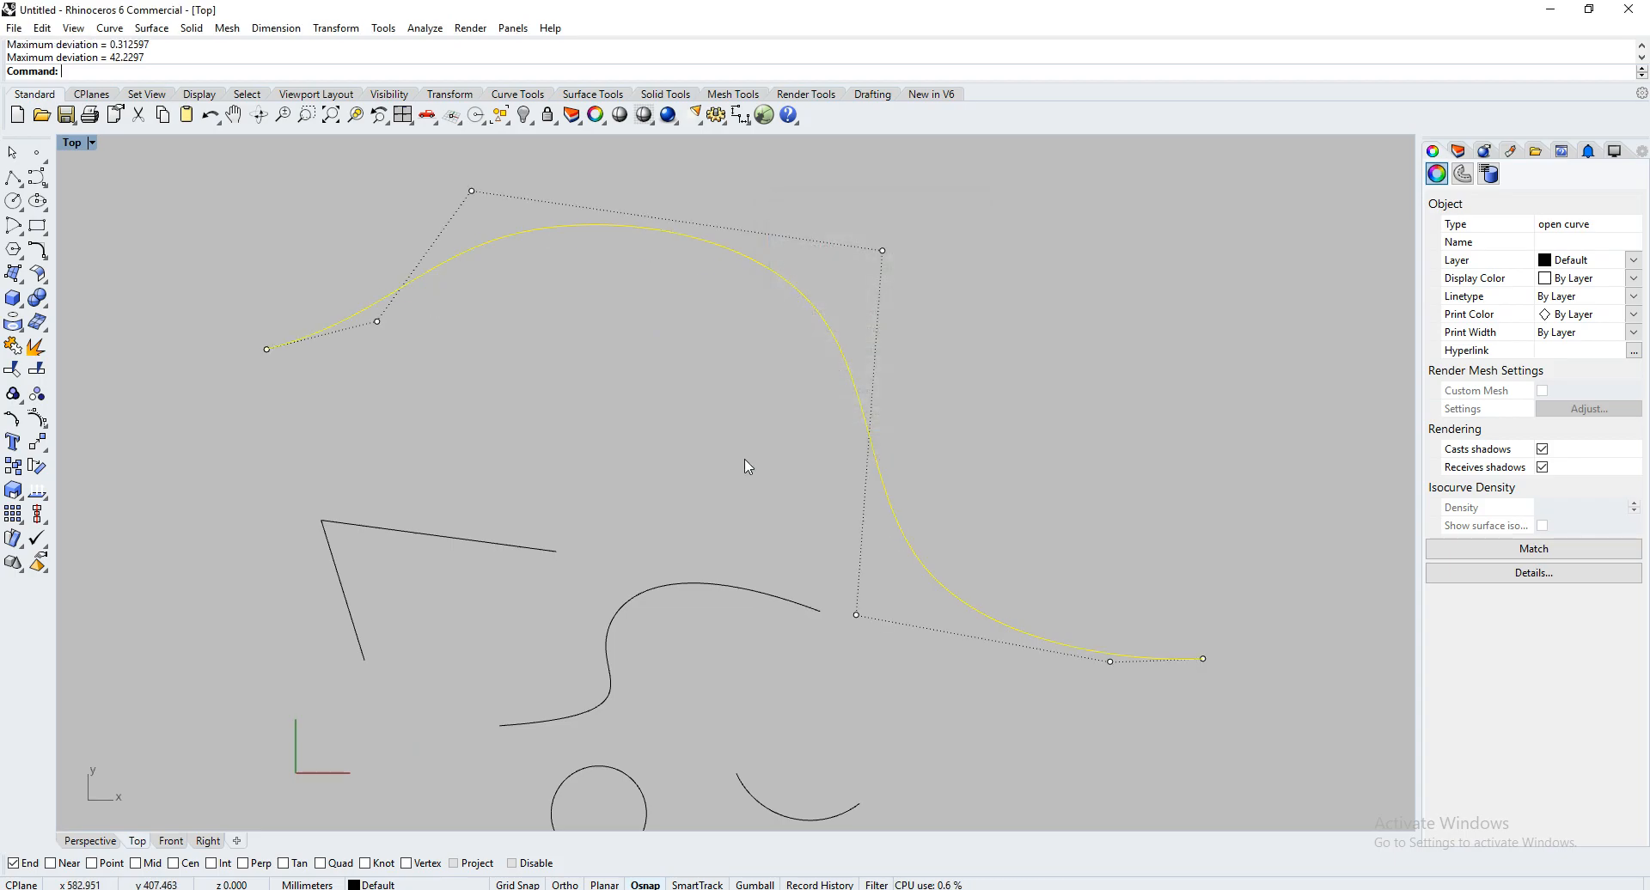
Rebuild the long curve with 7 points and degree 1, turning it into straight segments
left_click(789, 284)
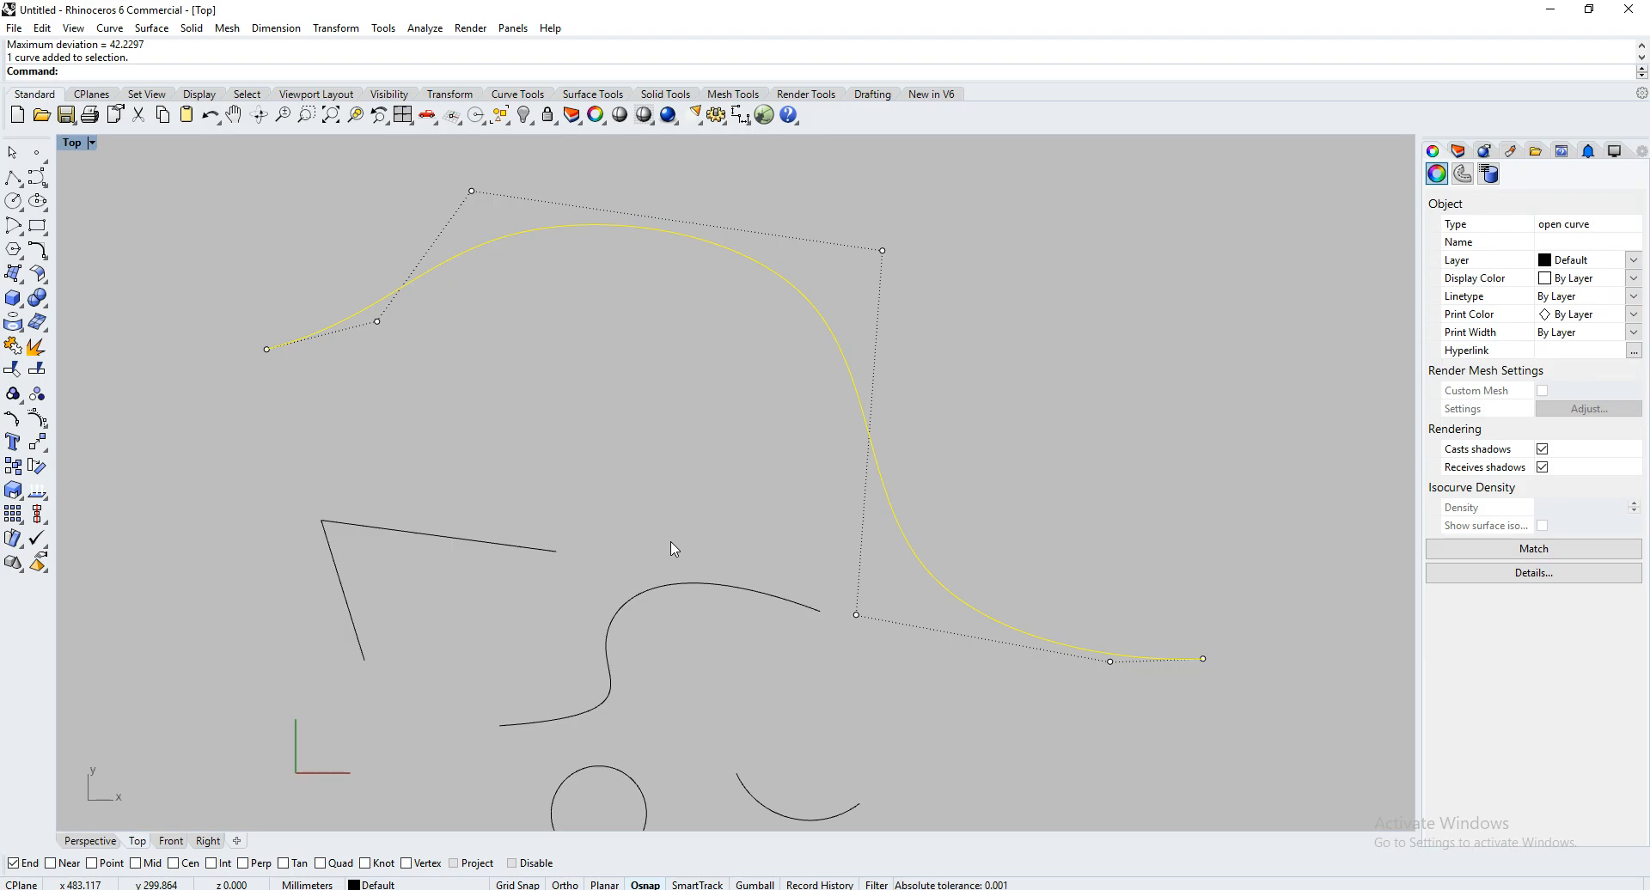
type("Rebuild")
key("Return")
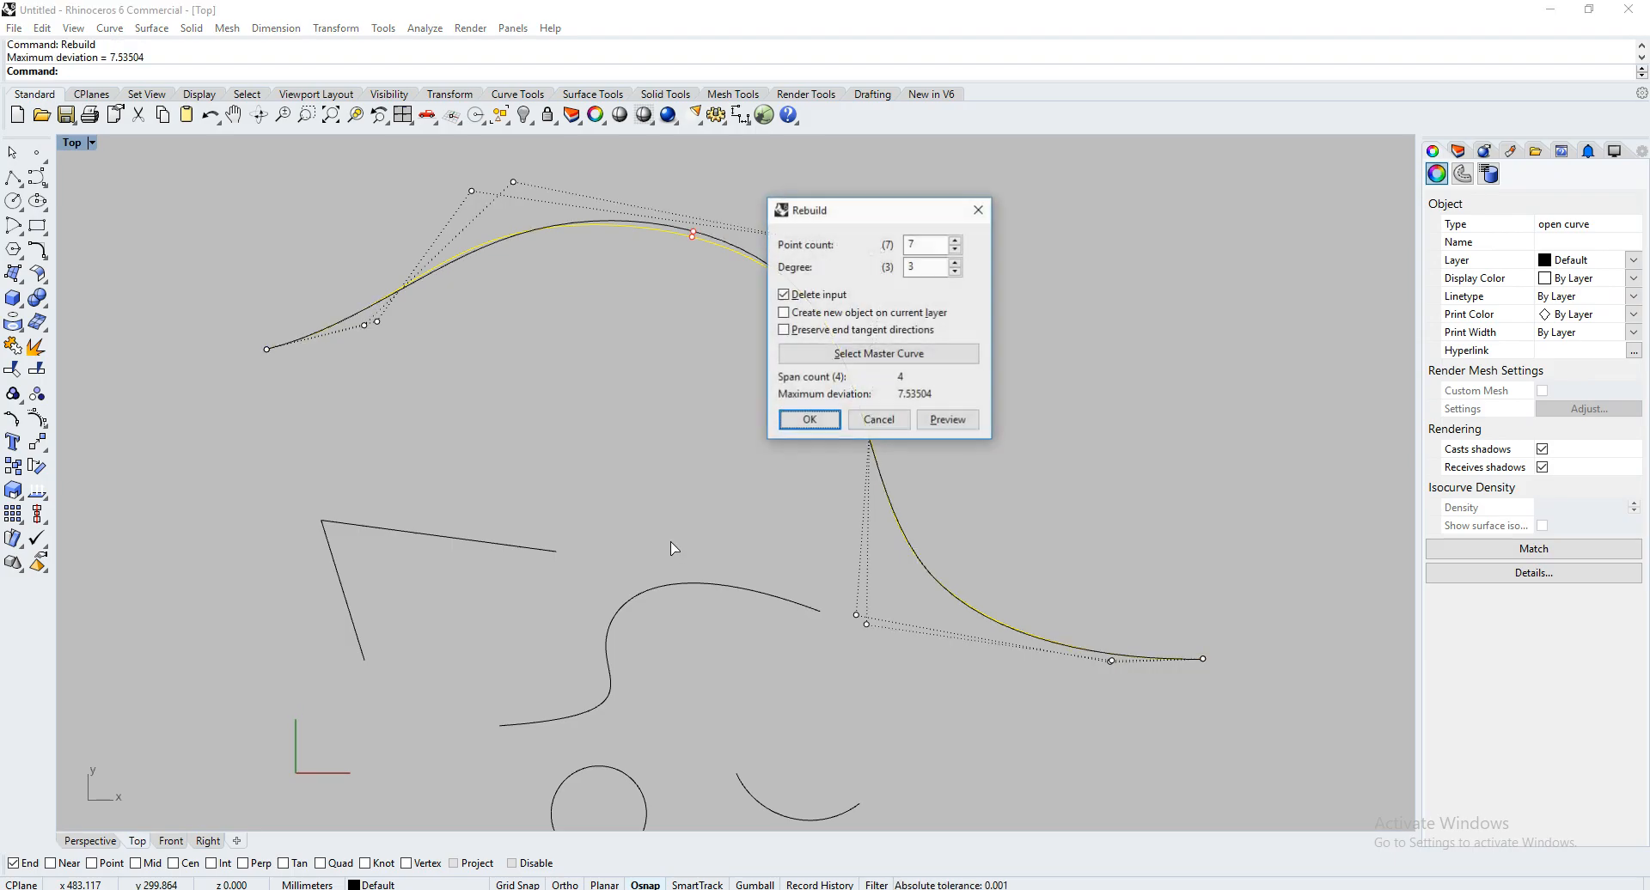
key("Tab")
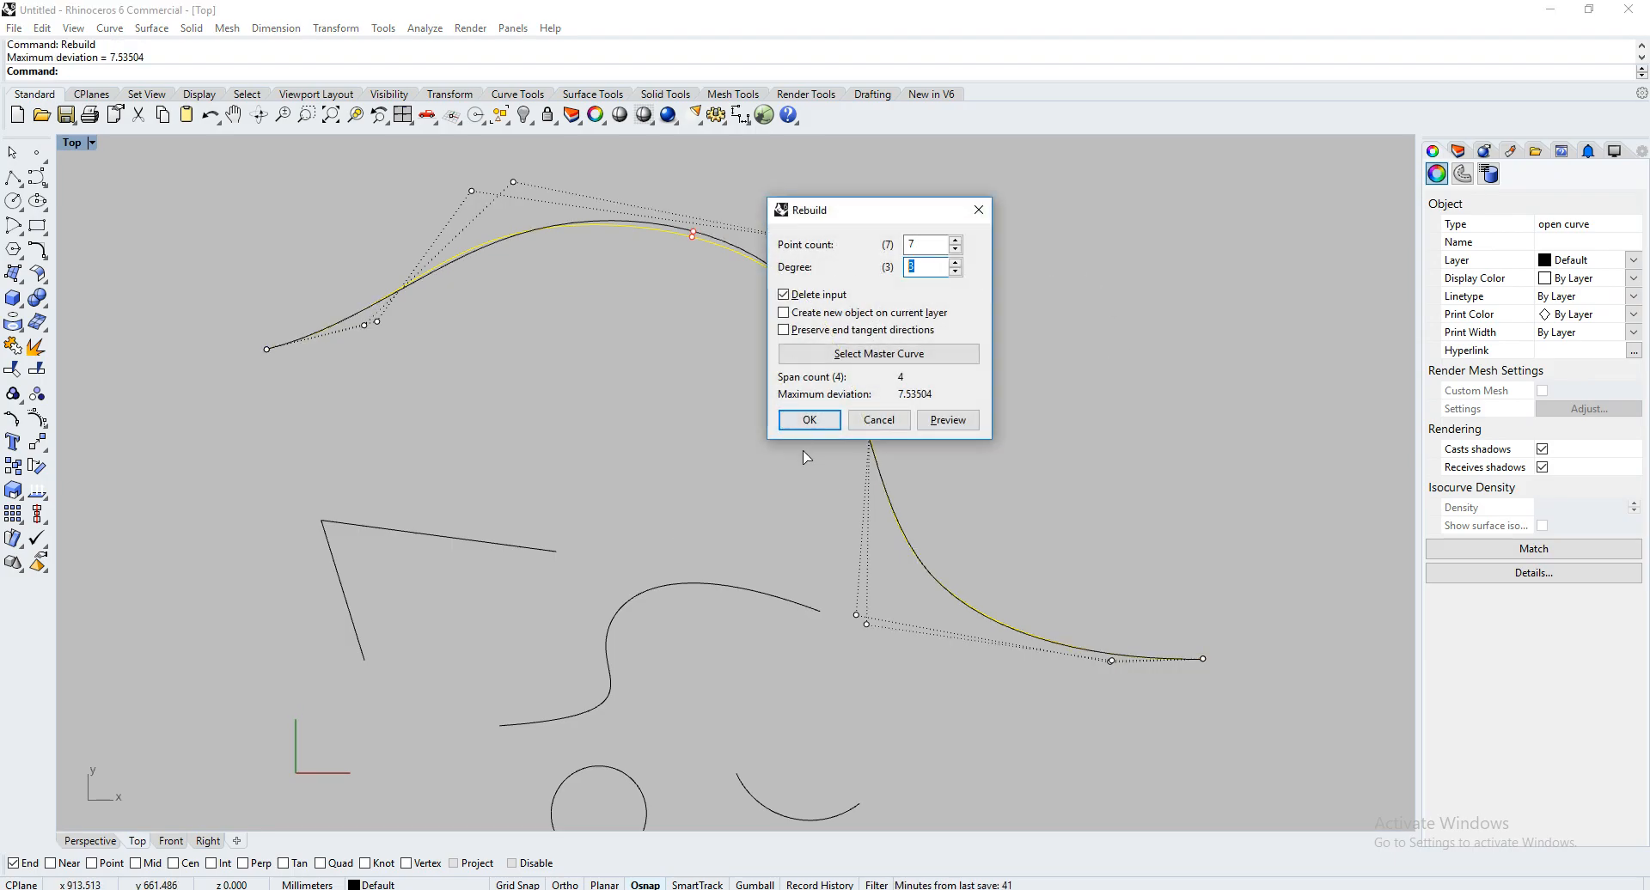
type("1")
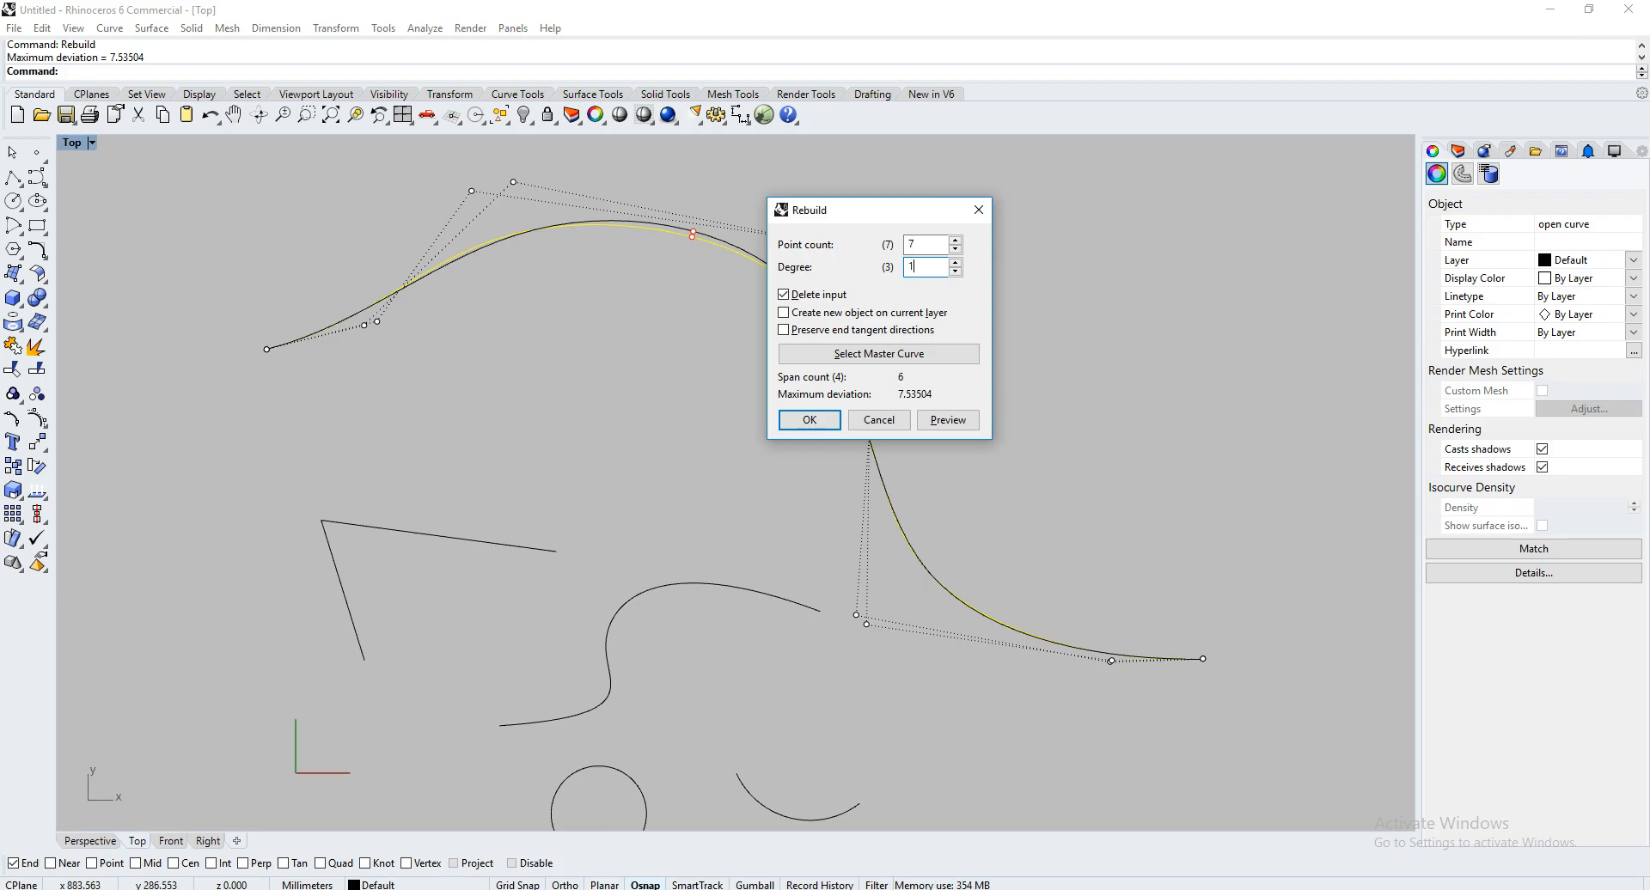
left_click(809, 420)
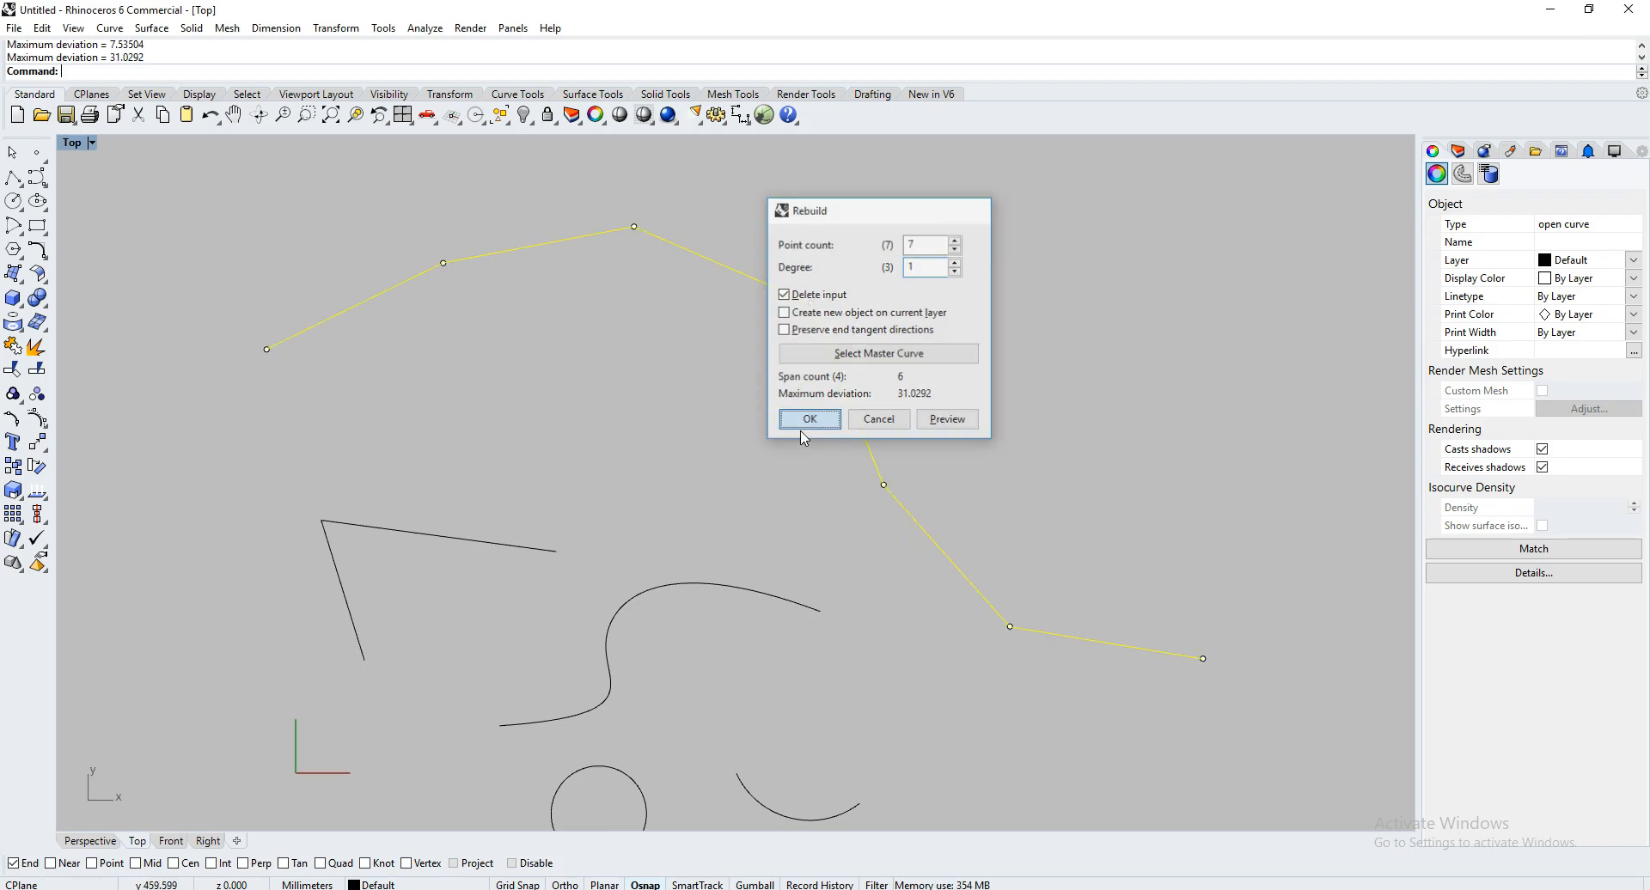
key("Escape")
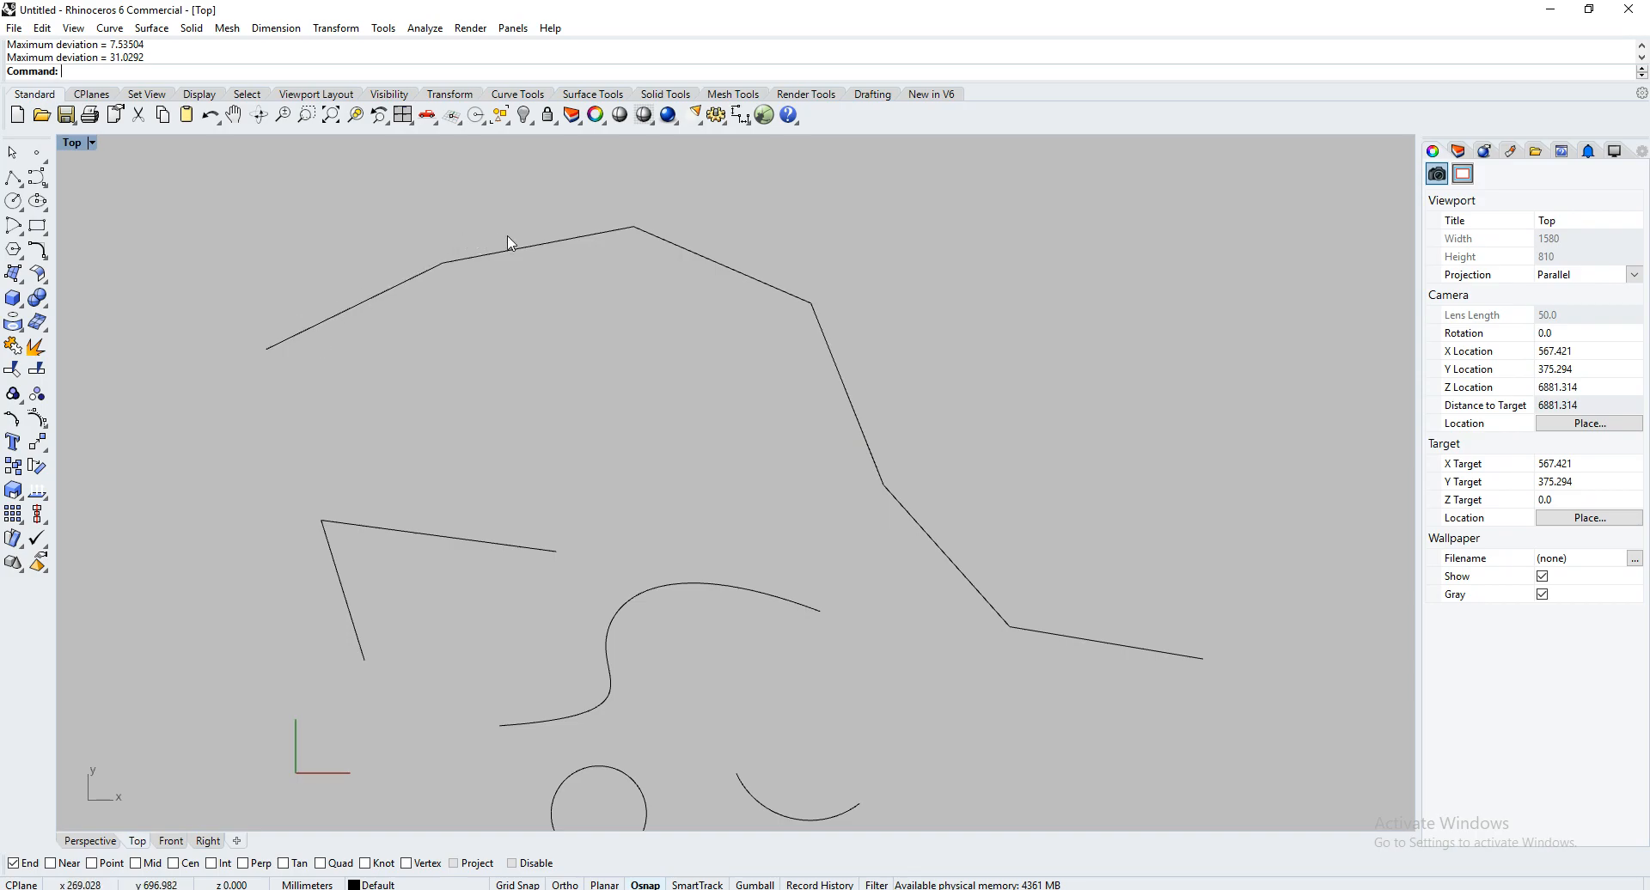
Rebuild the straight-segmented long curve with degree 2, keeping 7 points
left_click(728, 282)
type("Rebuild")
key("Return")
double_click(924, 267)
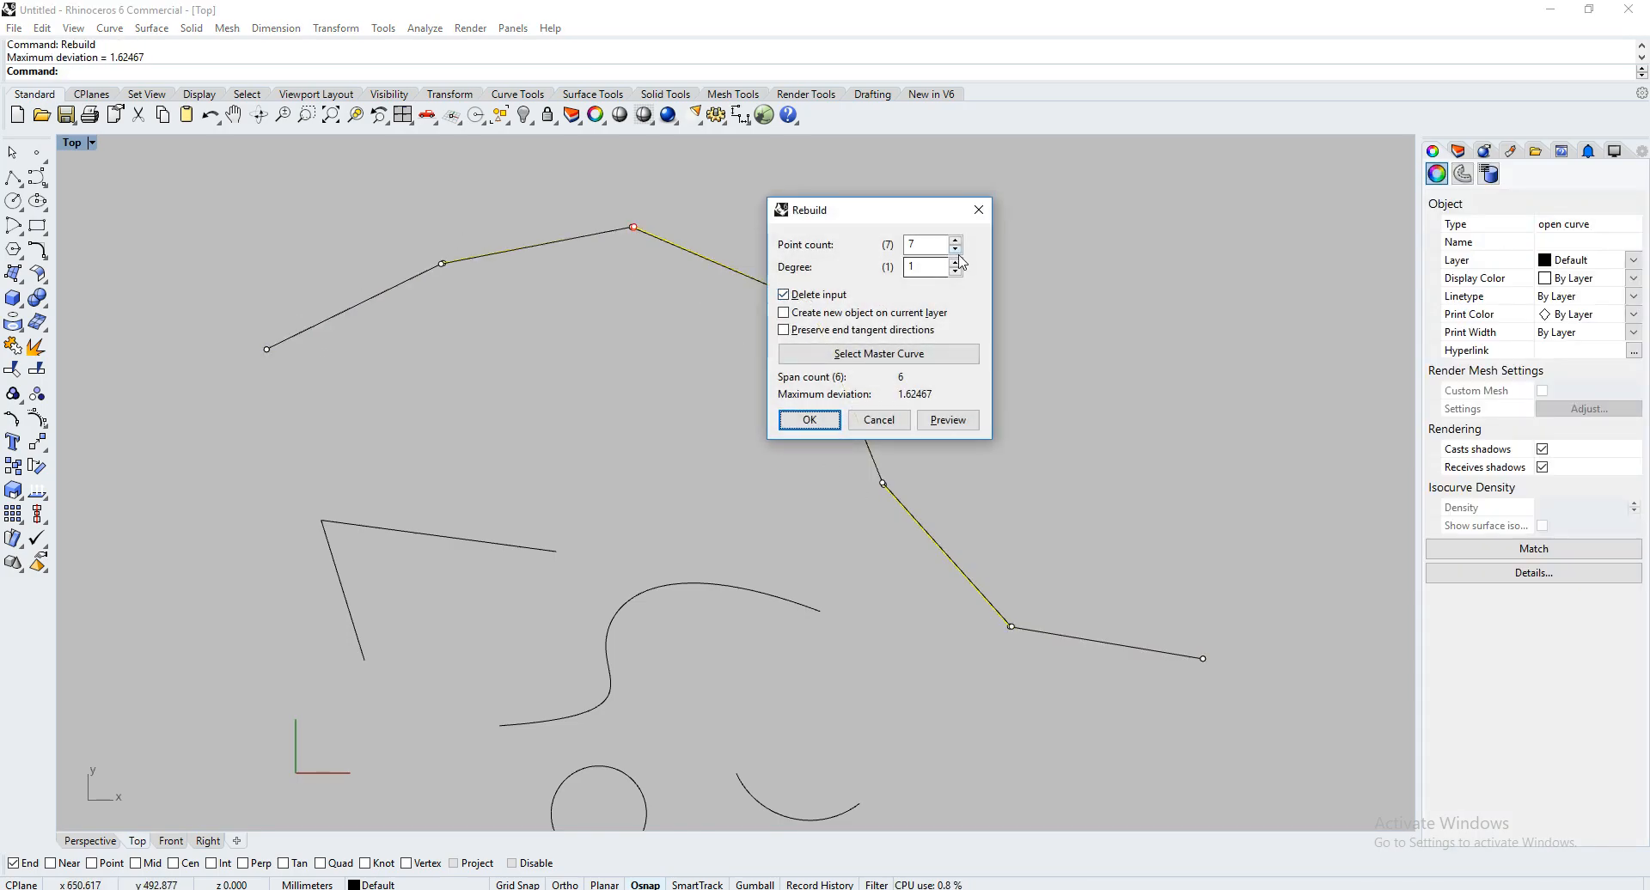
type("2")
left_click(810, 419)
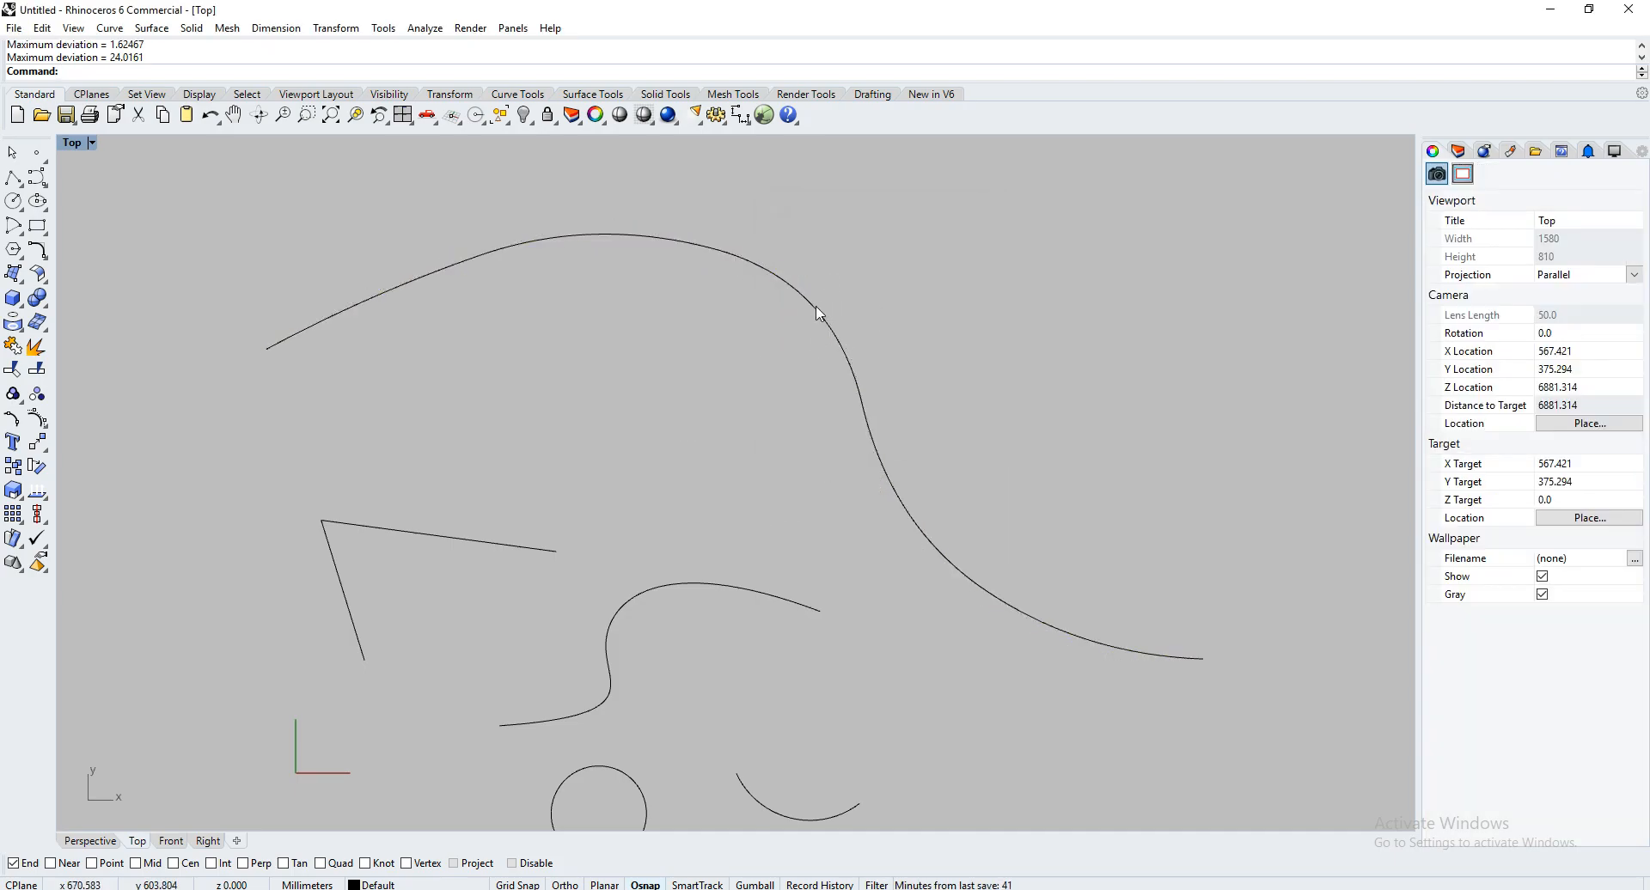
Reshape the degree 2 curve by moving its middle control point far to the right and its third control point upward
left_click(817, 308)
left_click_drag(833, 280, 1312, 344)
left_click_drag(608, 227, 676, 157)
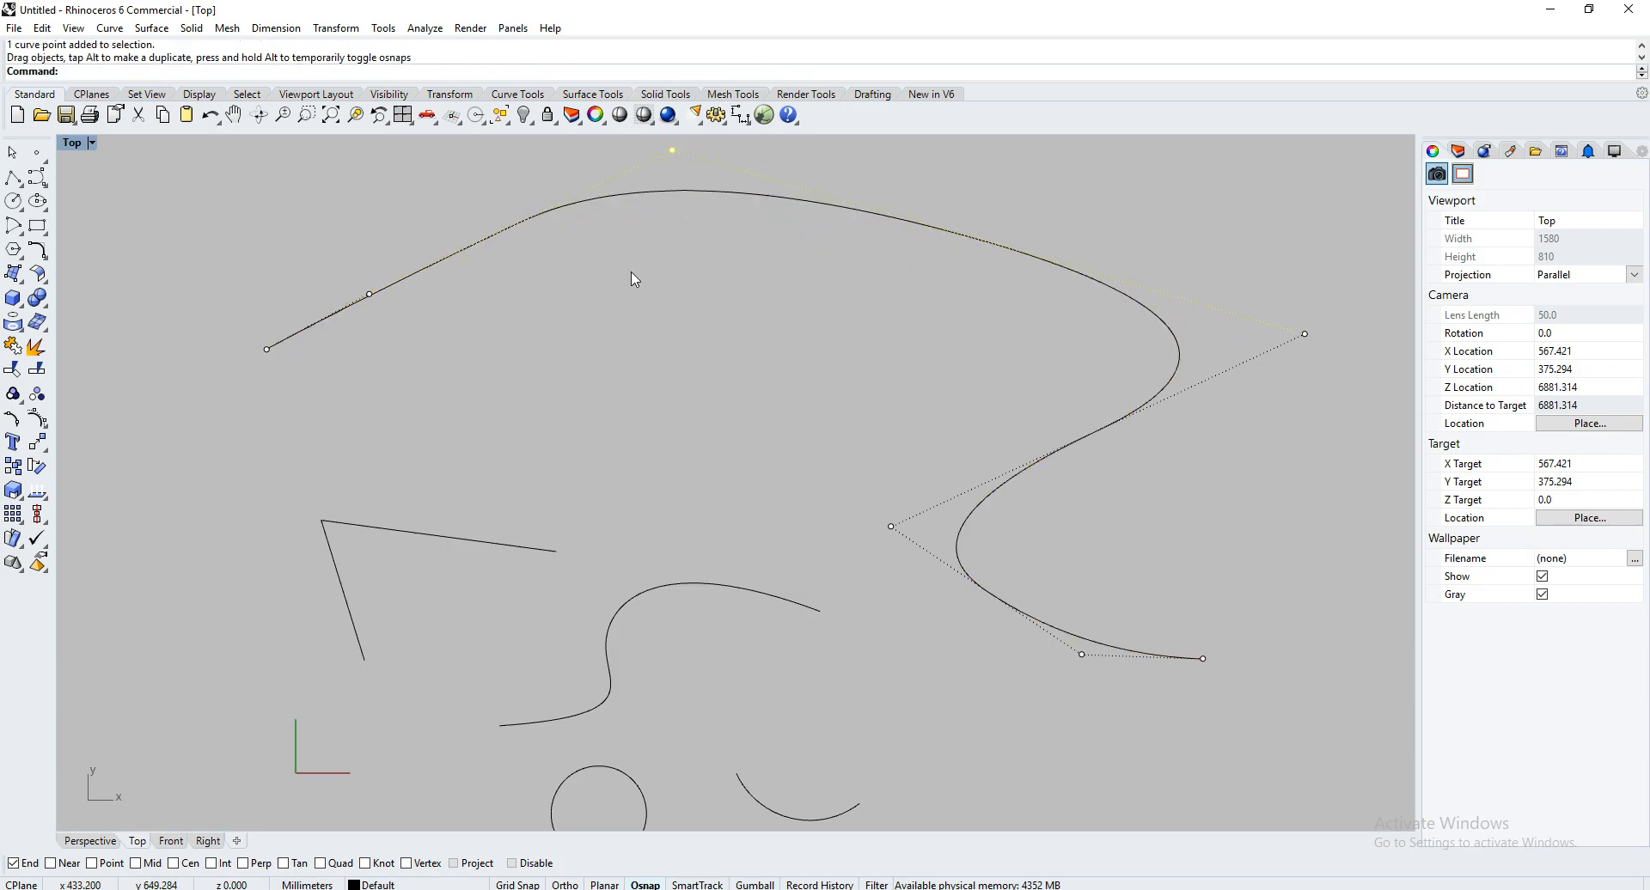
Draw a straight line from the long curve's starting endpoint diagonally down to the left
right_click_drag(451, 276, 320, 325)
scroll(320, 325, "down", 4)
right_click_drag(363, 473, 573, 412)
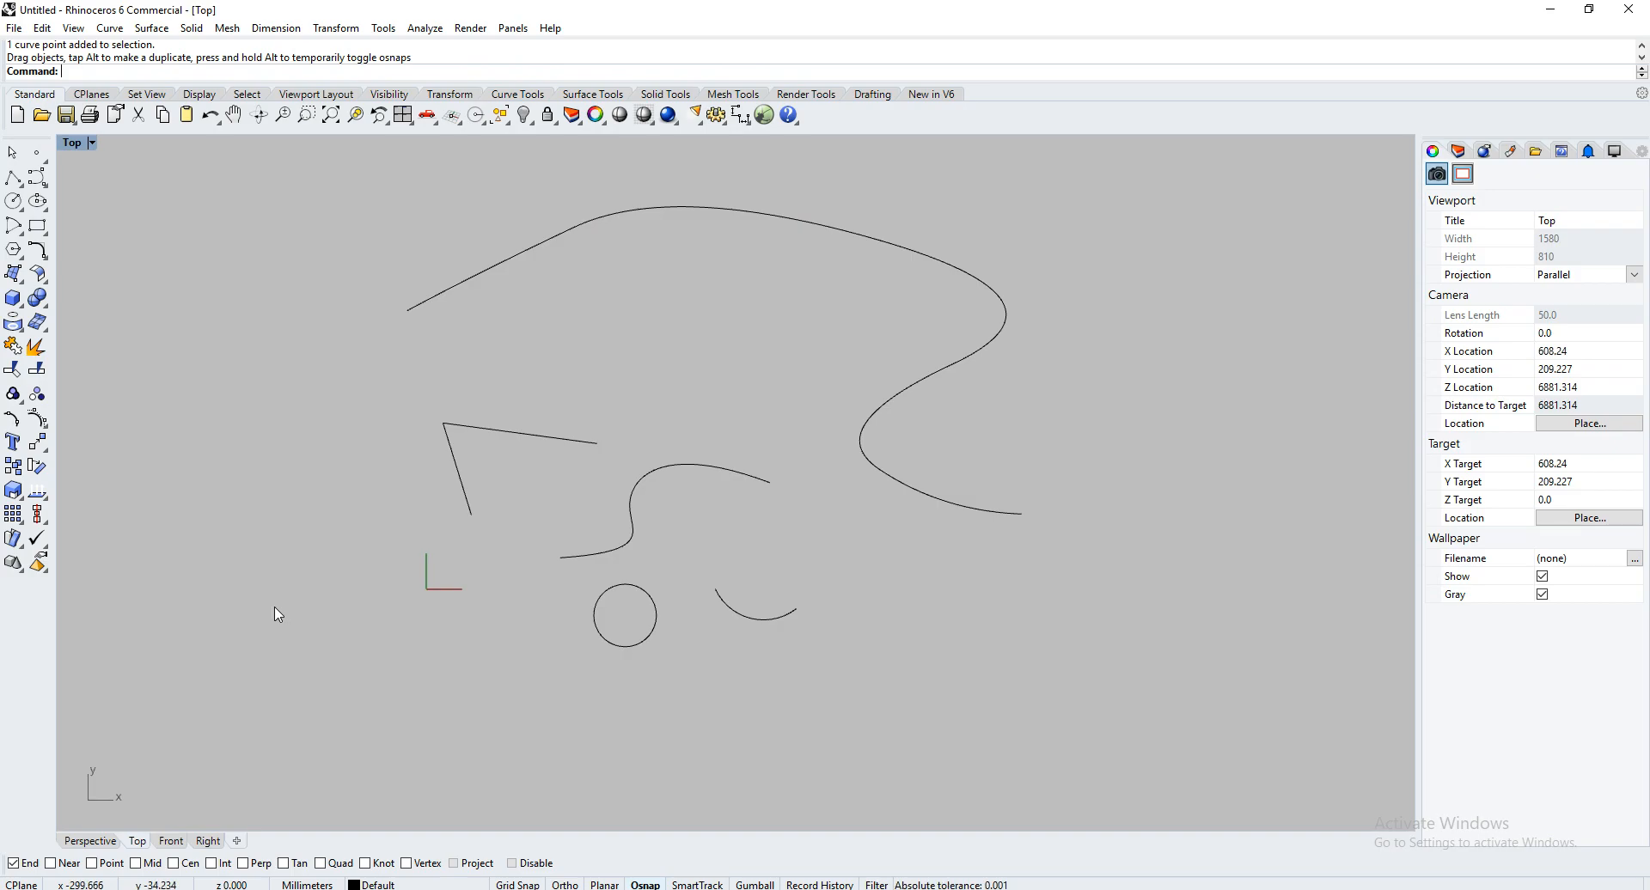
right_click_drag(881, 462, 885, 536)
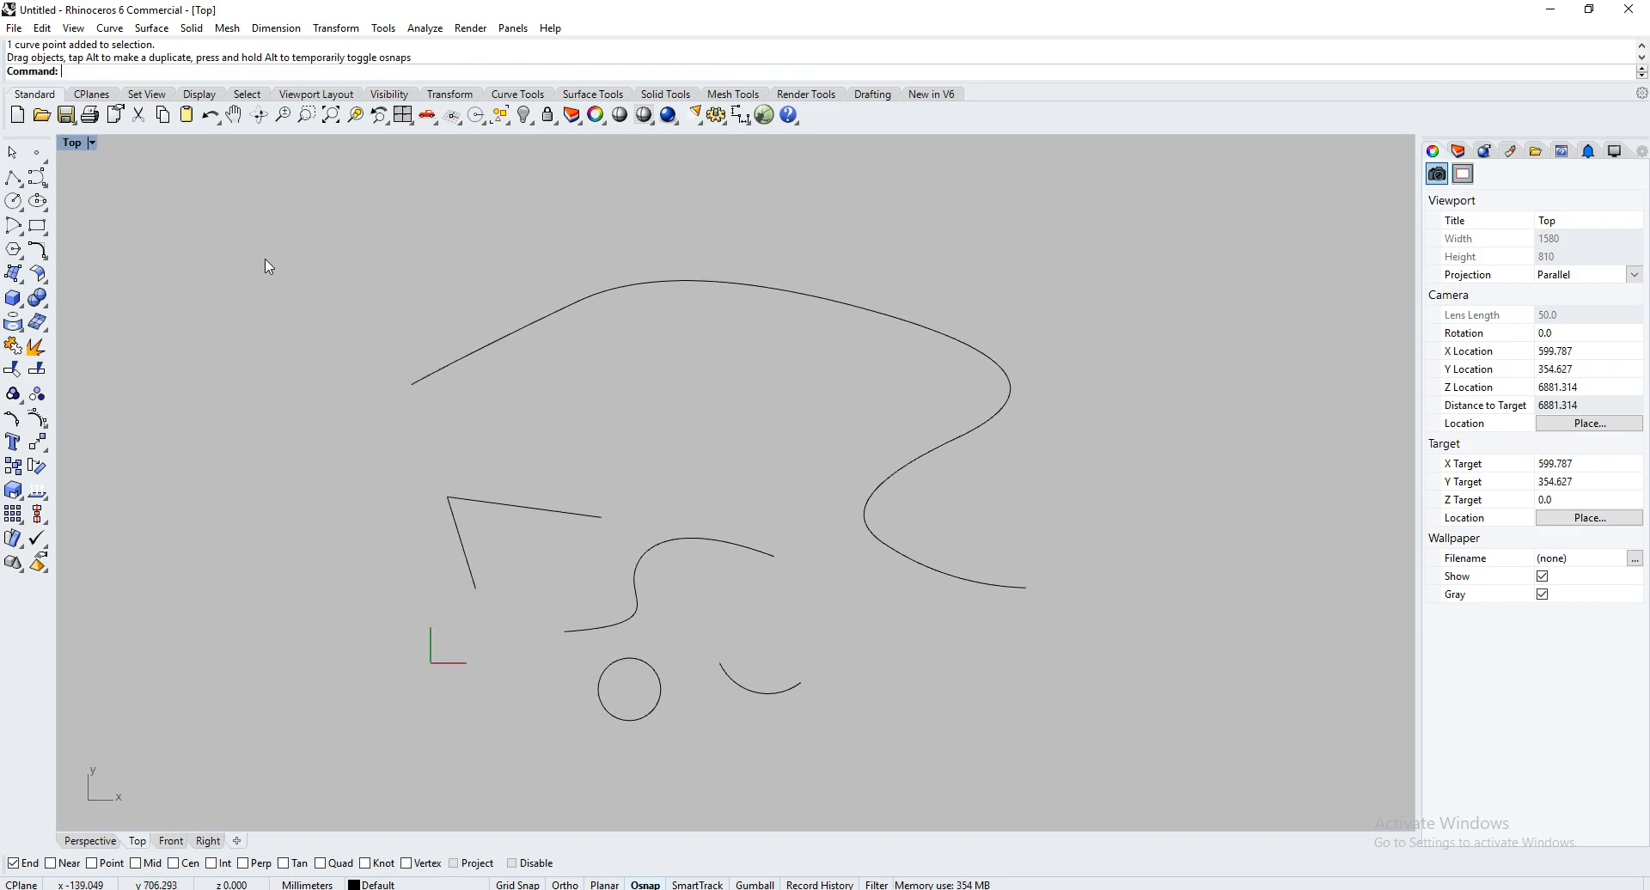
left_click(10, 182)
left_click(413, 384)
left_click(290, 536)
right_click(367, 543)
Join the long curve and the new straight line into one open curve, and select it to check the result
left_click(420, 383)
left_click(391, 410)
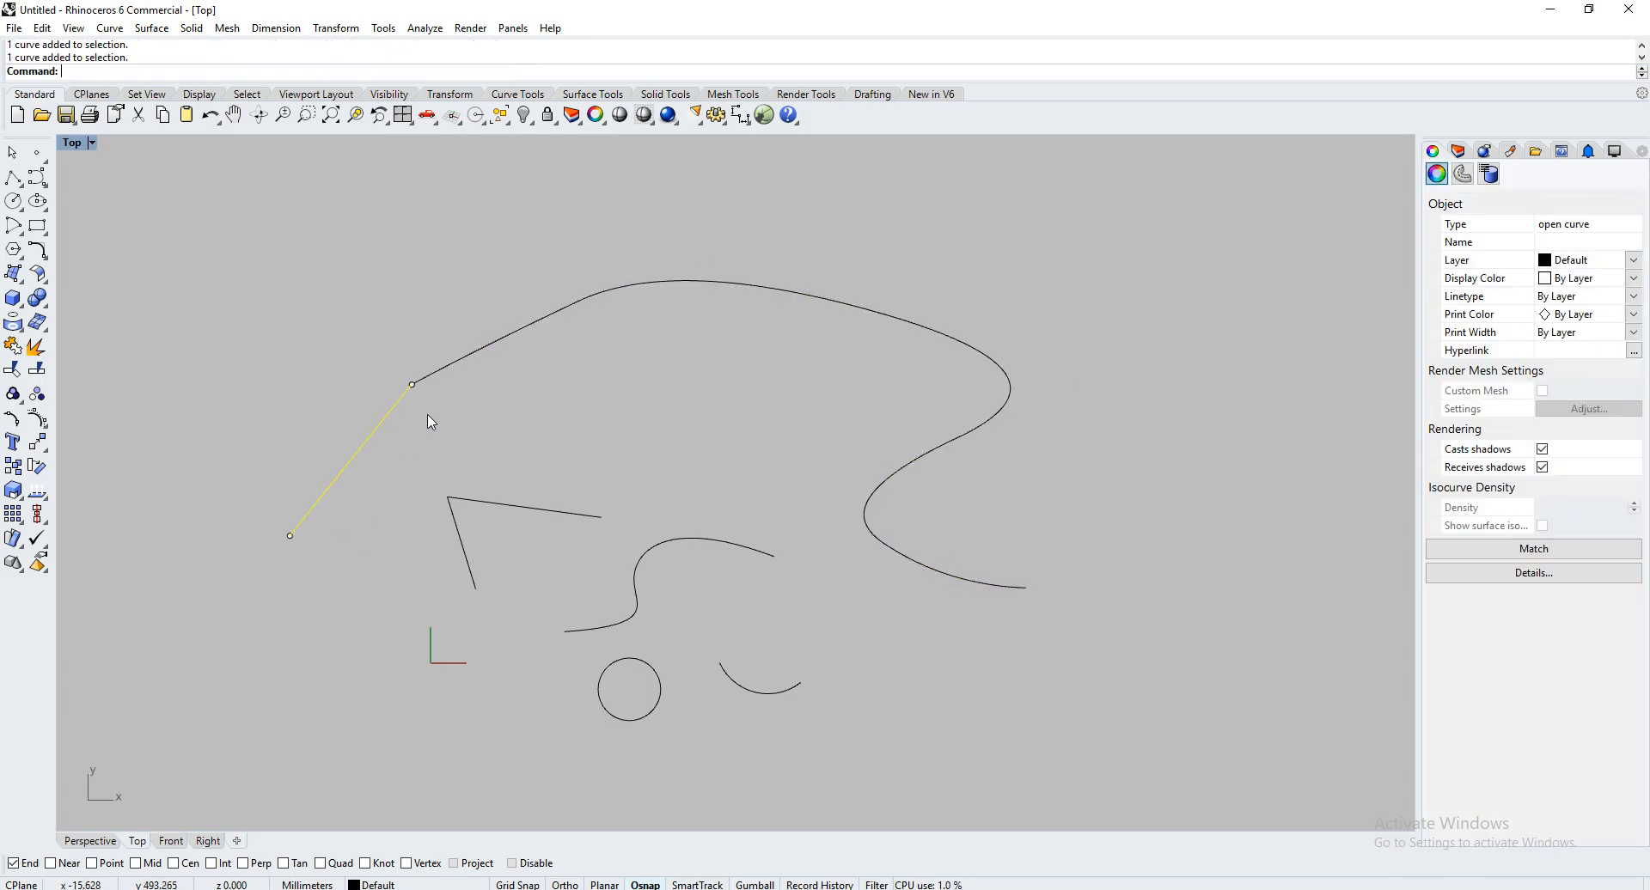
left_click(433, 417)
type("j")
key("Return")
left_click(423, 380)
left_click(399, 400)
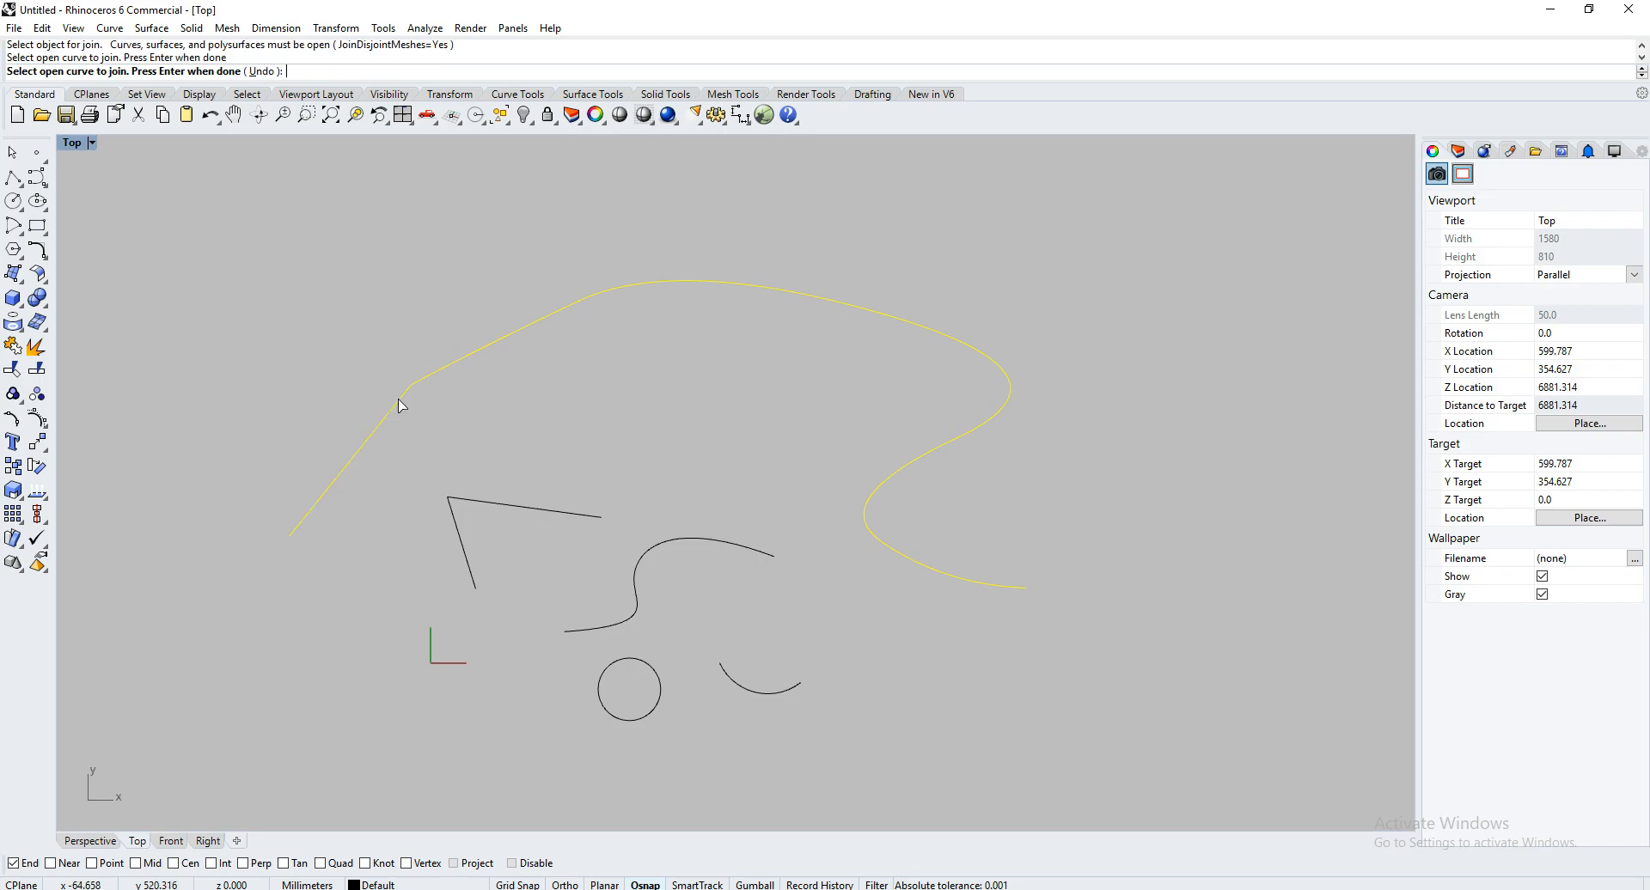
right_click(456, 424)
left_click(429, 383)
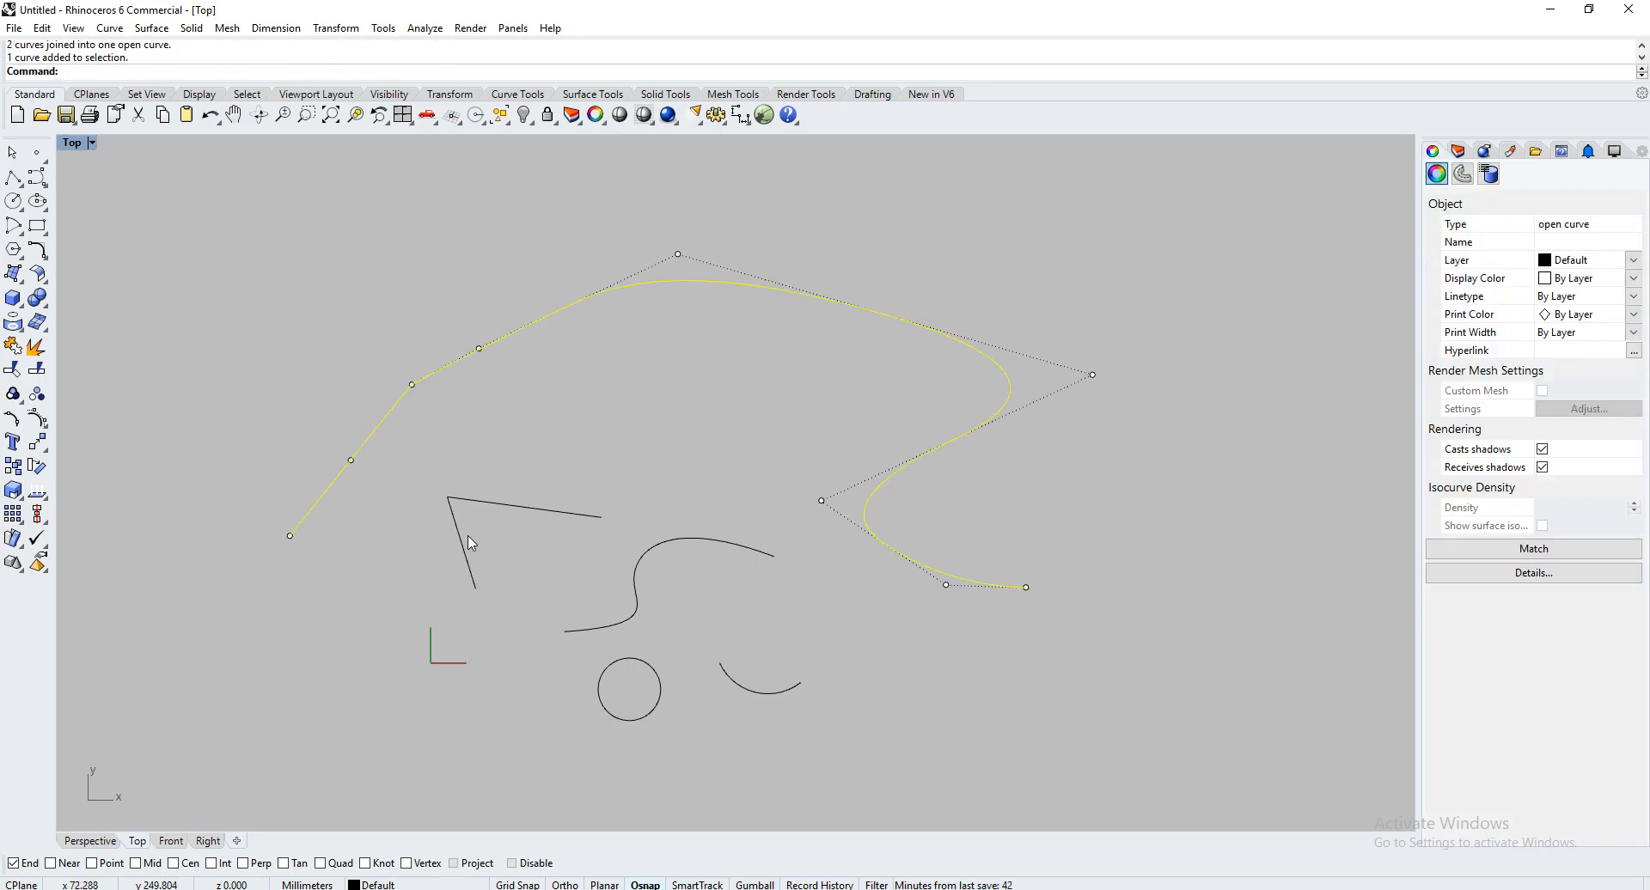
left_click(478, 465)
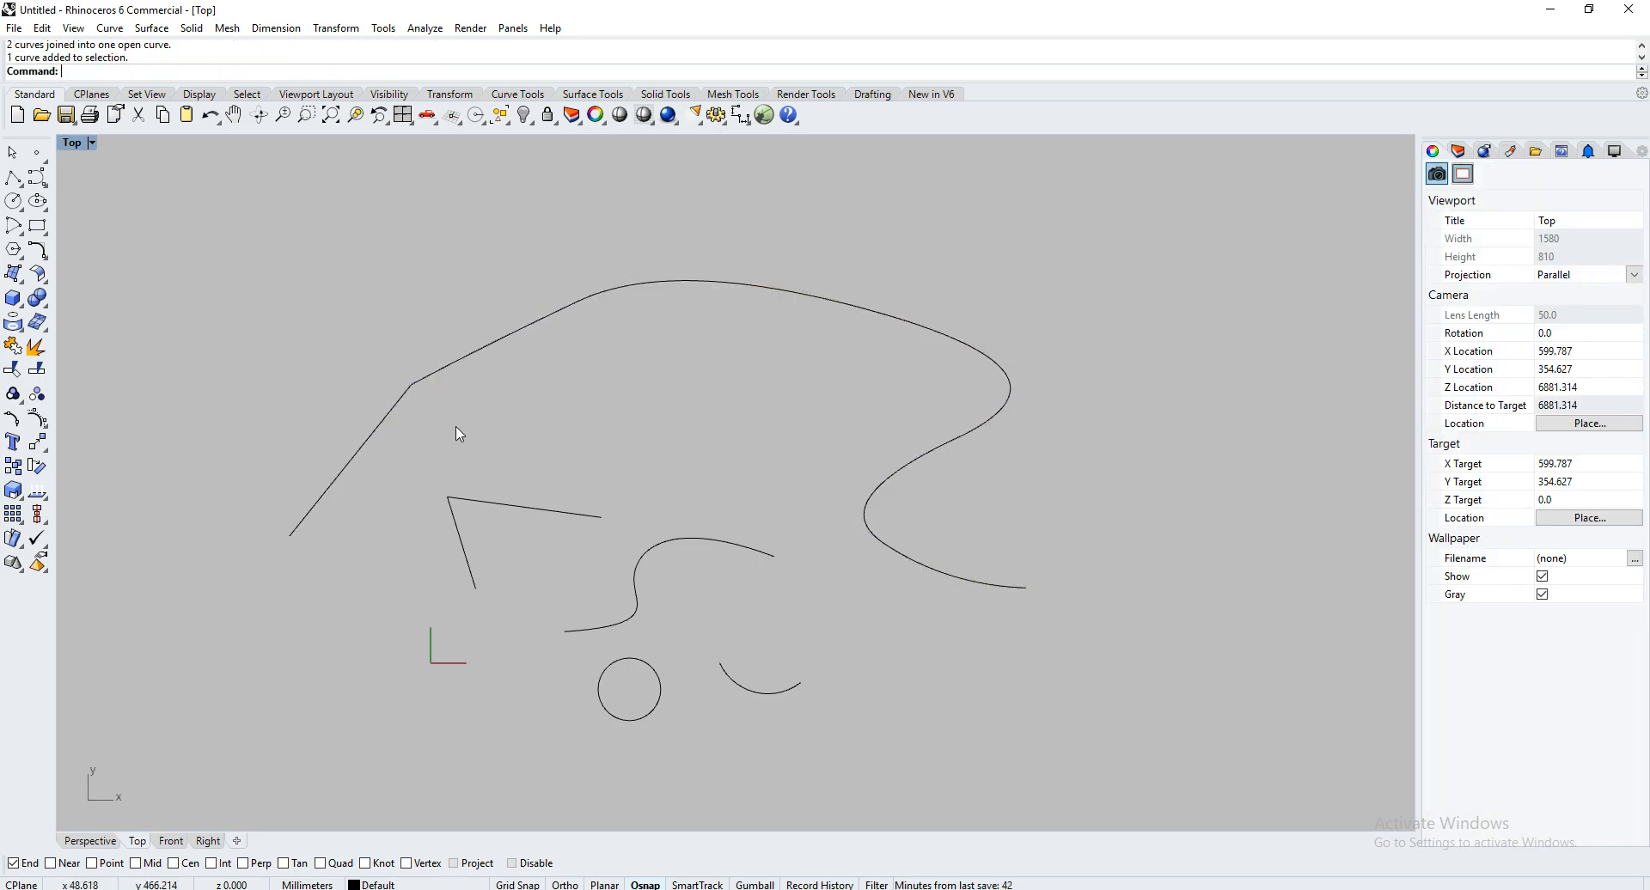
Explode the joined curve into its separate segments, and select the pieces individually to check them
type("explode")
key("Return")
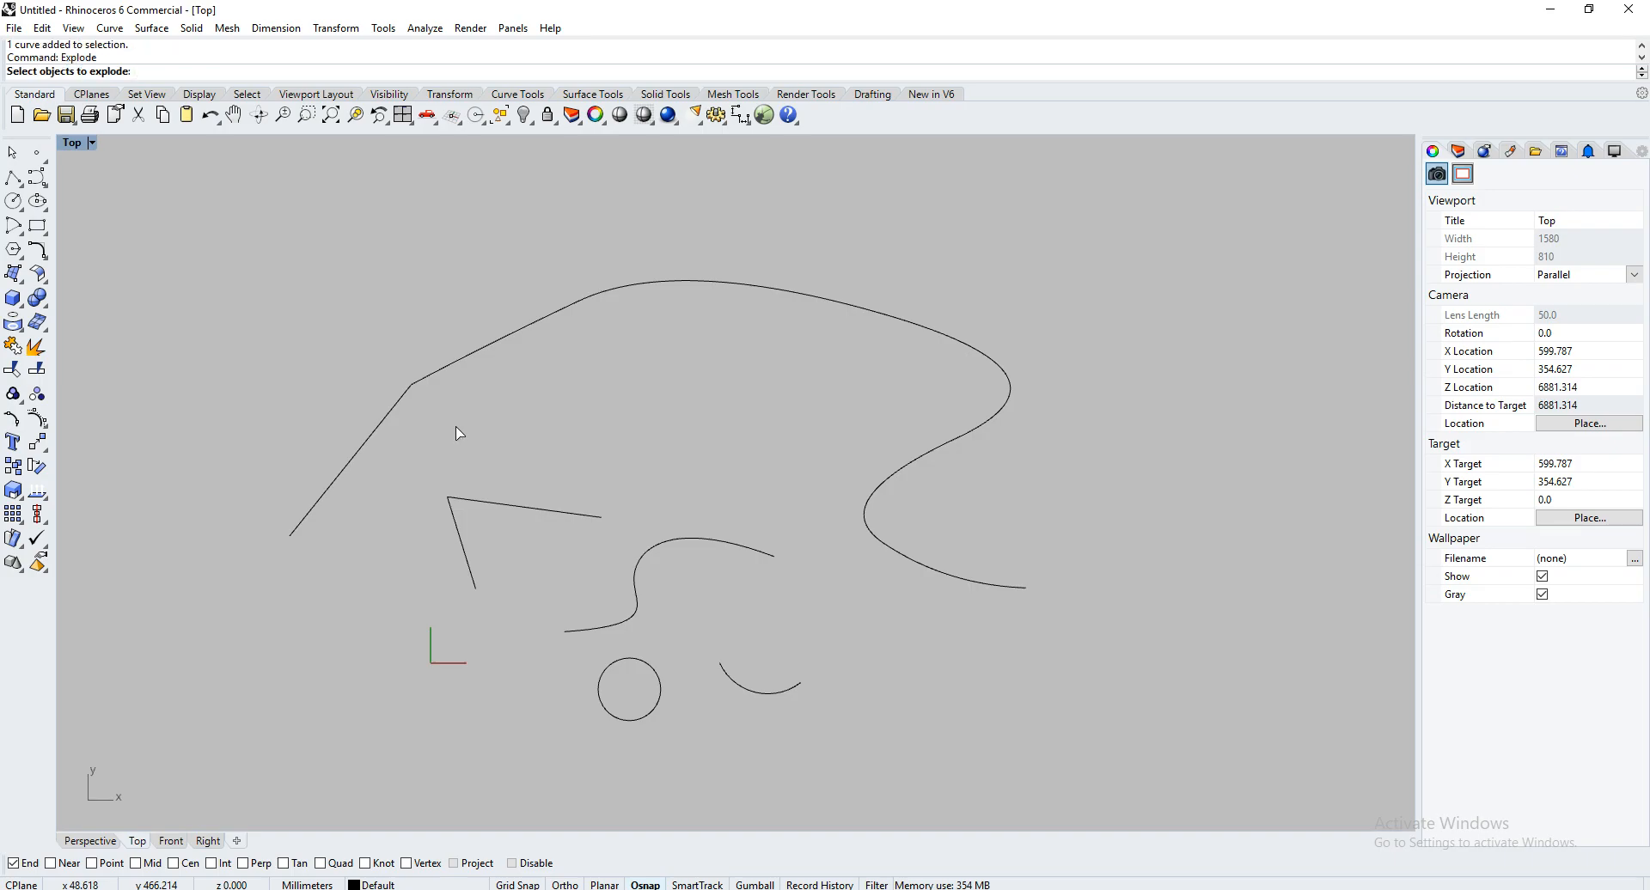
left_click(435, 378)
key("Return")
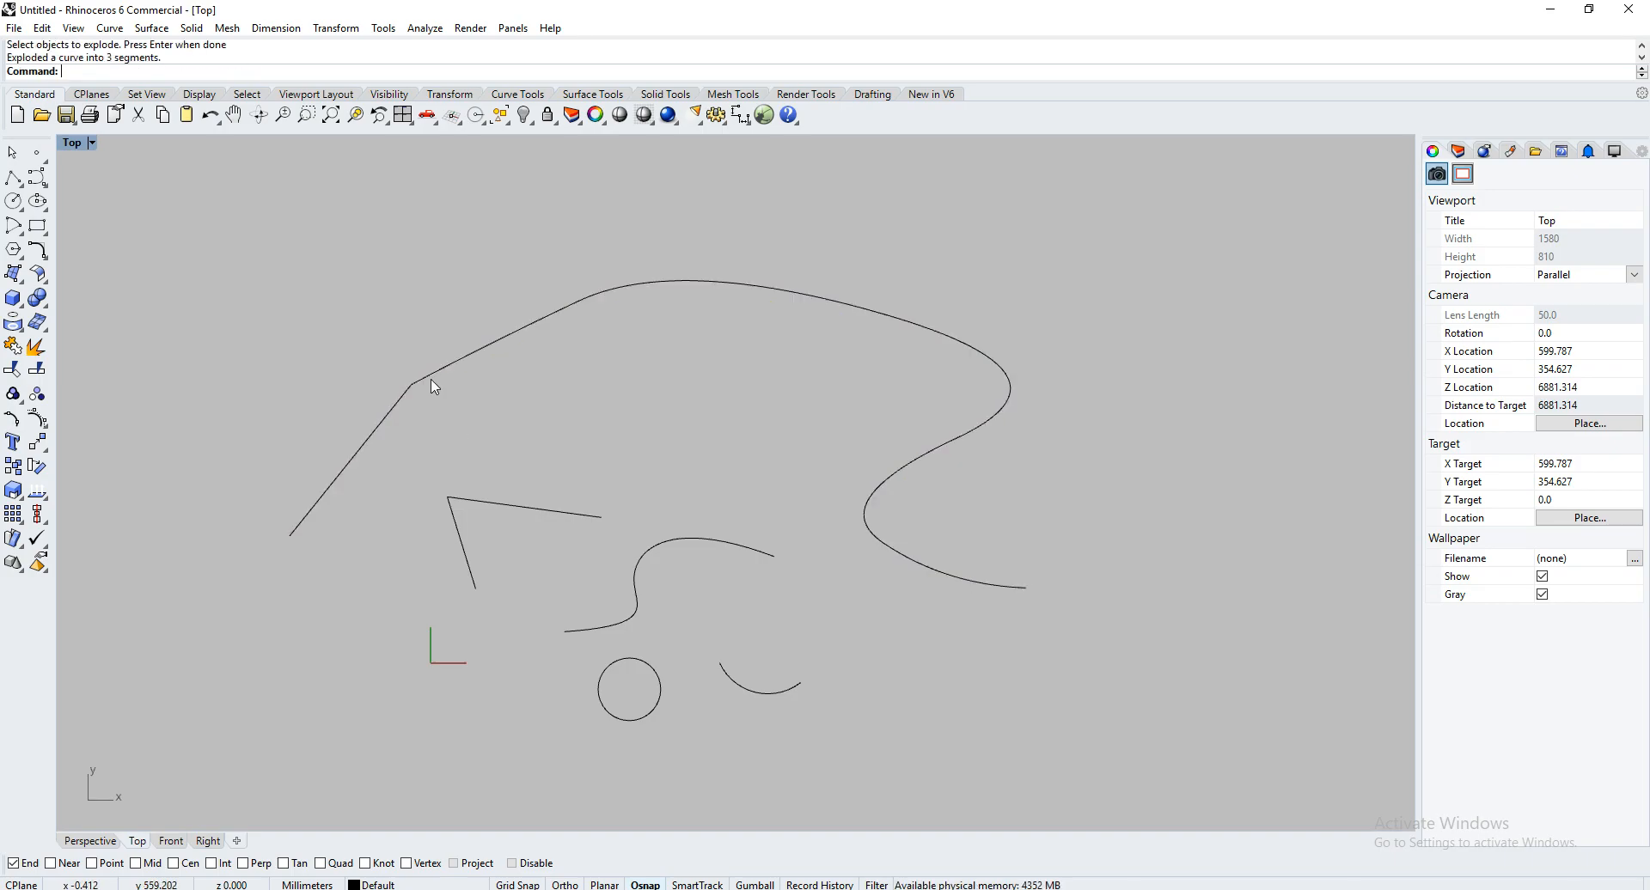
left_click(434, 380)
left_click(400, 402)
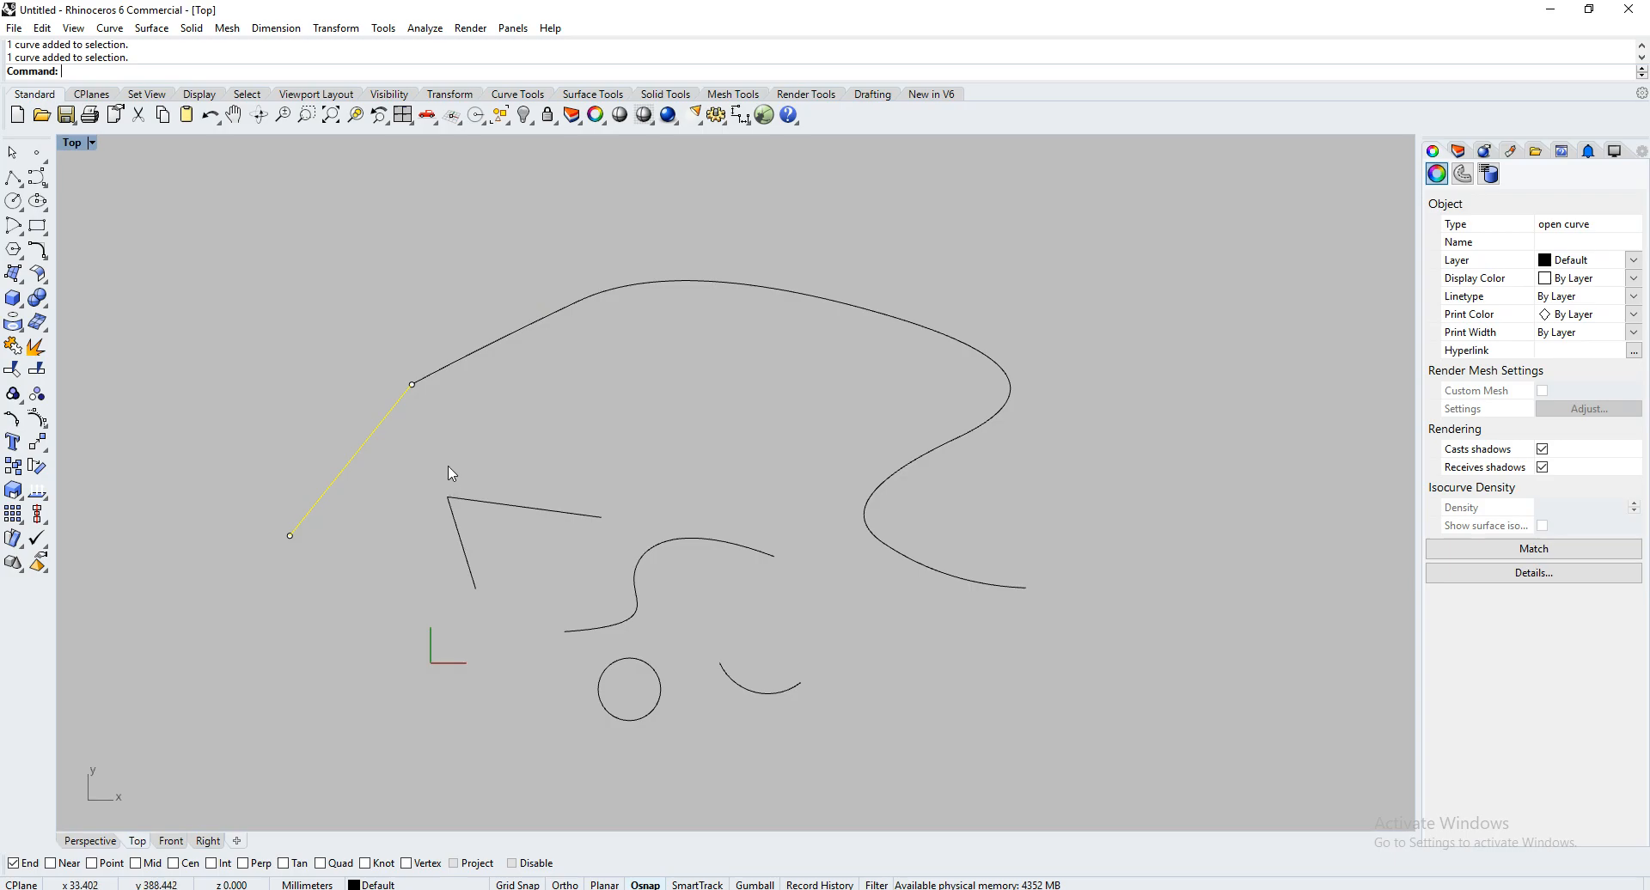
Draw a short vertical line from above down onto the upper long curve using the Near snap, and select that curve to inspect it
key("Escape")
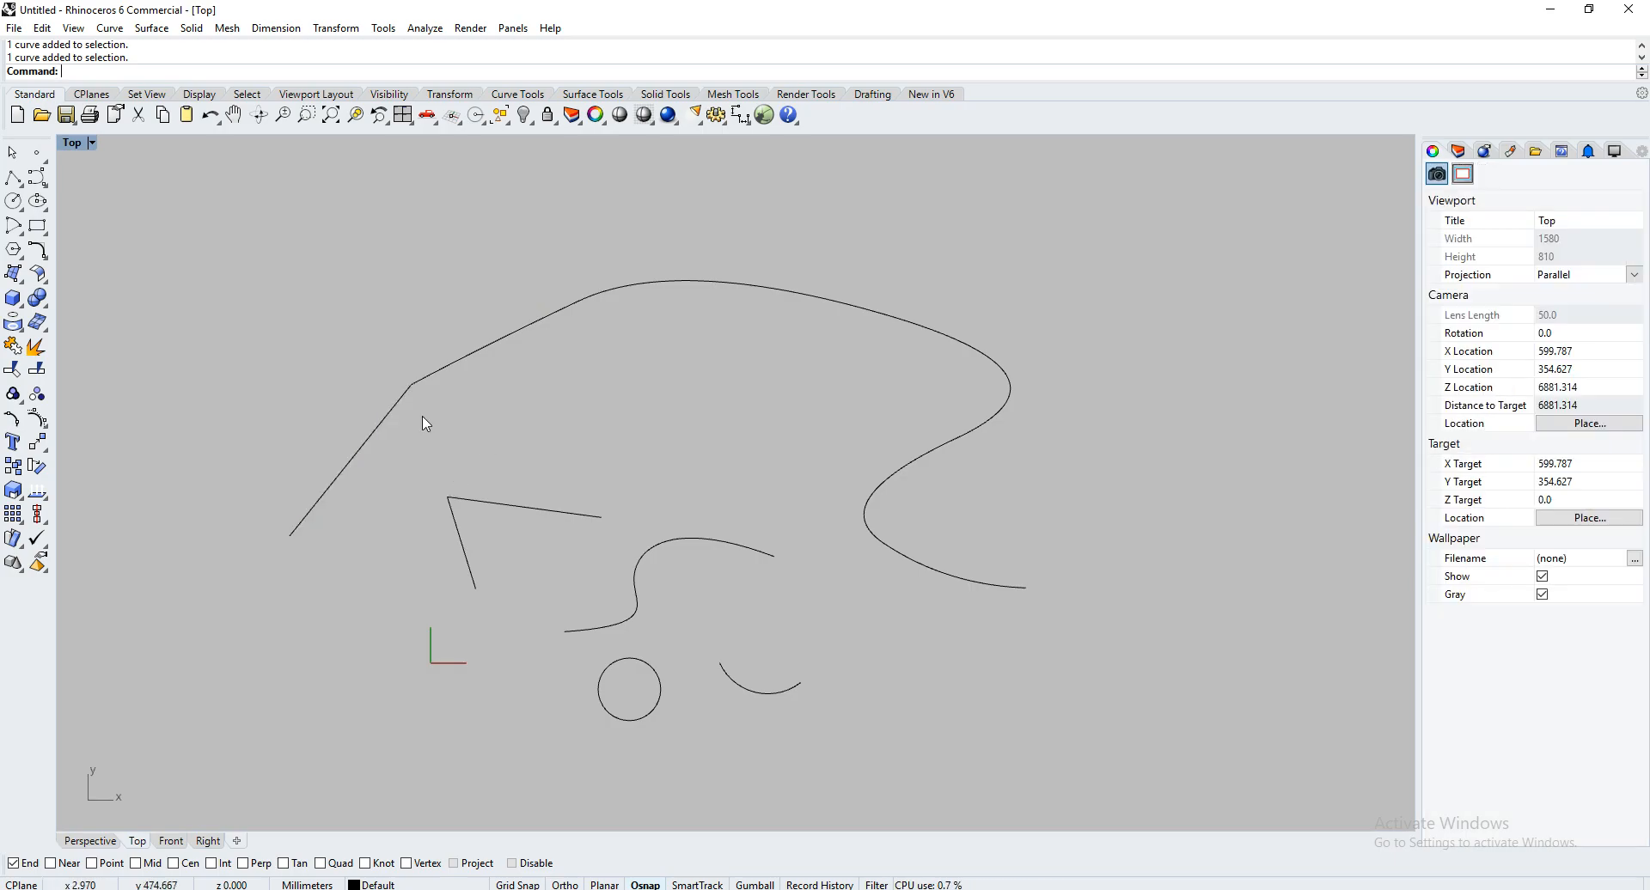
left_click(13, 178)
left_click(582, 209)
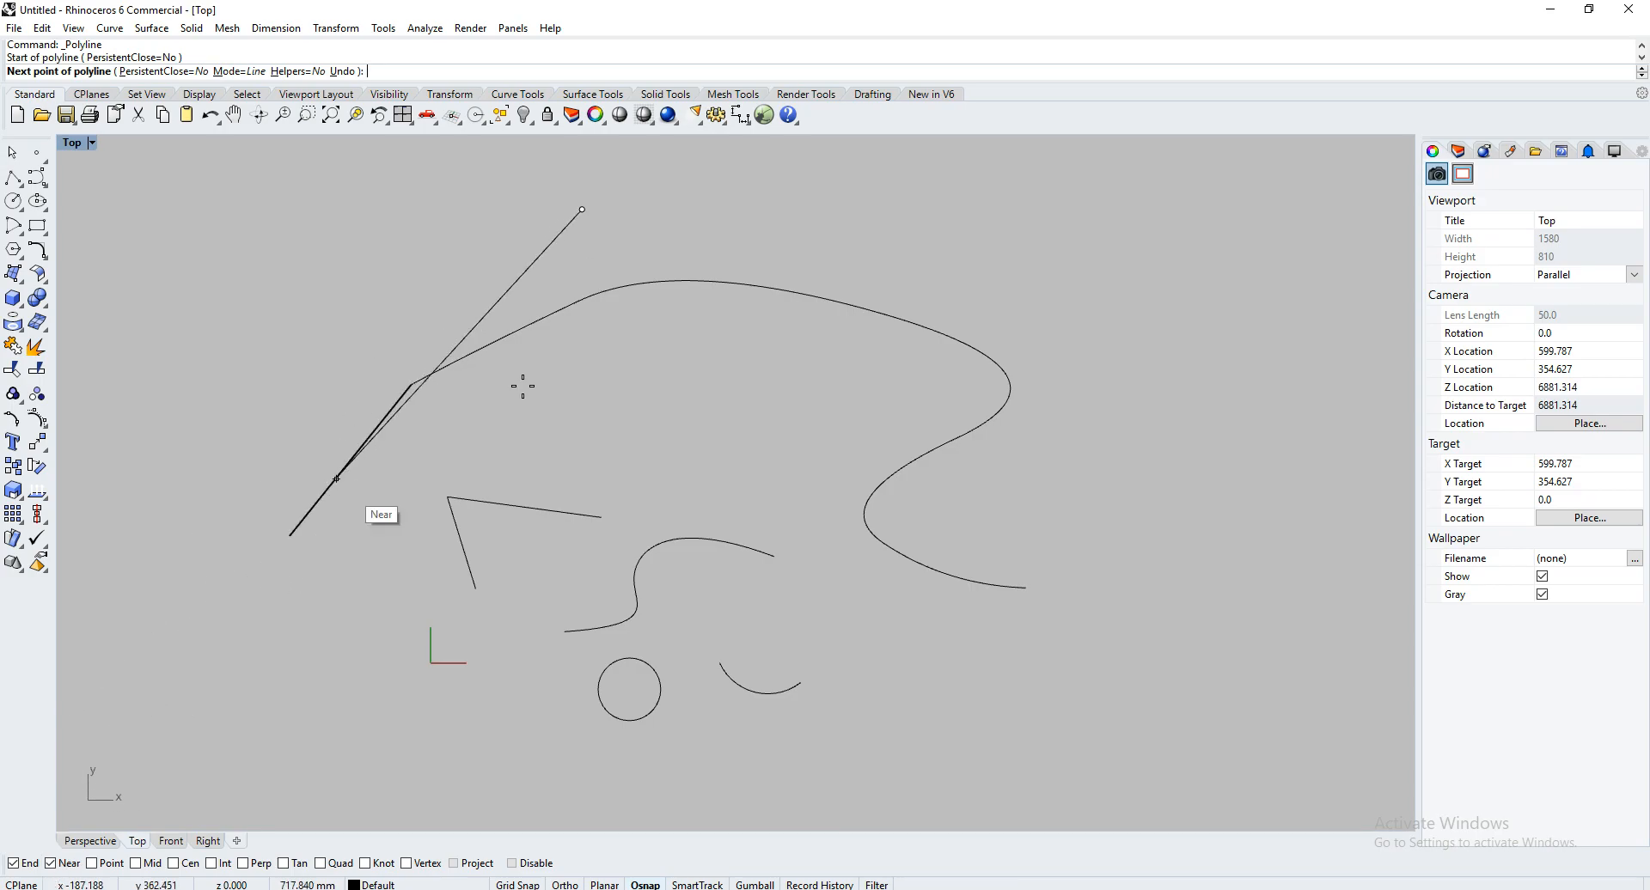
left_click(584, 299)
key("Return")
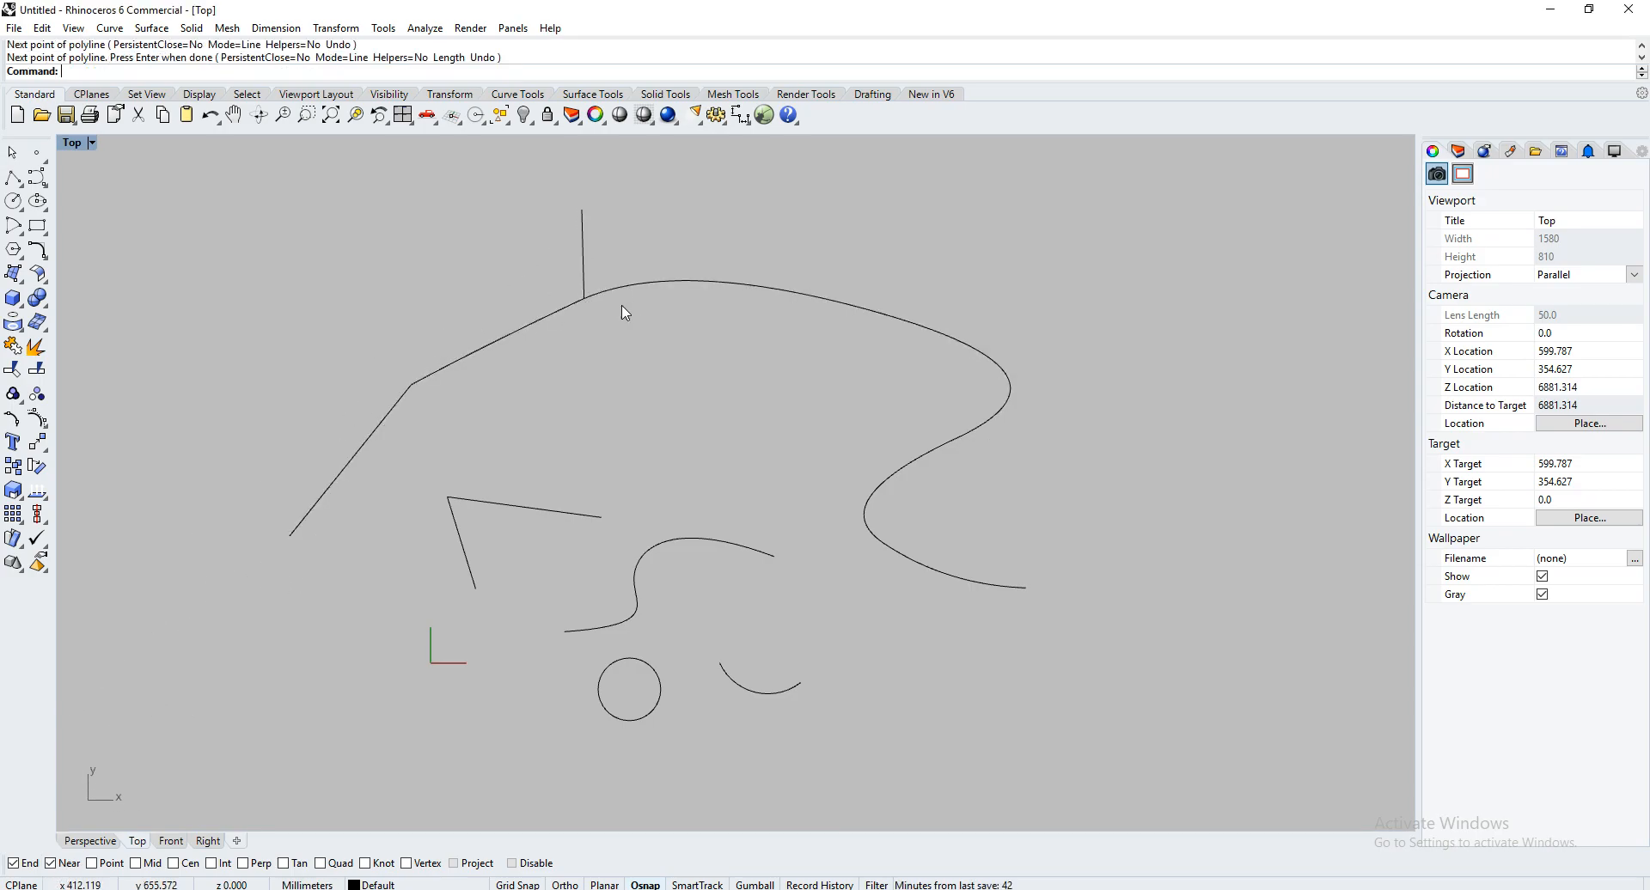
left_click(621, 294)
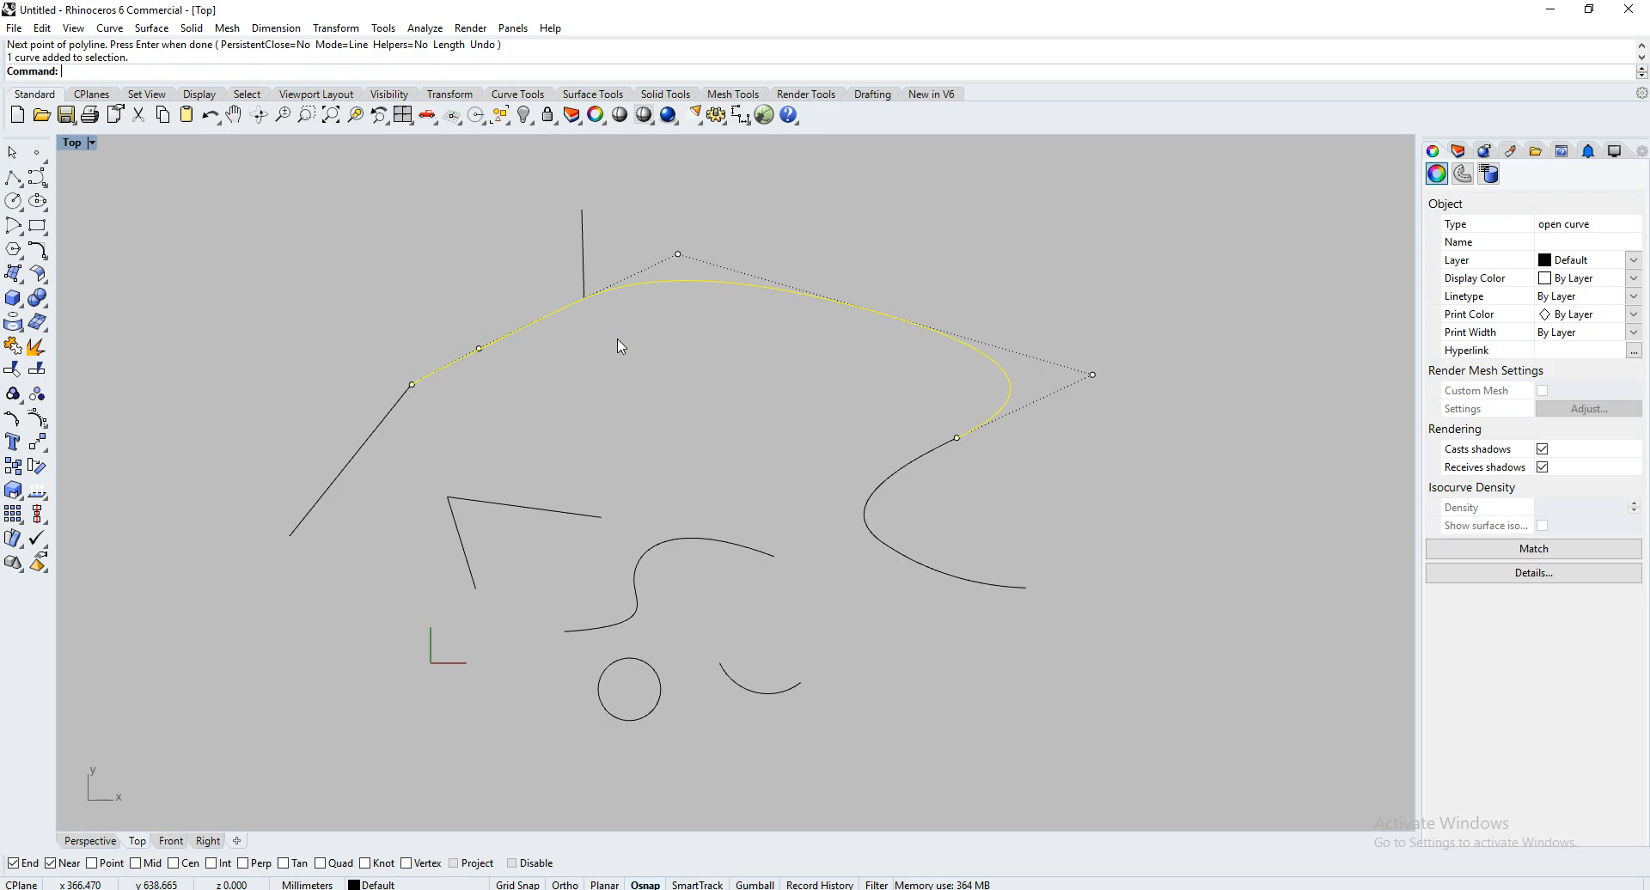
left_click(621, 367)
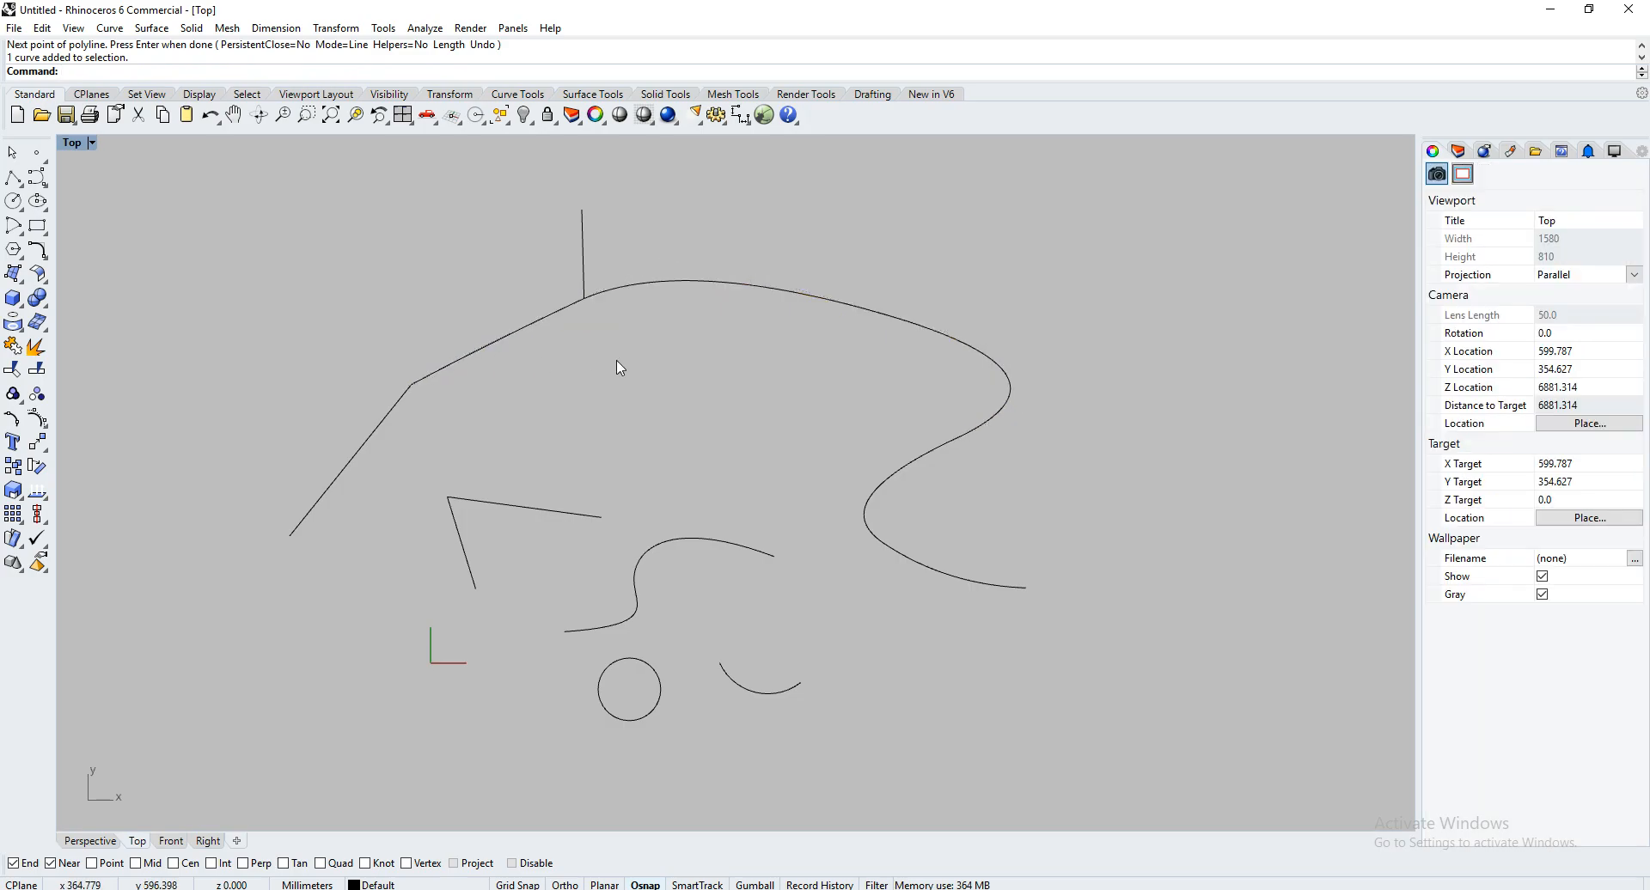
Trim away the left part of the upper curve using the short vertical line as the cutting object
type("trim")
key("Return")
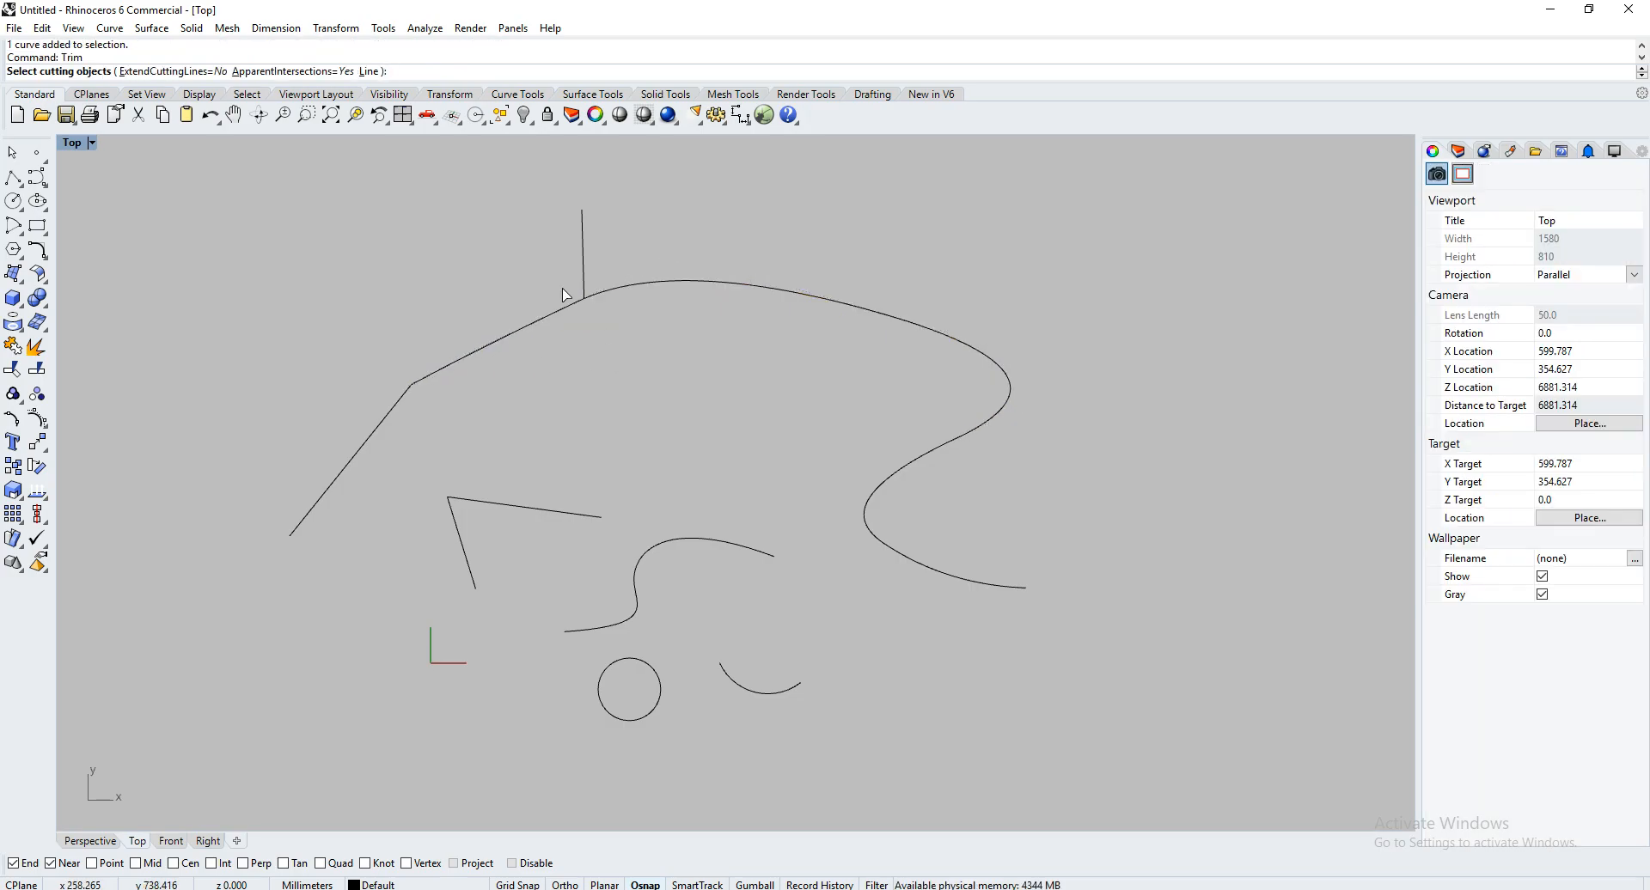
left_click(586, 288)
key("Return")
left_click(562, 311)
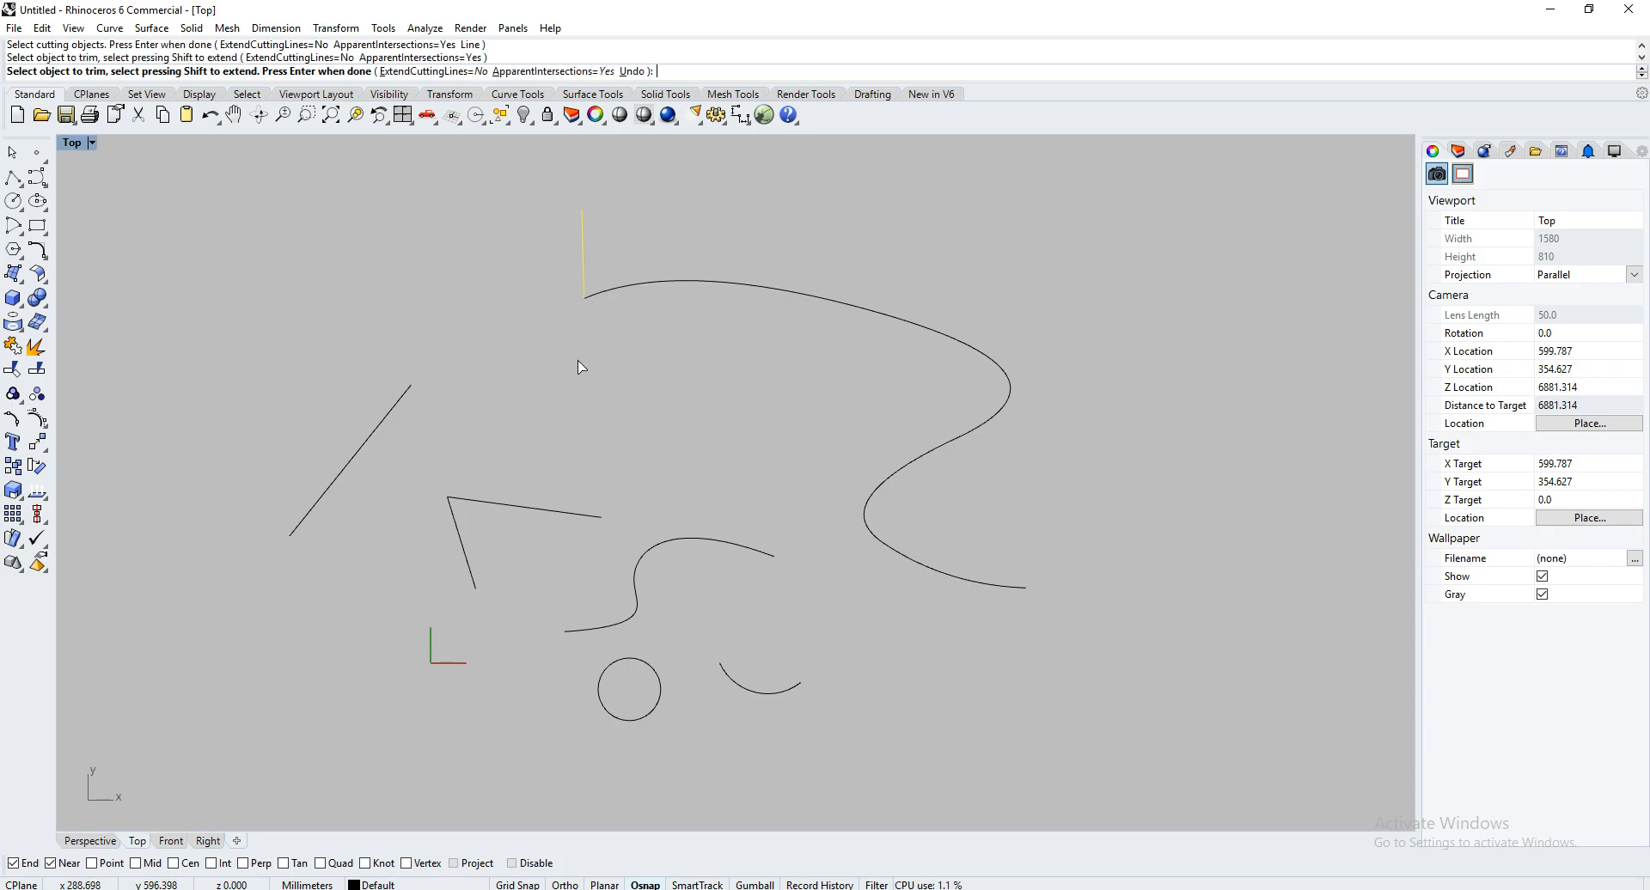
Draw a short slanted line rising to the right from a point on the upper curve, and select the curve to inspect it
left_click(13, 225)
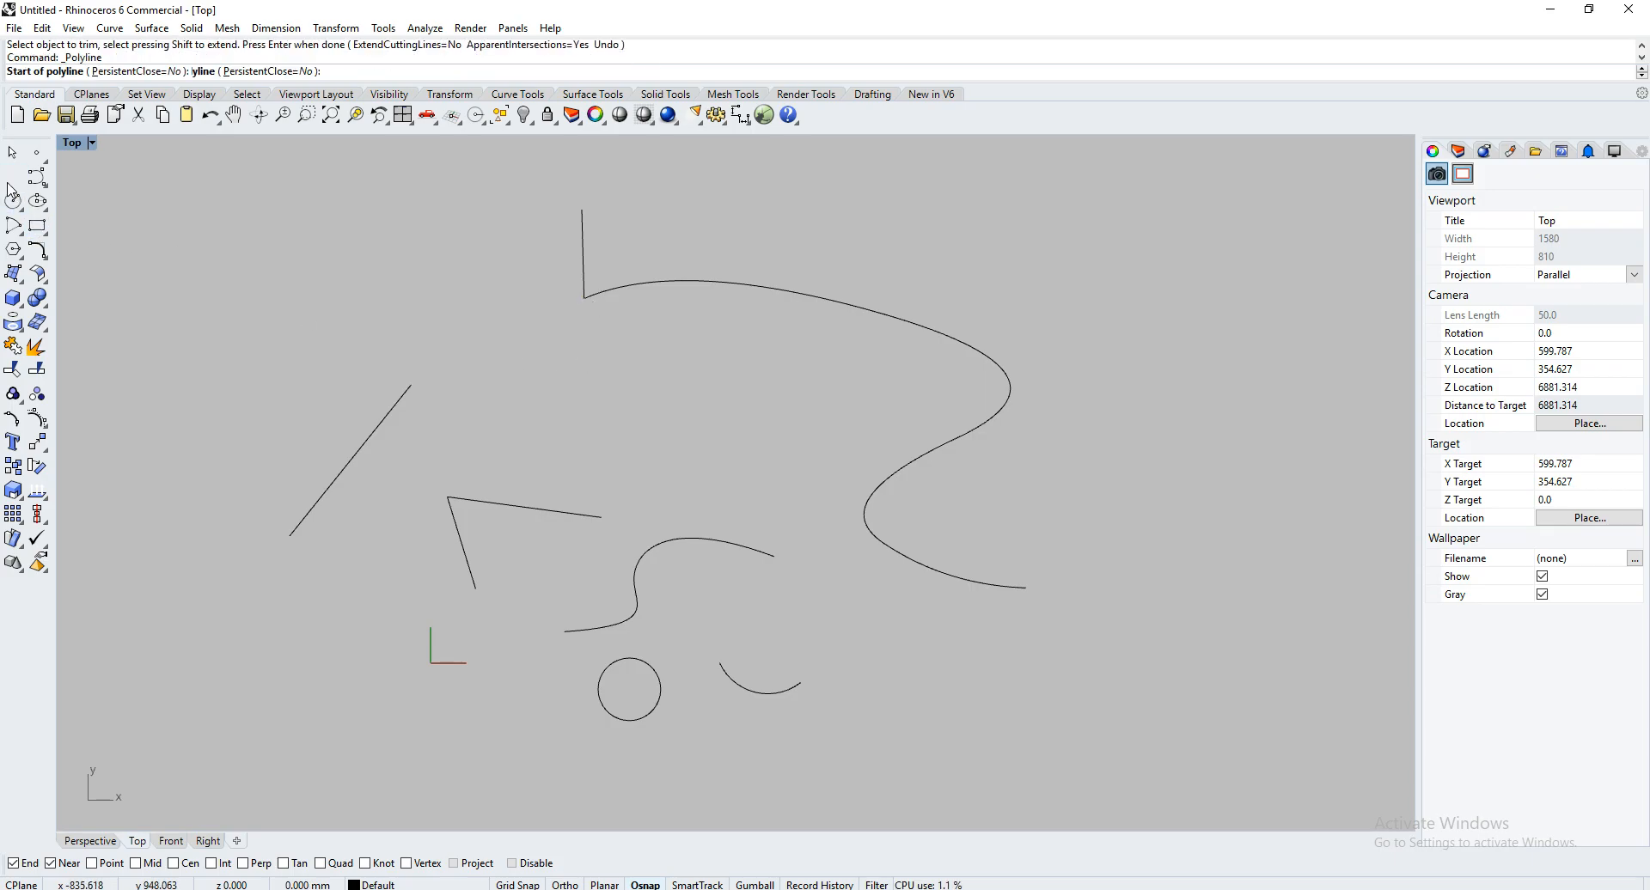
left_click(885, 314)
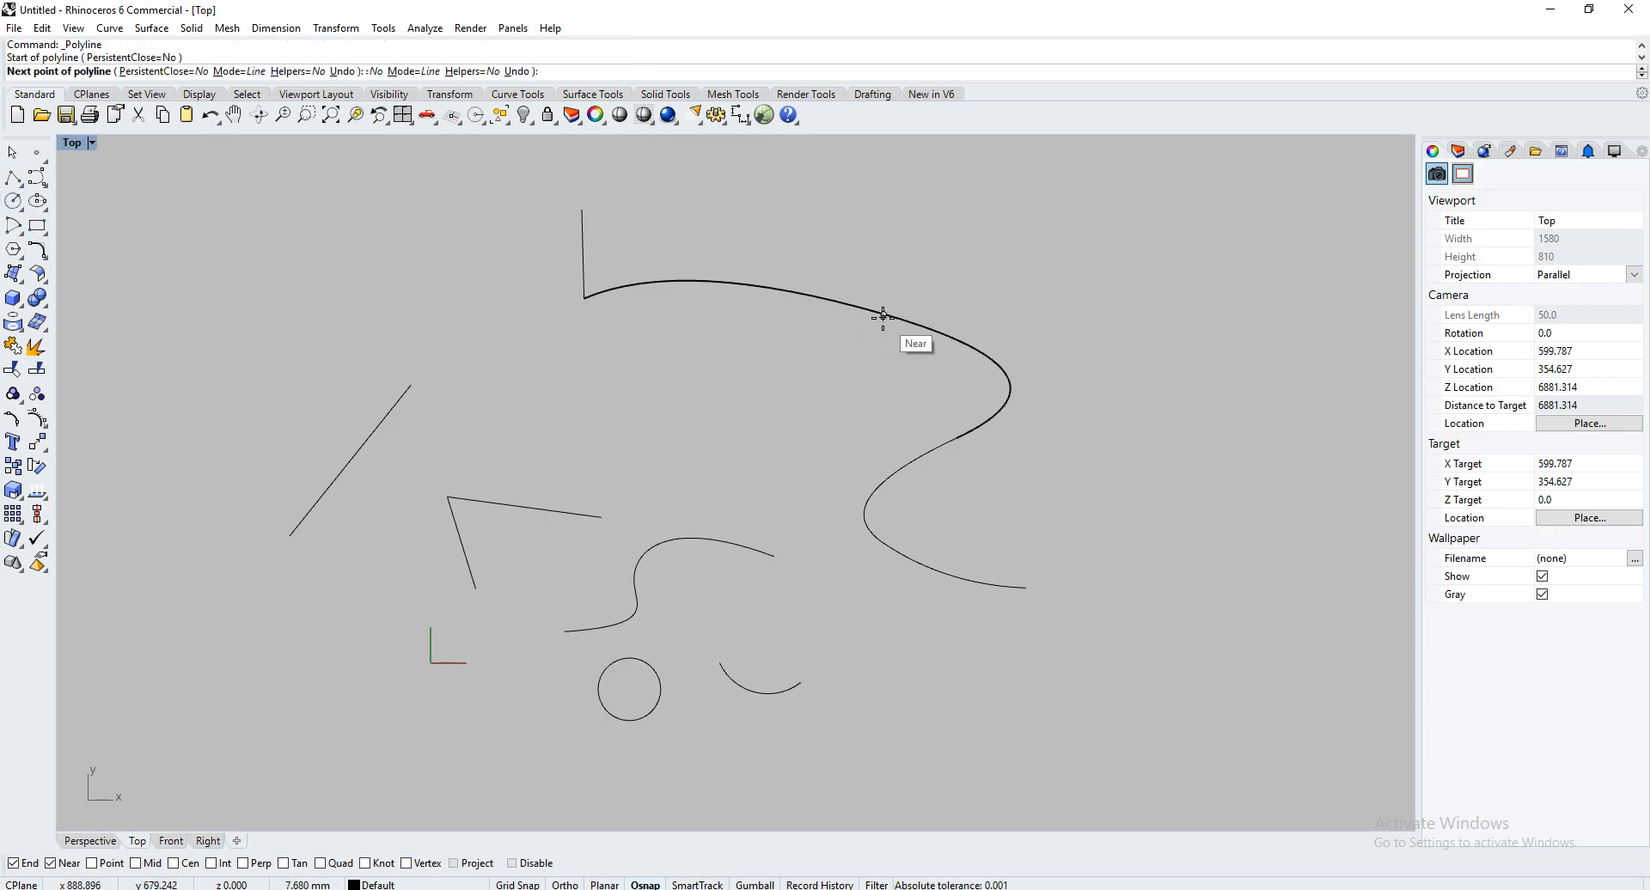
left_click(933, 236)
key("Return")
left_click(960, 343)
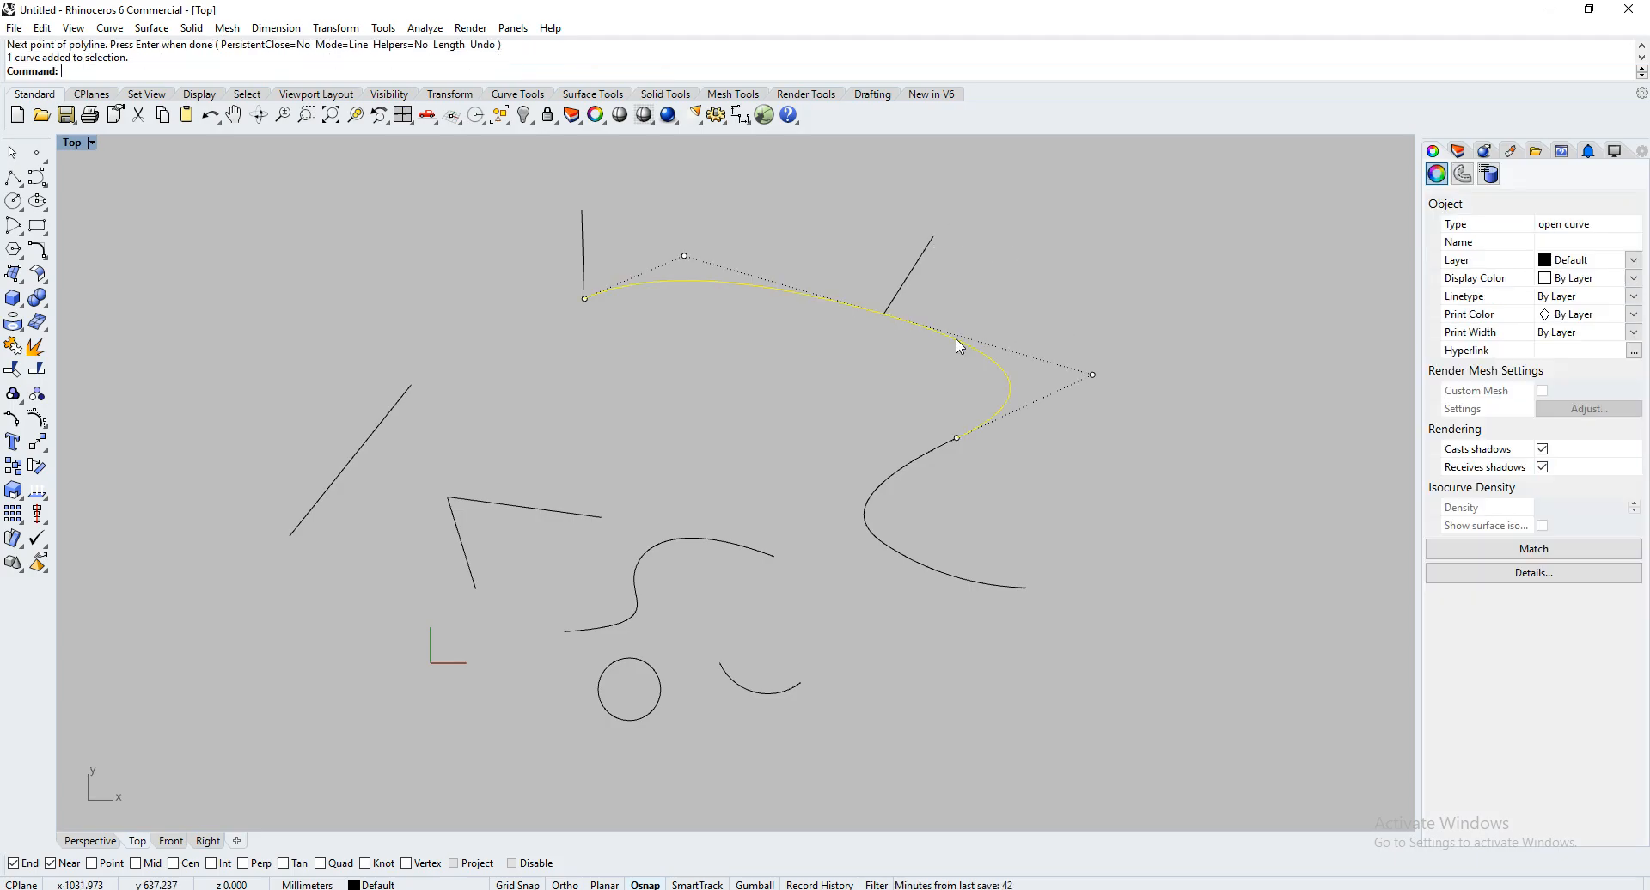
left_click(991, 292)
Delete the lower S-shaped curve segment and move the upper curve to the right so the slanted line crosses it
left_click(928, 454)
key("Delete")
left_click_drag(967, 340, 995, 398)
left_click(990, 400)
Split the upper curve using the slanted line as the cutting object
type("S")
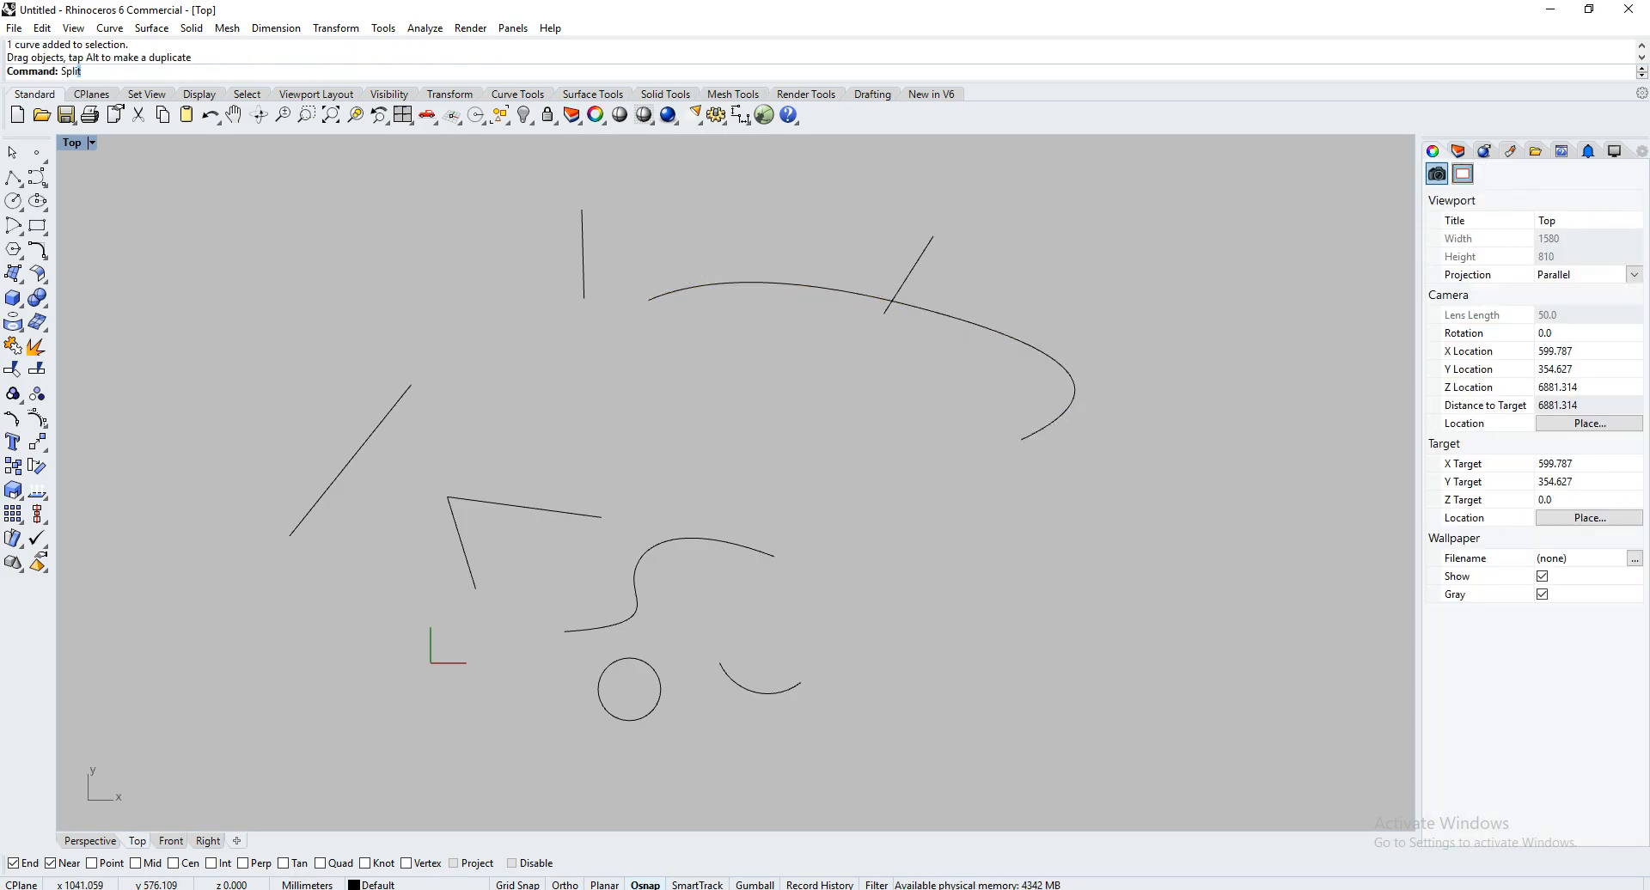
type("pl")
key("Return")
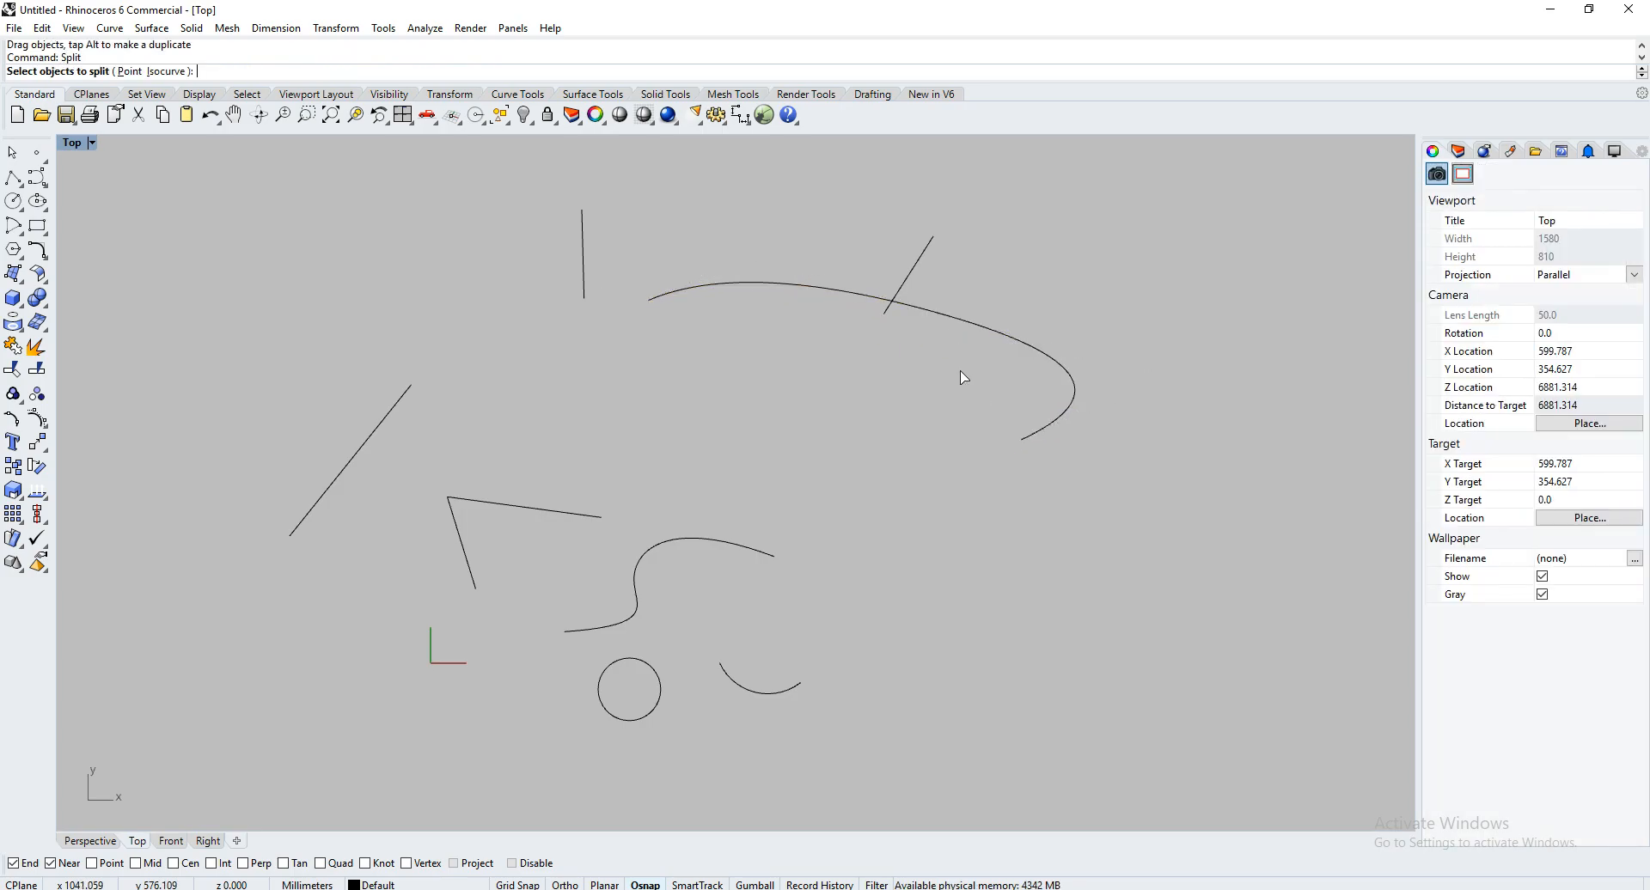
left_click(946, 322)
key("Return")
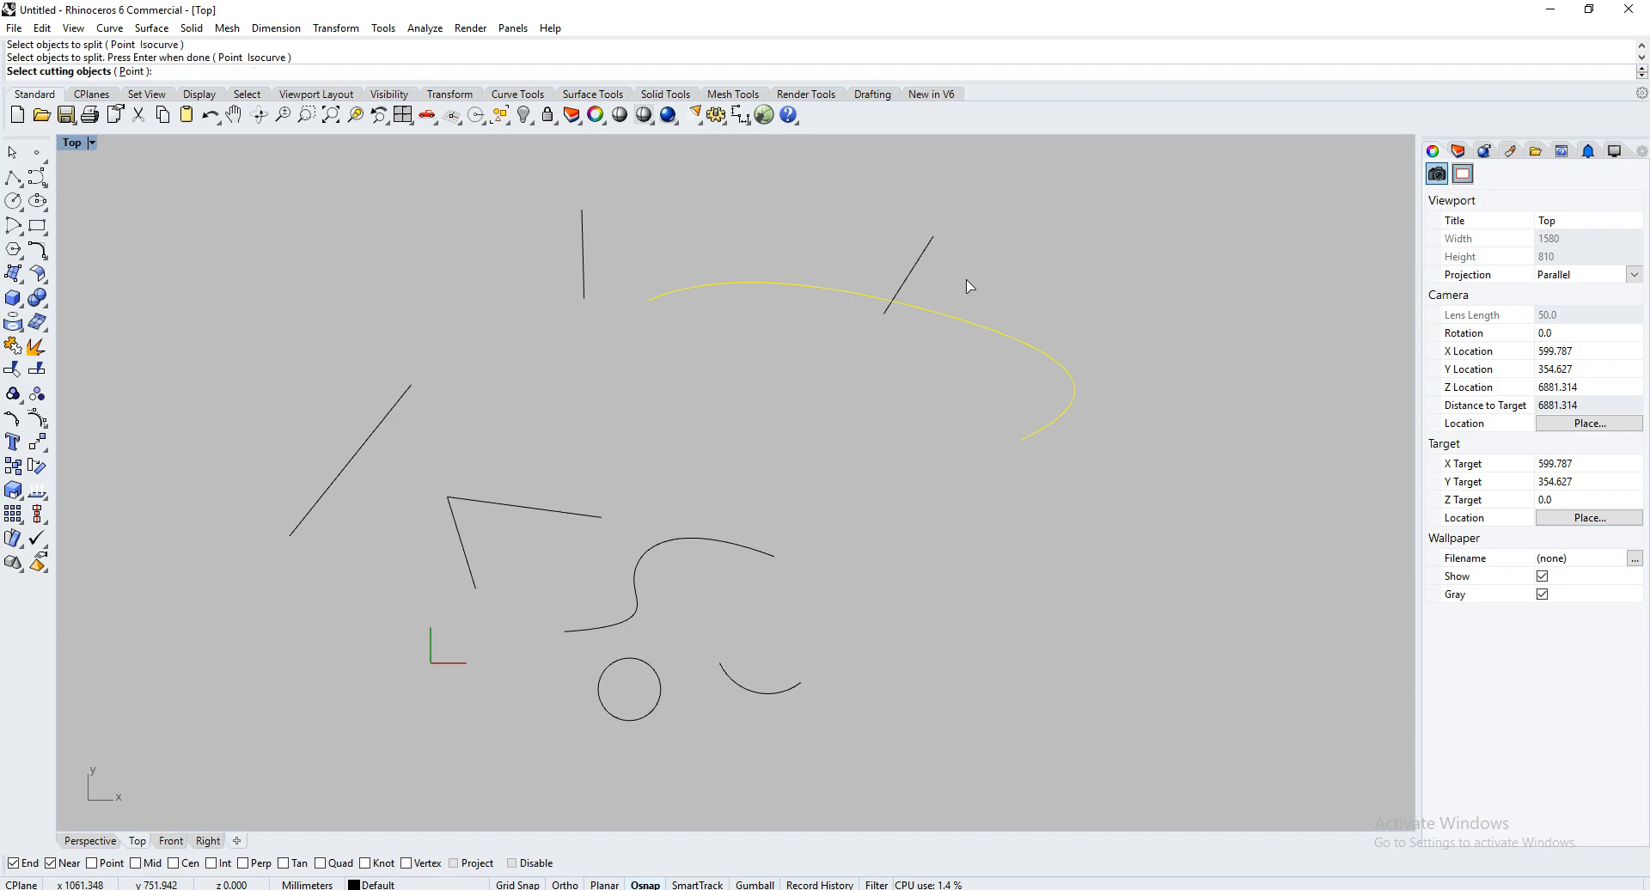
left_click(916, 277)
key("Return")
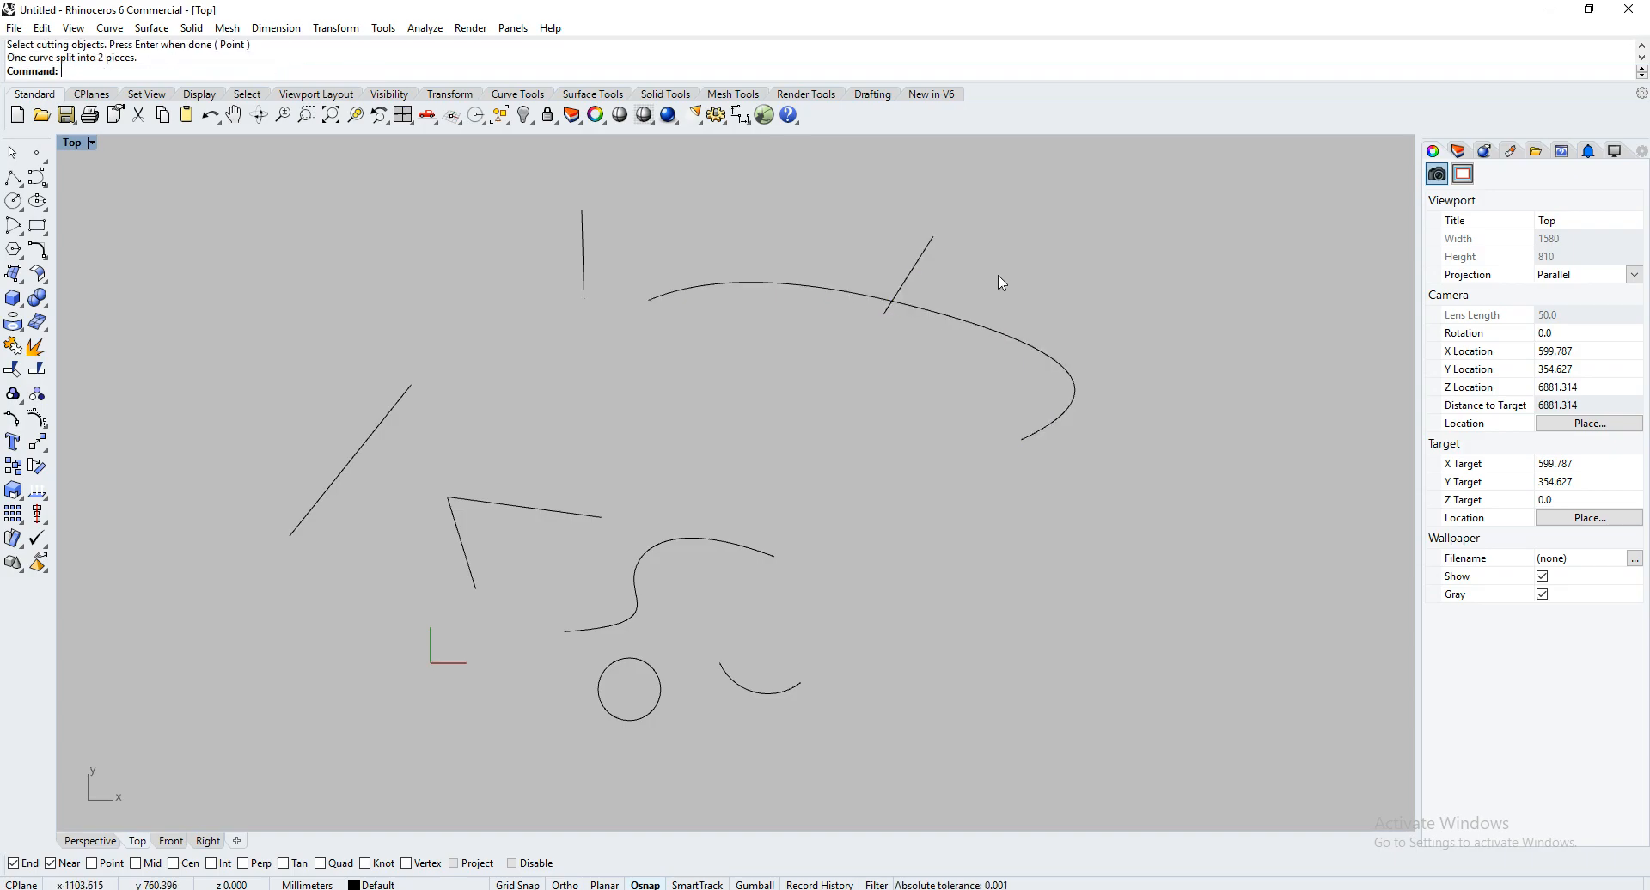
Check the two split pieces by selecting them individually, and join them back into one open curve
left_click(926, 319)
left_click(859, 294)
left_click(946, 320)
left_click(869, 305, "shift")
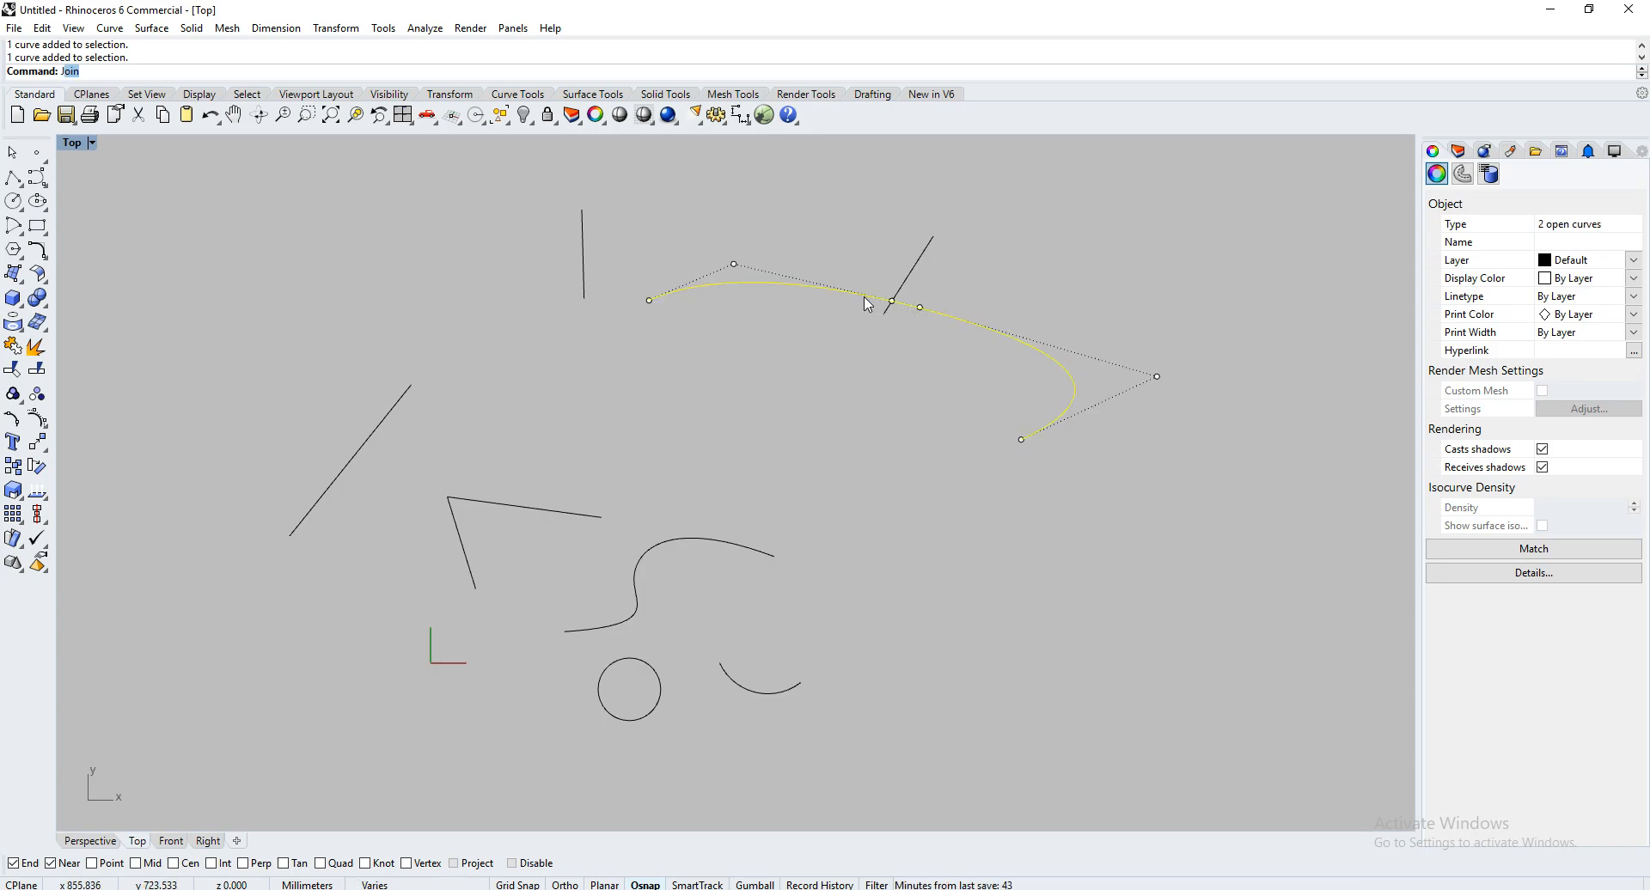
type("Join")
key("Return")
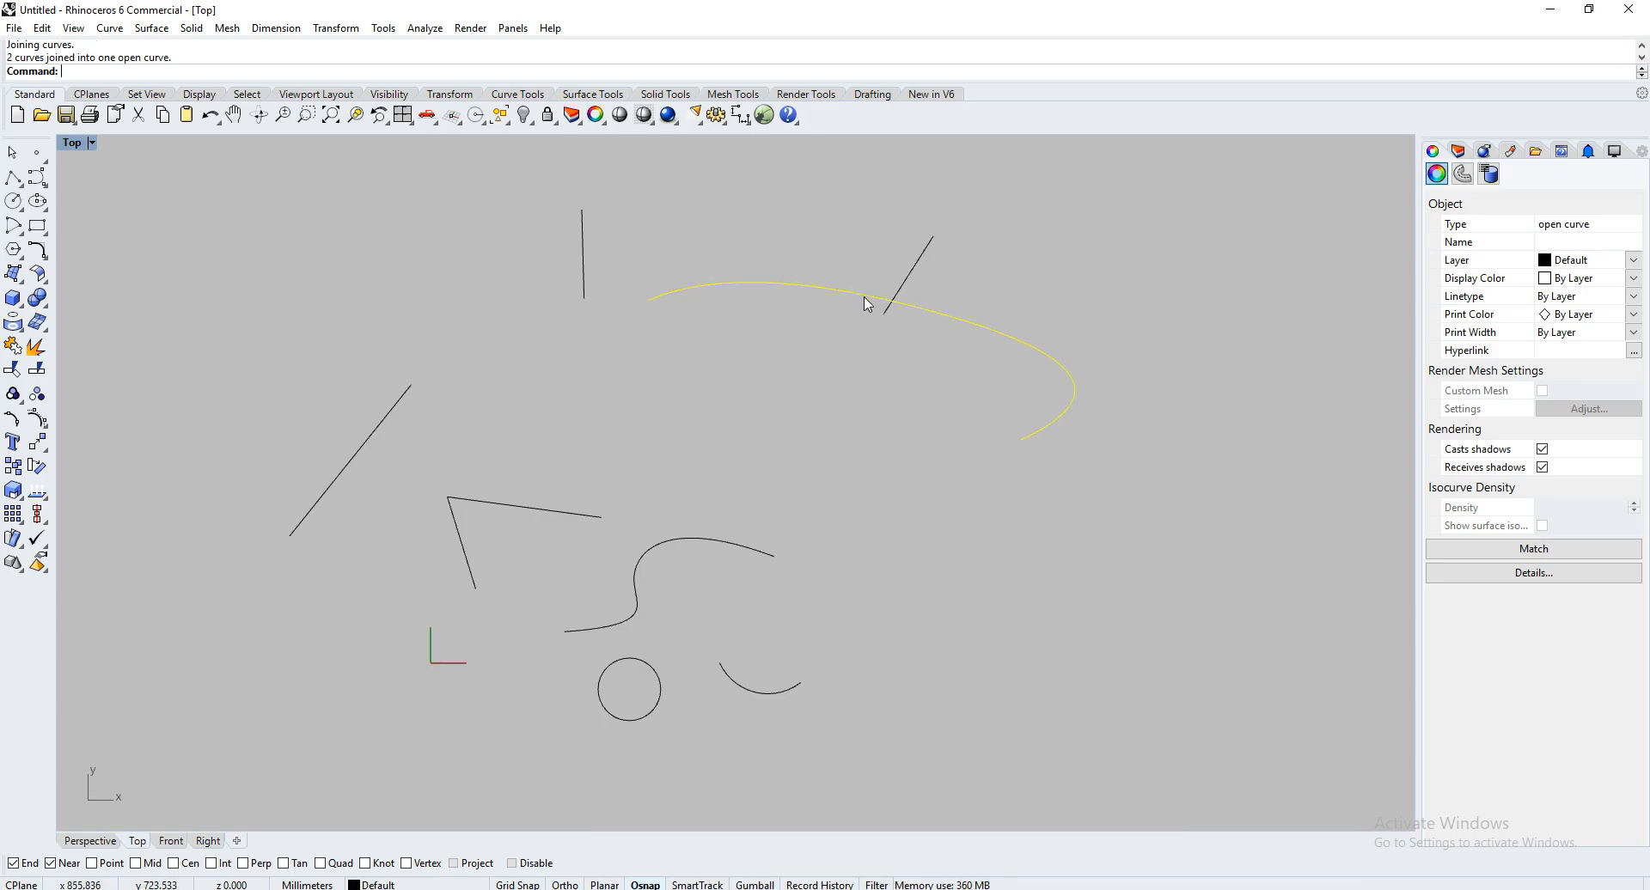
left_click(876, 410)
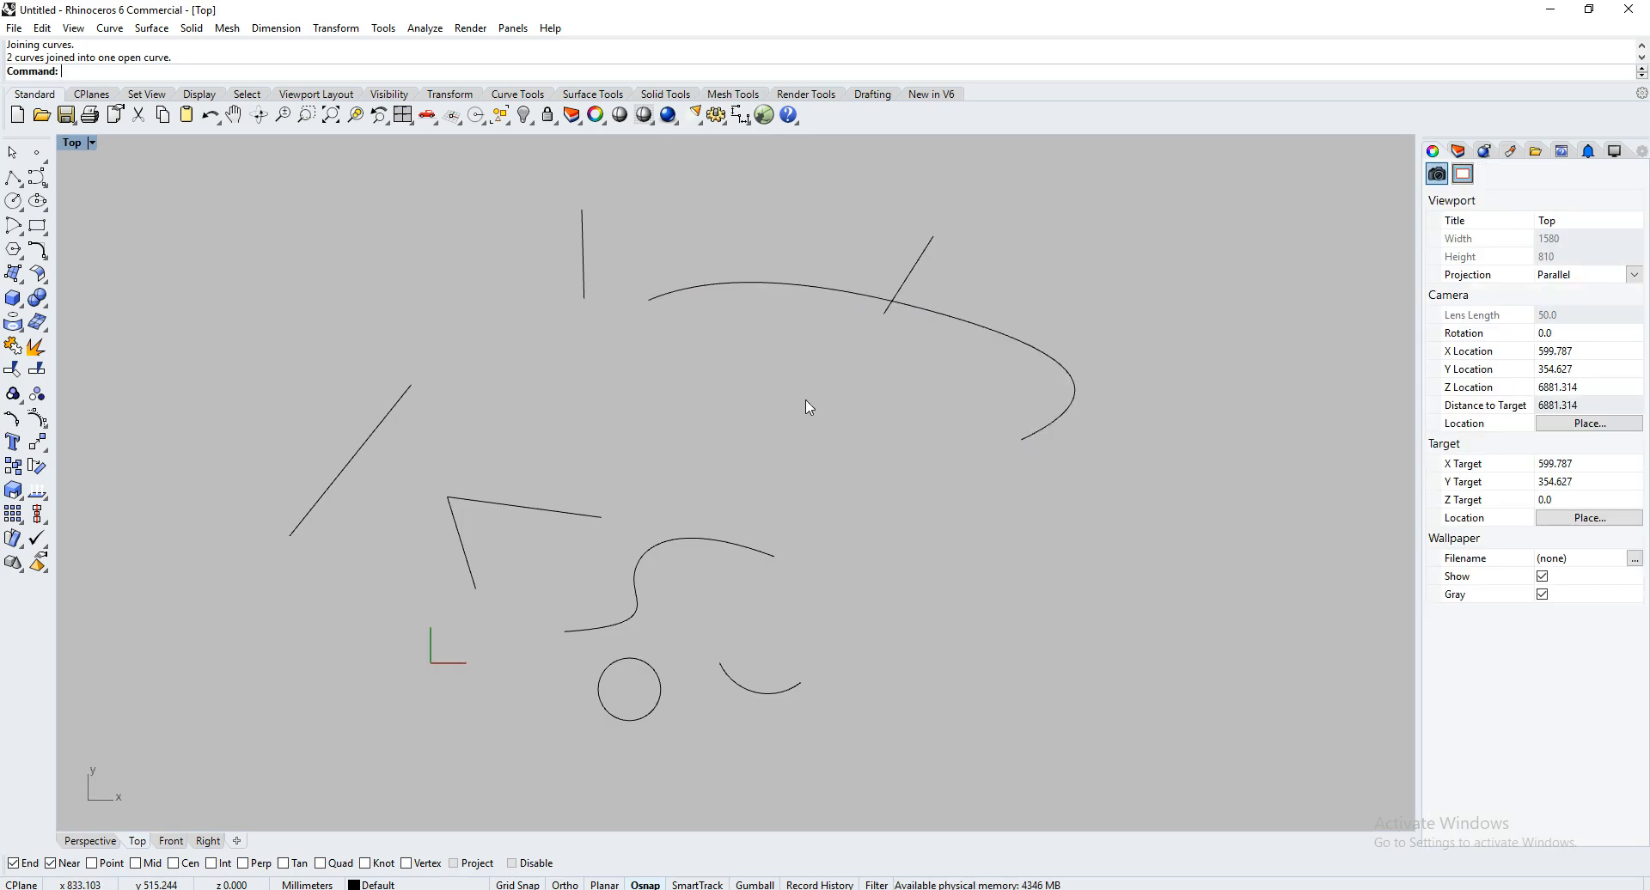
Draw a closed, freeform degree 3 control point curve with eleven points in the empty area right of the existing curves
left_click(37, 177)
right_click_drag(670, 448, 548, 388)
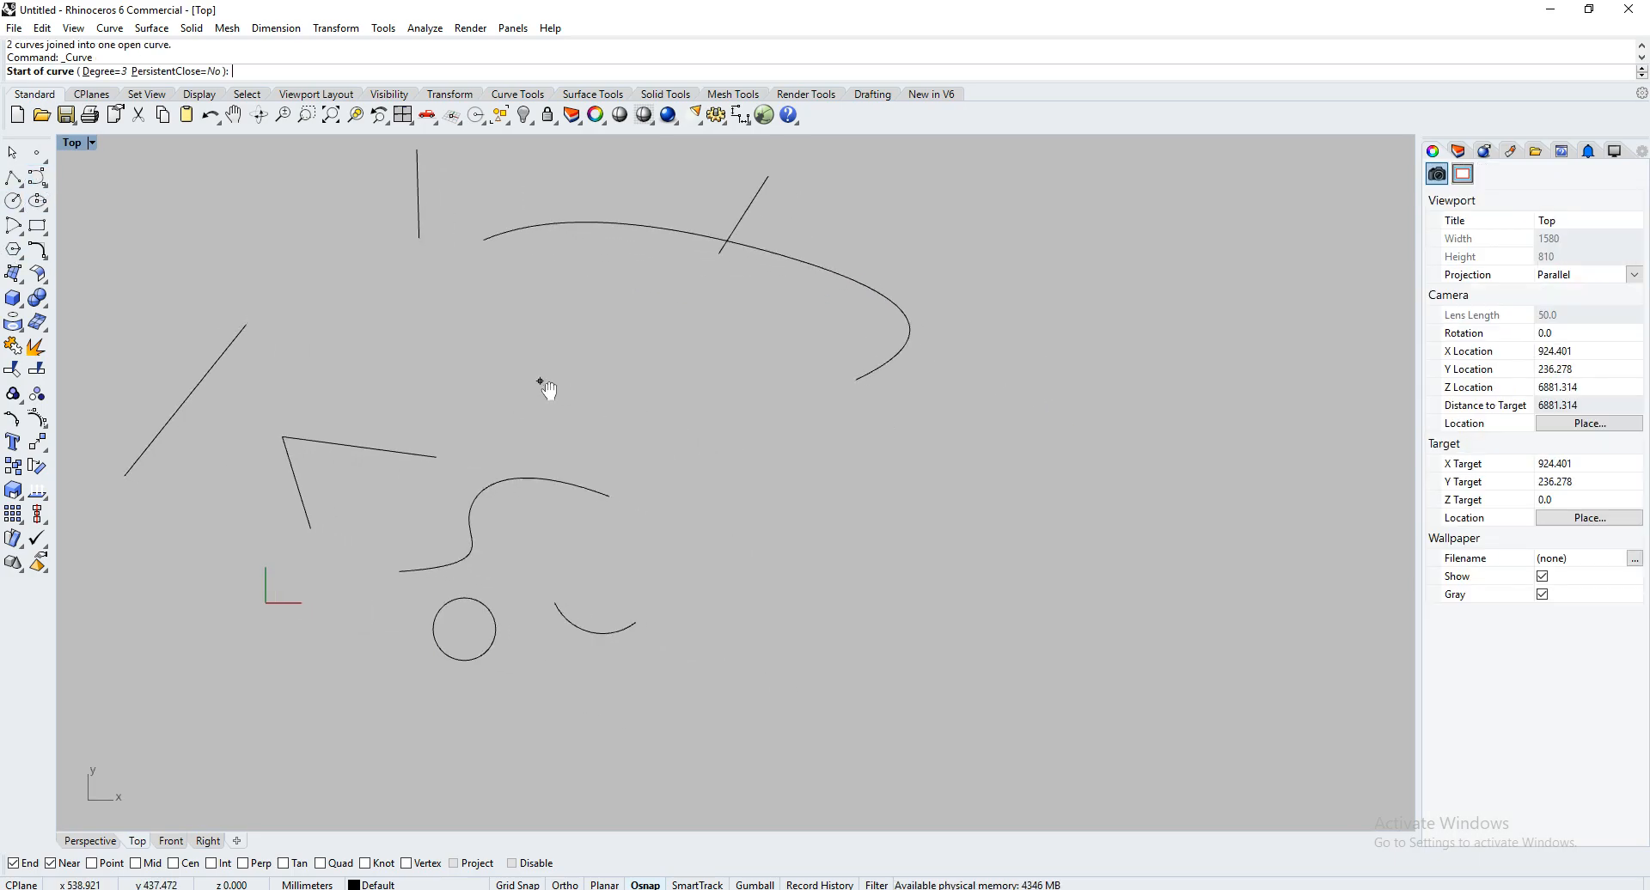
left_click(1036, 376)
left_click(976, 505)
left_click(838, 453)
left_click(741, 504)
left_click(750, 678)
left_click(1054, 699)
left_click(1076, 623)
left_click(1030, 583)
left_click(1129, 538)
left_click(1188, 441)
left_click(1121, 404)
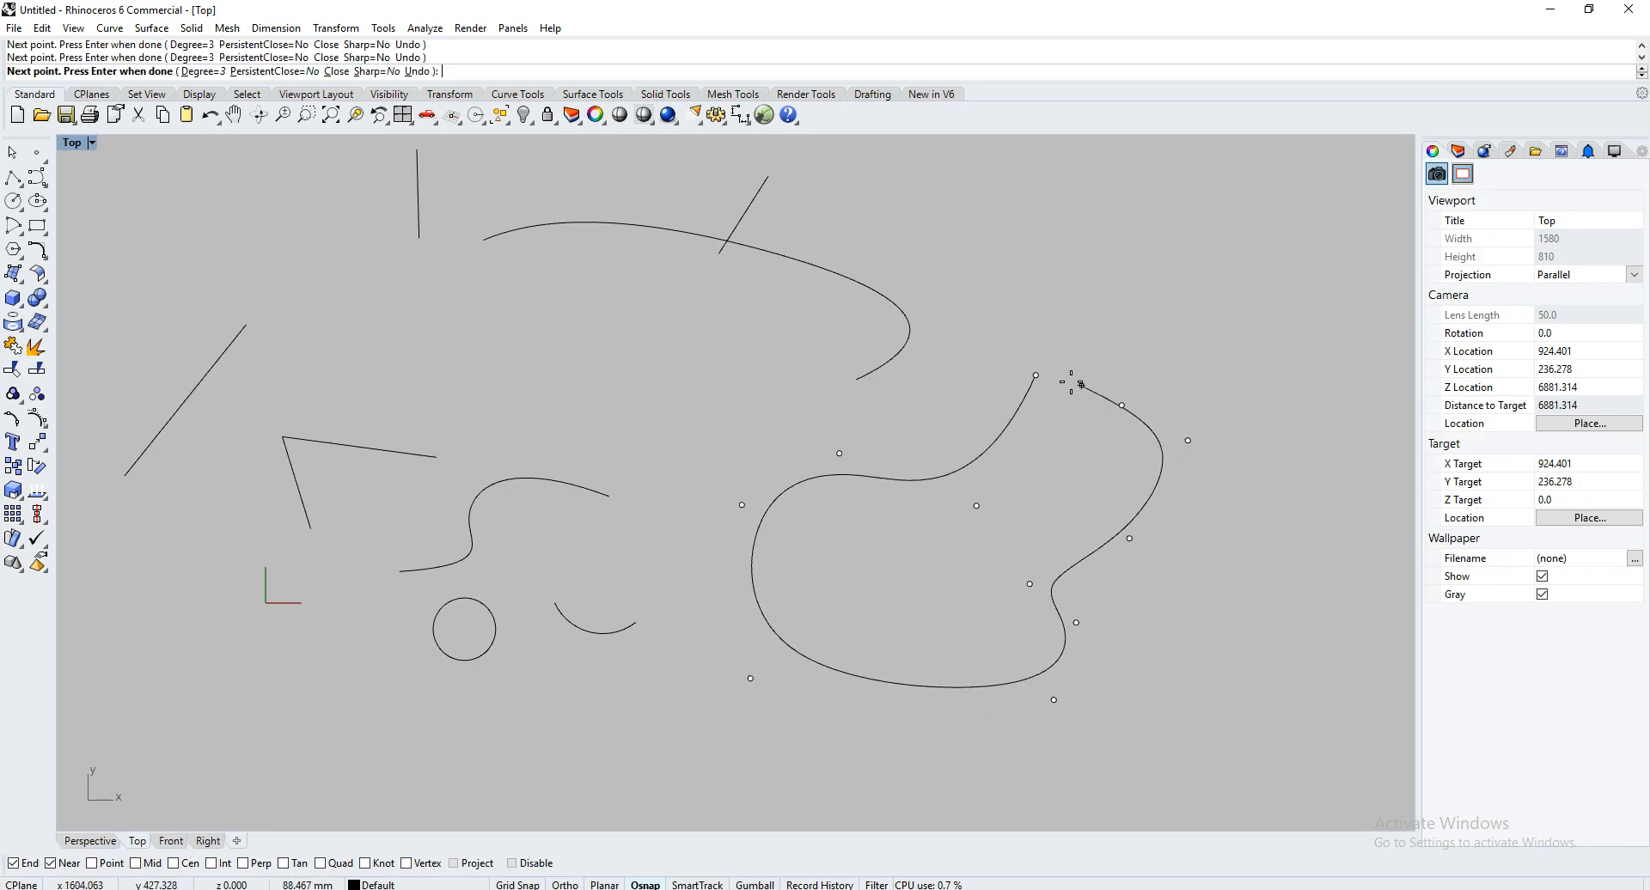
left_click(1045, 375)
right_click_drag(1085, 388, 930, 388)
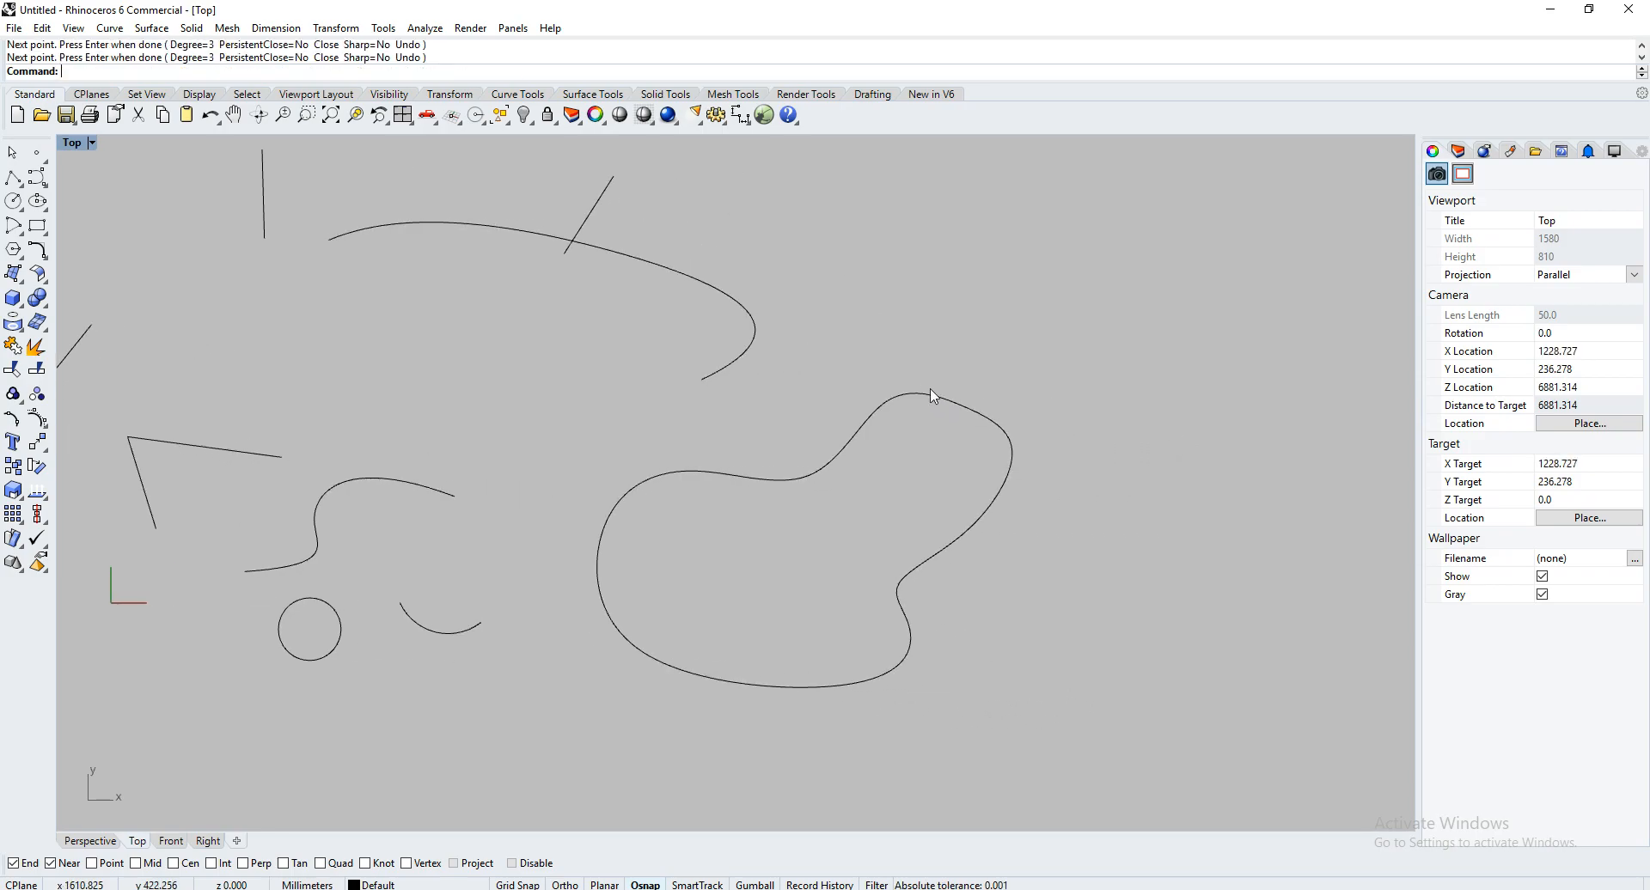
left_click(13, 178)
left_click(888, 398)
key("Escape")
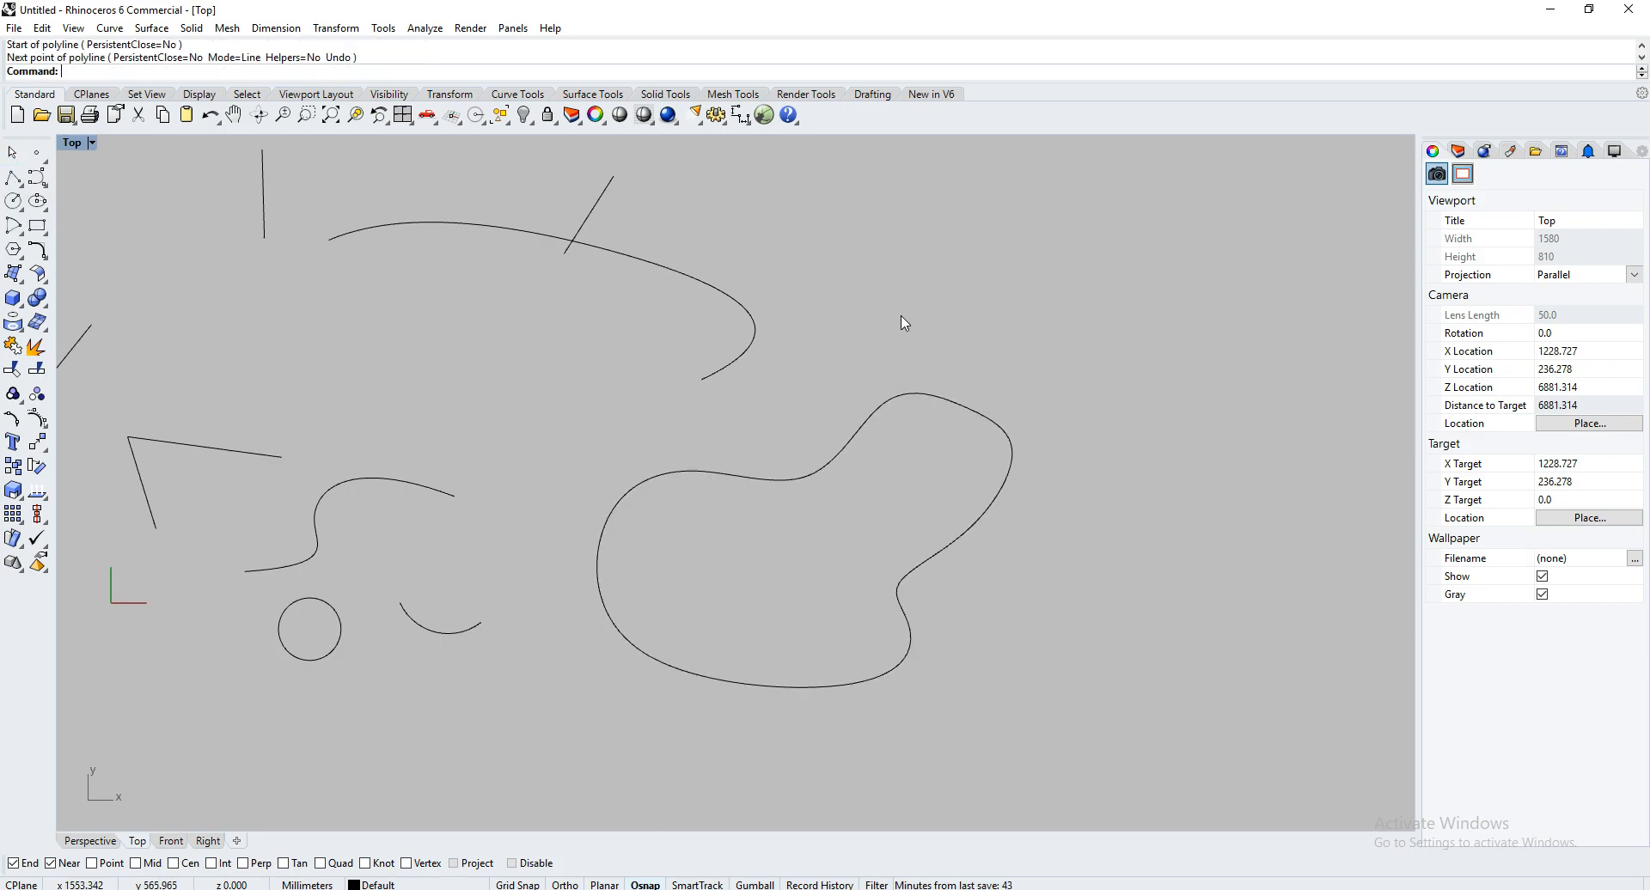
Offset the closed curve outward by about 77 mm using the ThroughPoint option with sharp corners
left_click(926, 396)
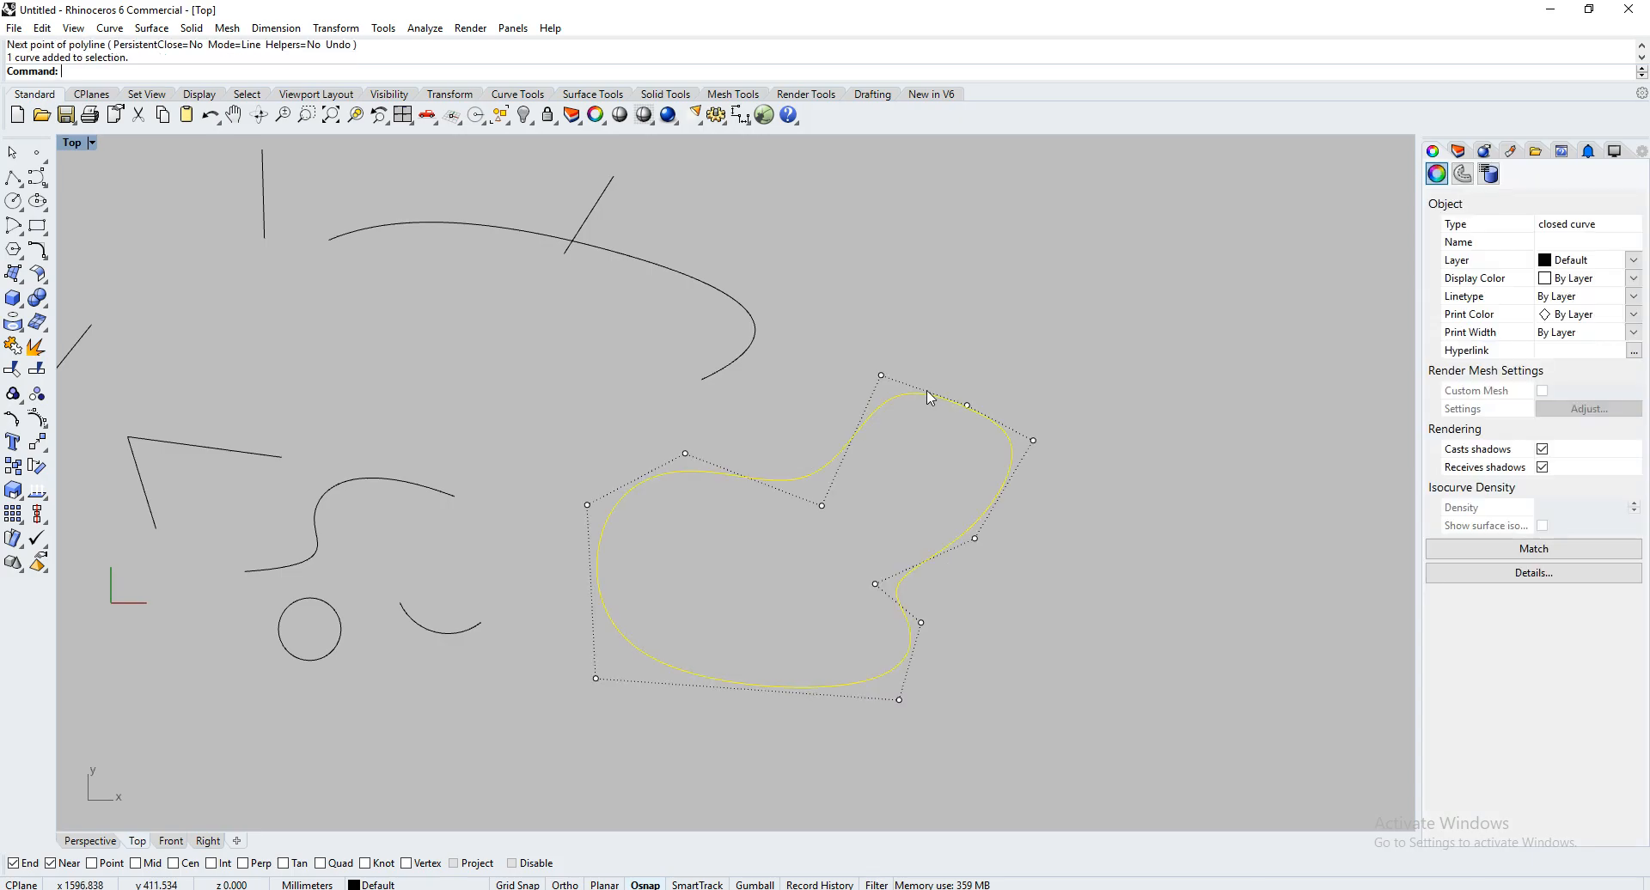
key("Return")
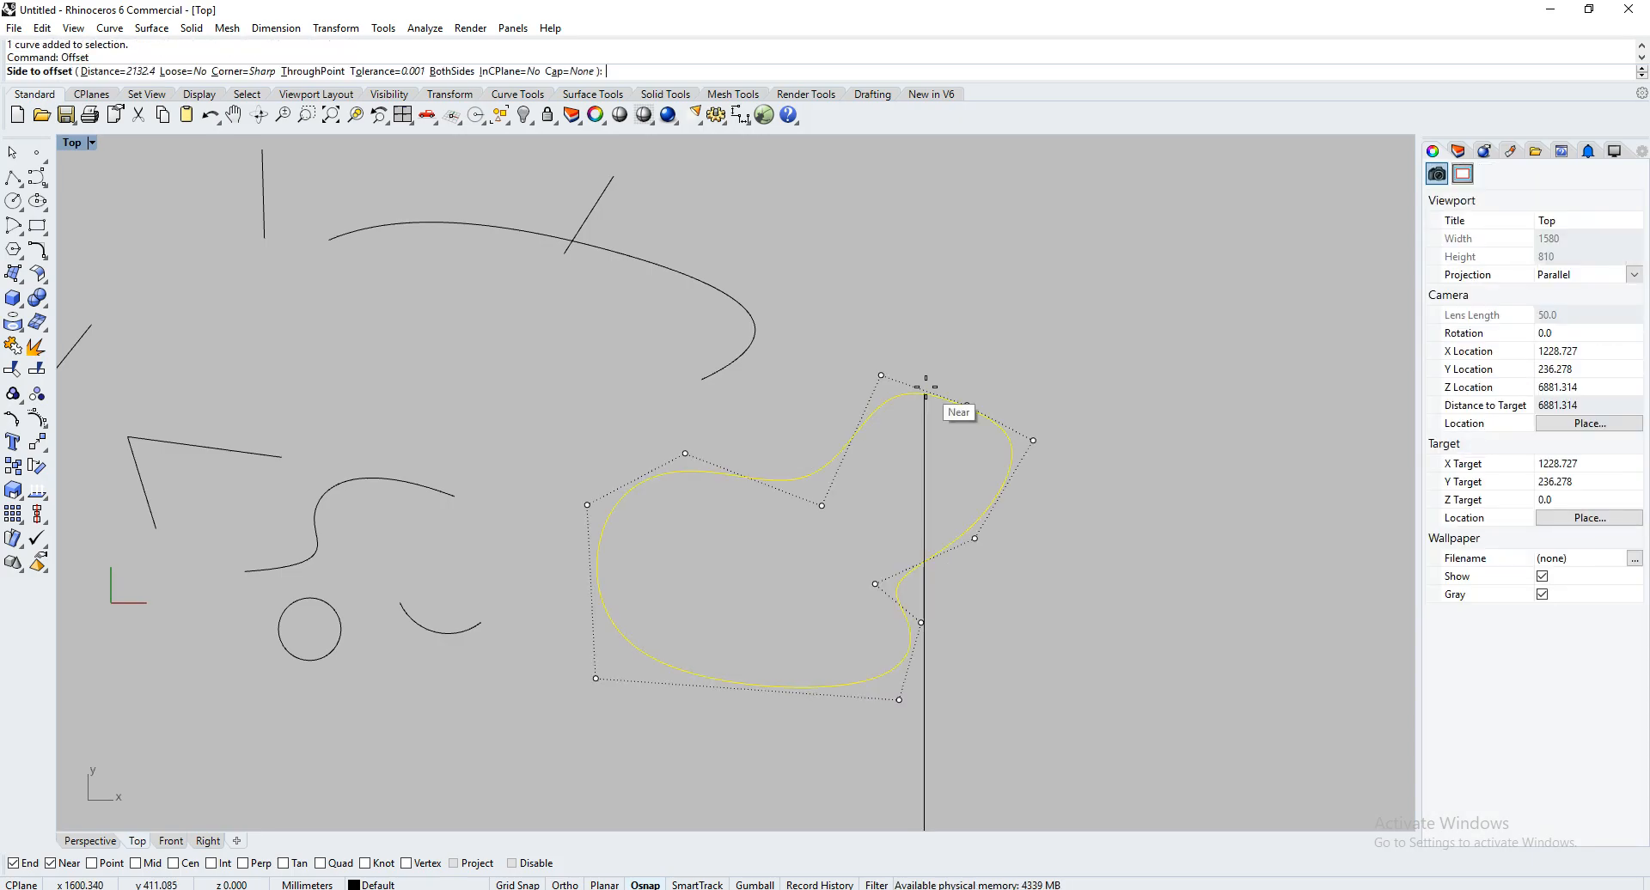
left_click(294, 73)
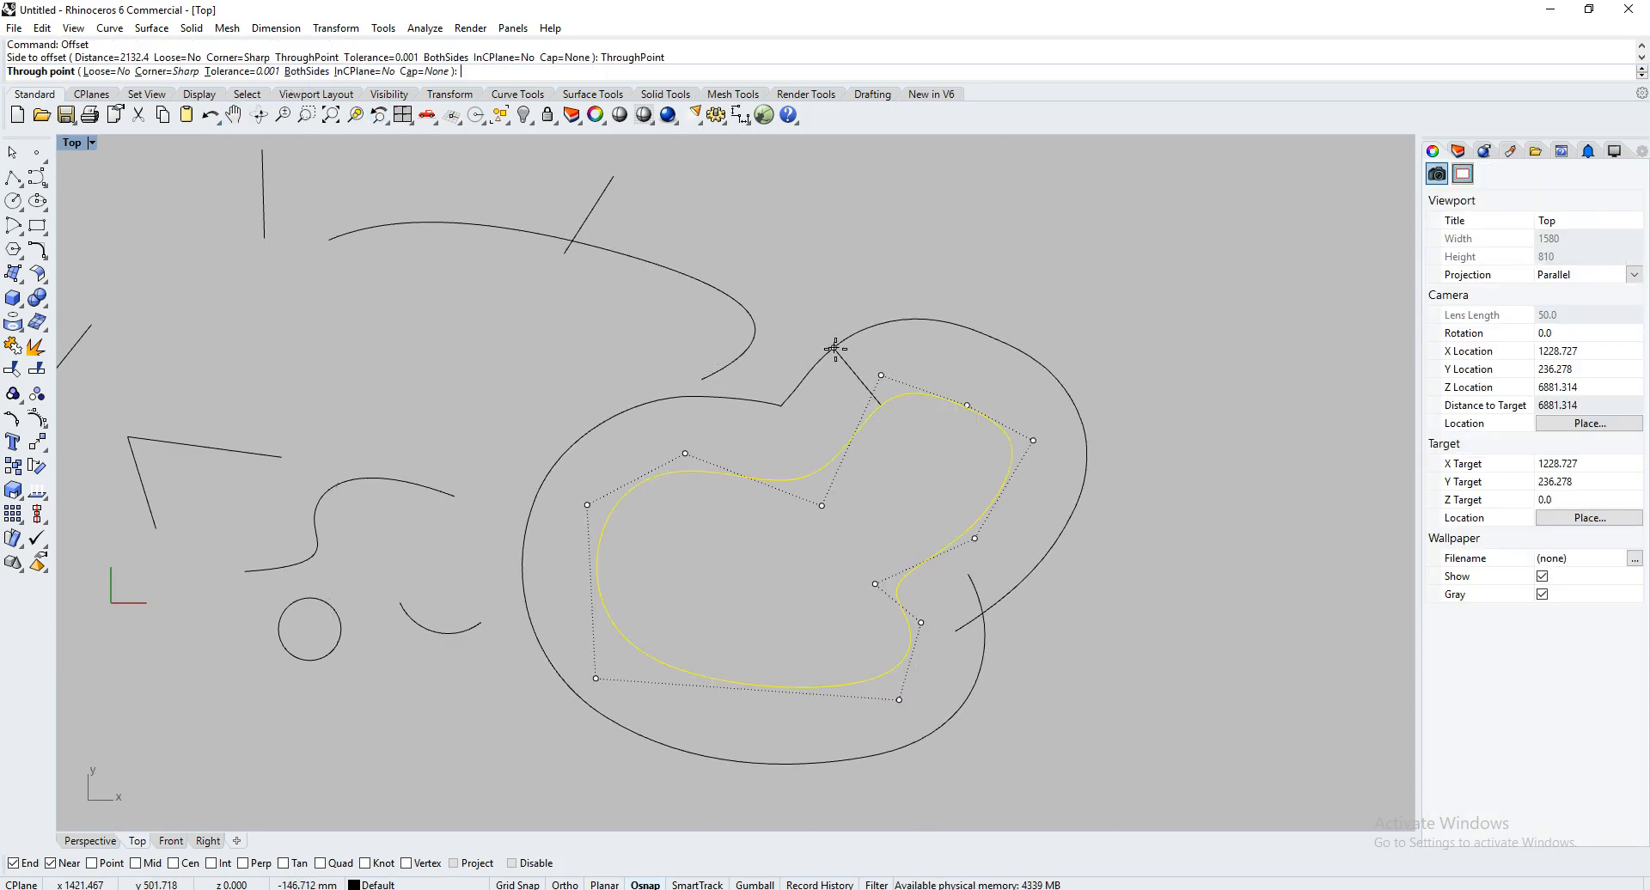
left_click(860, 371)
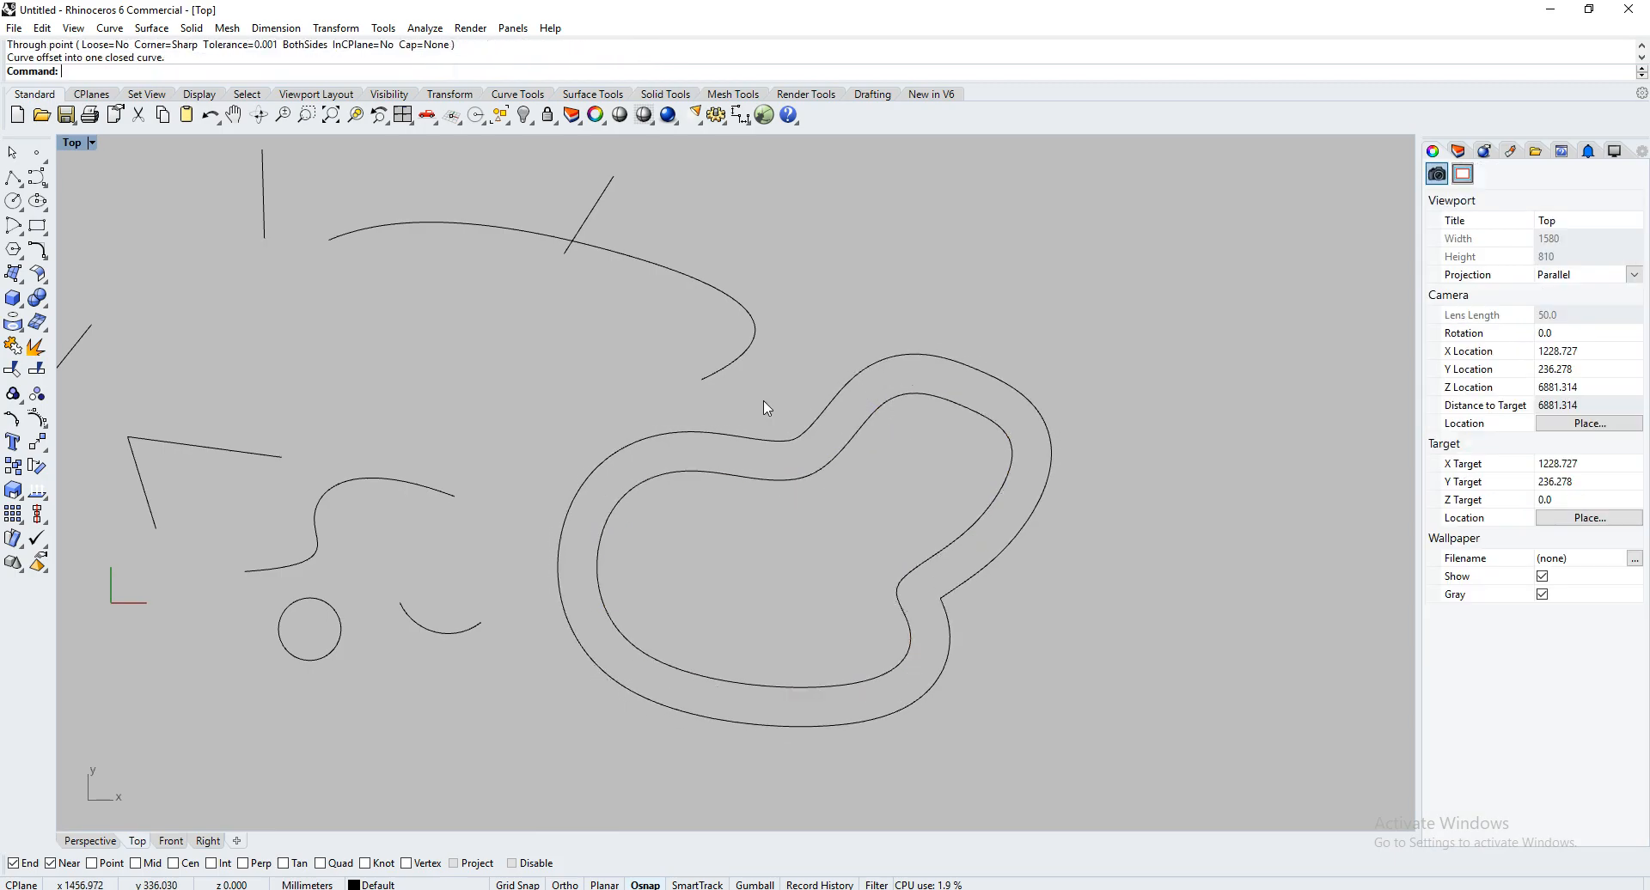
Turn off the Near snap and draw a line joining the end points of the inner and outer closed curves
left_click(13, 177)
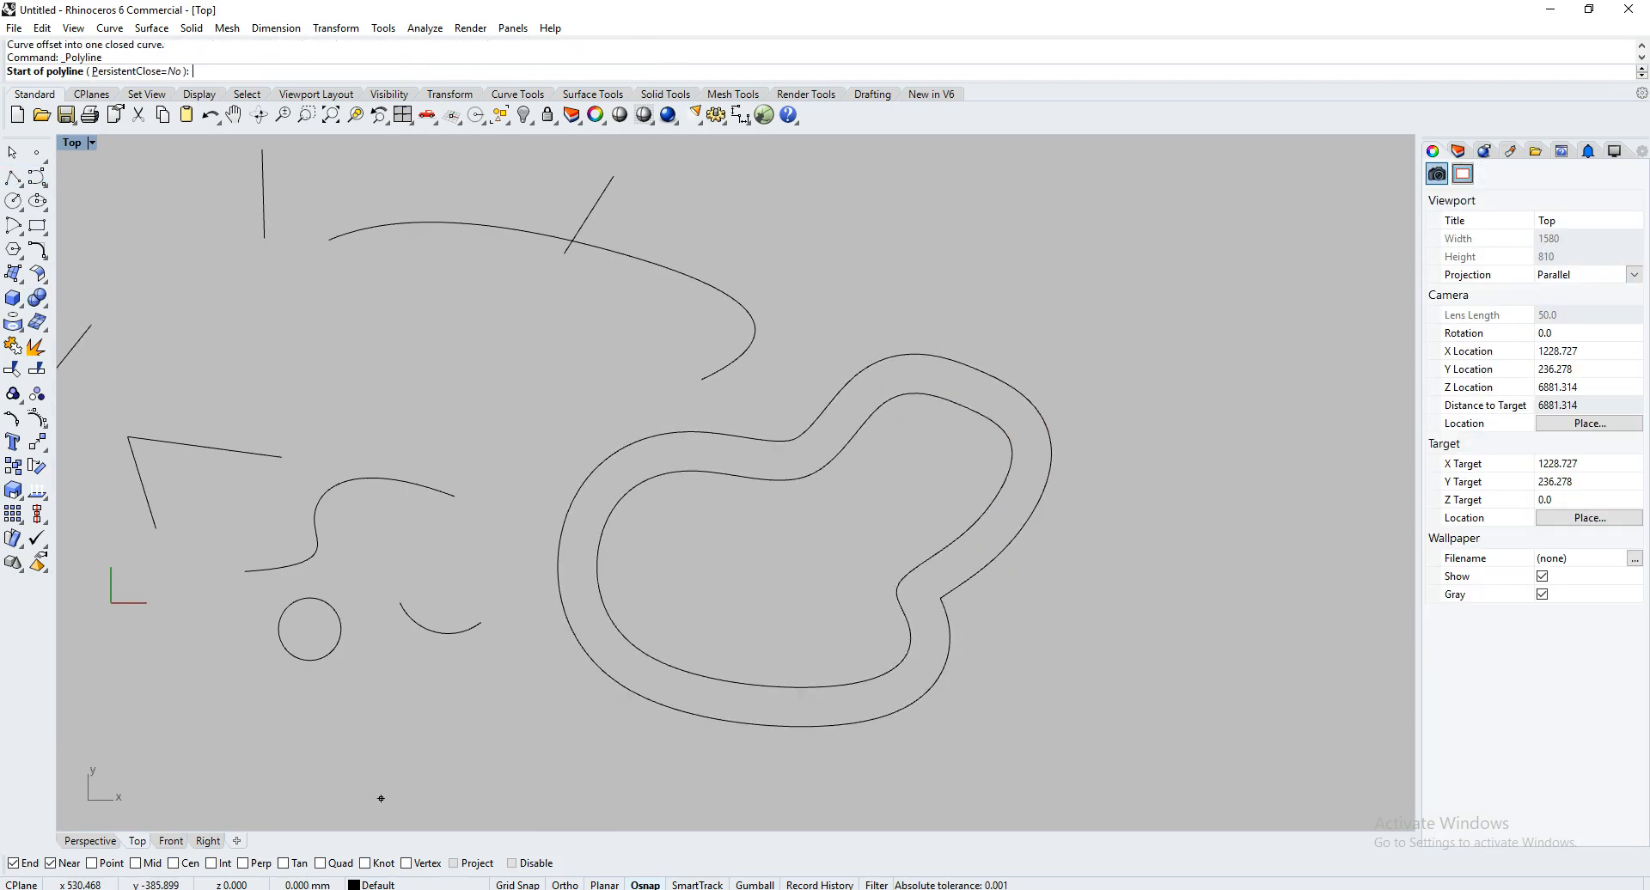
left_click(52, 866)
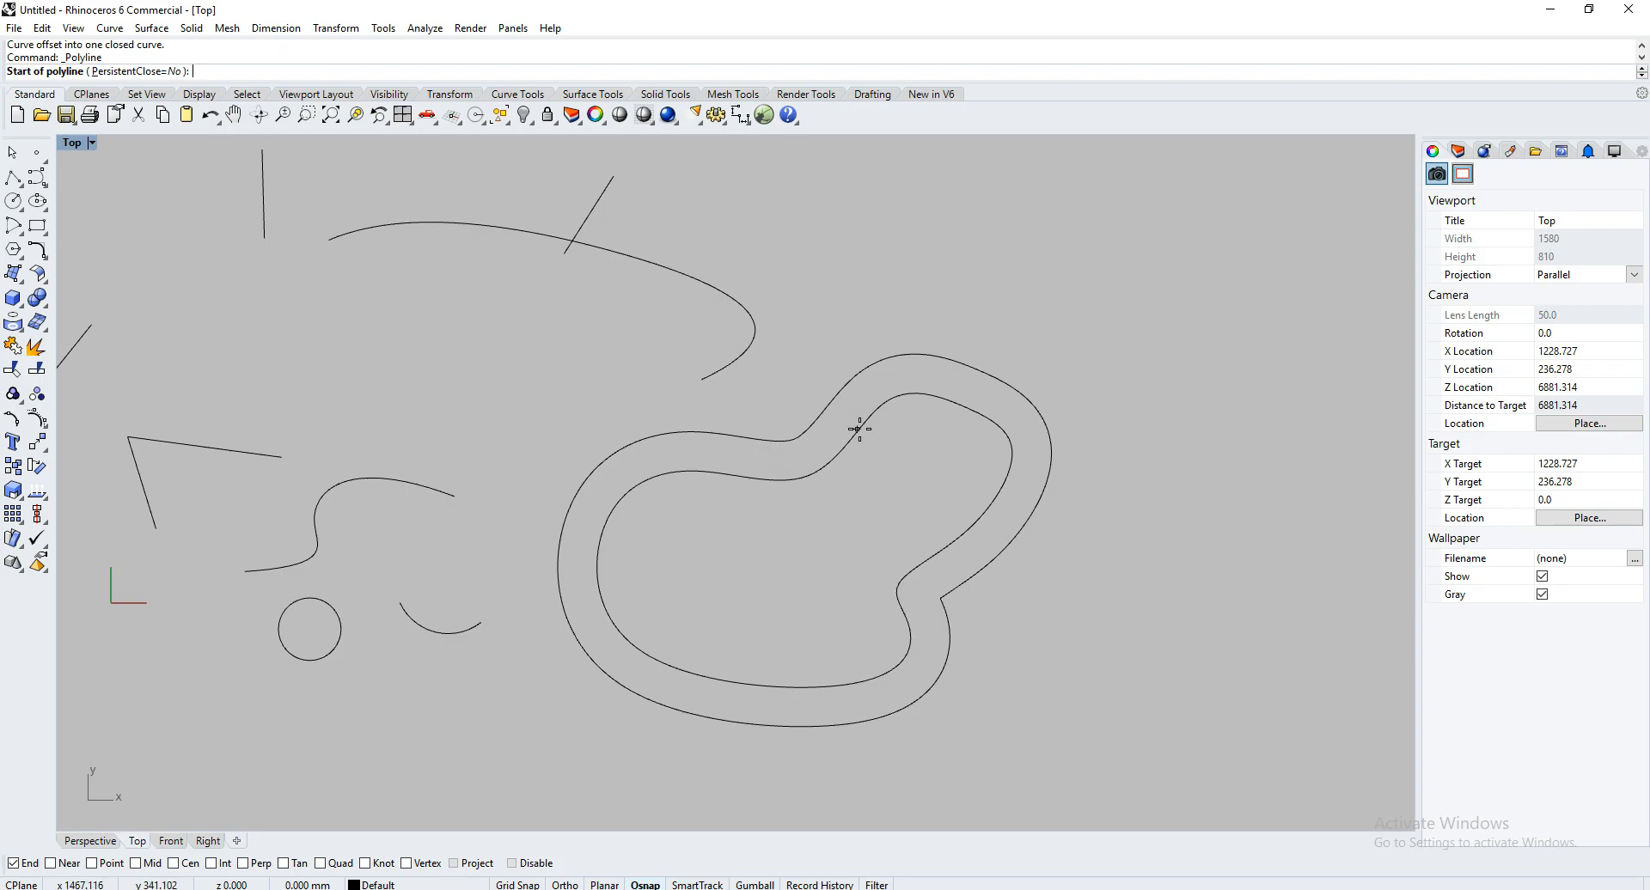
left_click(876, 395)
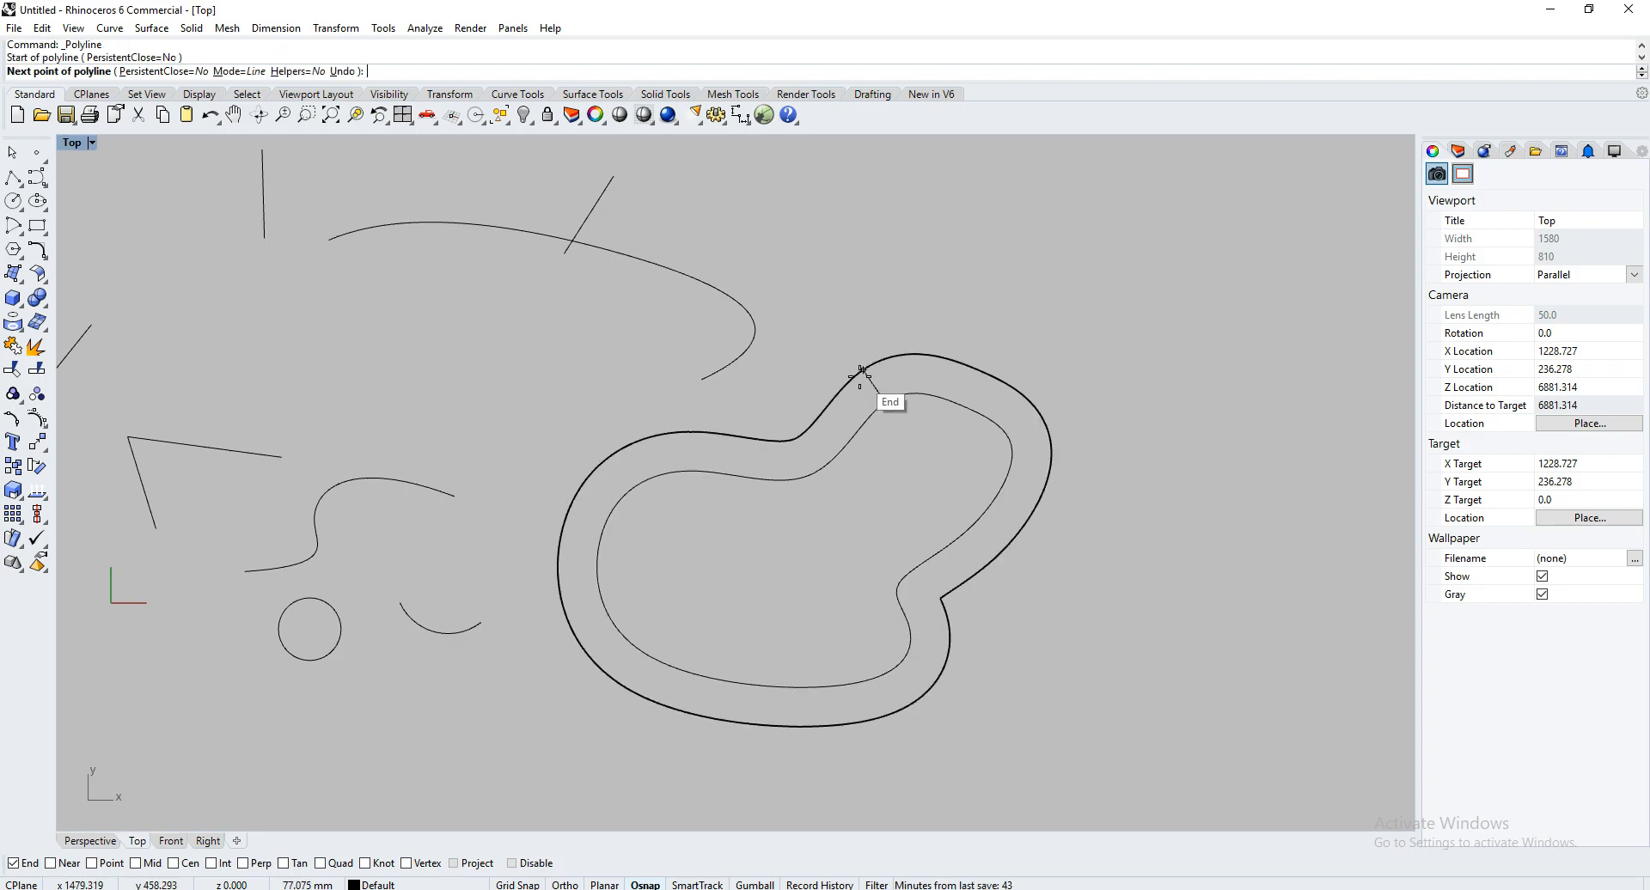
left_click(860, 376)
key("Return")
left_click(871, 370)
left_click(873, 322)
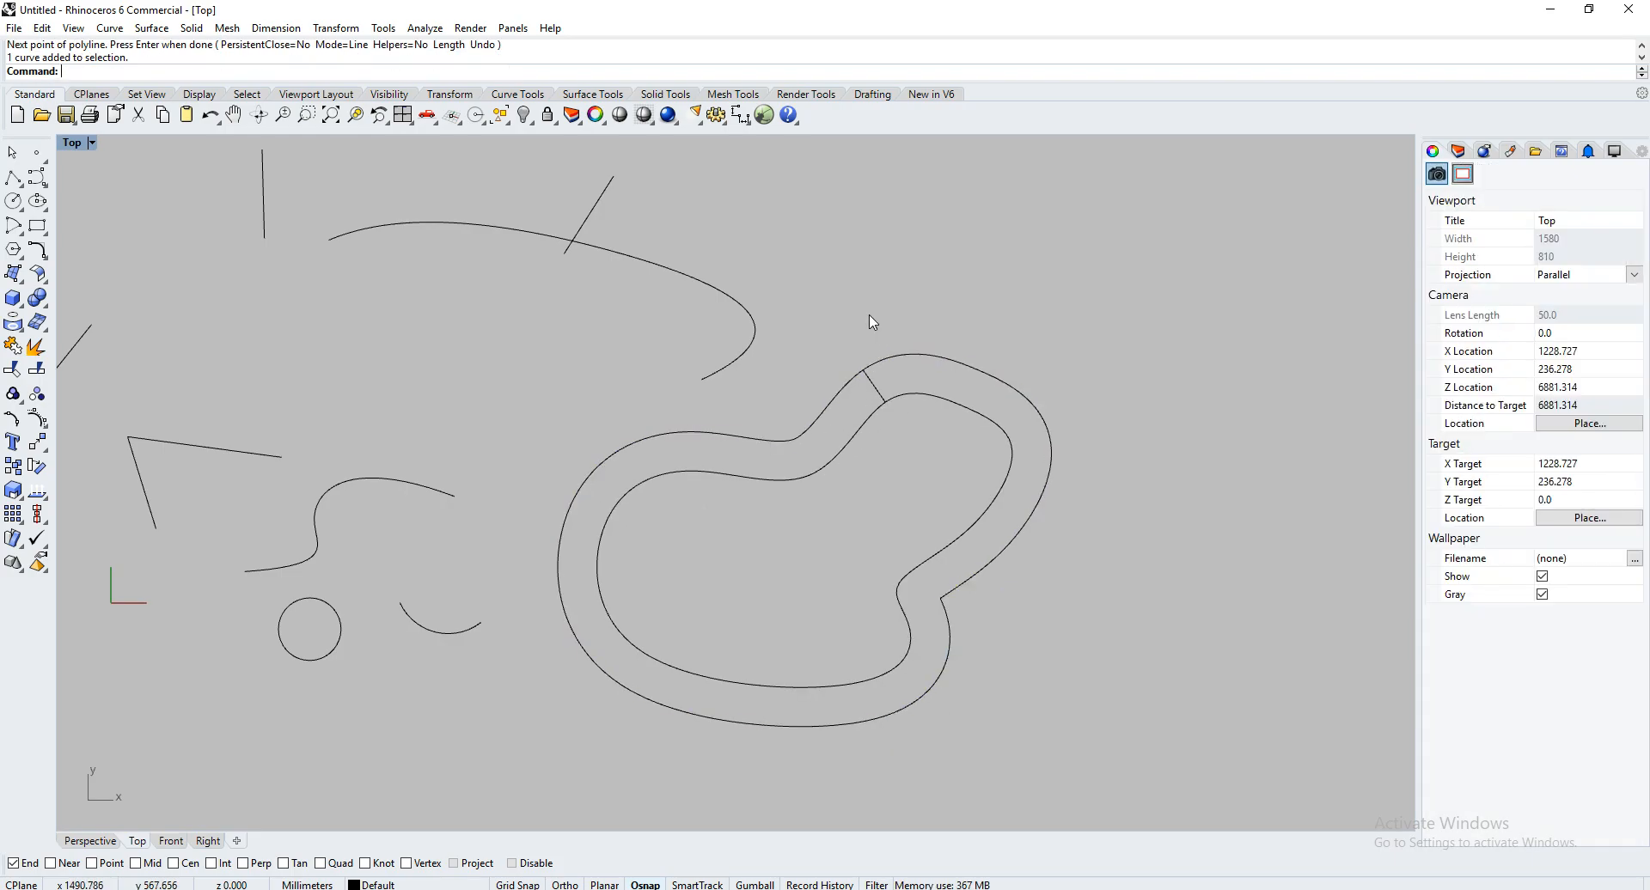